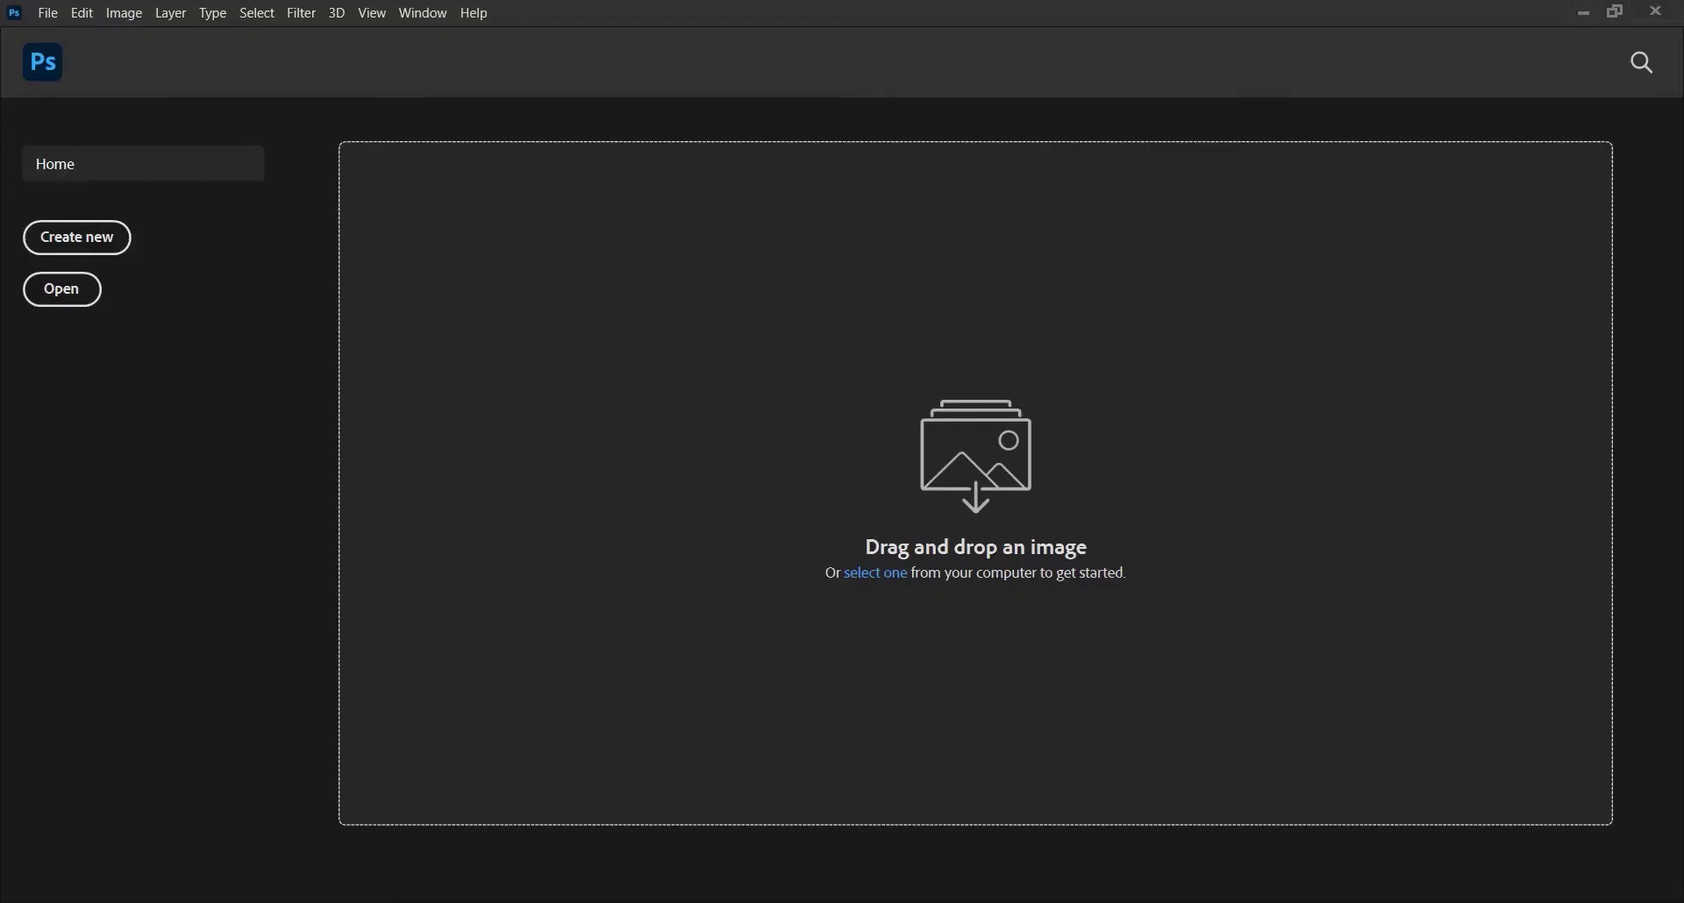
# Start a new document from the Photoshop Home screen
pyautogui.click(99, 235)
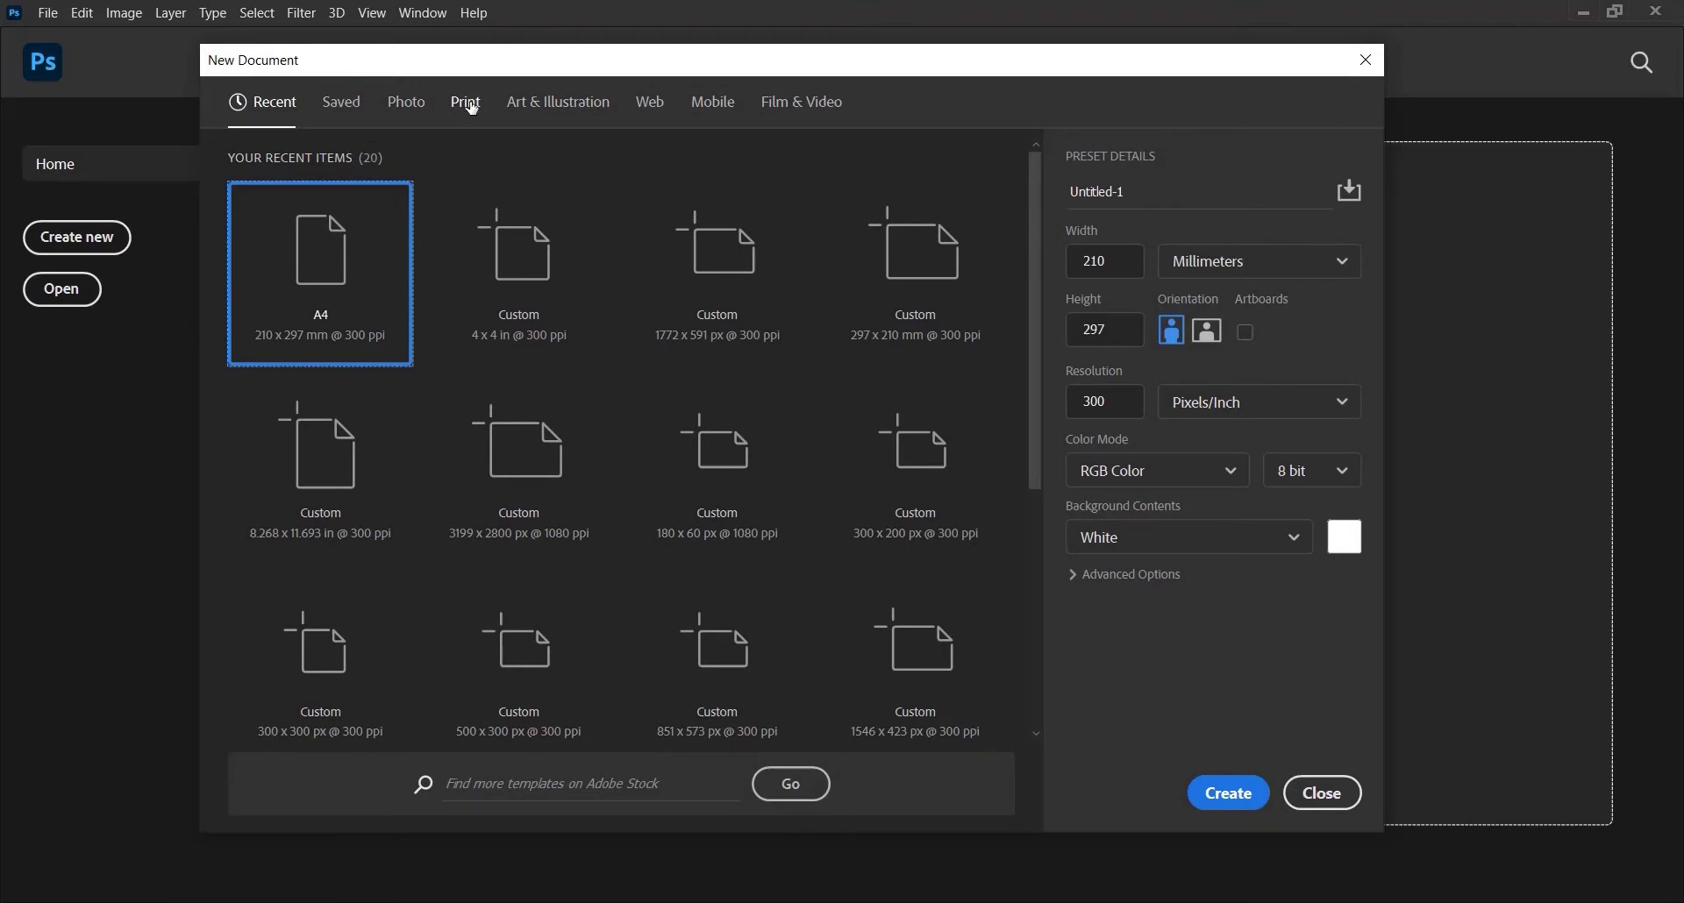
# Create a blank A4 print document, 210 x 297 mm at 300 ppi
pyautogui.click(467, 102)
pyautogui.click(913, 285)
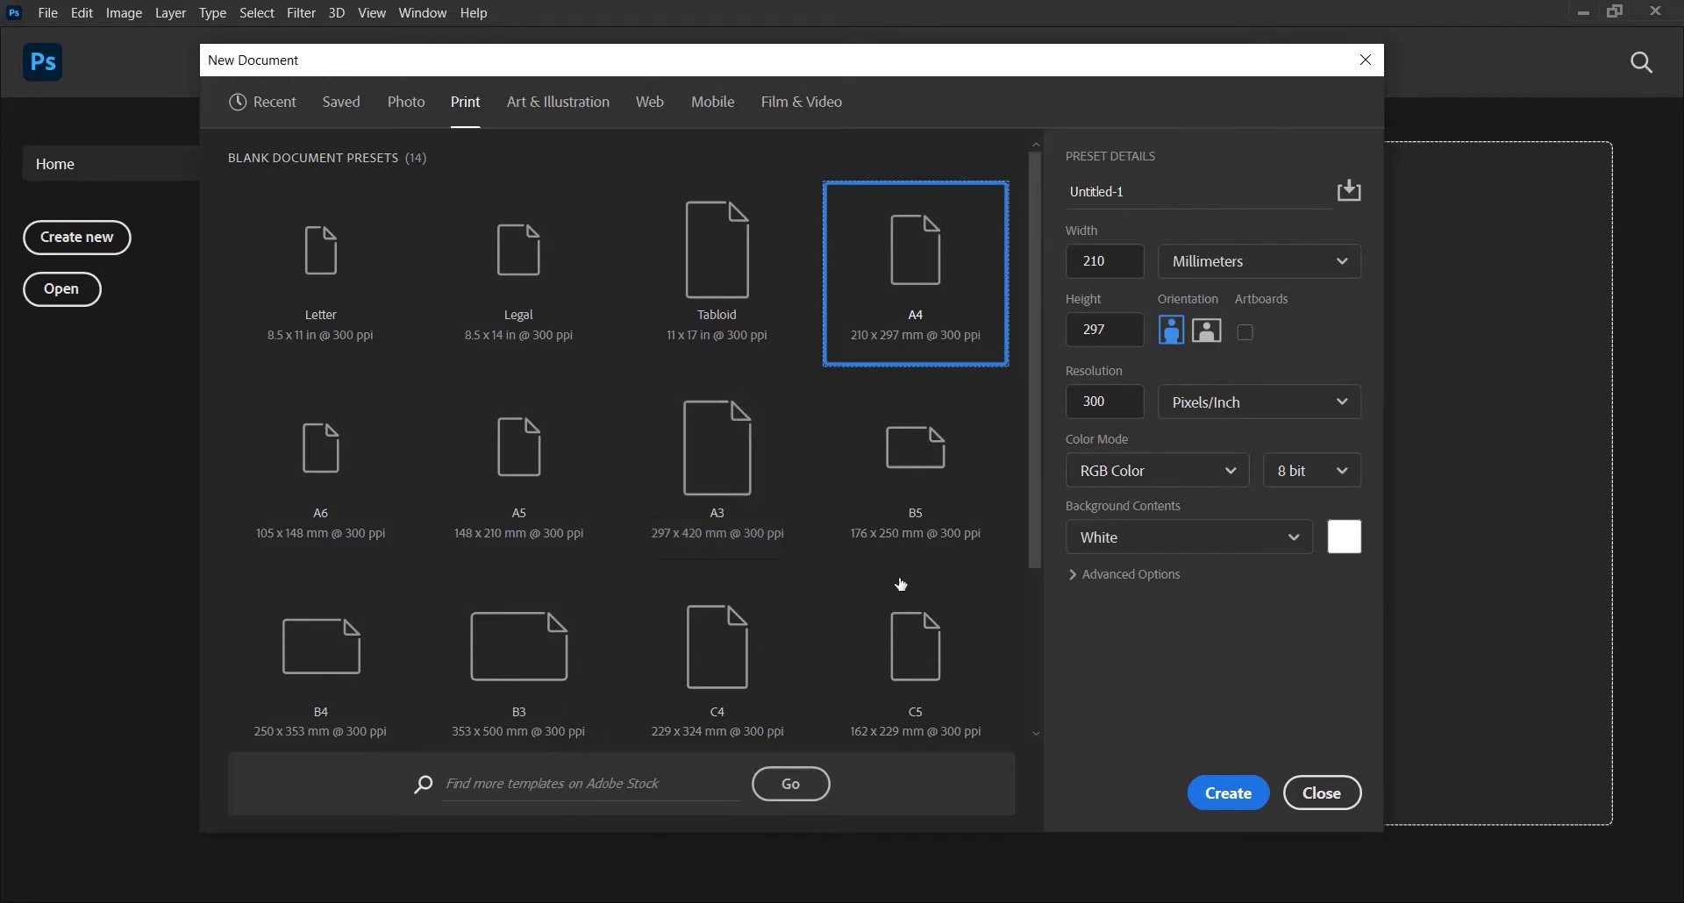
pyautogui.click(1231, 794)
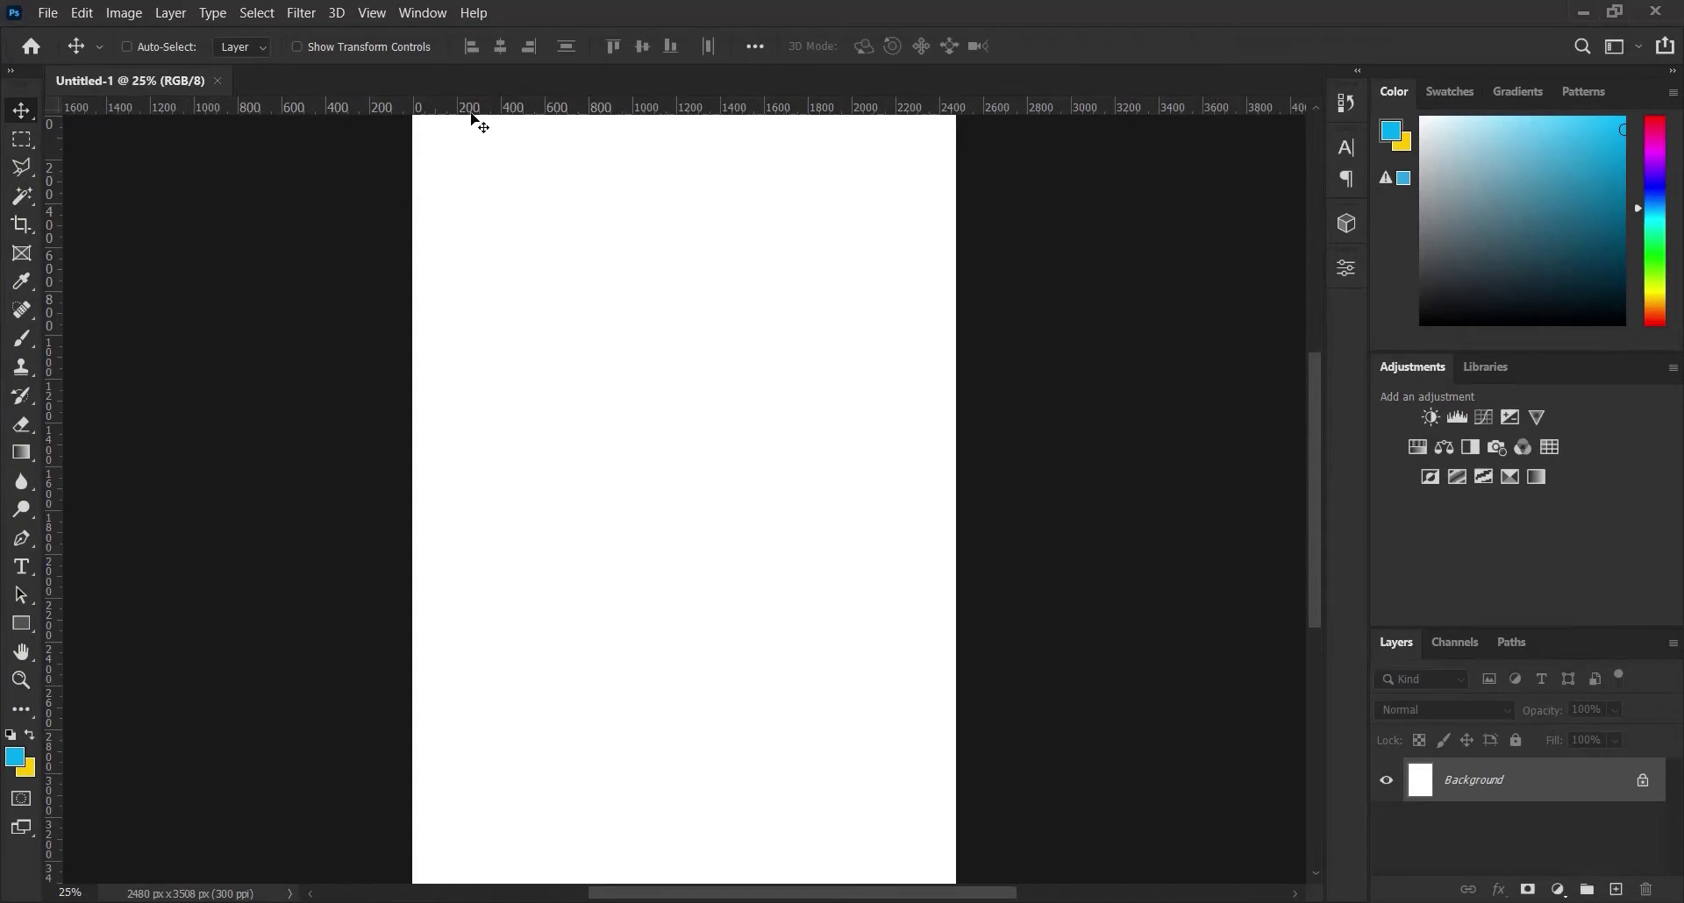
# Add vertical guides at 0 and 100% to mark both page edges
pyautogui.click(373, 18)
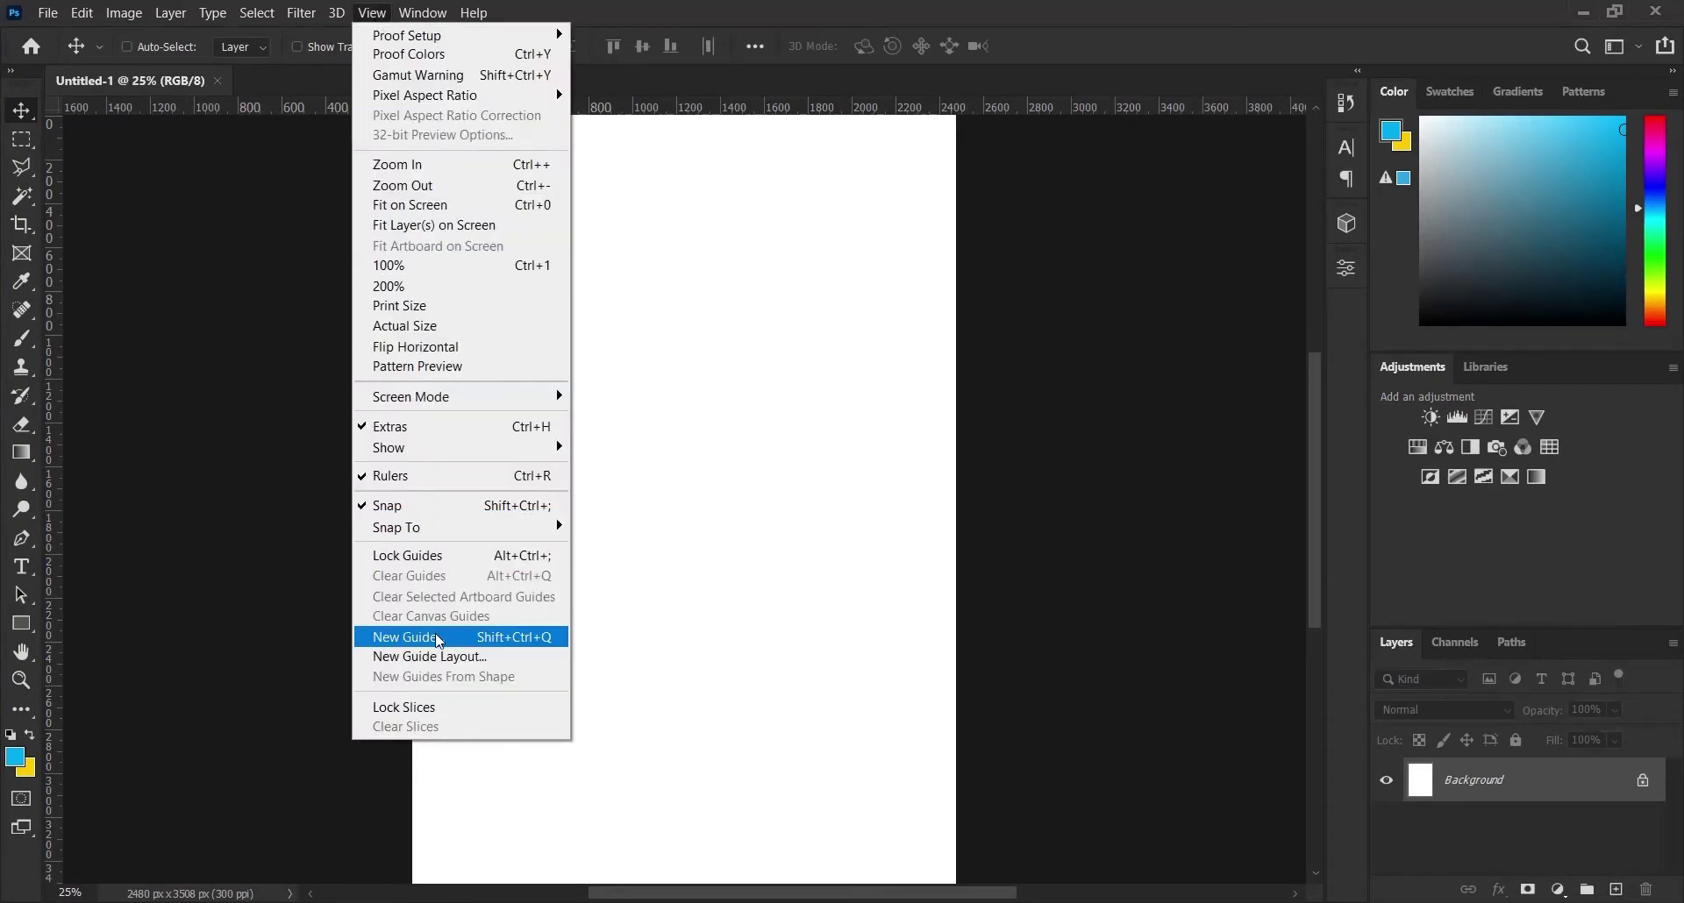
pyautogui.click(440, 641)
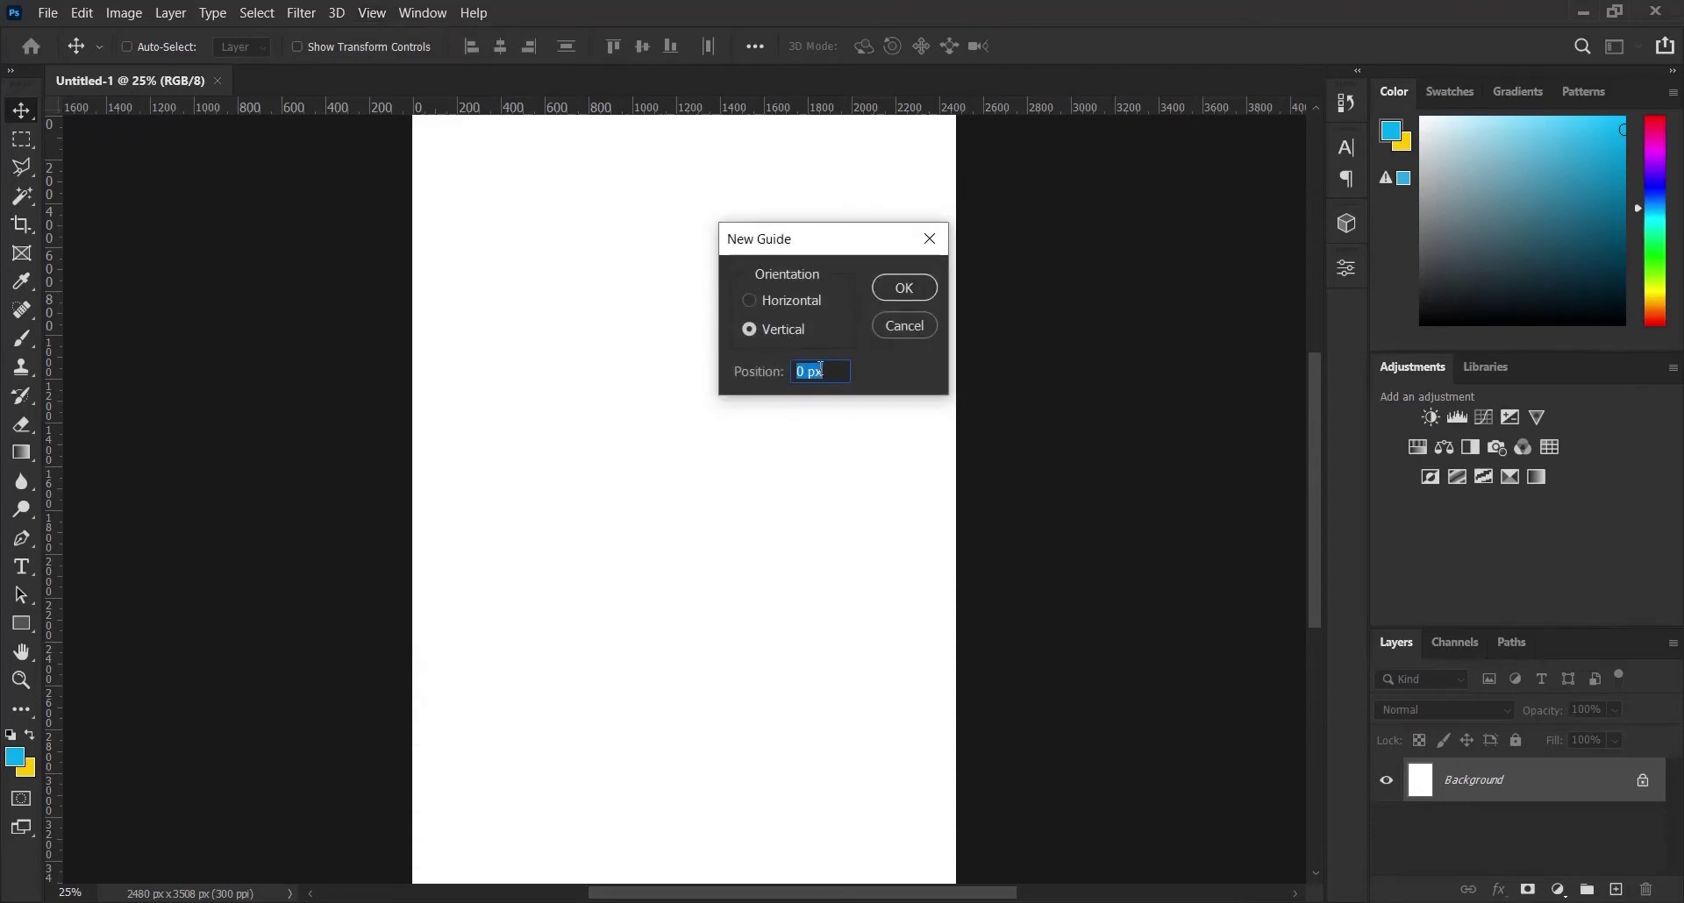
pyautogui.write('0')
pyautogui.press('Return')
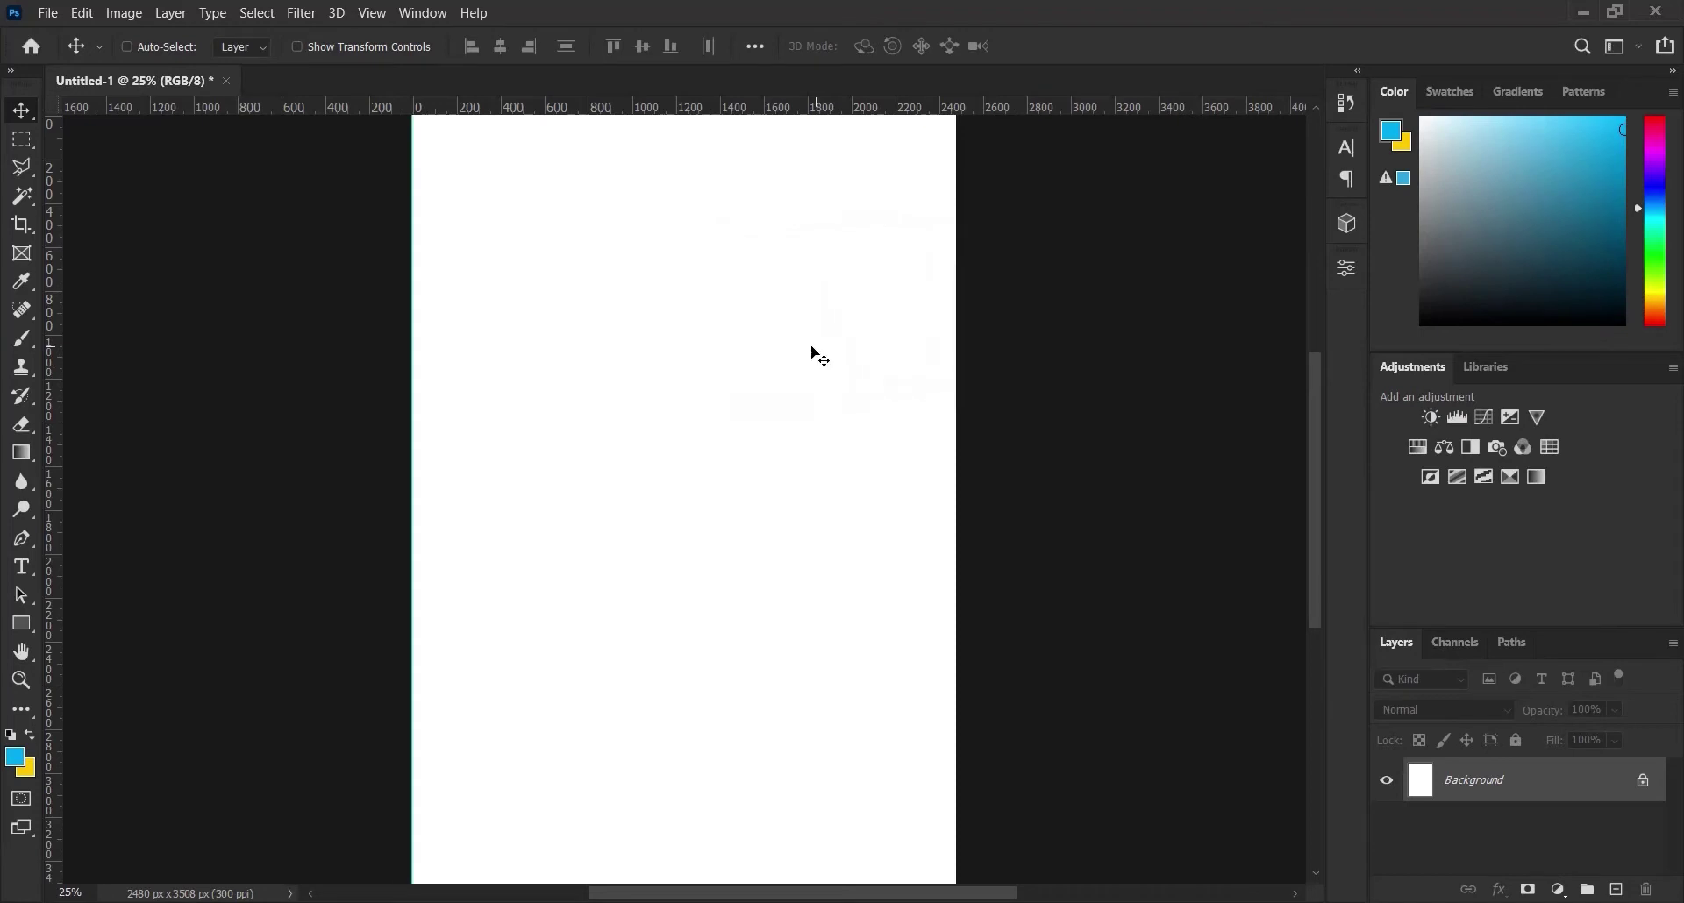
pyautogui.click(371, 13)
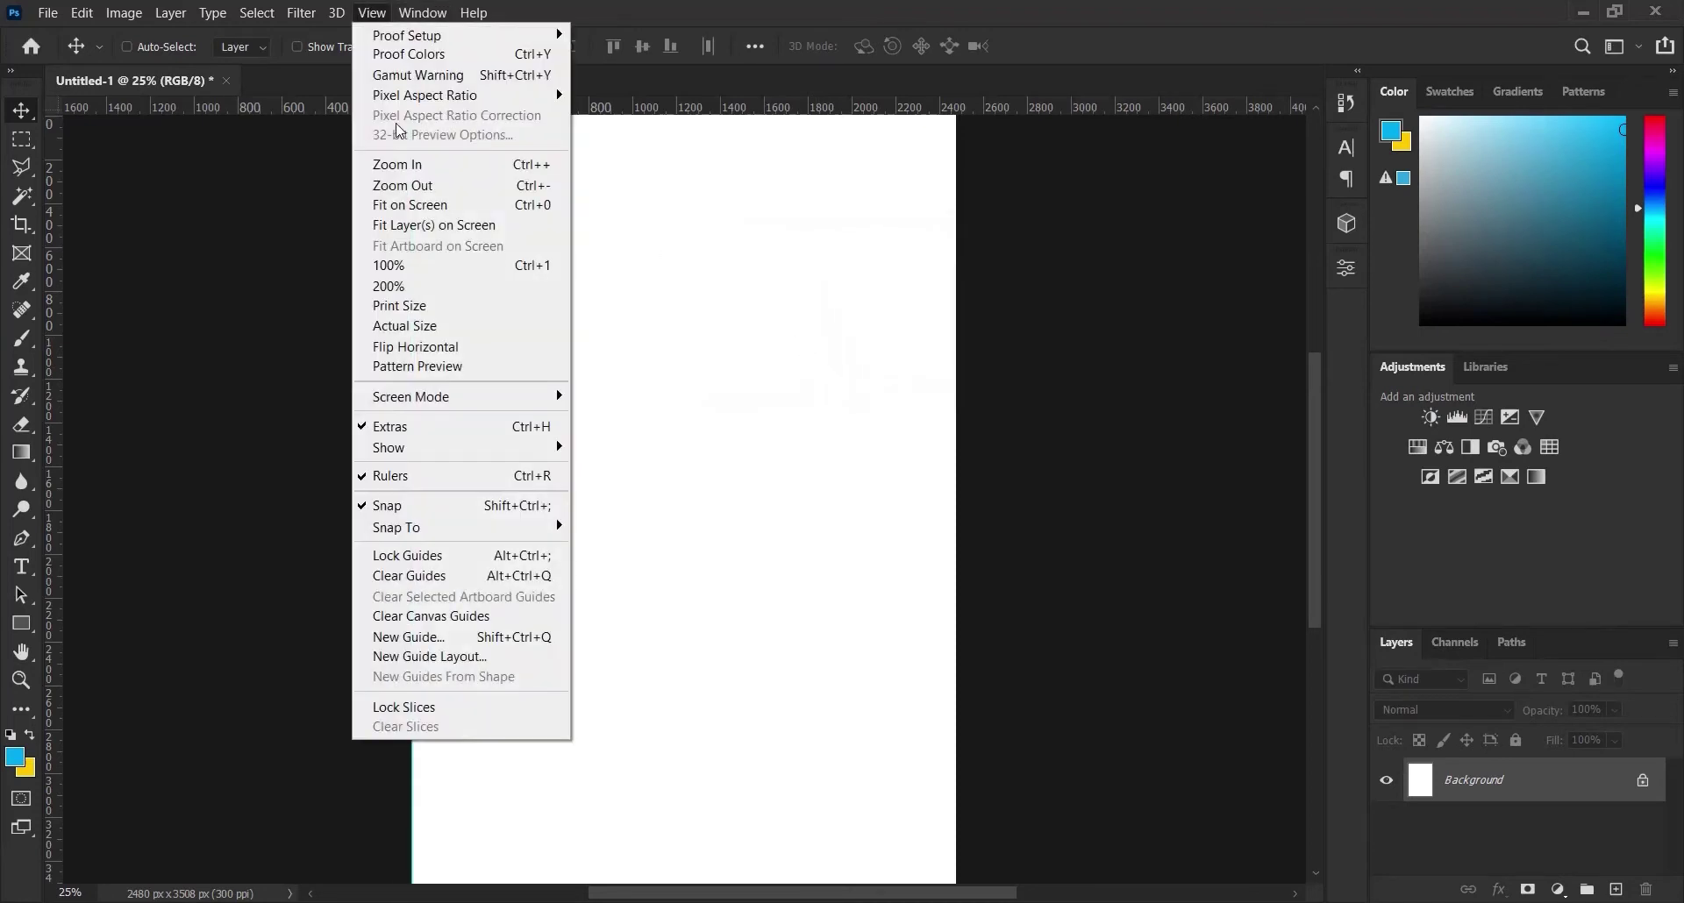
pyautogui.click(507, 638)
pyautogui.write('1')
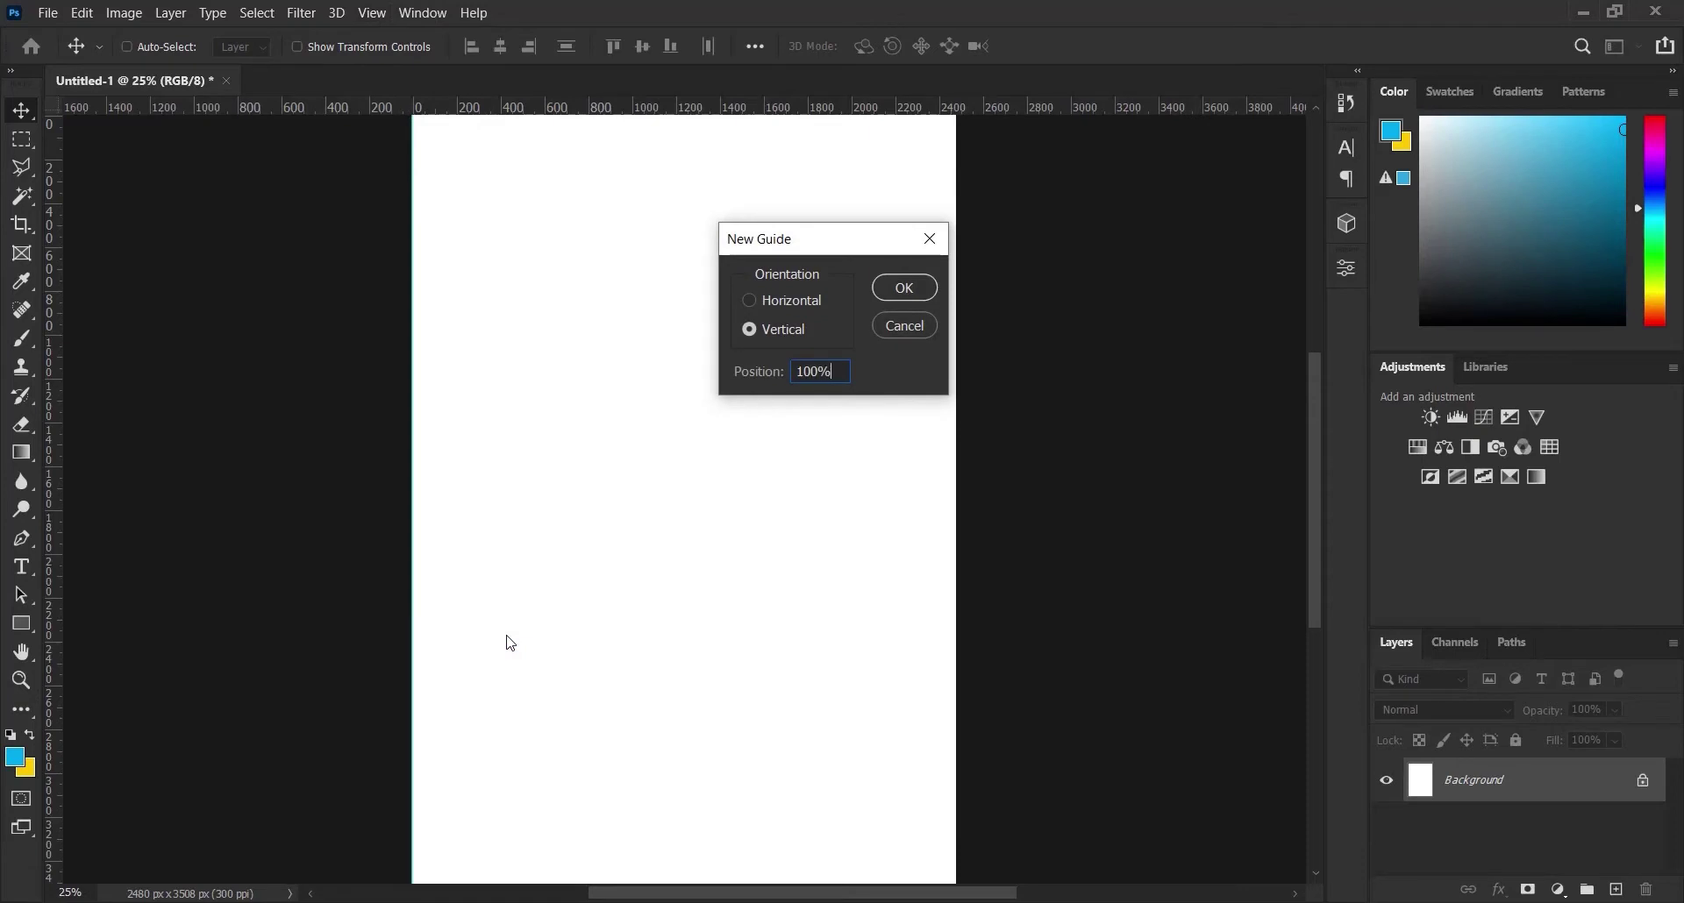
pyautogui.write('00%')
pyautogui.press('Return')
# Add a horizontal guide at 15% for the top margin
pyautogui.click(371, 13)
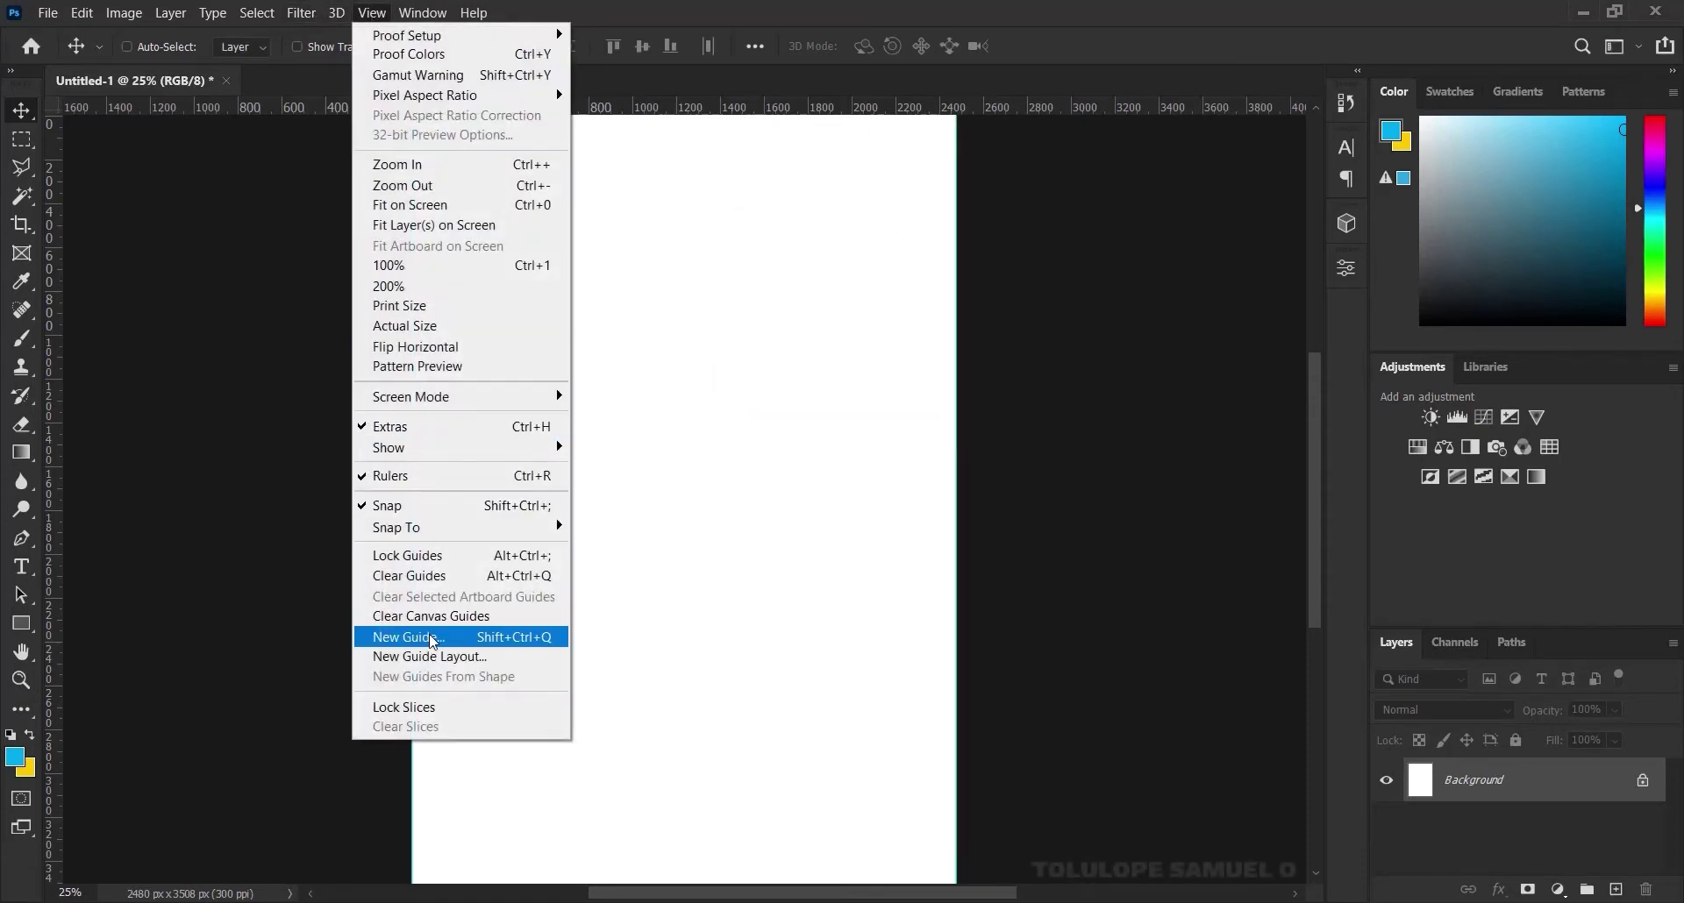
pyautogui.click(433, 637)
pyautogui.click(808, 299)
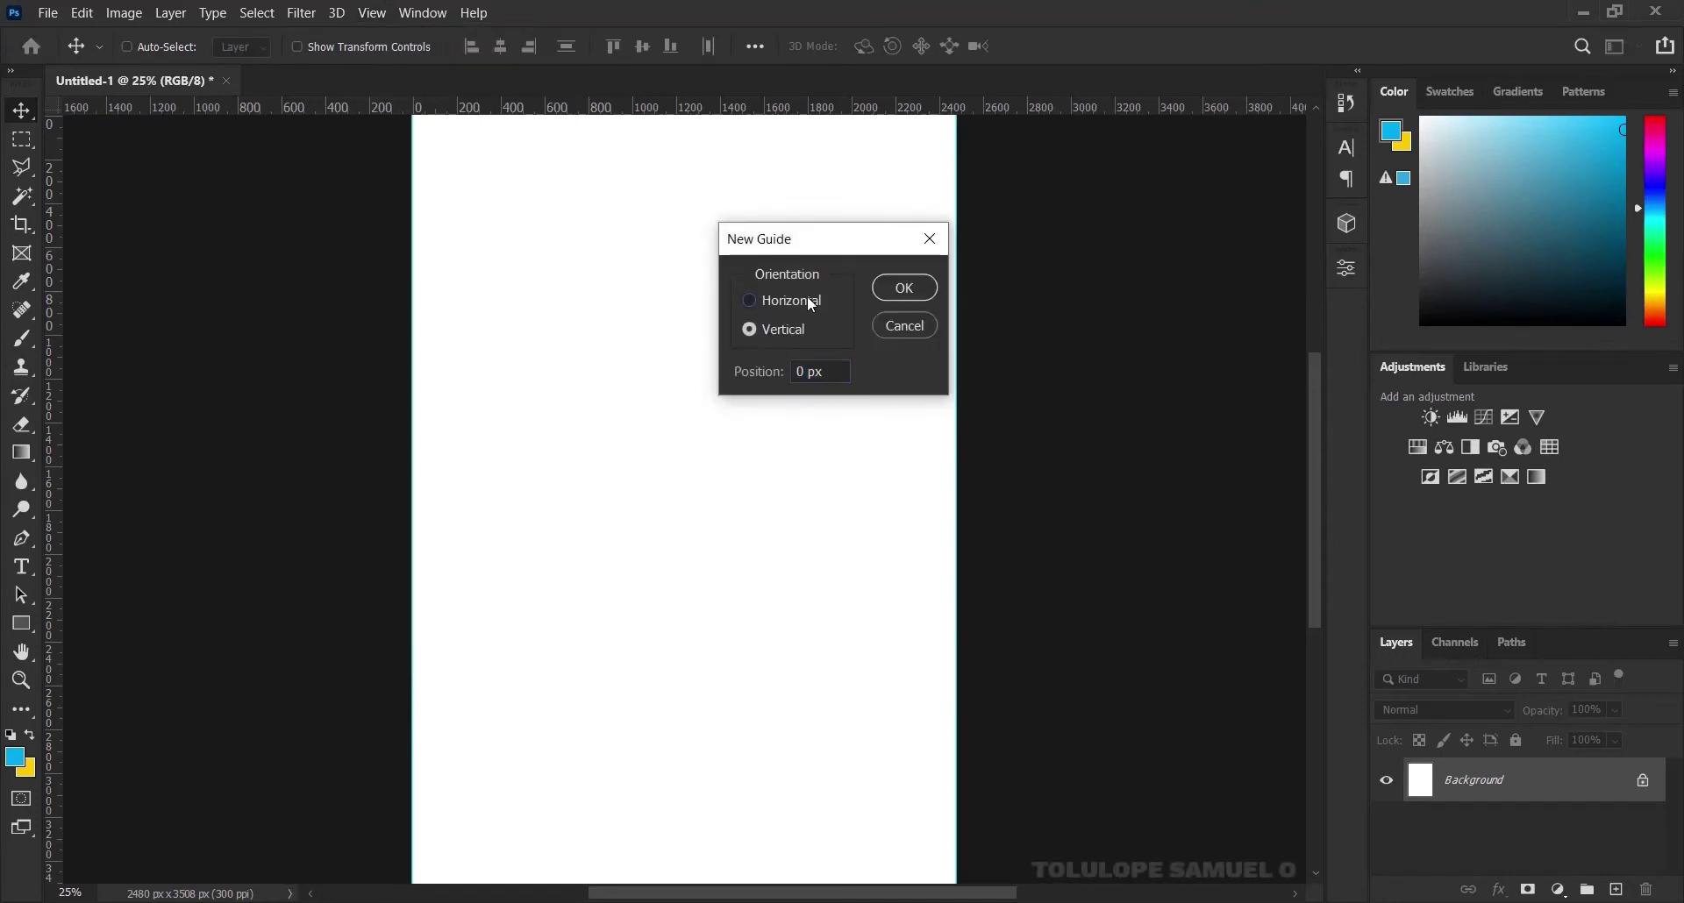
pyautogui.moveTo(841, 376); pyautogui.dragTo(783, 378)
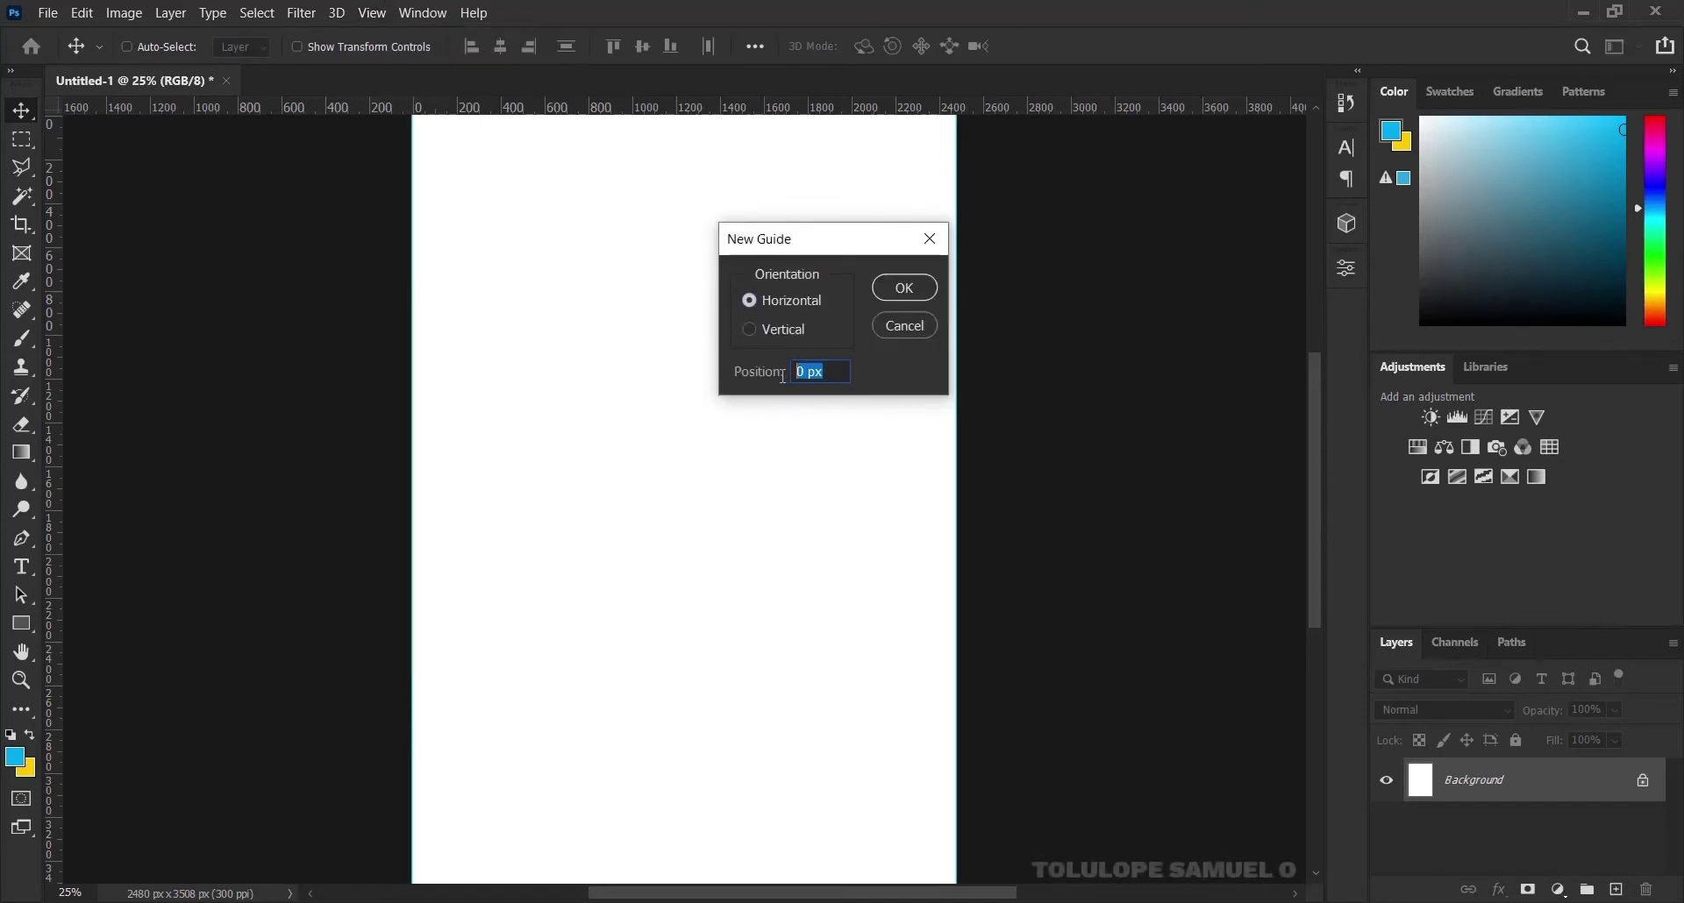
pyautogui.write('15')
pyautogui.click(902, 288)
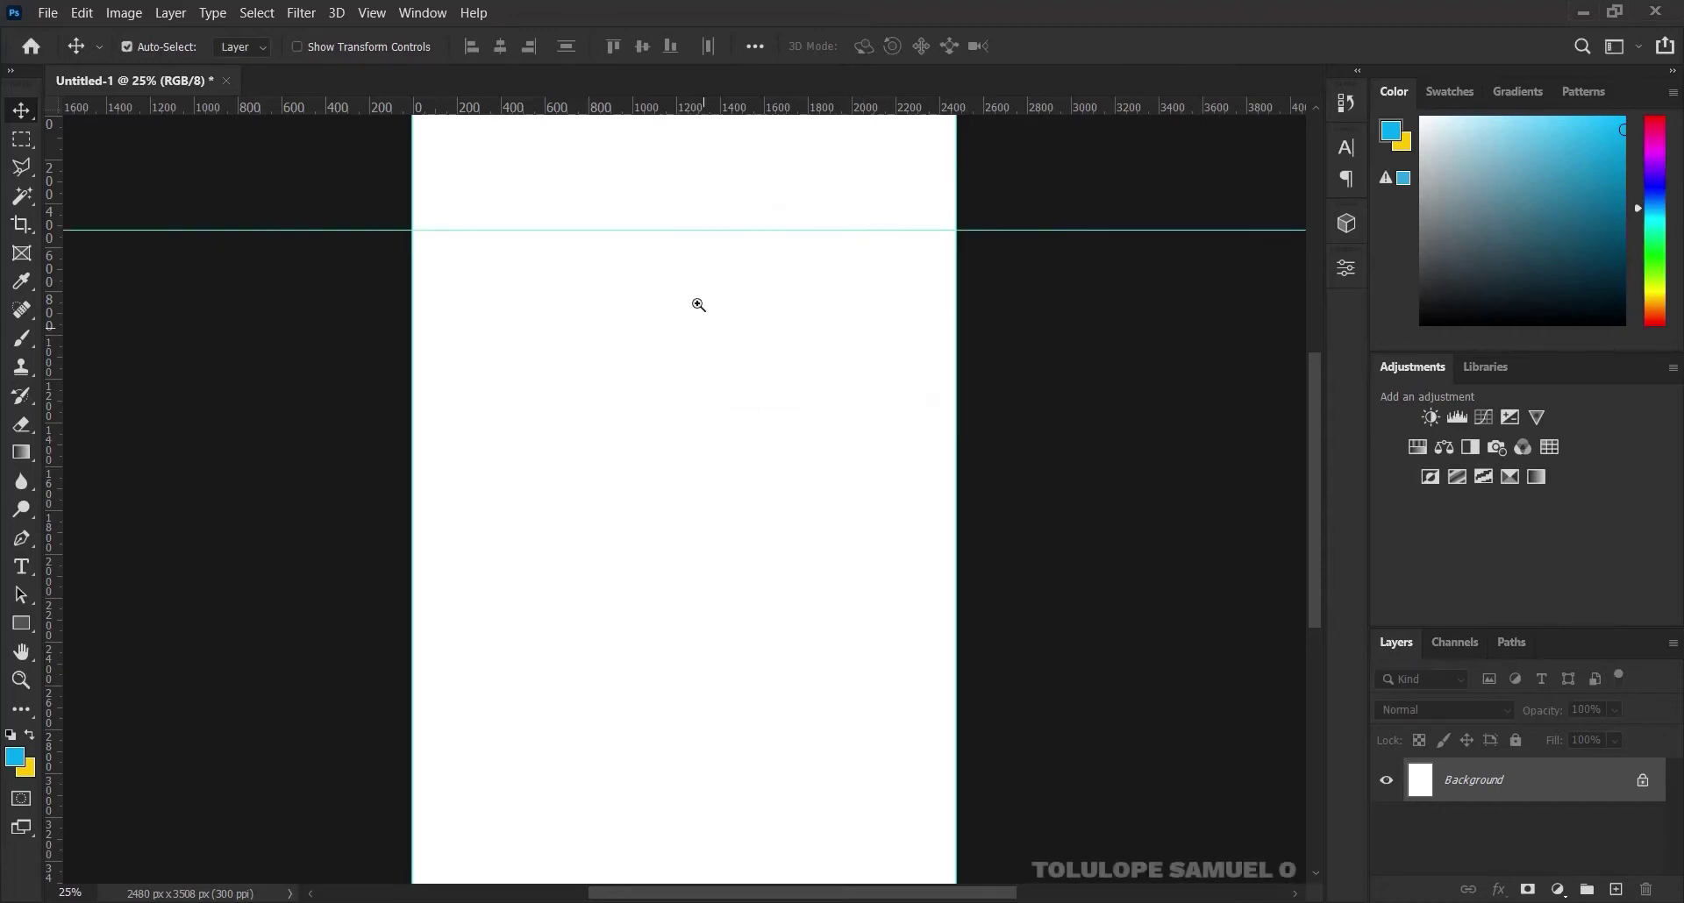
# Zoom out and drag LOGO 2 from File Explorer into the document
pyautogui.hotkey('ctrl', '-')
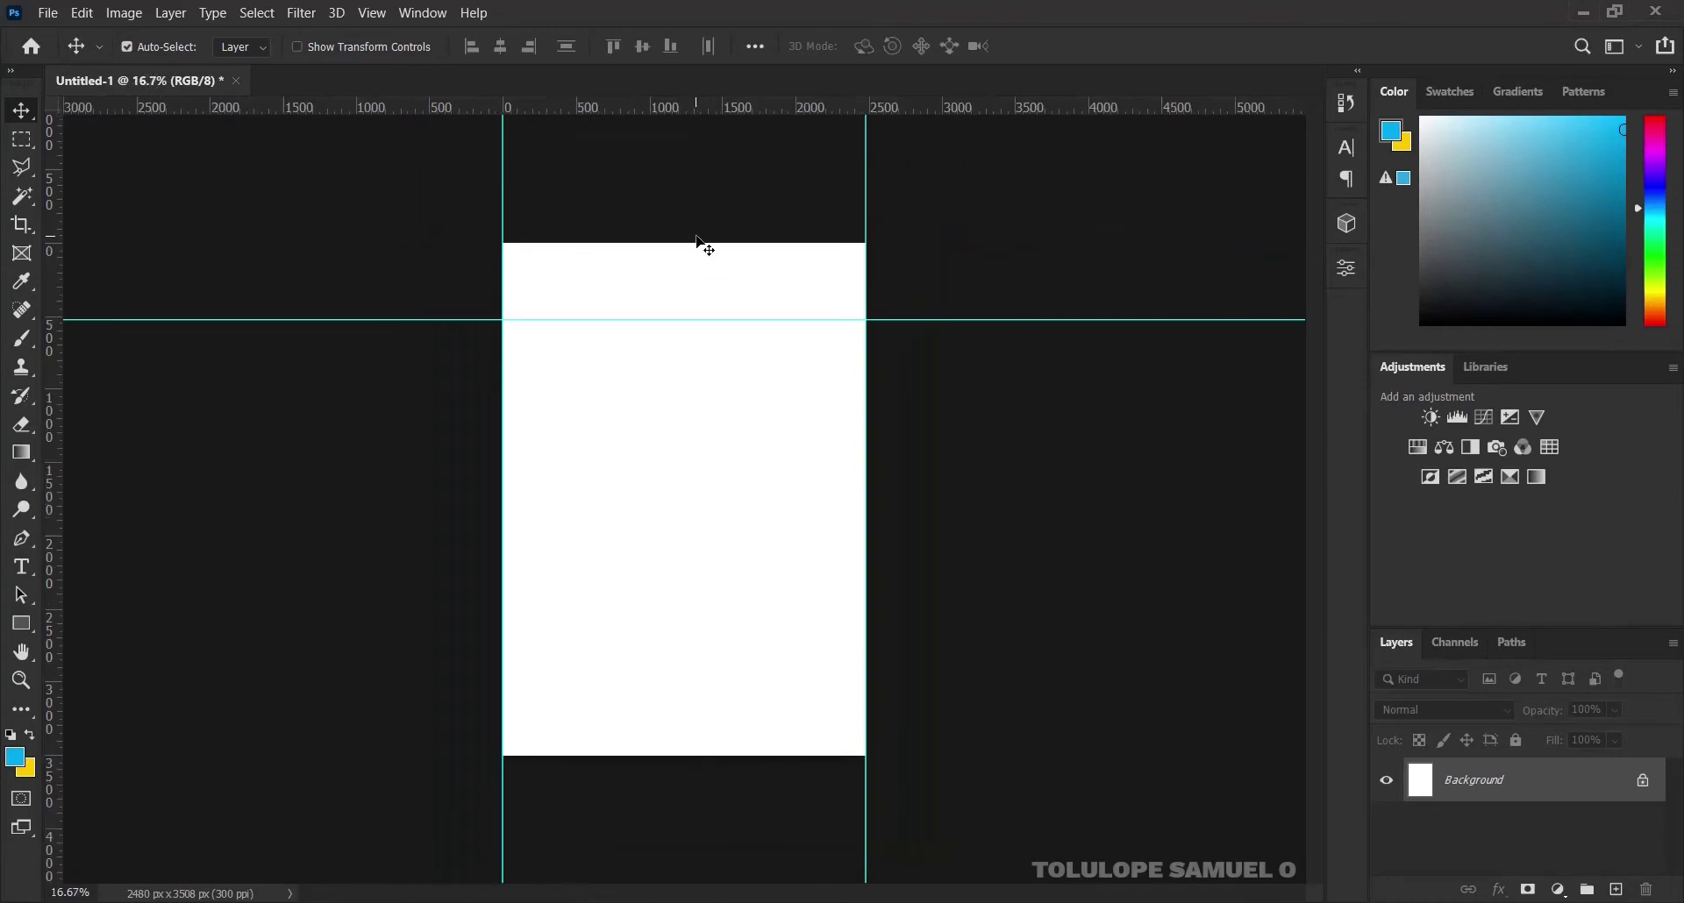
pyautogui.scroll(1, 654, 266)
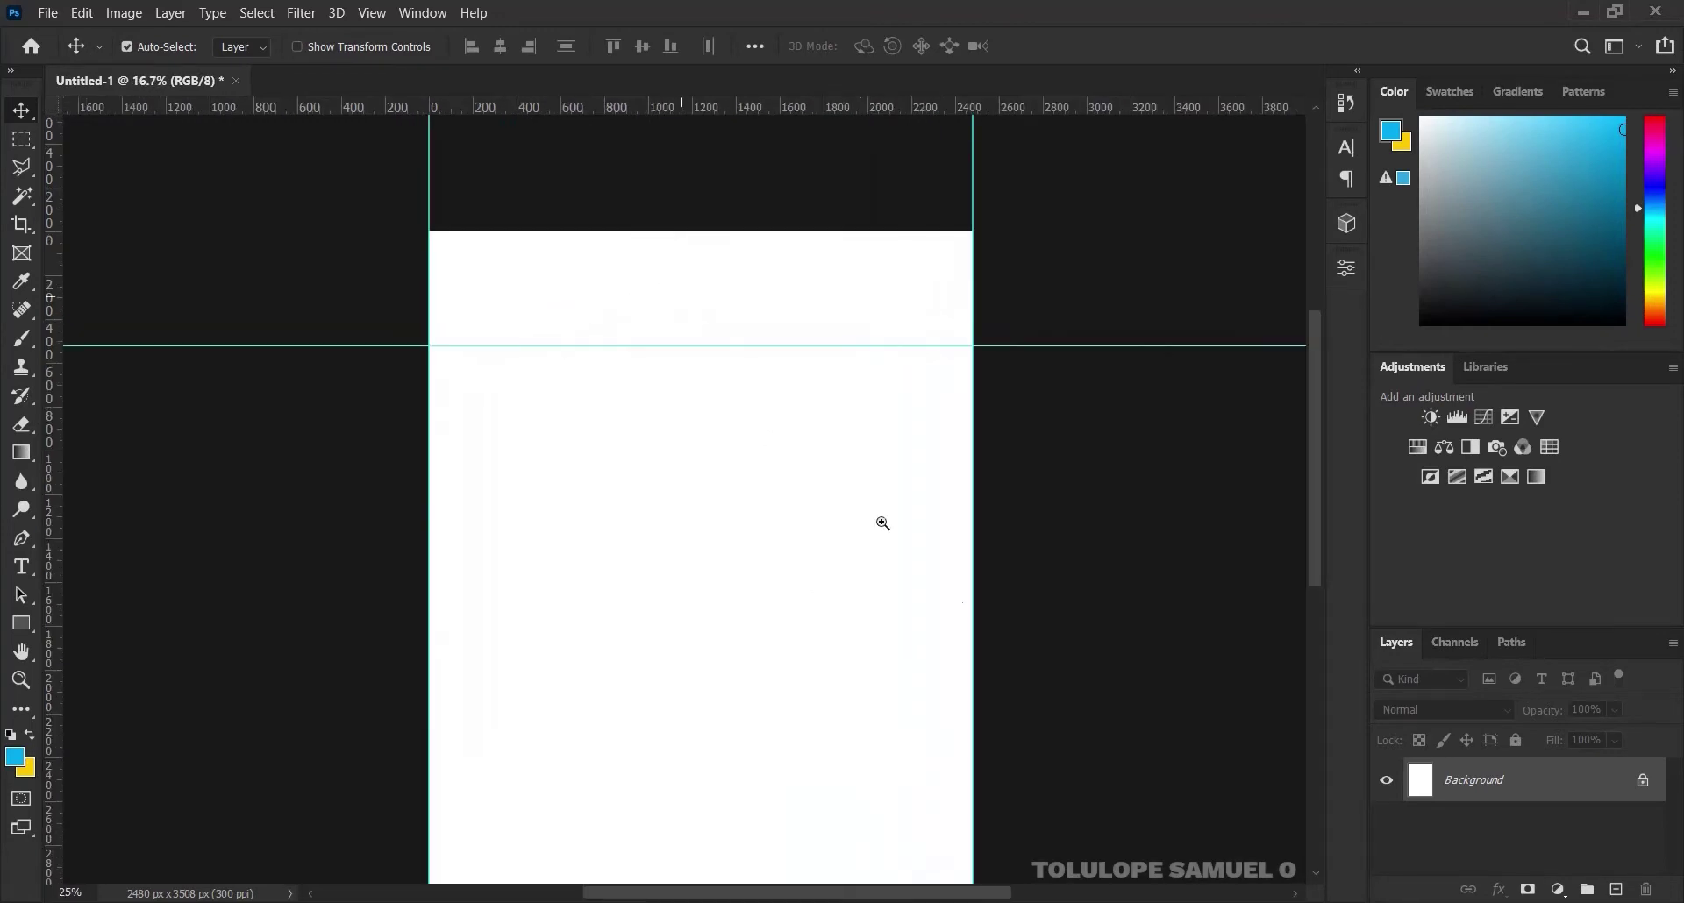
pyautogui.hotkey('alt', 'Tab')
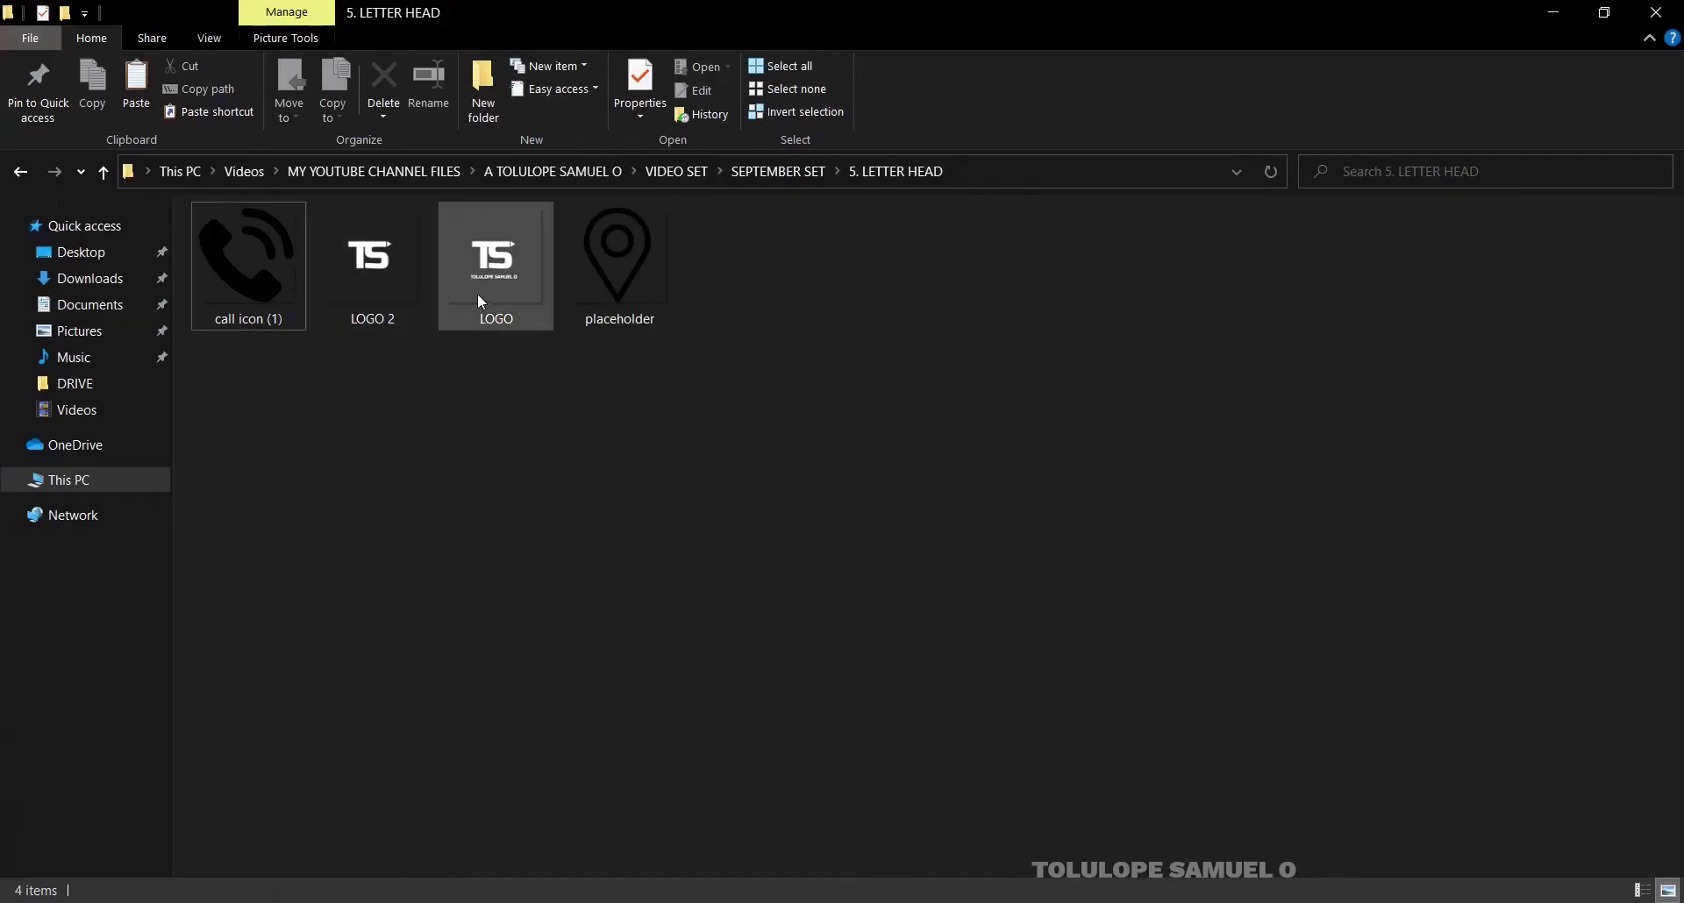
pyautogui.click(408, 284)
pyautogui.moveTo(408, 284); pyautogui.dragTo(674, 297)
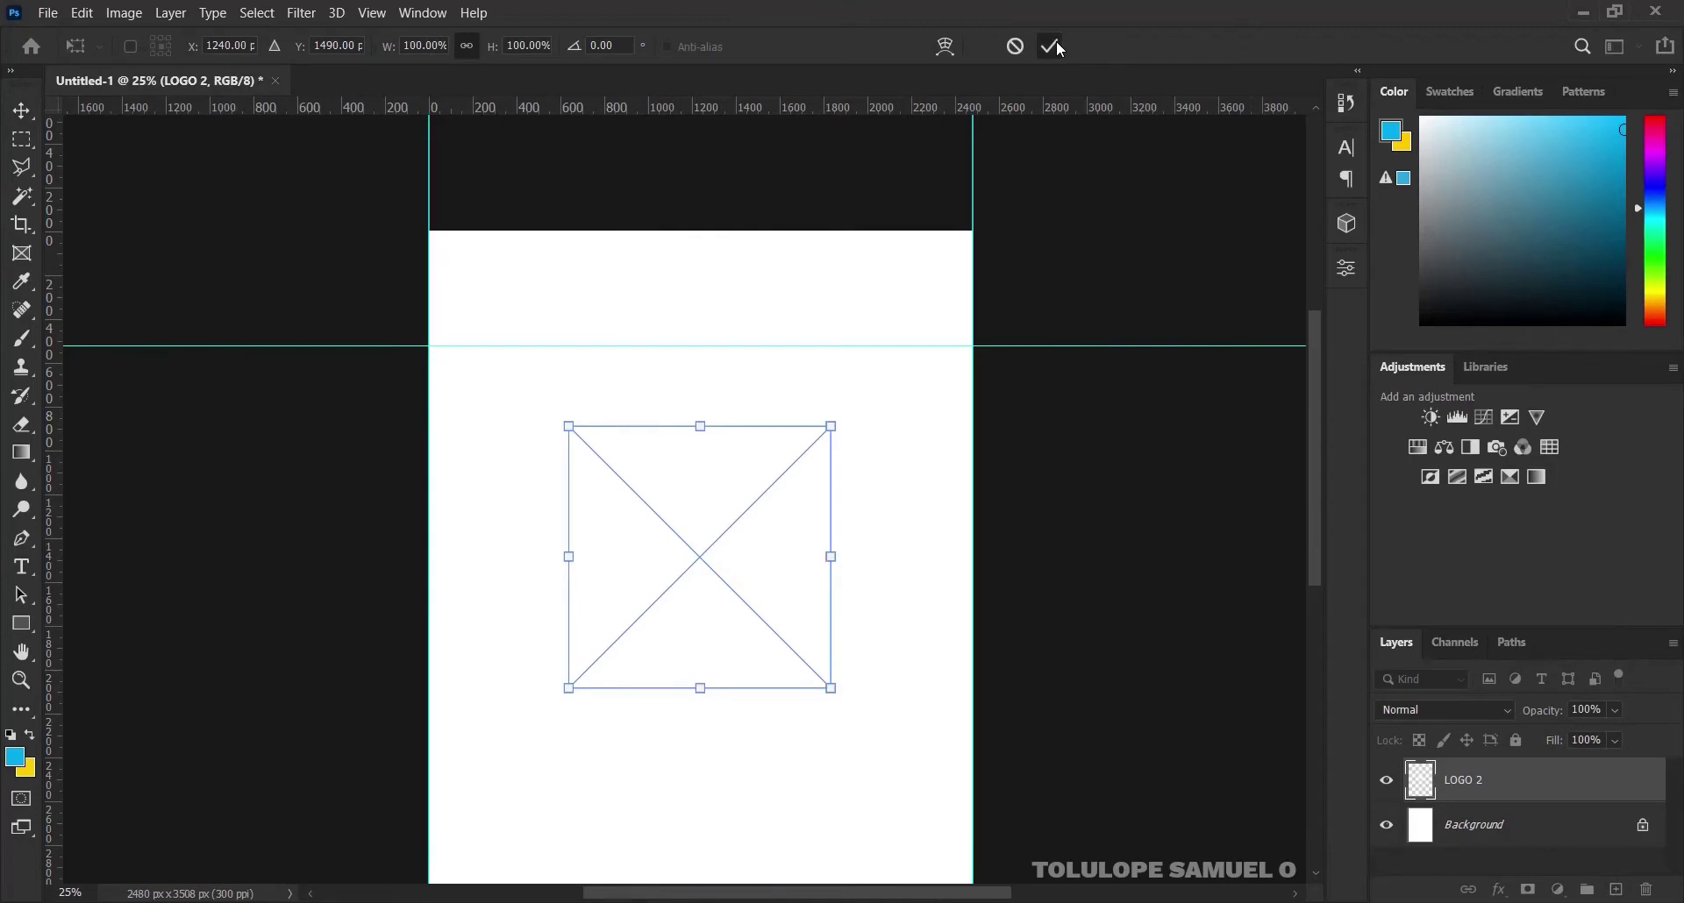
# Give the placed LOGO 2 a #00adef Color Overlay and move it to the top-left
pyautogui.press('Return')
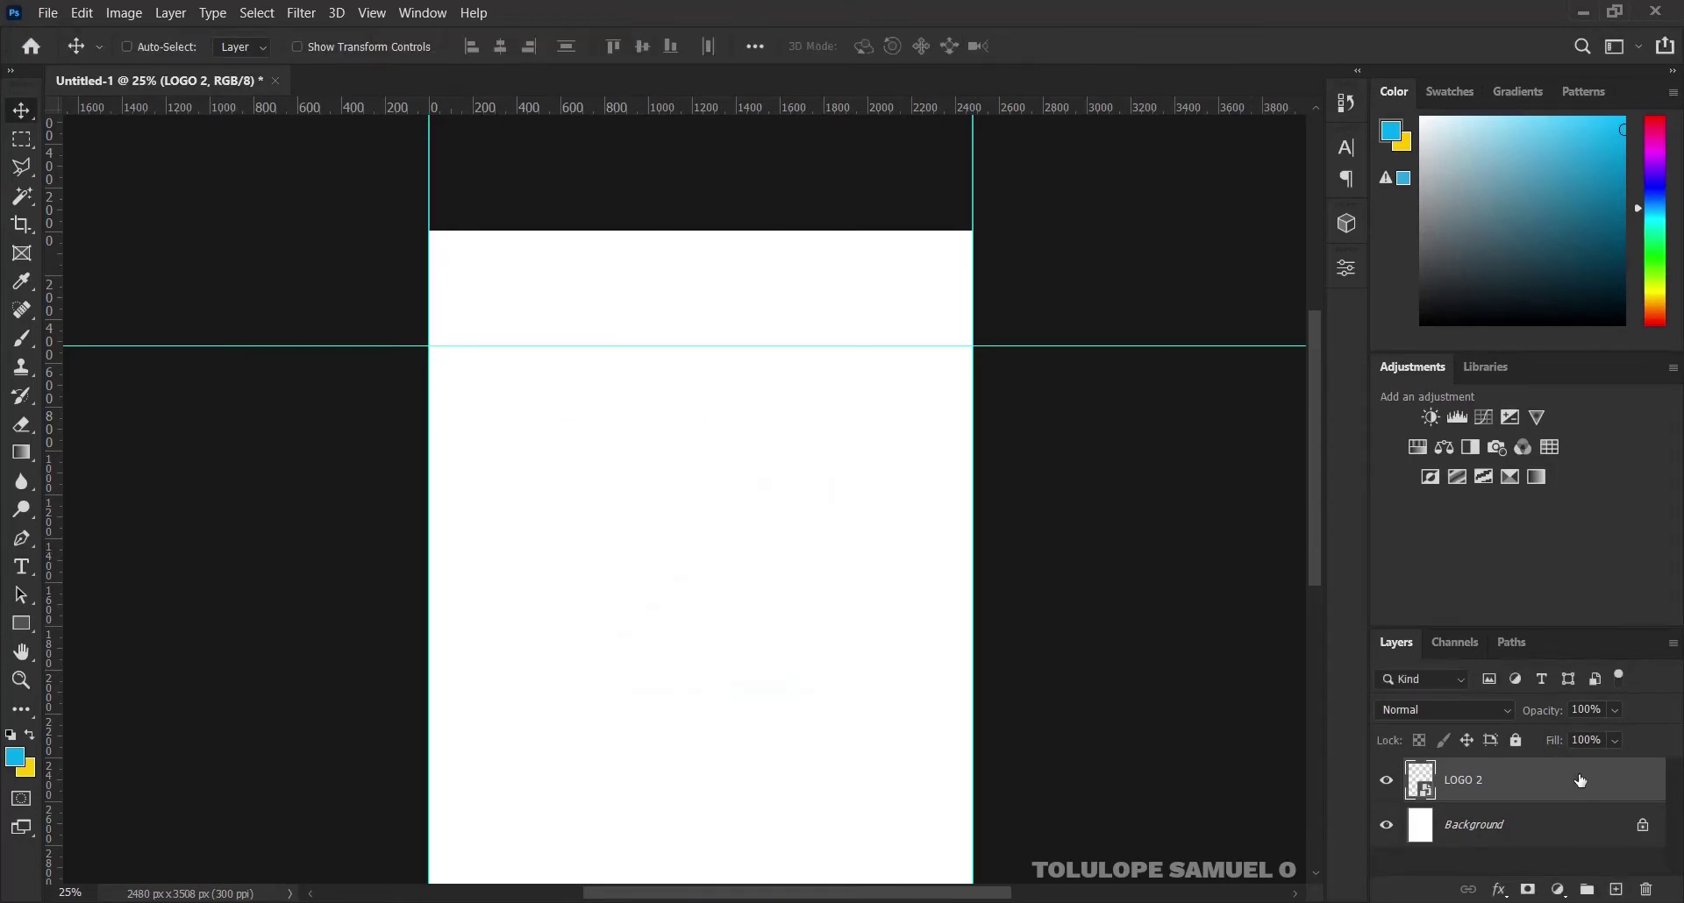
pyautogui.rightClick(1581, 781)
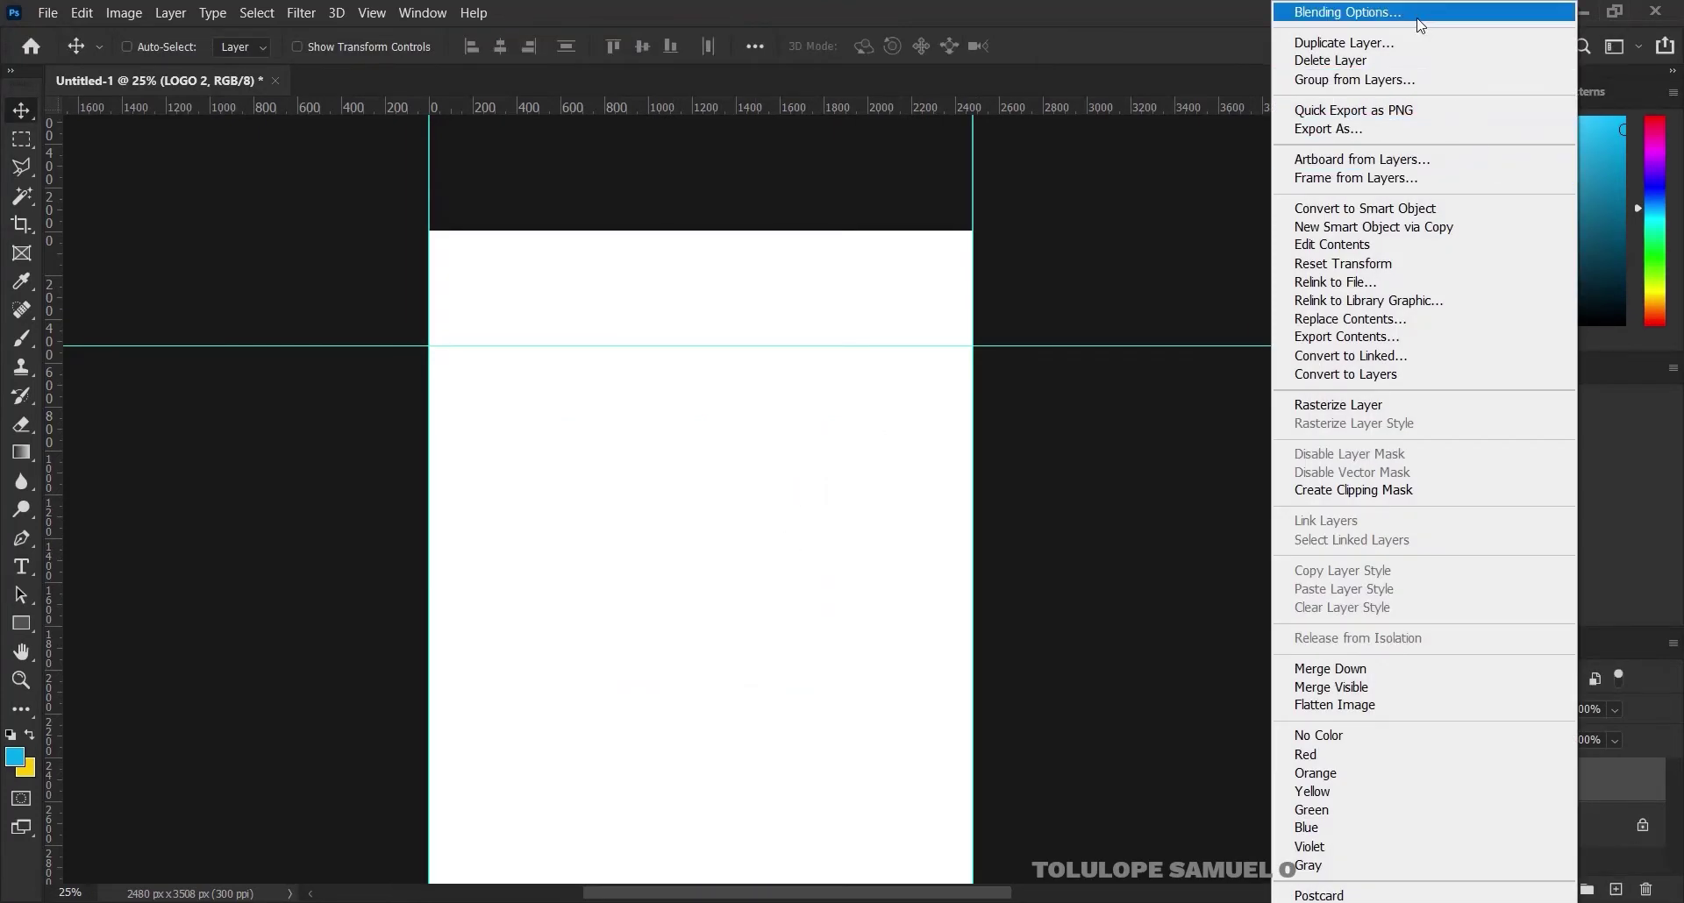
pyautogui.click(1421, 16)
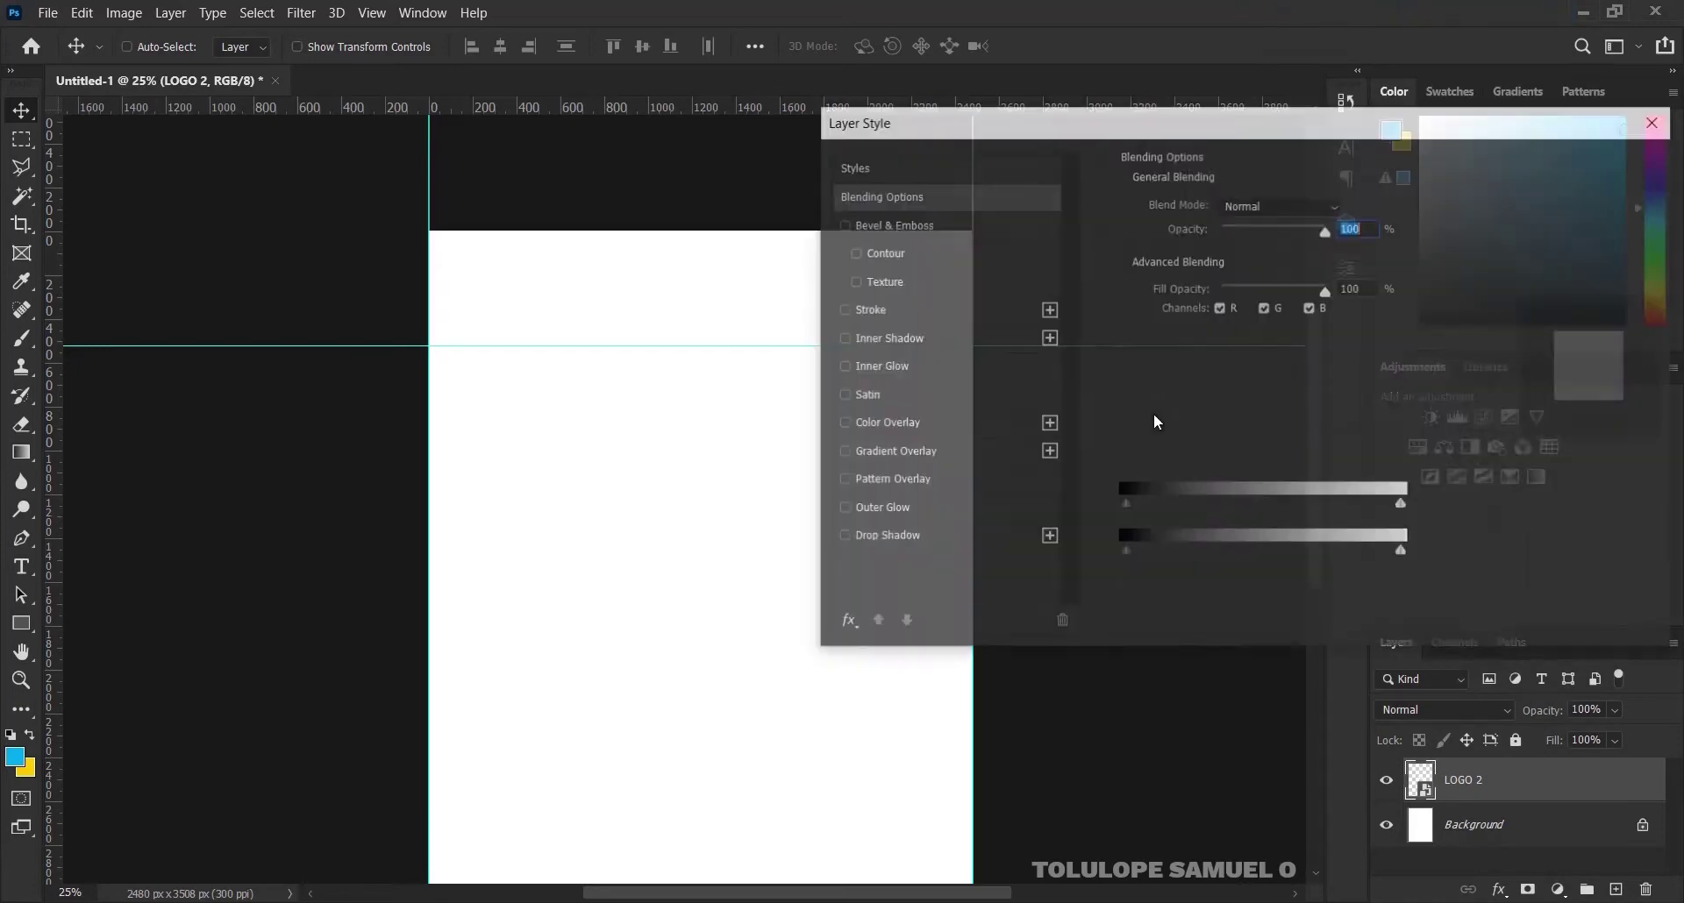
pyautogui.click(928, 422)
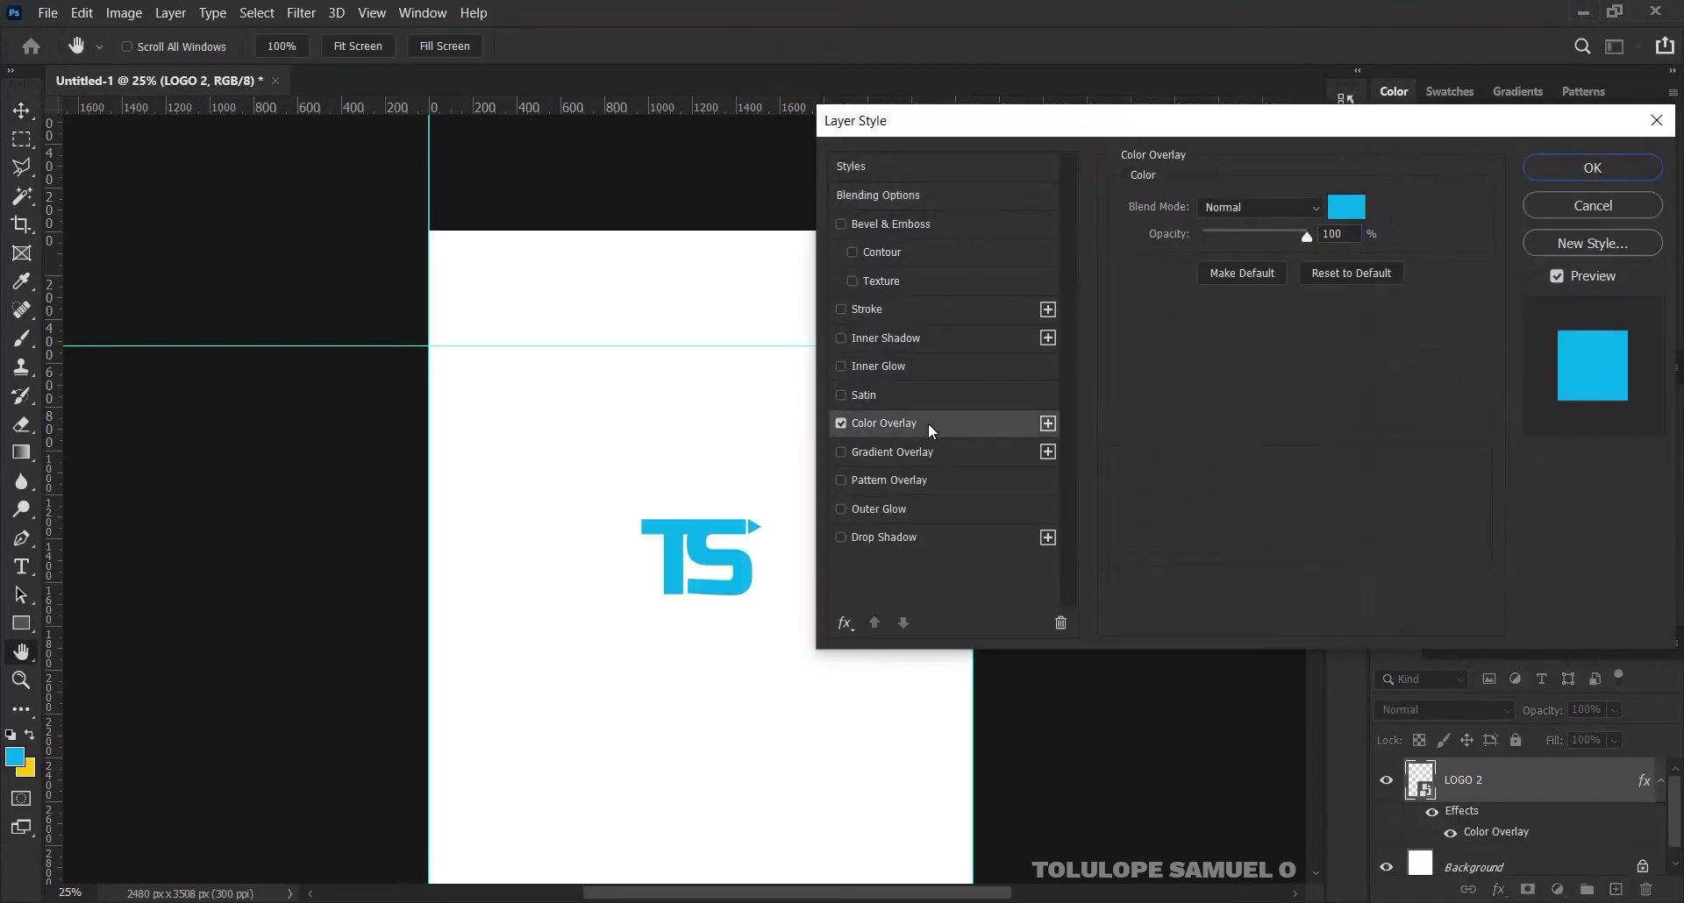
pyautogui.click(1361, 210)
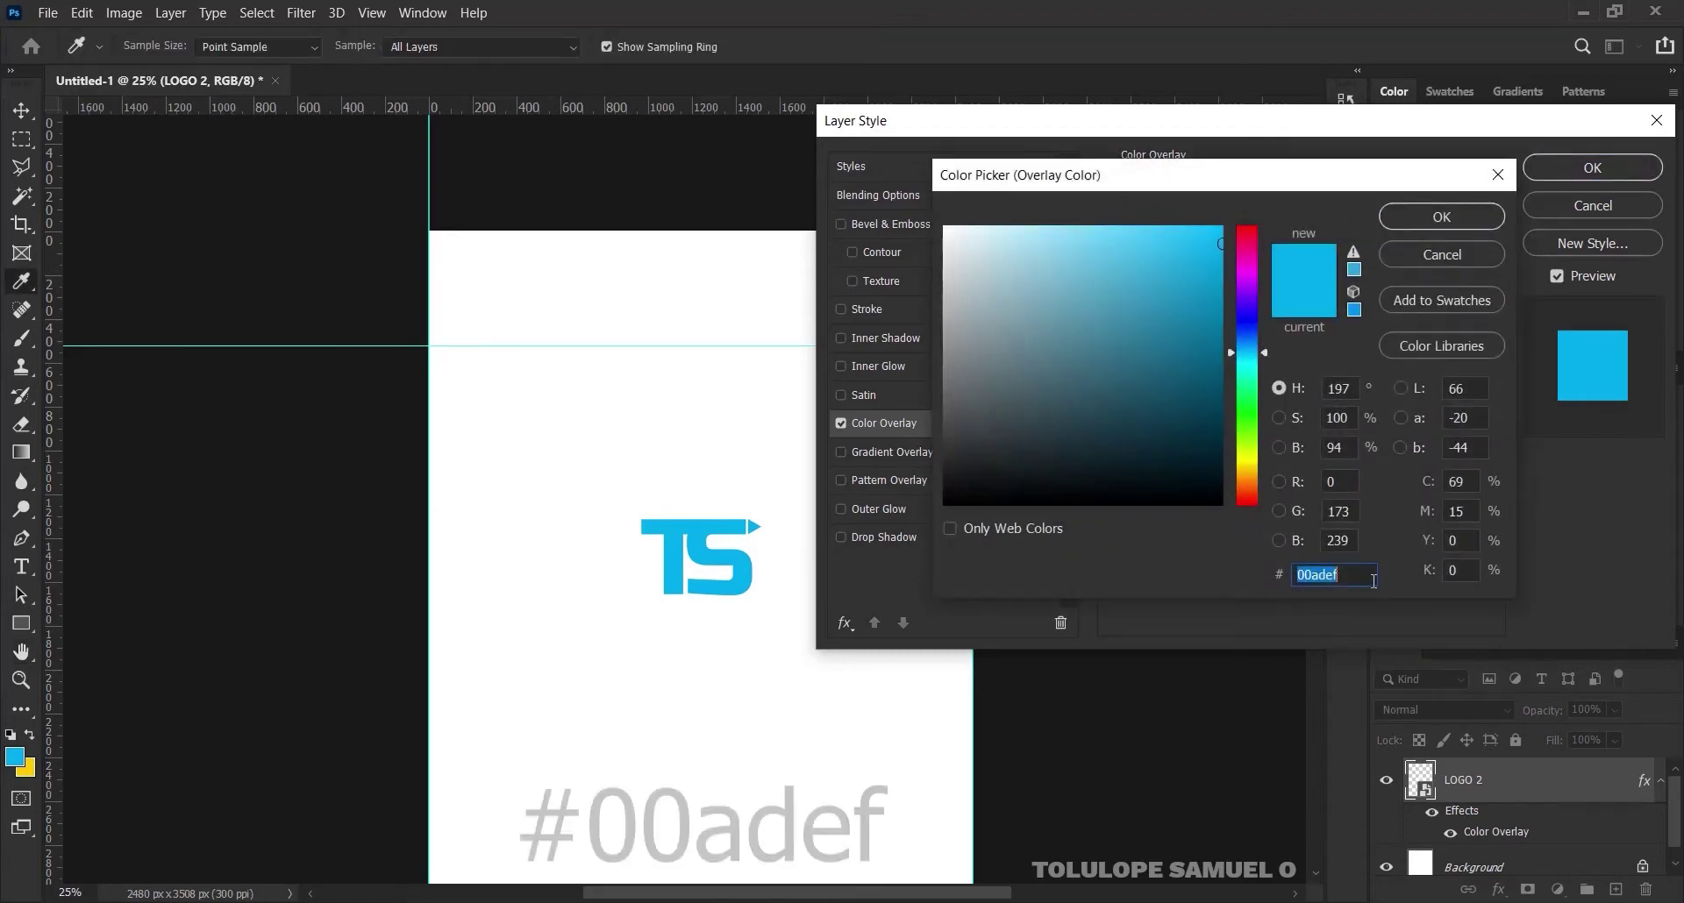
pyautogui.moveTo(1355, 574); pyautogui.dragTo(1281, 572)
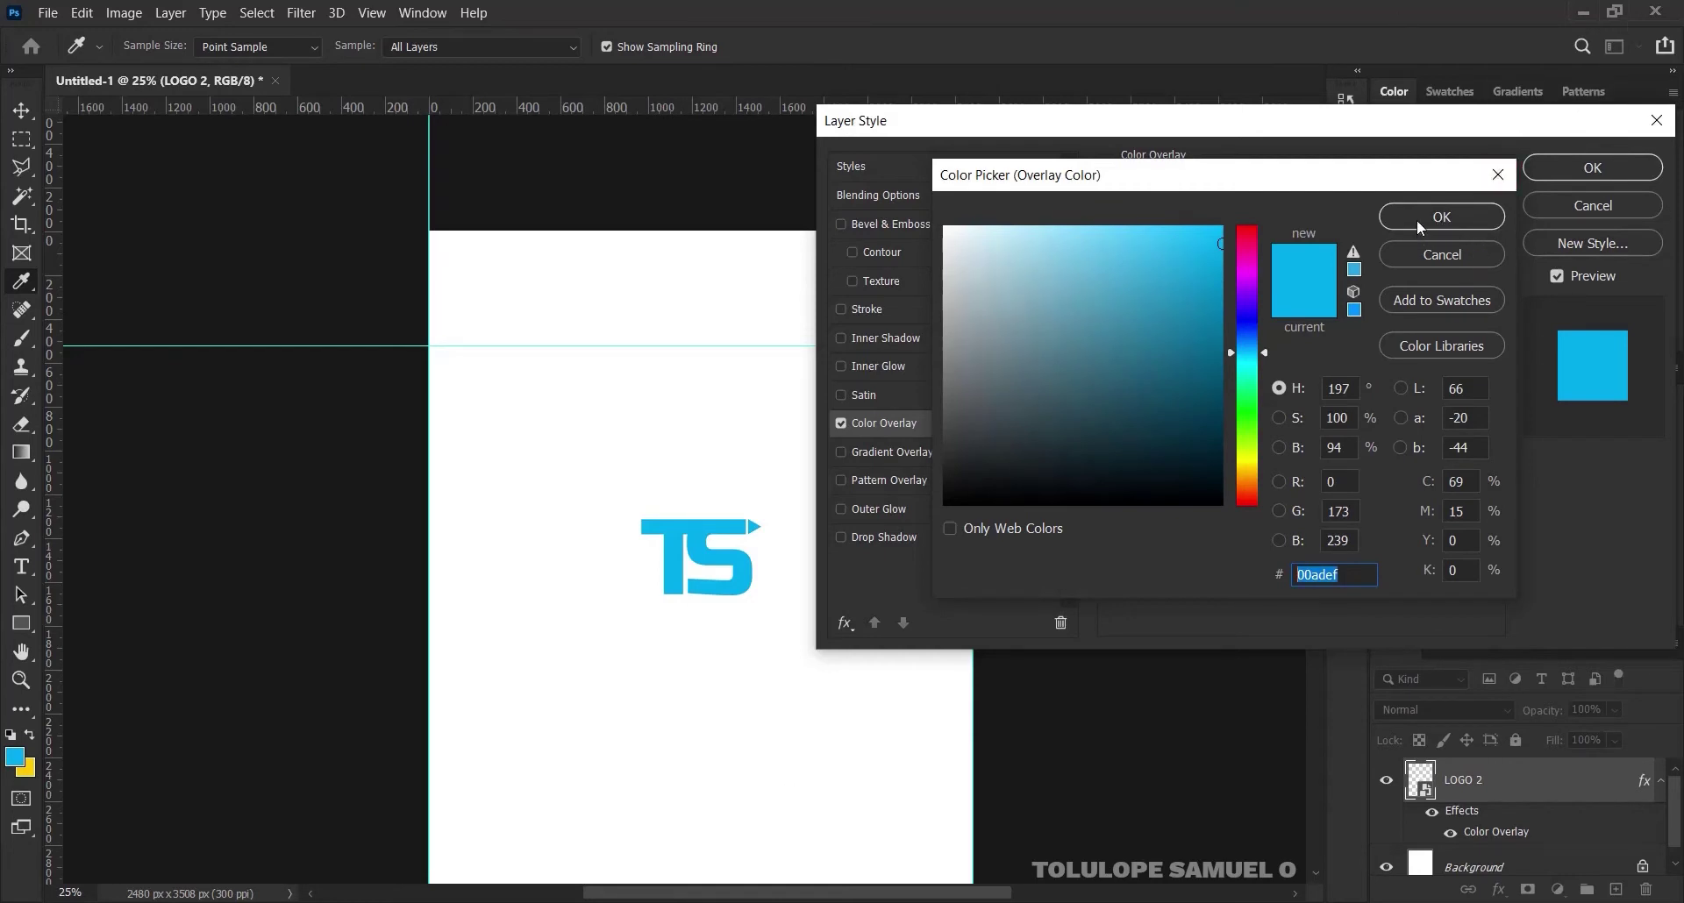
pyautogui.click(1438, 218)
pyautogui.click(1592, 169)
pyautogui.moveTo(668, 442); pyautogui.dragTo(592, 307)
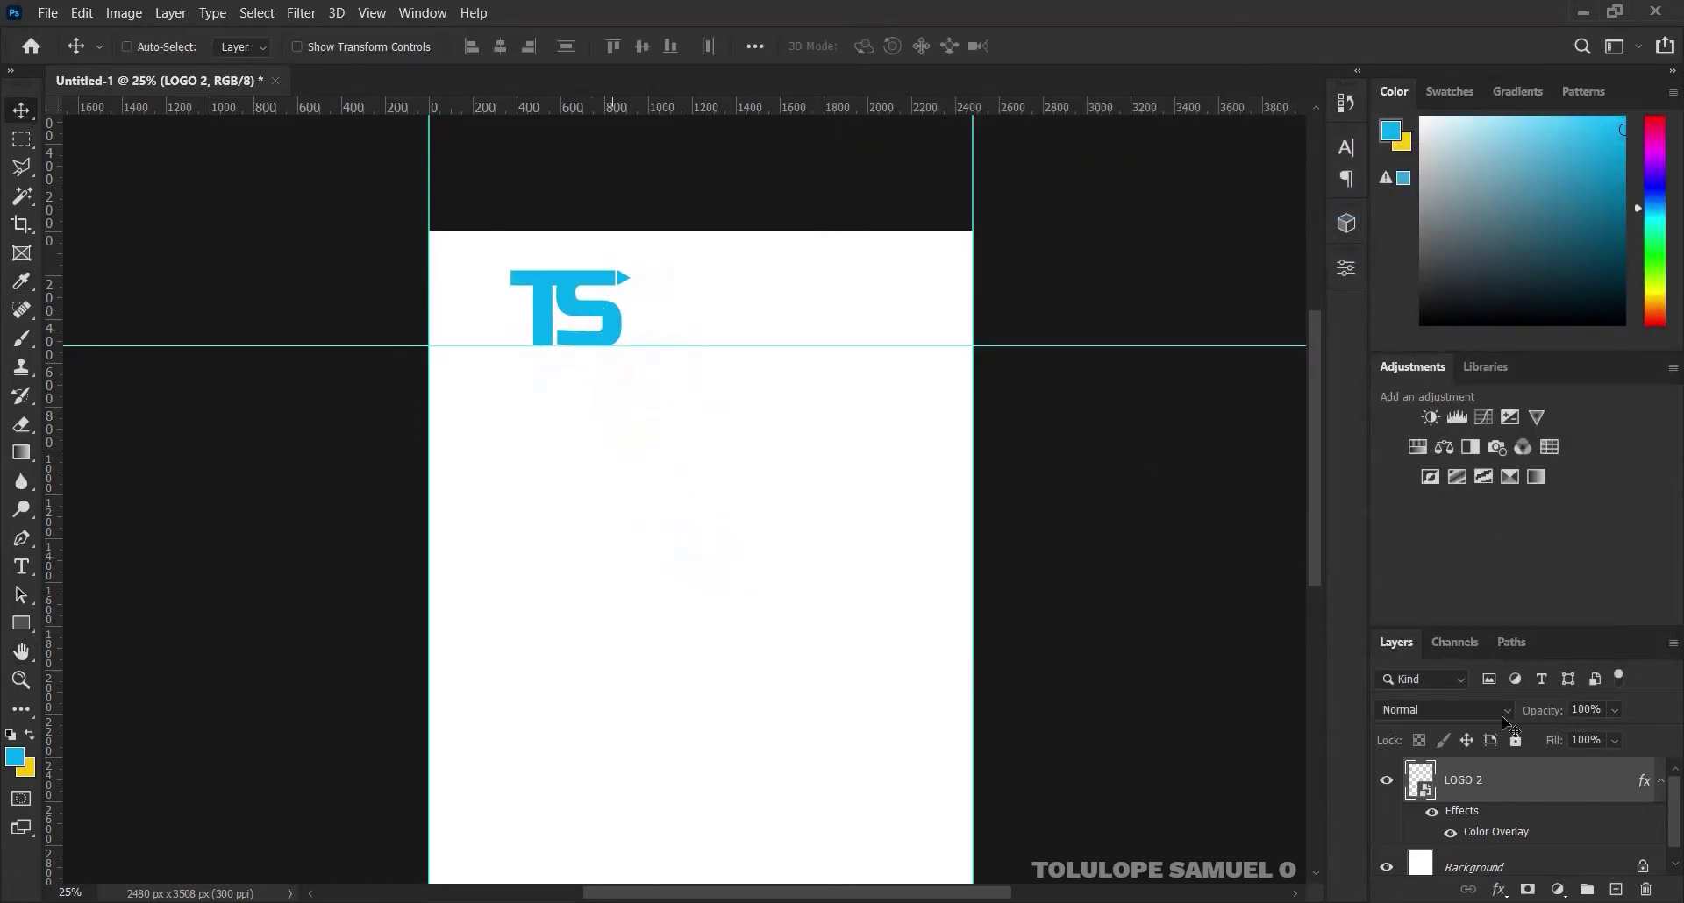
# Scale the TS logo down to about 70% and nudge it slightly right
pyautogui.click(1660, 781)
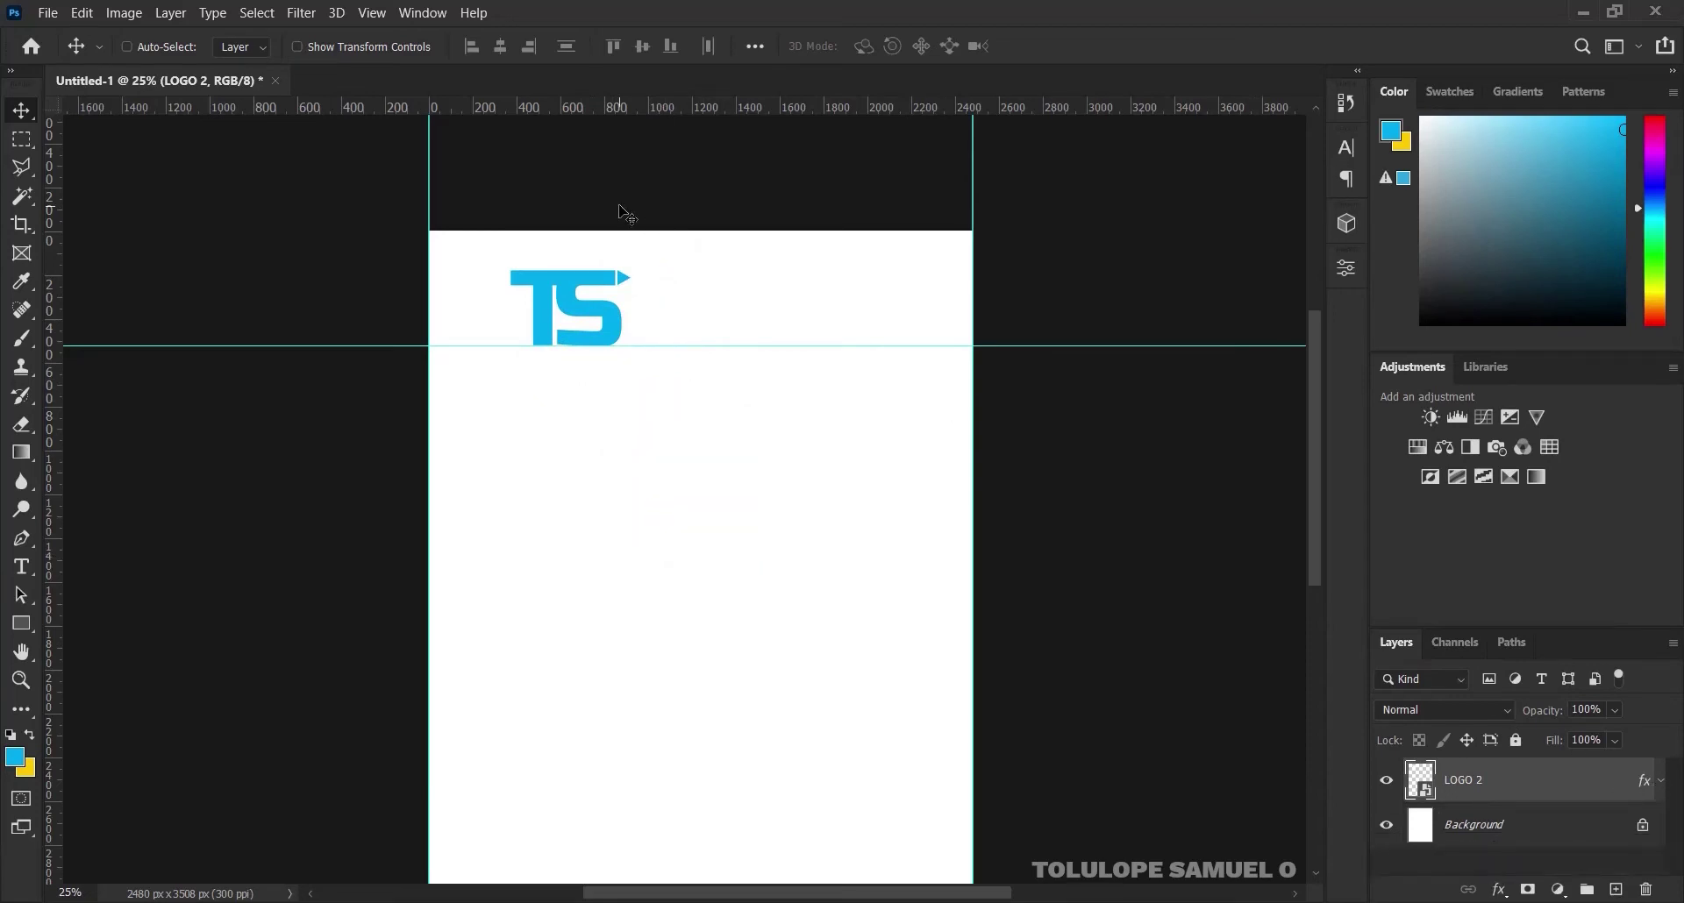
pyautogui.hotkey('ctrl', 't')
pyautogui.moveTo(699, 177); pyautogui.dragTo(663, 202)
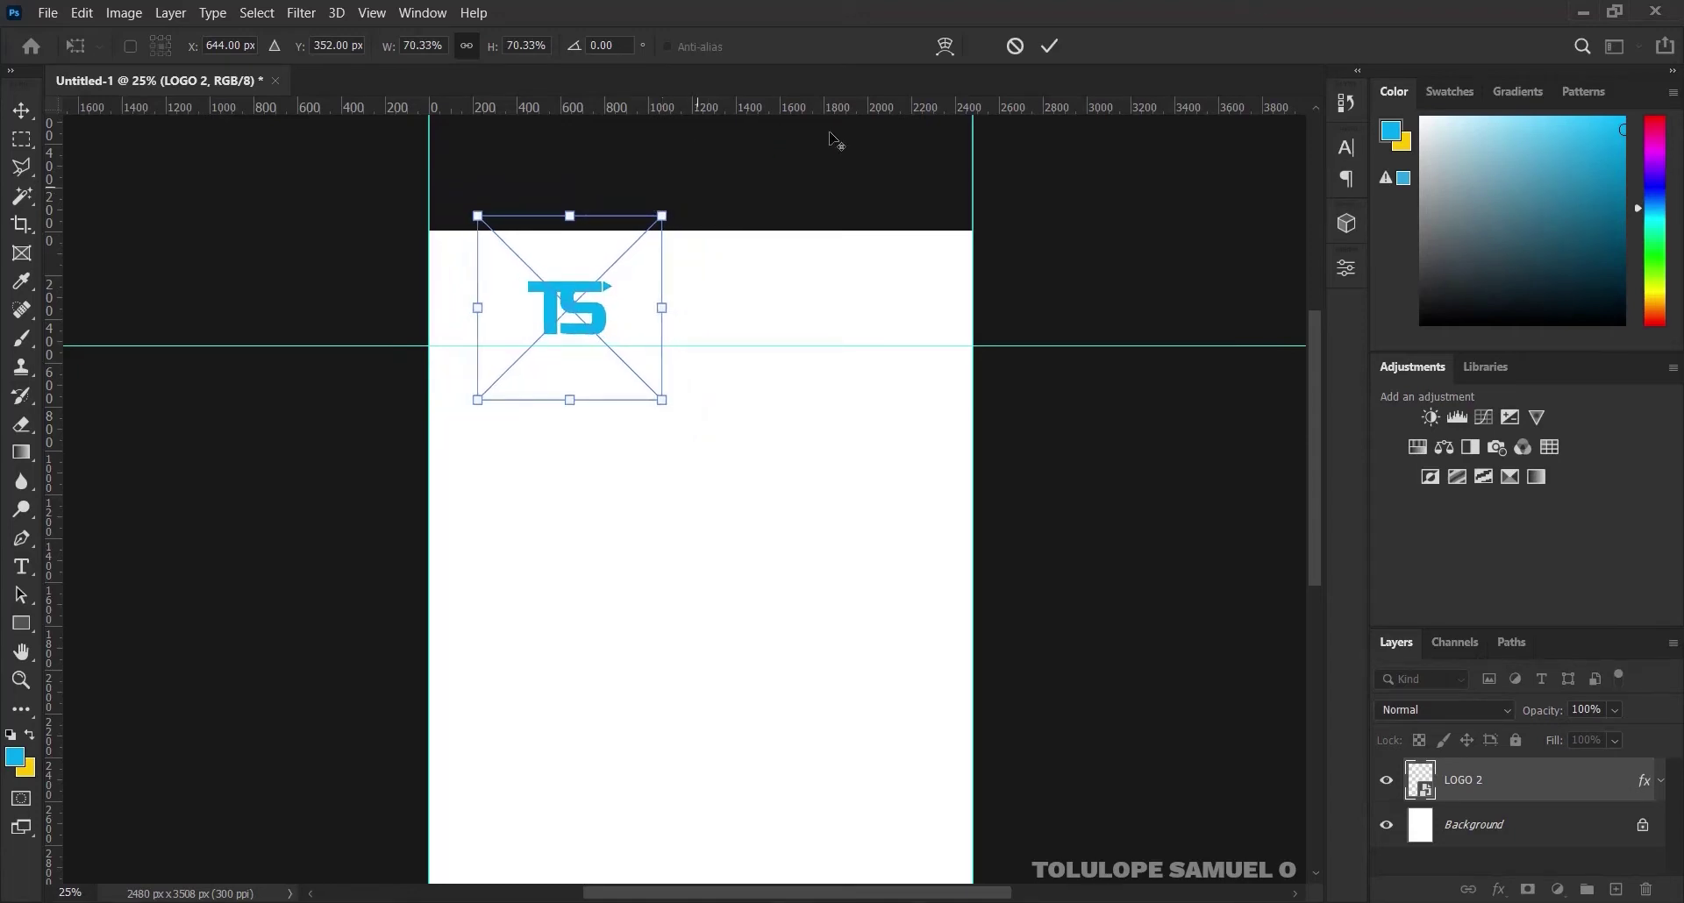
pyautogui.click(1052, 48)
pyautogui.moveTo(591, 316); pyautogui.dragTo(618, 317)
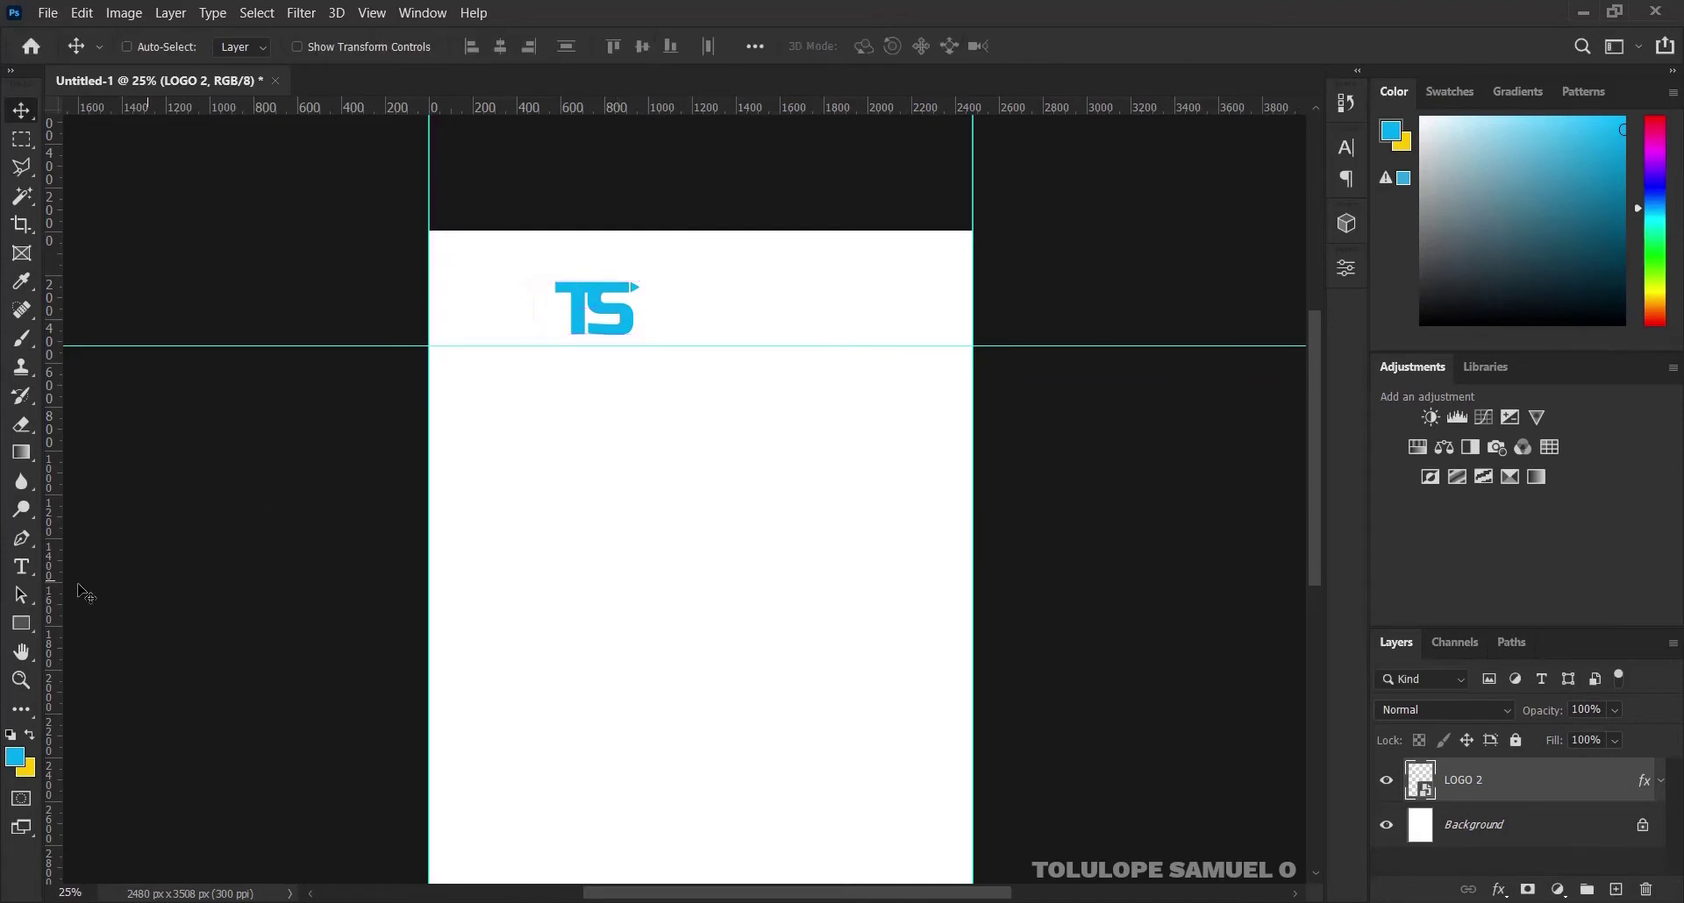
pyautogui.click(26, 623)
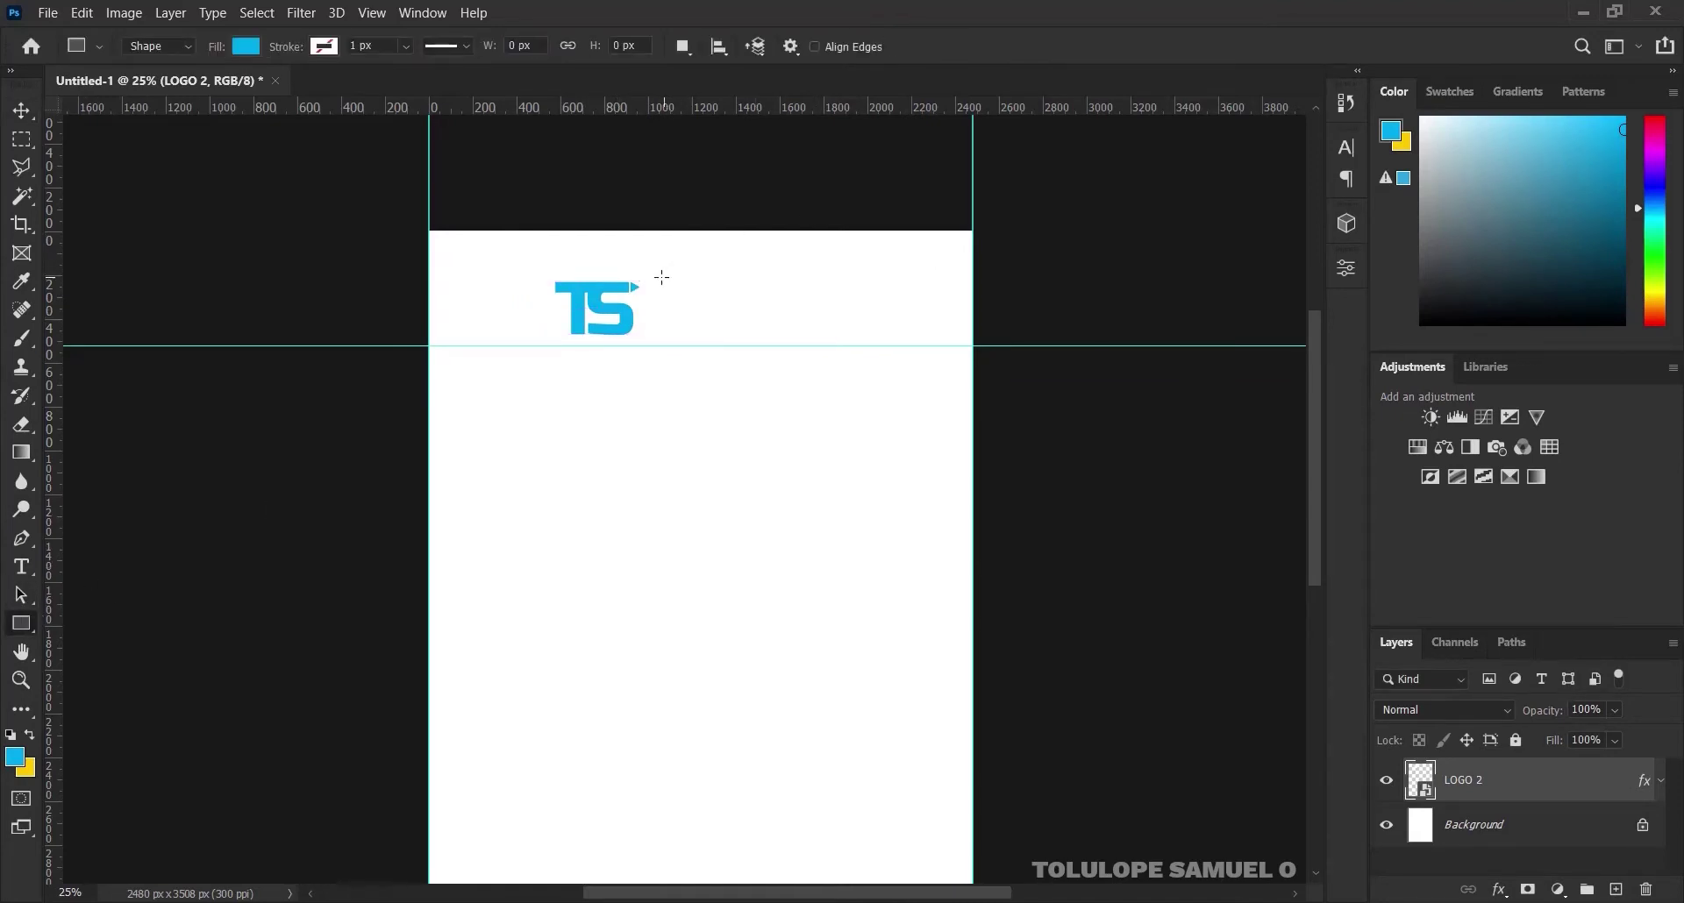
# Draw a thin 11 x 252 px blue vertical bar and place it just right of the logo
pyautogui.moveTo(660, 275); pyautogui.dragTo(658, 329)
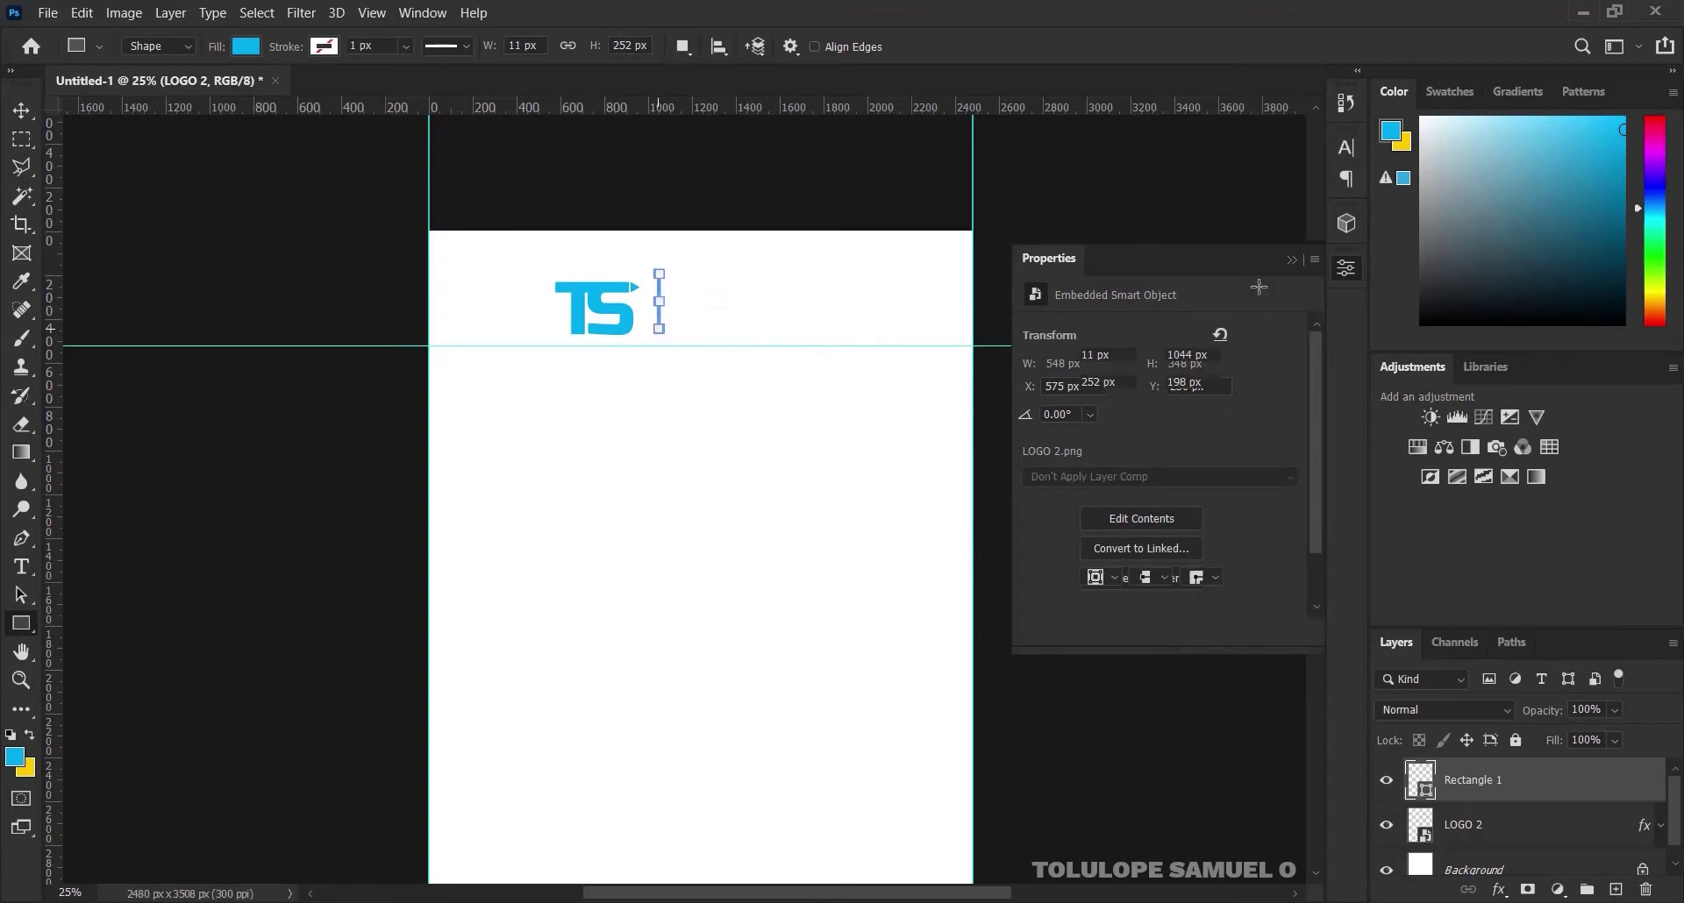
pyautogui.click(1294, 260)
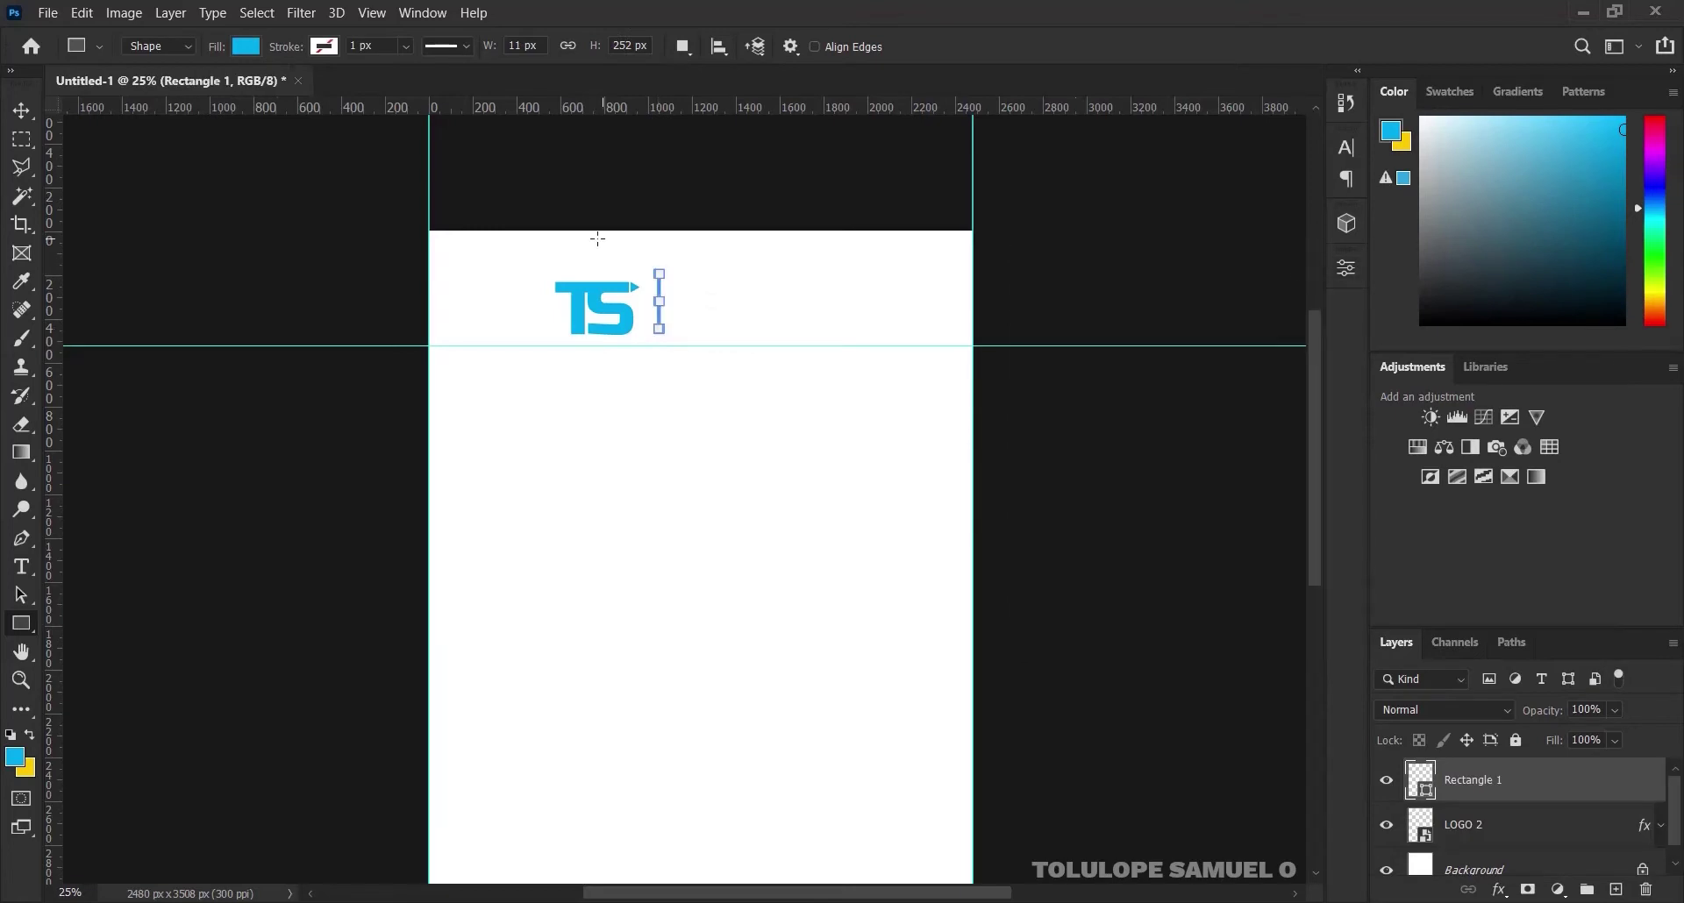
pyautogui.click(23, 111)
pyautogui.moveTo(658, 302); pyautogui.dragTo(648, 304)
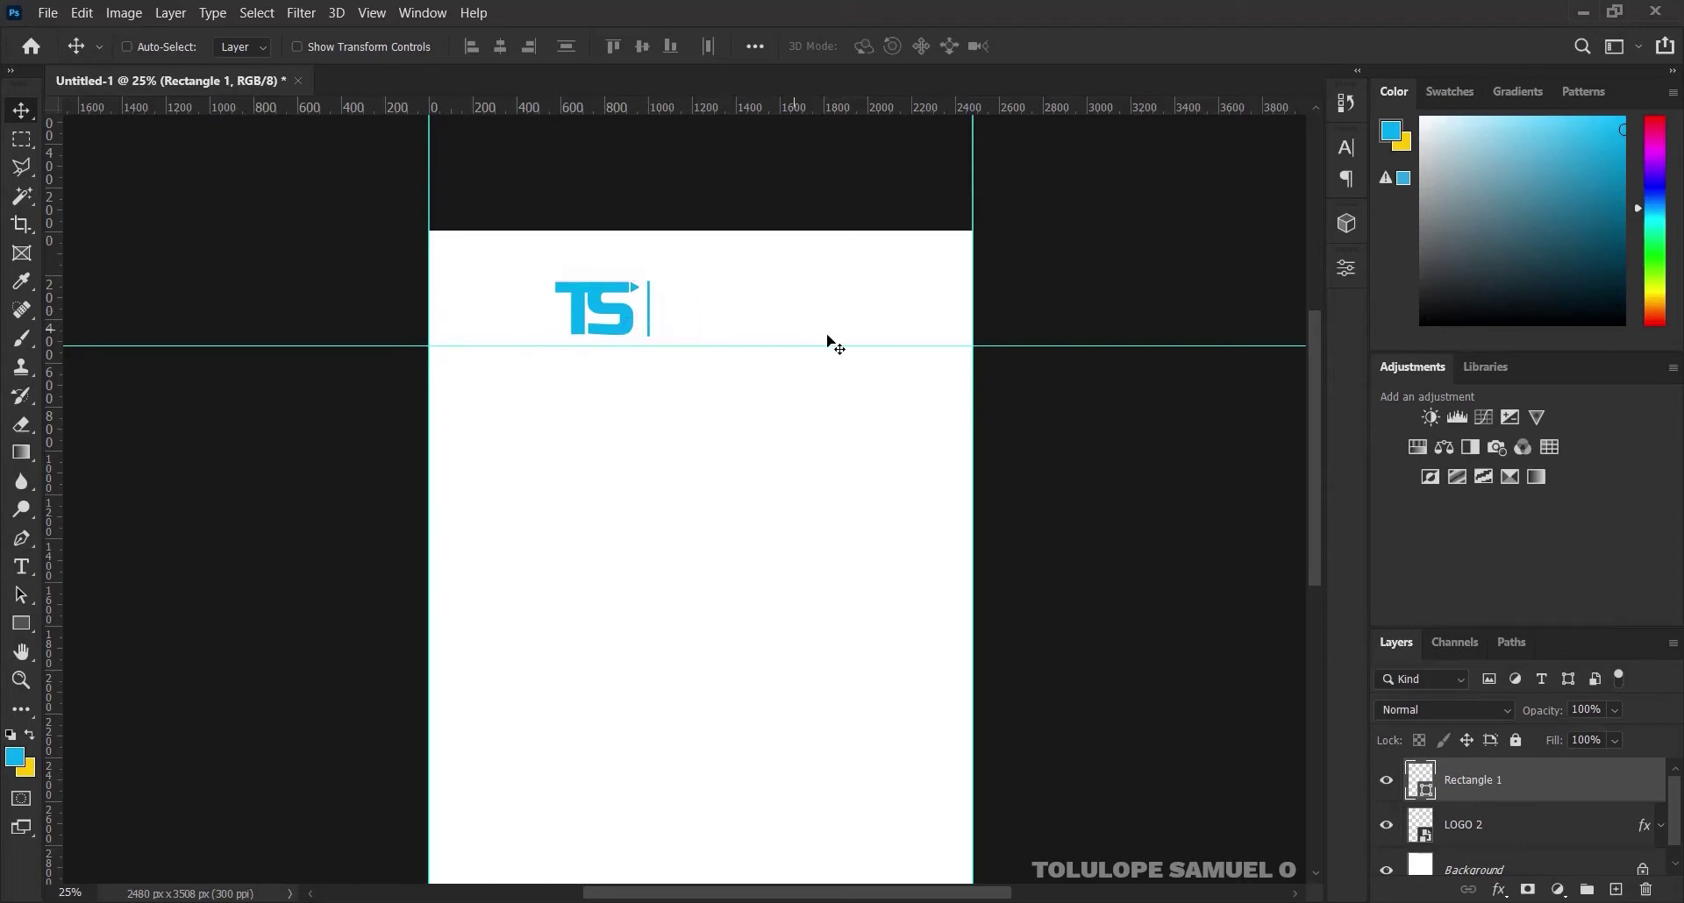
# Type the designer's name as a blue Russo One text layer below the logo
pyautogui.click(24, 568)
pyautogui.click(246, 44)
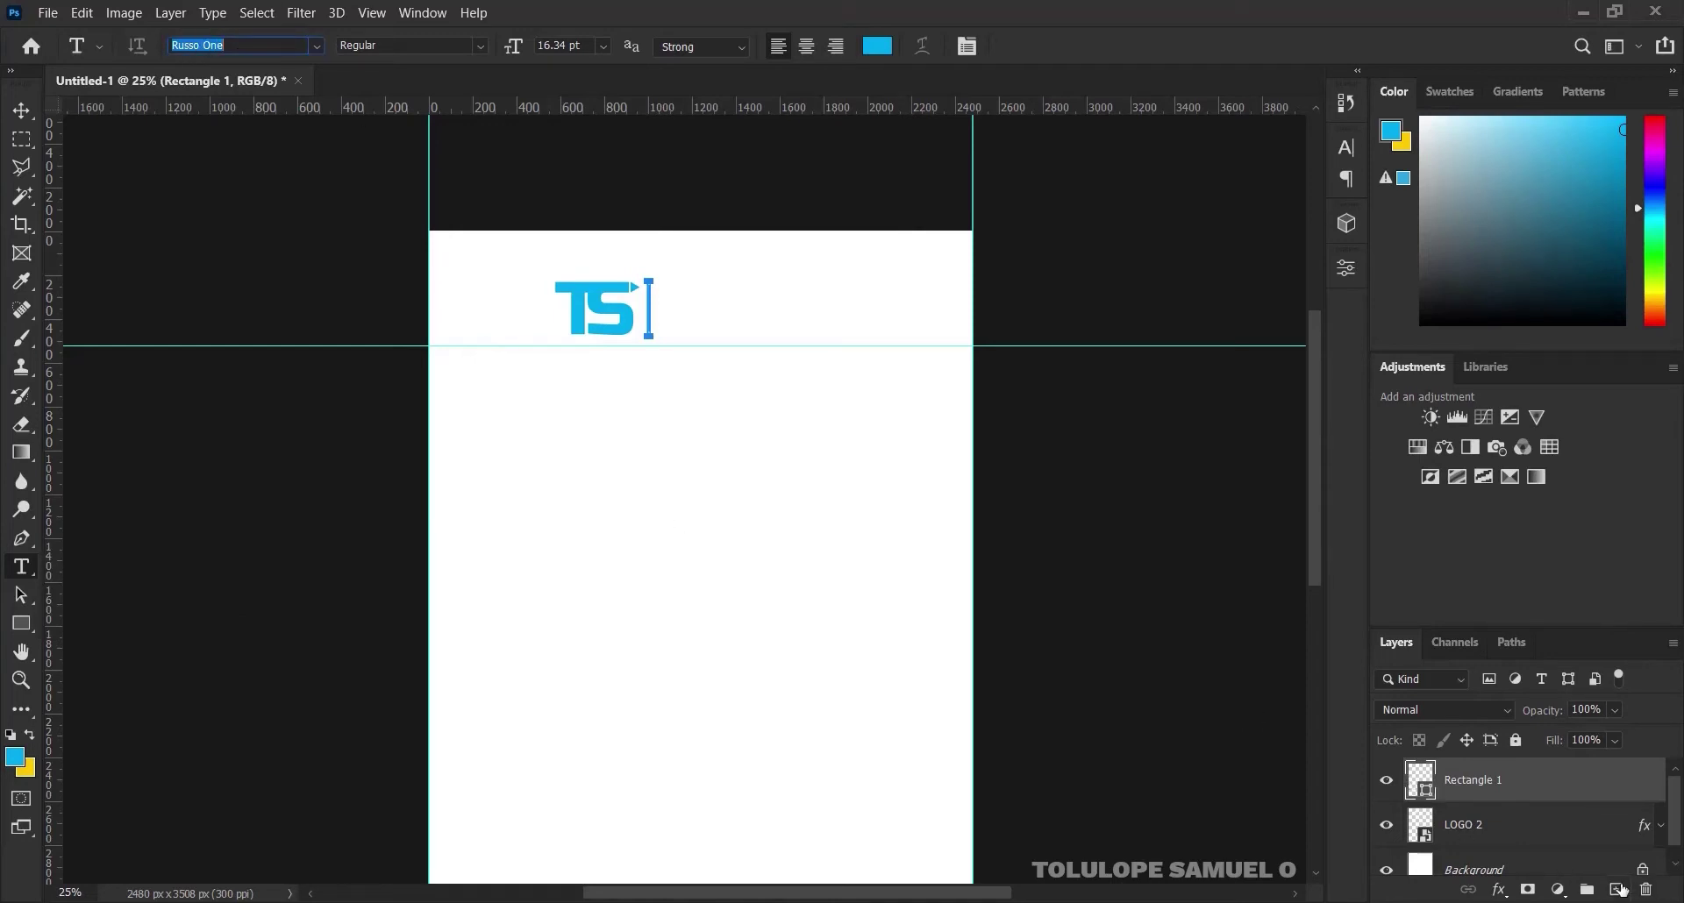
pyautogui.click(1618, 890)
pyautogui.click(670, 445)
pyautogui.press('BackSpace')
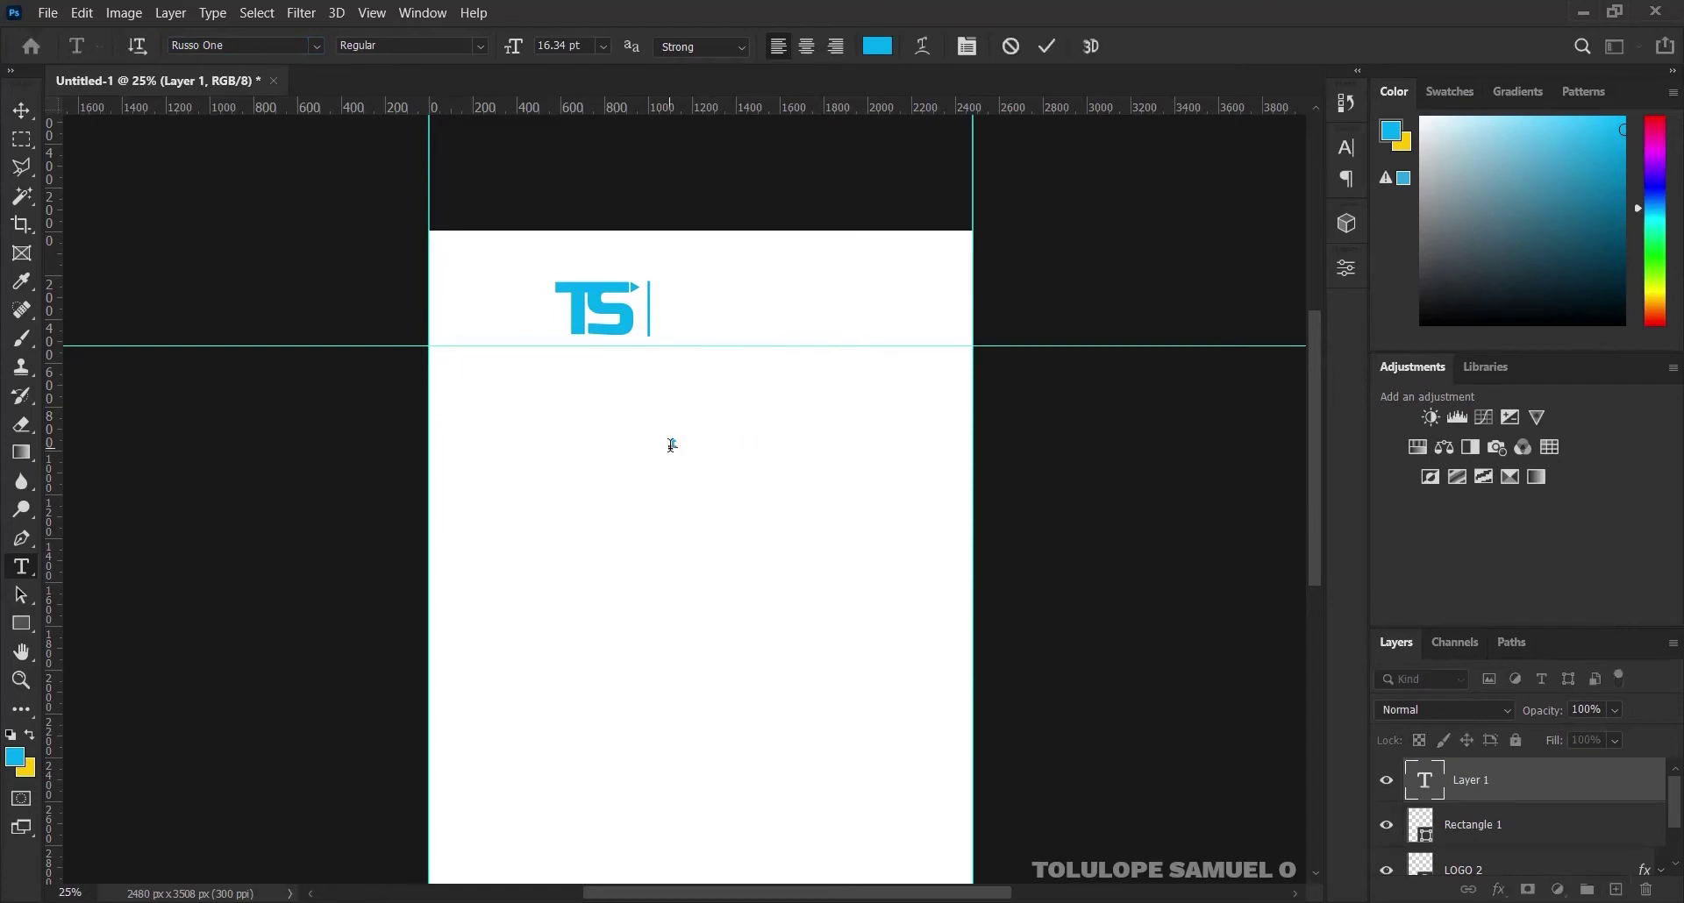
pyautogui.click(1052, 42)
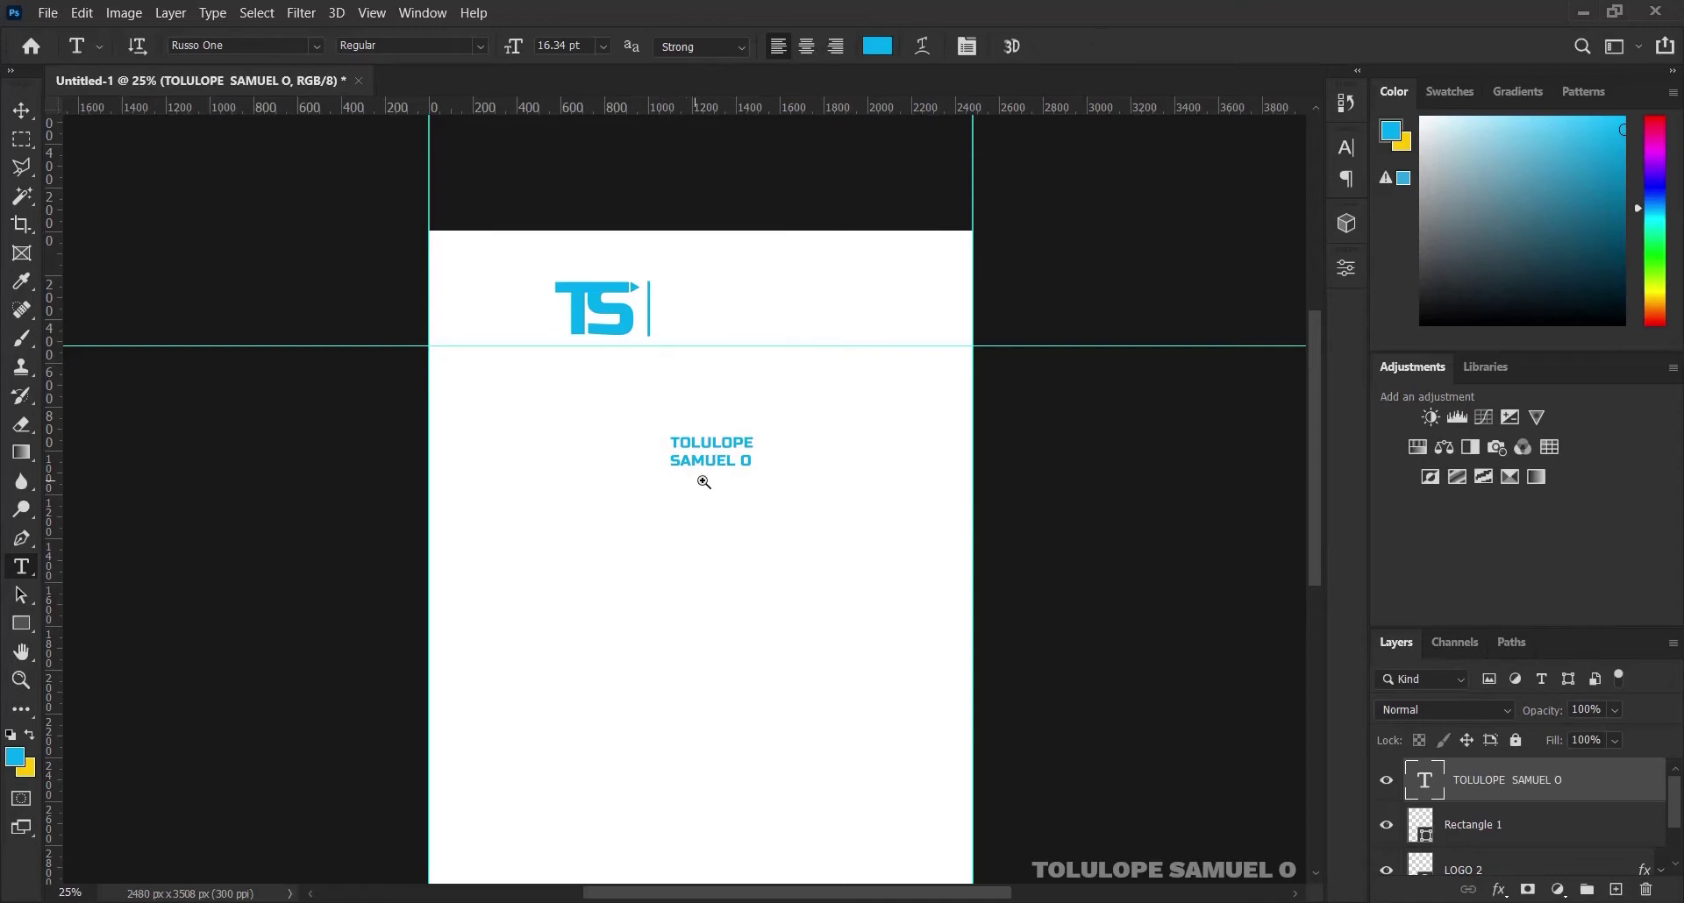
# Zoom in on the name and add a vertical guide at the first line's right edge
pyautogui.click(693, 481)
pyautogui.click(746, 453)
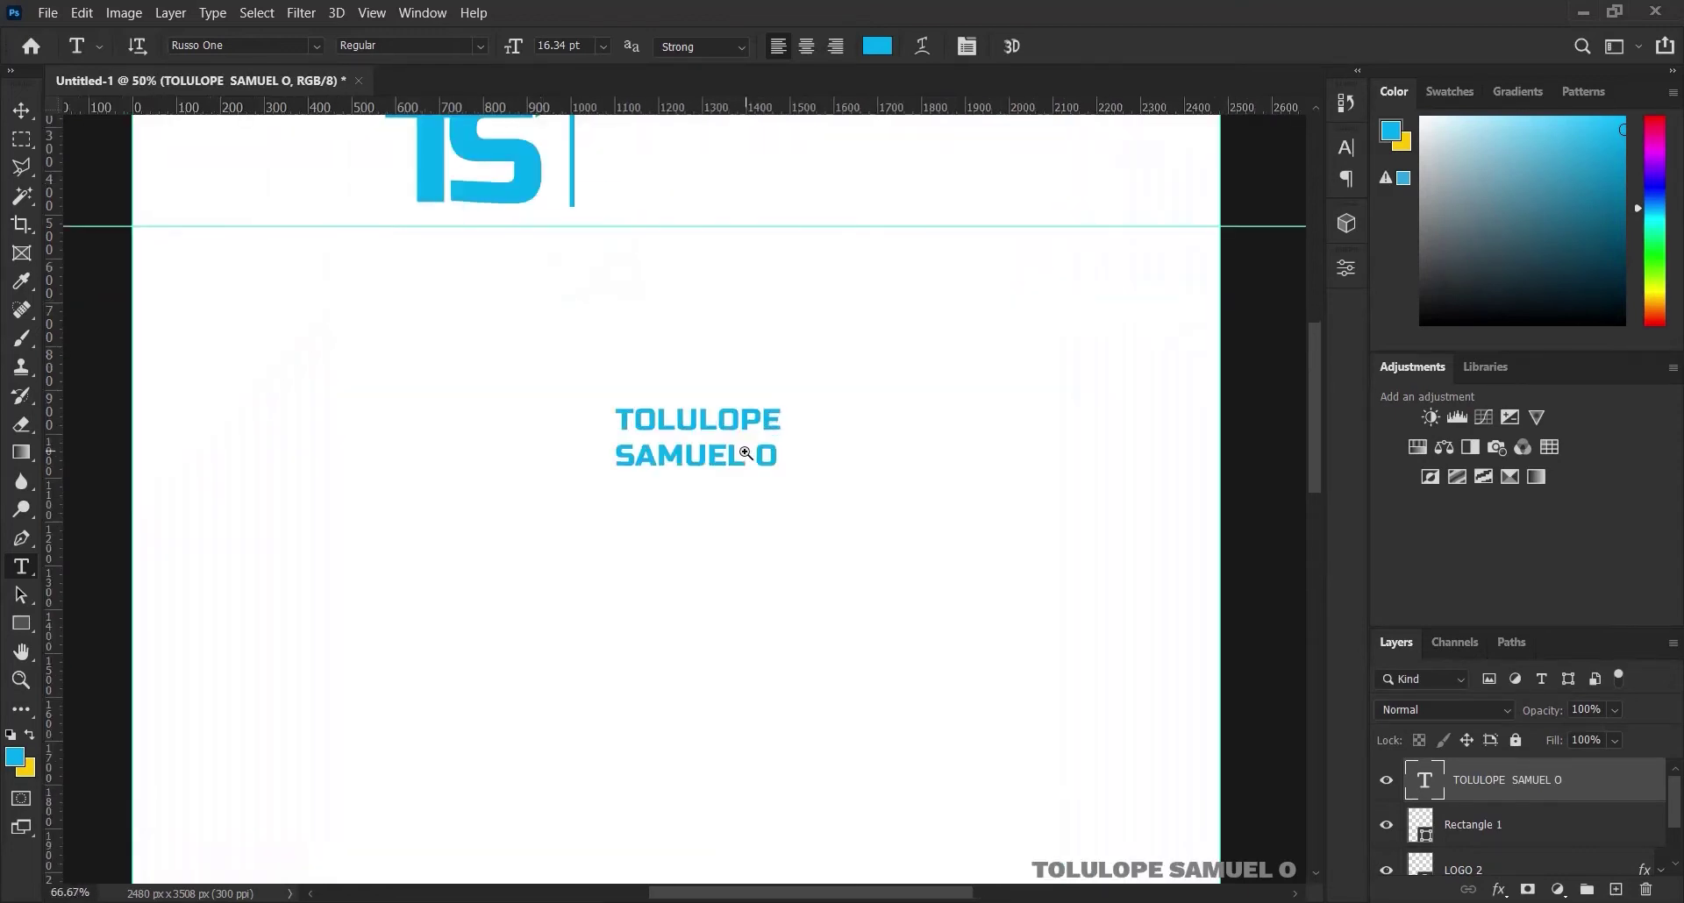
pyautogui.click(746, 453)
pyautogui.moveTo(59, 492); pyautogui.dragTo(549, 456)
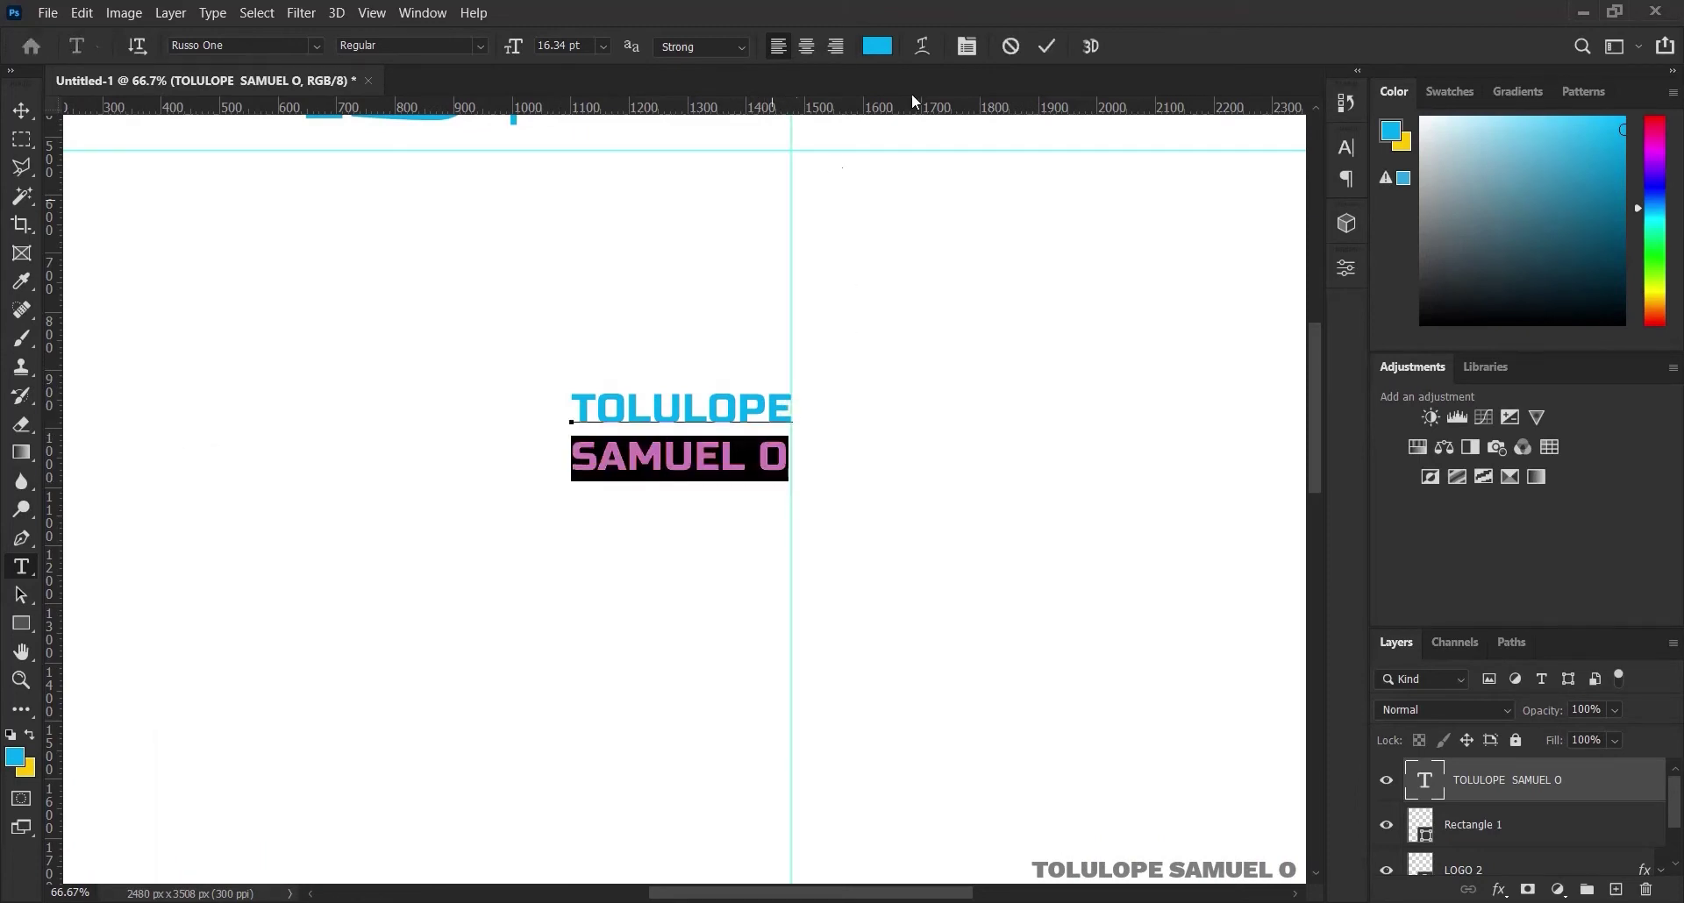
# Set the second line's tracking to 40 so it matches the first line's width
pyautogui.click(971, 46)
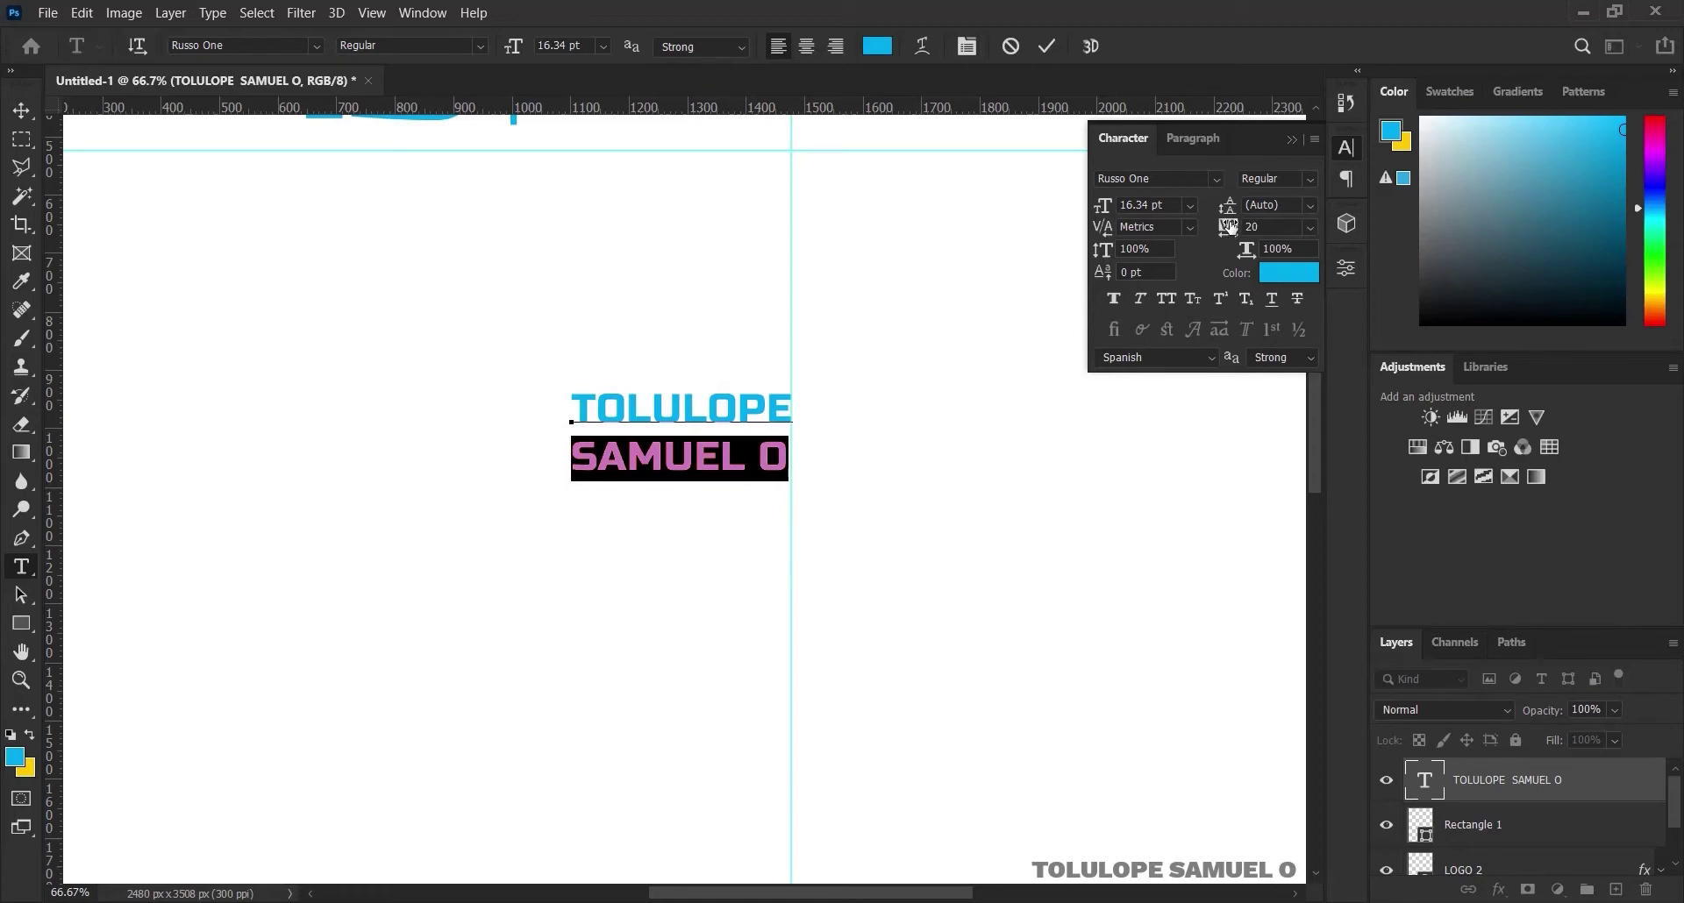
pyautogui.moveTo(1232, 227); pyautogui.dragTo(1234, 228)
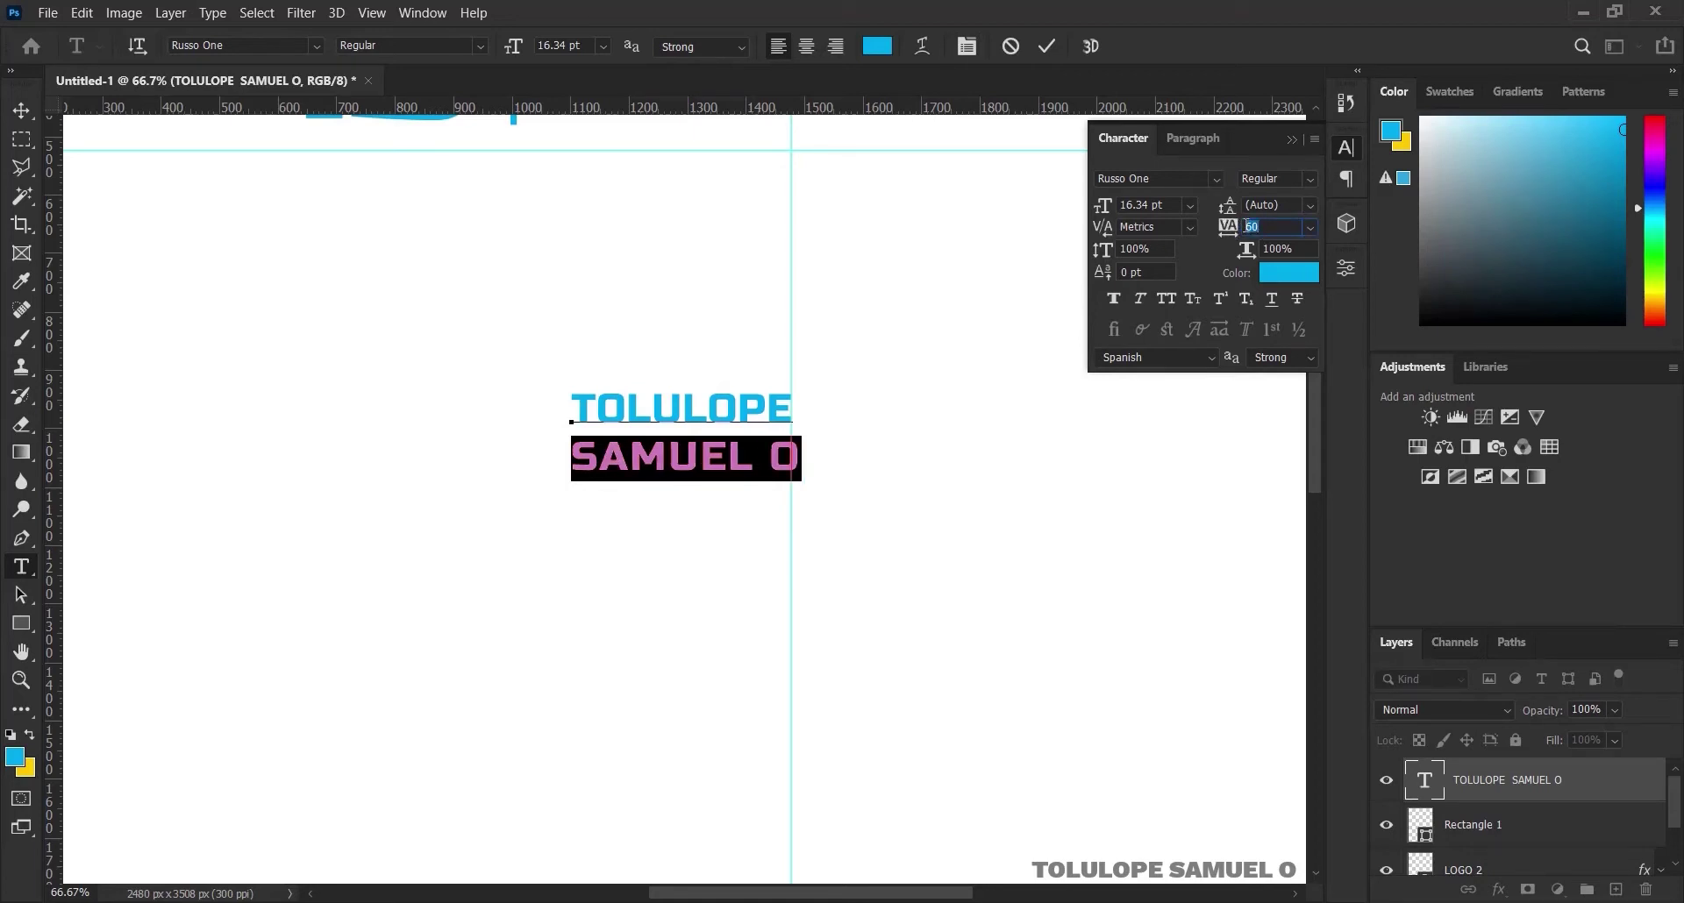
pyautogui.press('Return')
pyautogui.click(1293, 139)
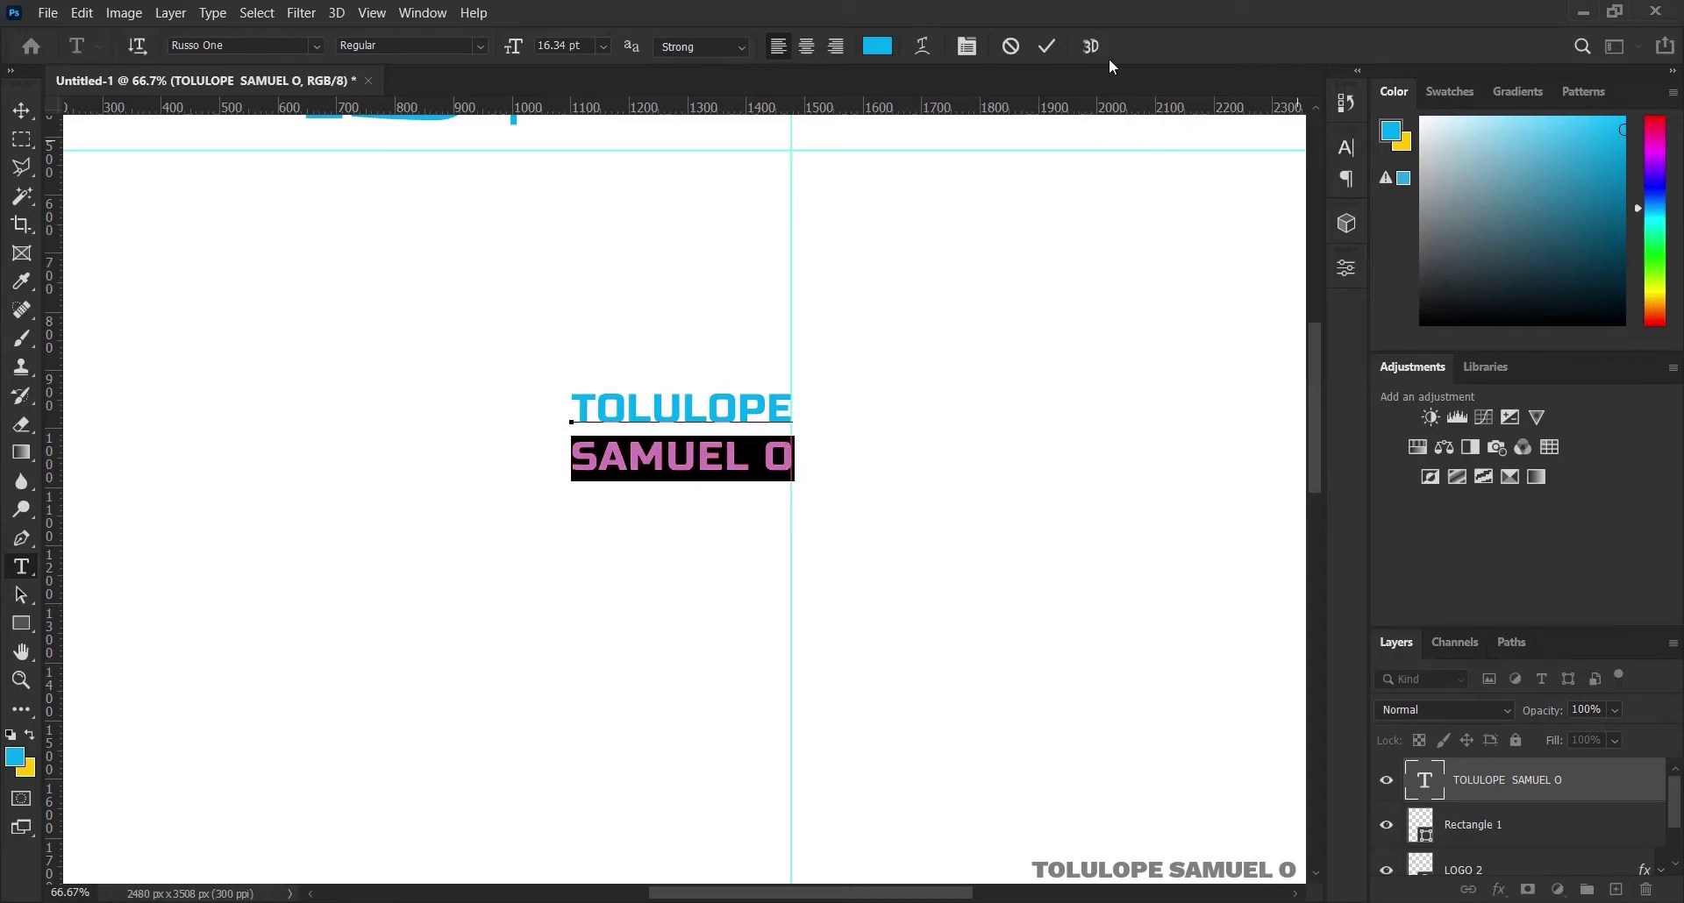
pyautogui.click(1048, 46)
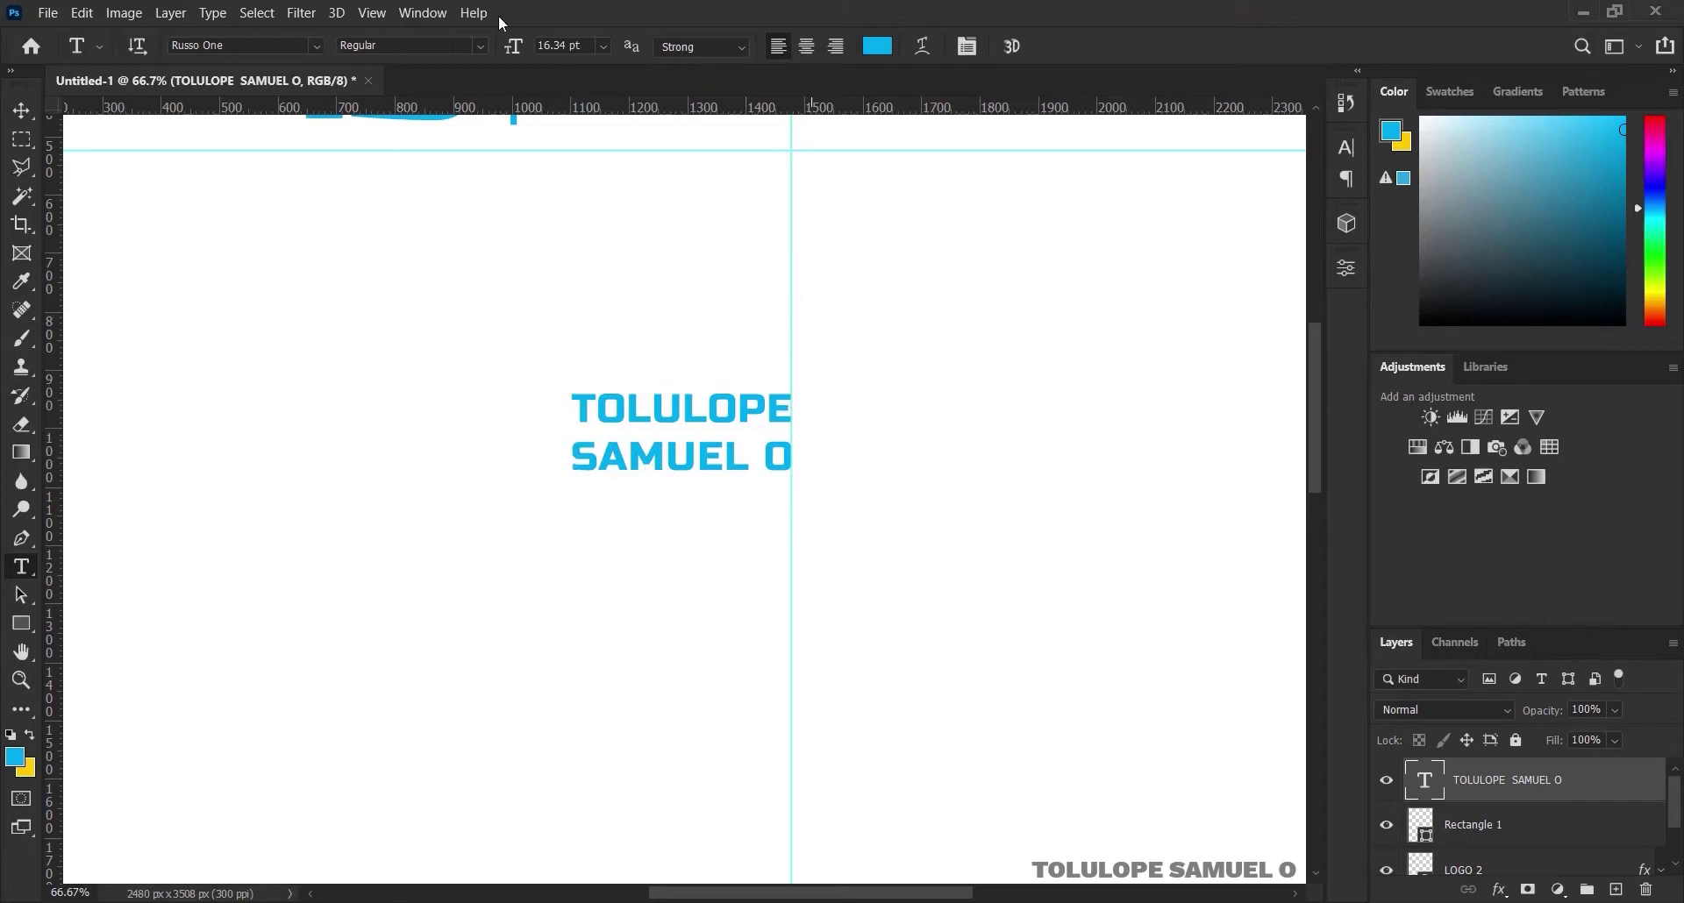
# Move the name up beside the TS logo and enlarge it to about 133%
pyautogui.click(22, 110)
pyautogui.press('ctrl')
pyautogui.hotkey('ctrl', '0')
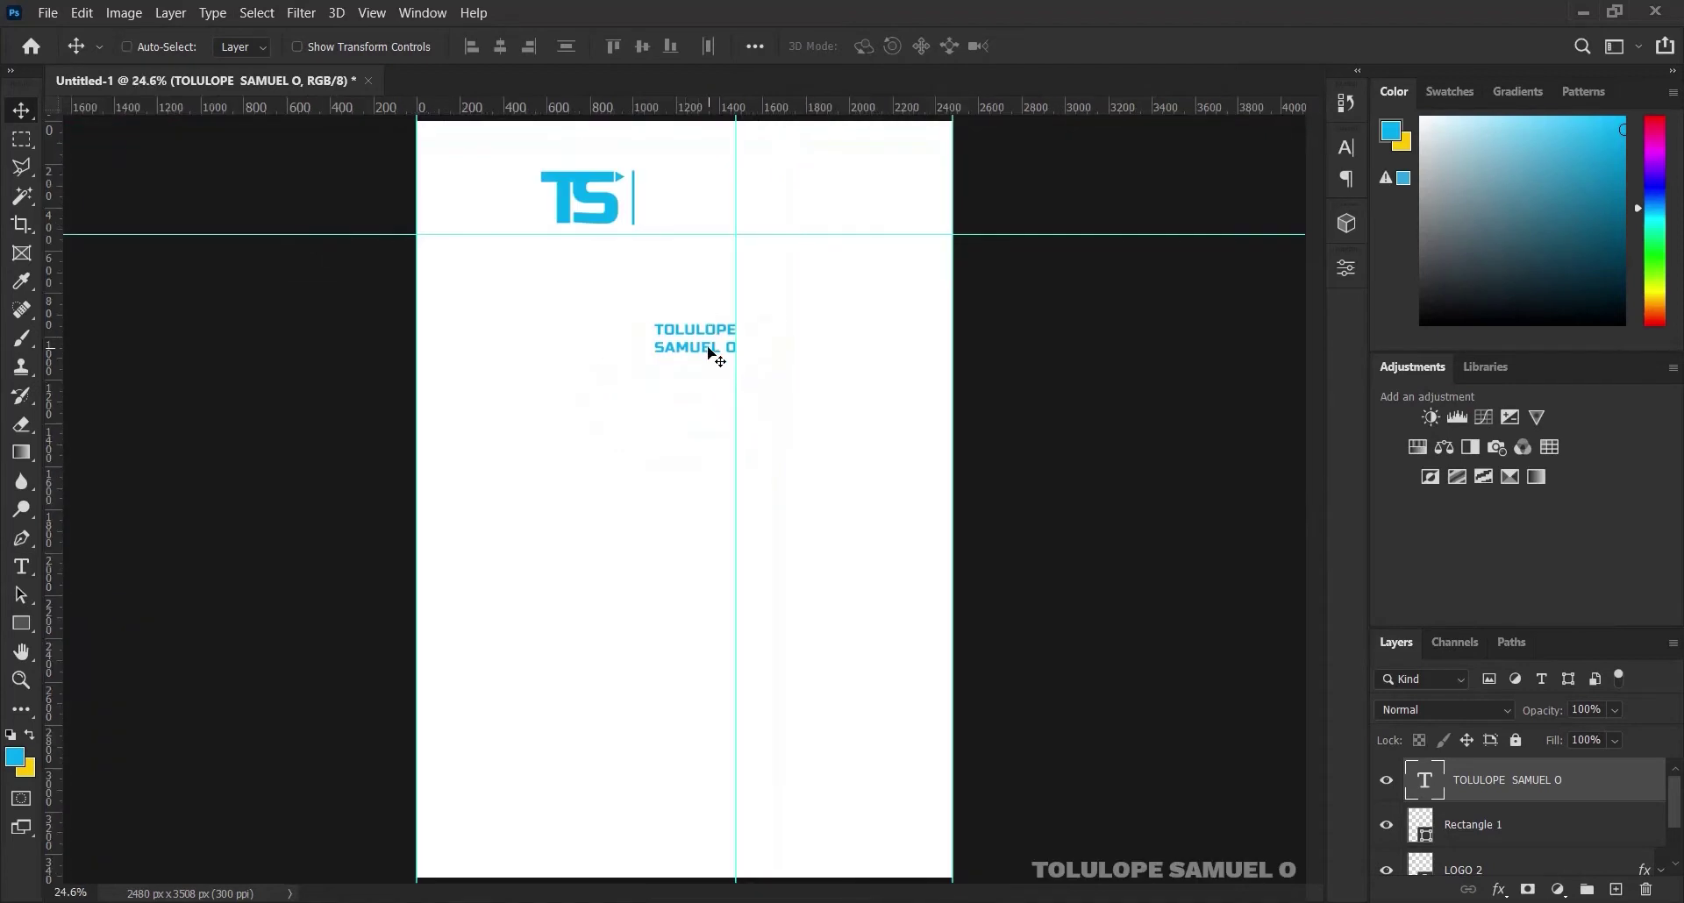
pyautogui.moveTo(706, 348); pyautogui.dragTo(694, 202)
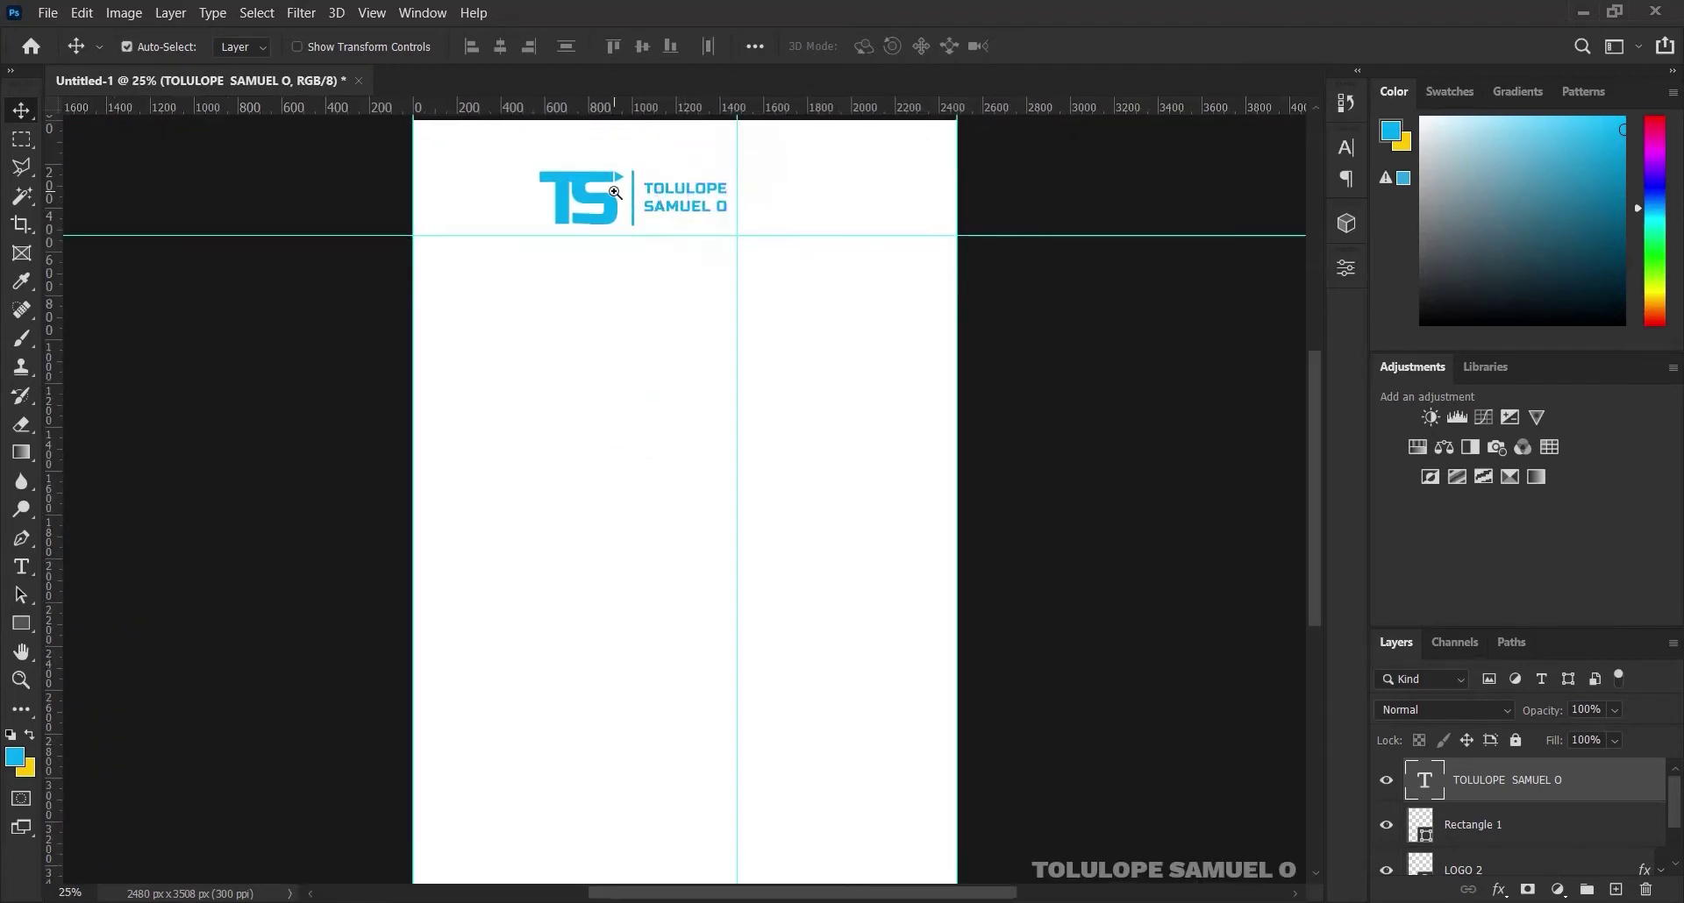
pyautogui.keyDown('ctrl'); pyautogui.click(686, 200); pyautogui.keyUp('ctrl')
pyautogui.keyDown('ctrl'); pyautogui.click(685, 200); pyautogui.keyUp('ctrl')
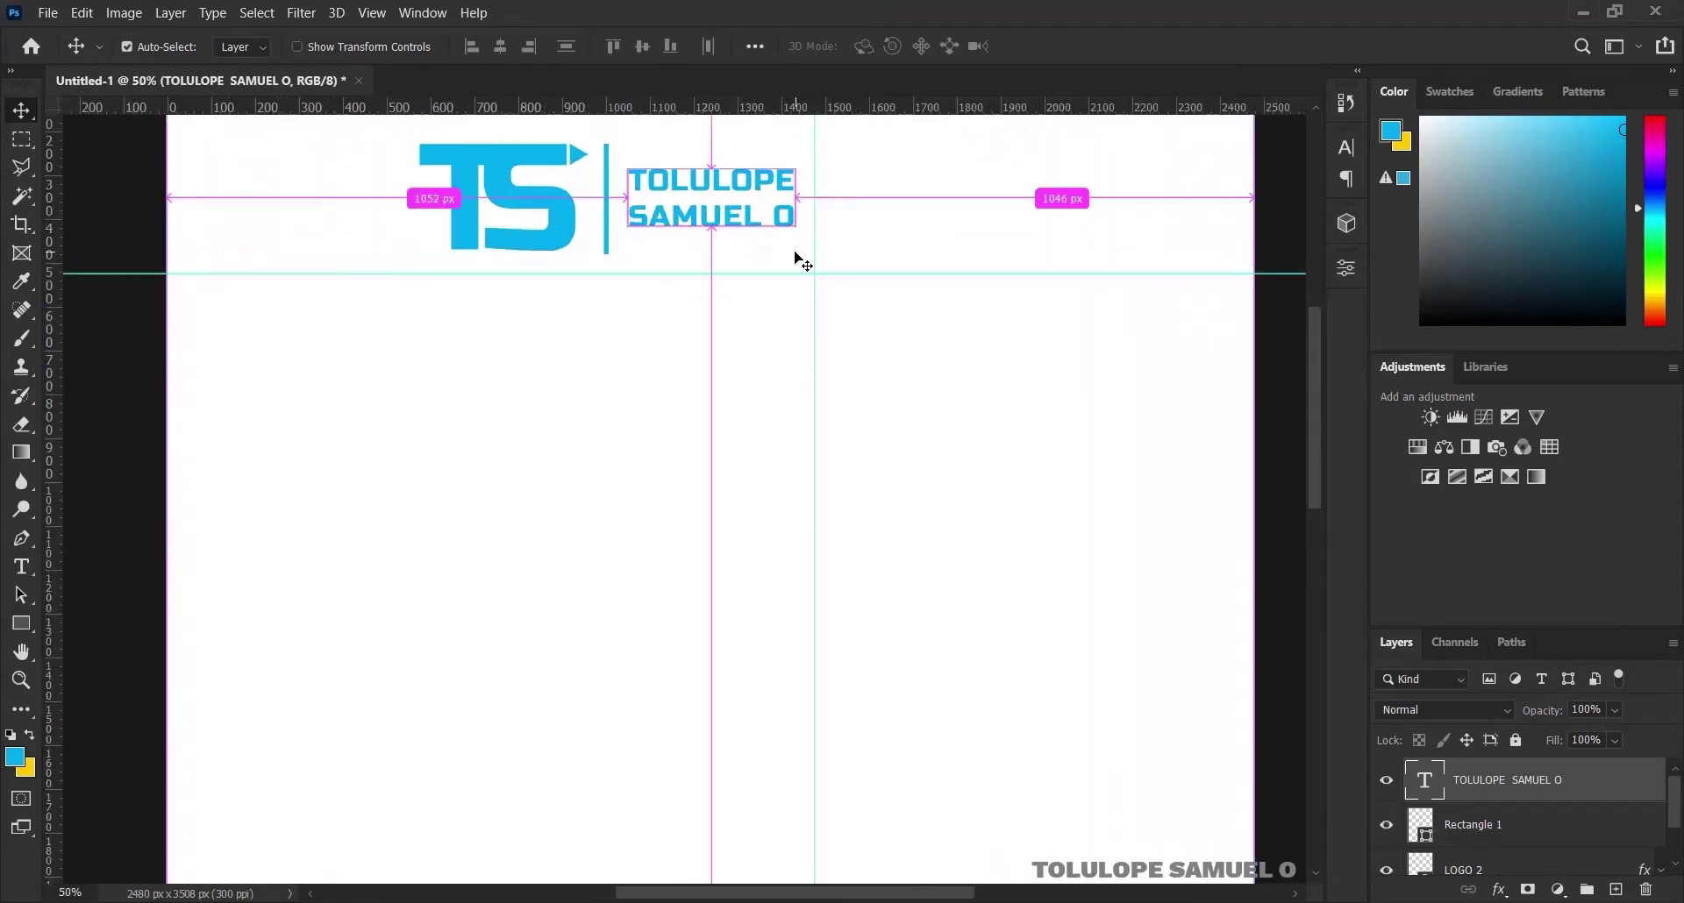
pyautogui.click(22, 117)
pyautogui.hotkey('ctrl', 't')
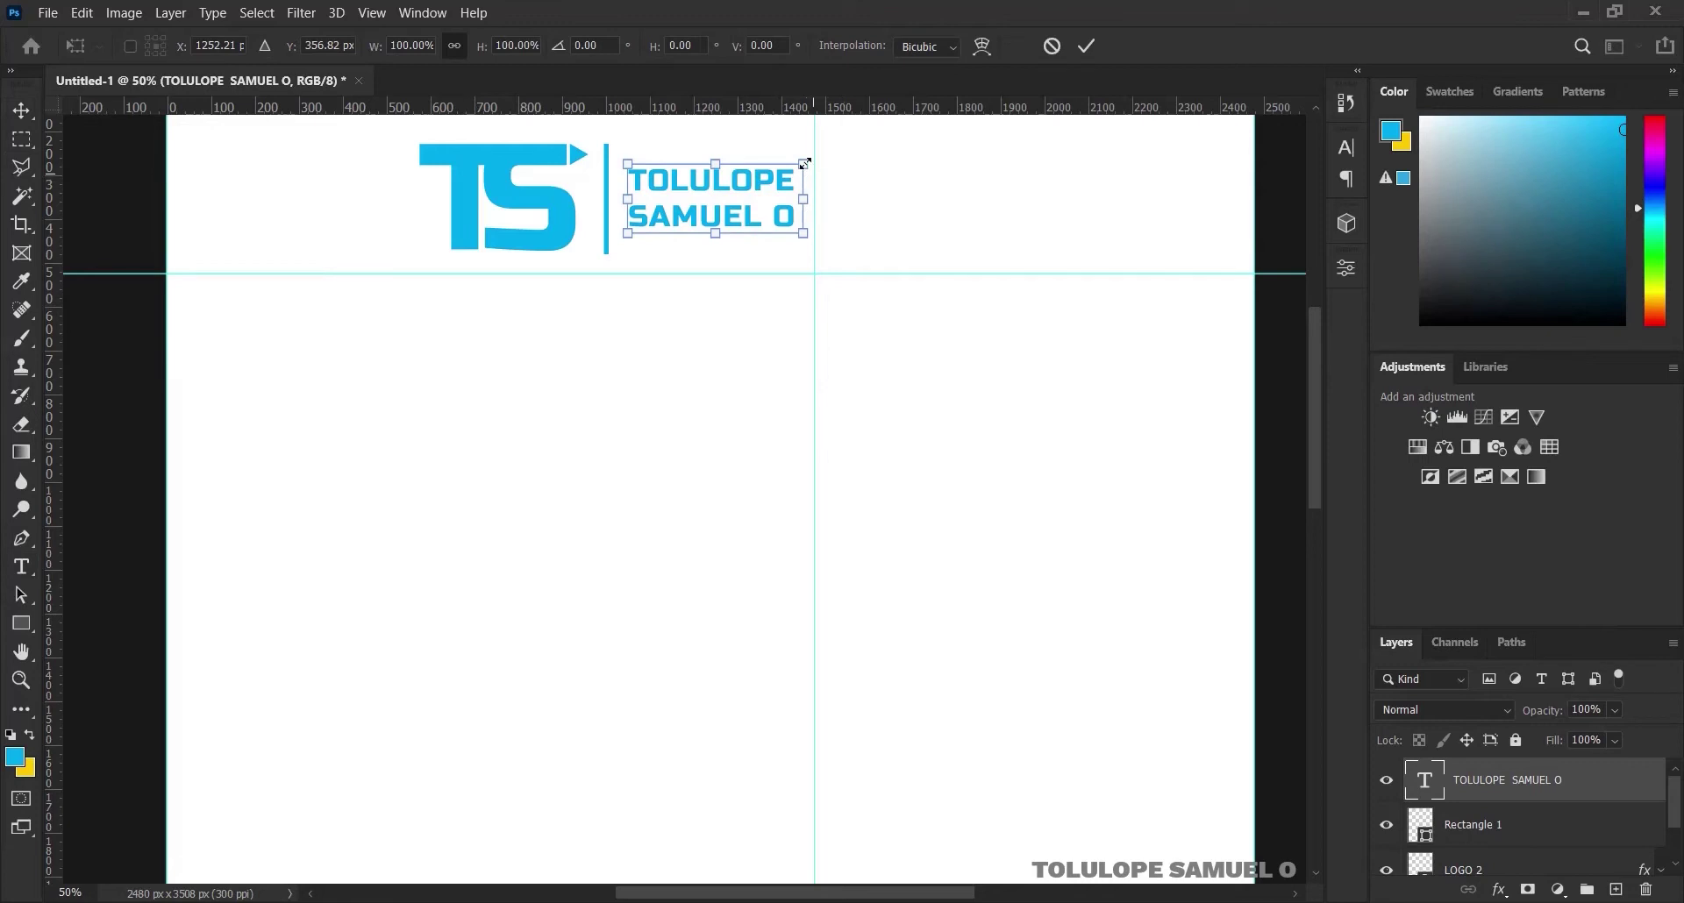
pyautogui.moveTo(803, 163); pyautogui.dragTo(830, 145)
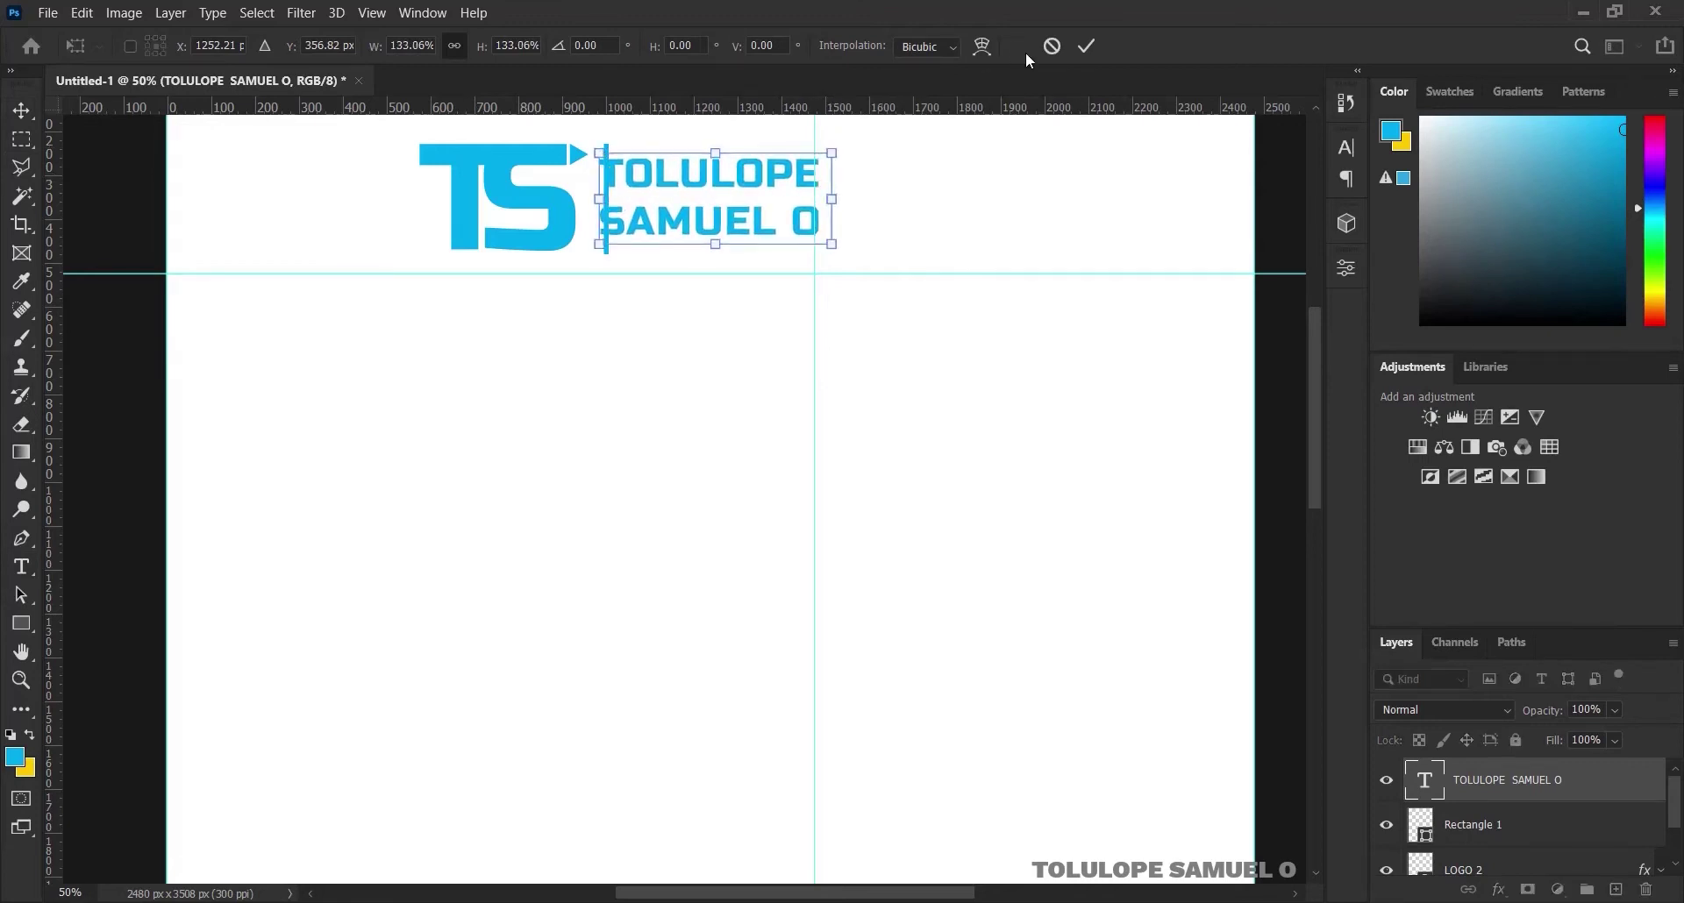
pyautogui.click(1089, 46)
pyautogui.moveTo(704, 178); pyautogui.dragTo(729, 178)
# Remove the vertical guide, scale the name to about 122%, and set it right of the bar
pyautogui.moveTo(816, 338); pyautogui.dragTo(45, 337)
pyautogui.press('ctrl')
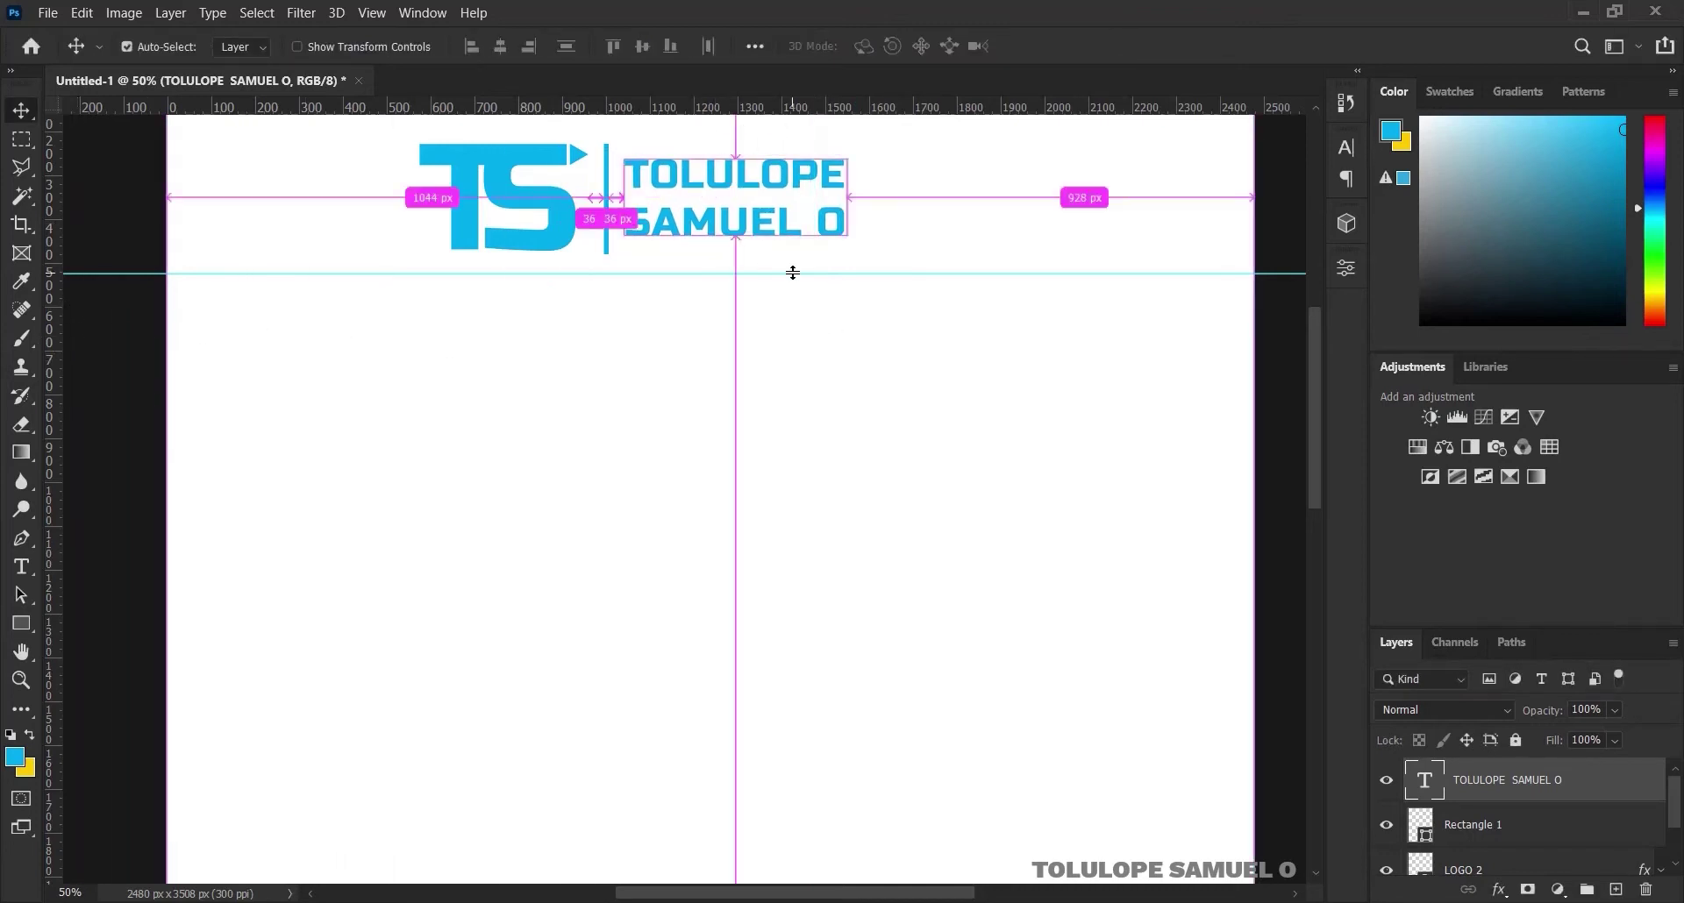
pyautogui.hotkey('ctrl', 't')
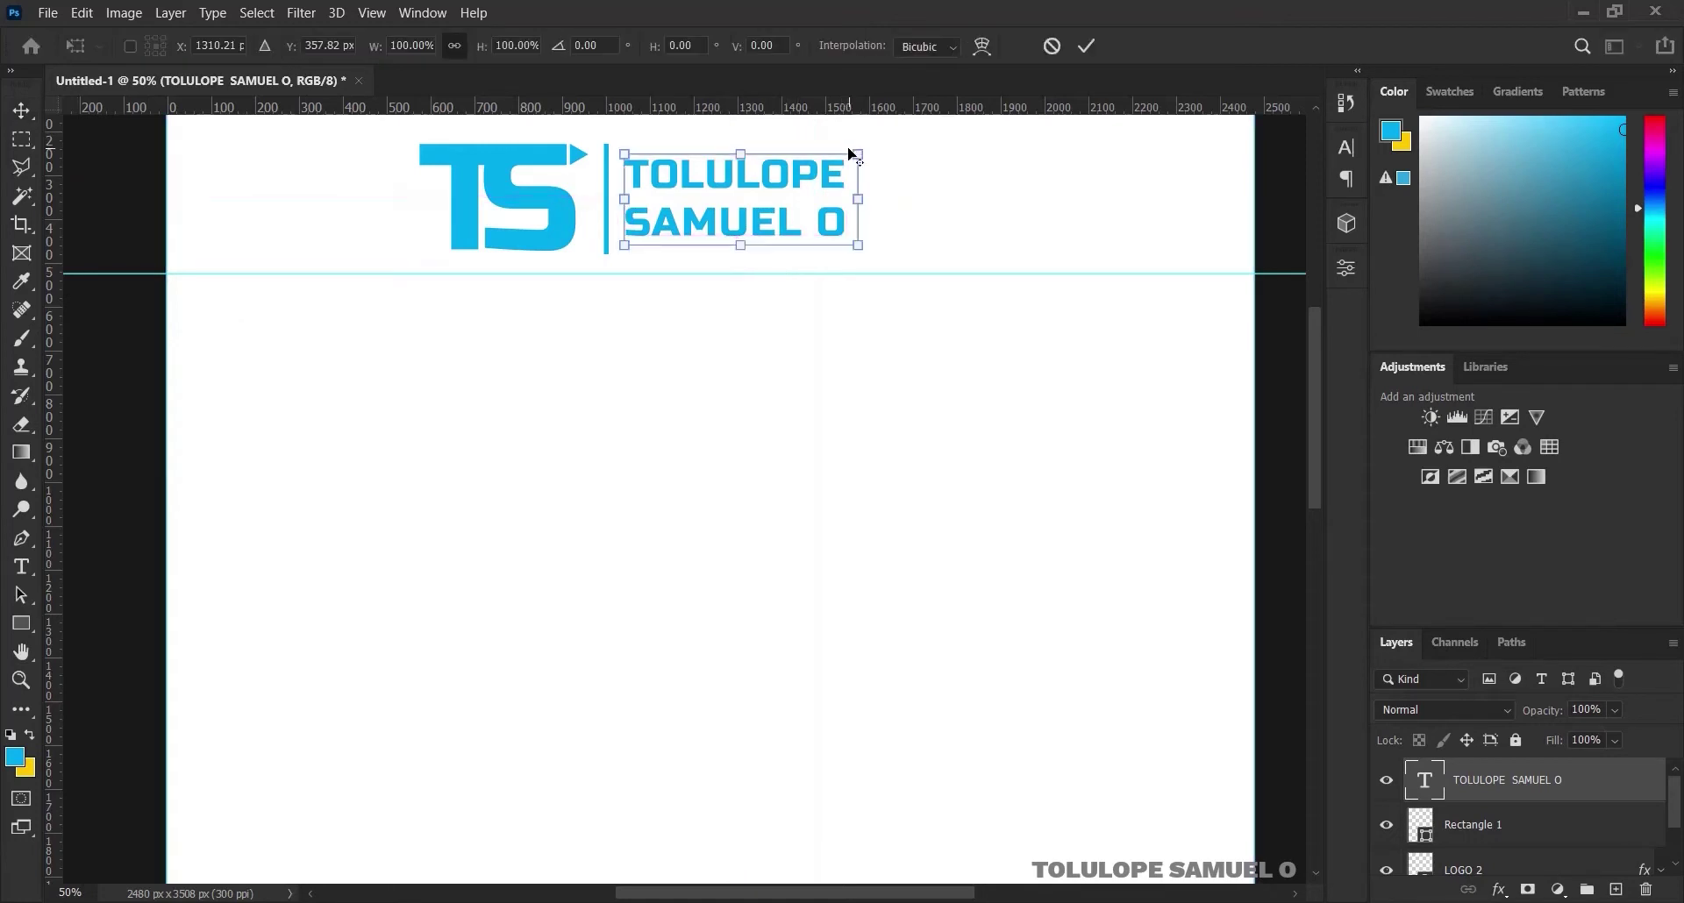
pyautogui.moveTo(861, 150); pyautogui.dragTo(886, 139)
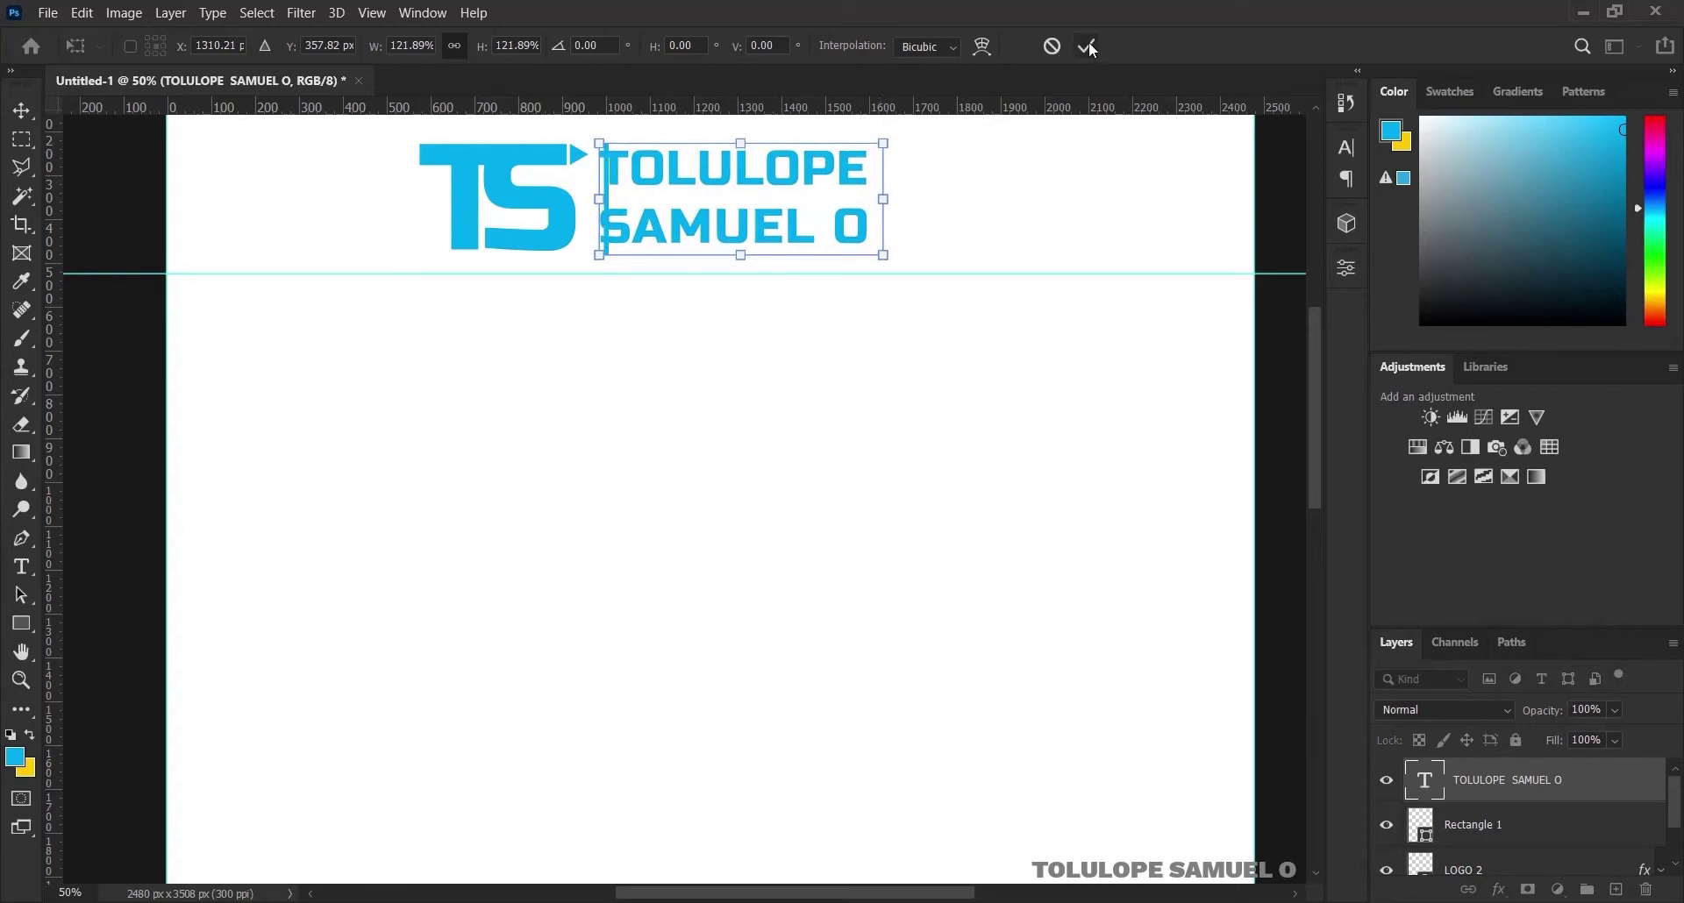
pyautogui.click(1088, 46)
pyautogui.moveTo(714, 199); pyautogui.dragTo(744, 198)
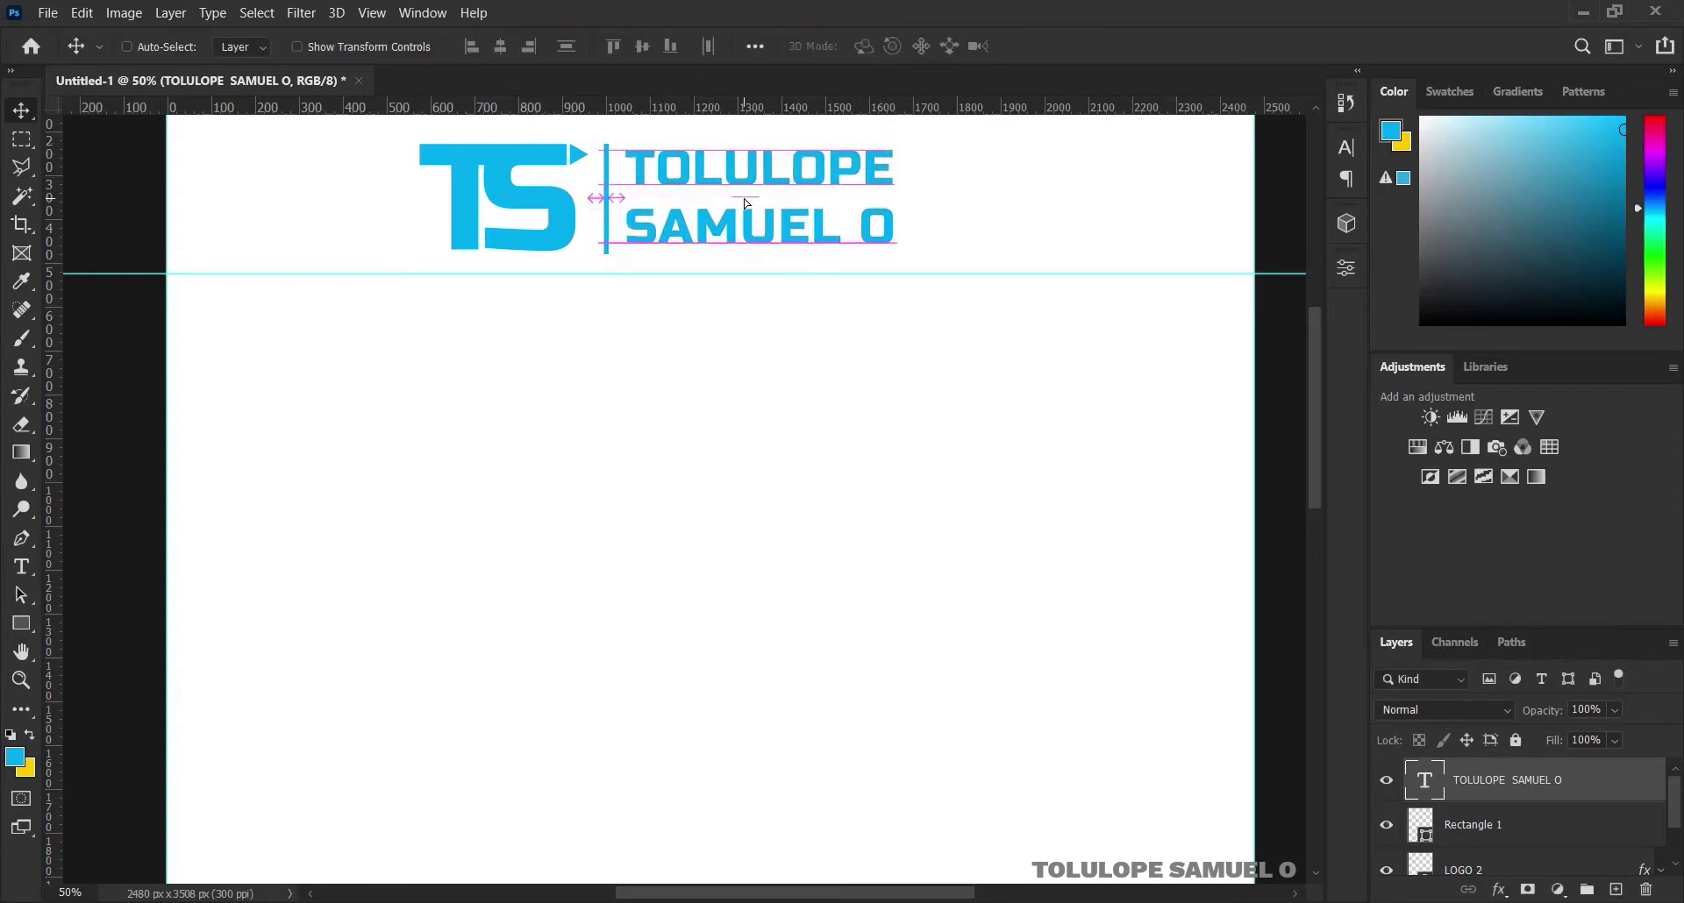
# Distribute and vertically centre the logo, bar and name, then group them as TOP
pyautogui.keyDown('shift'); pyautogui.click(1463, 869); pyautogui.keyUp('shift')
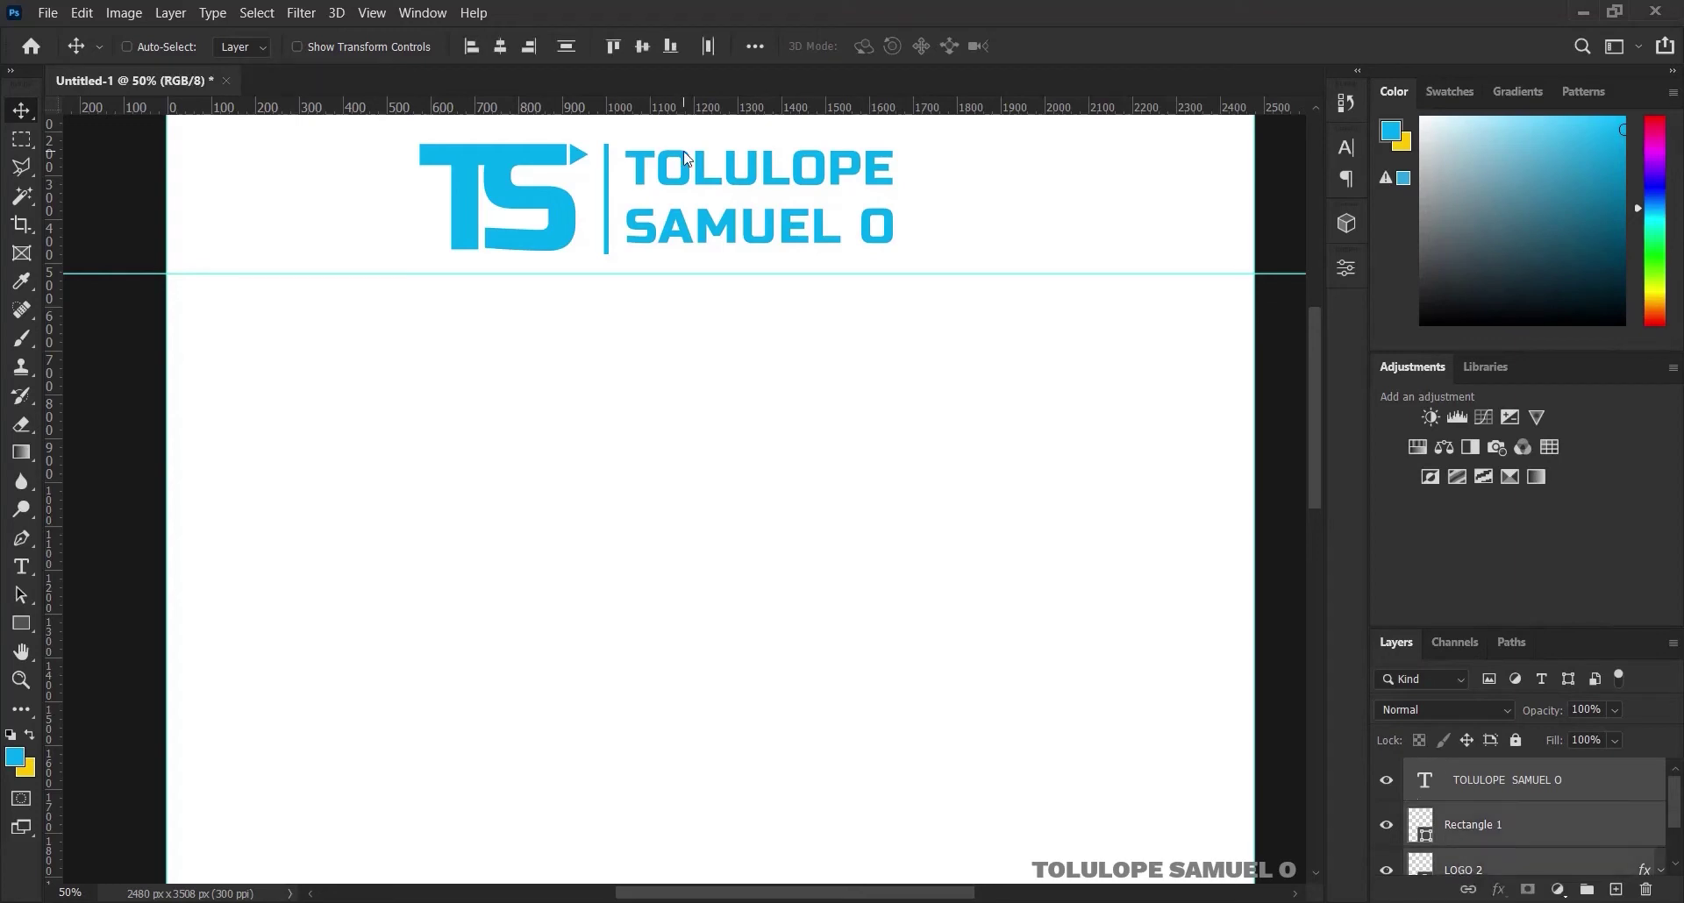
pyautogui.click(708, 46)
pyautogui.click(646, 48)
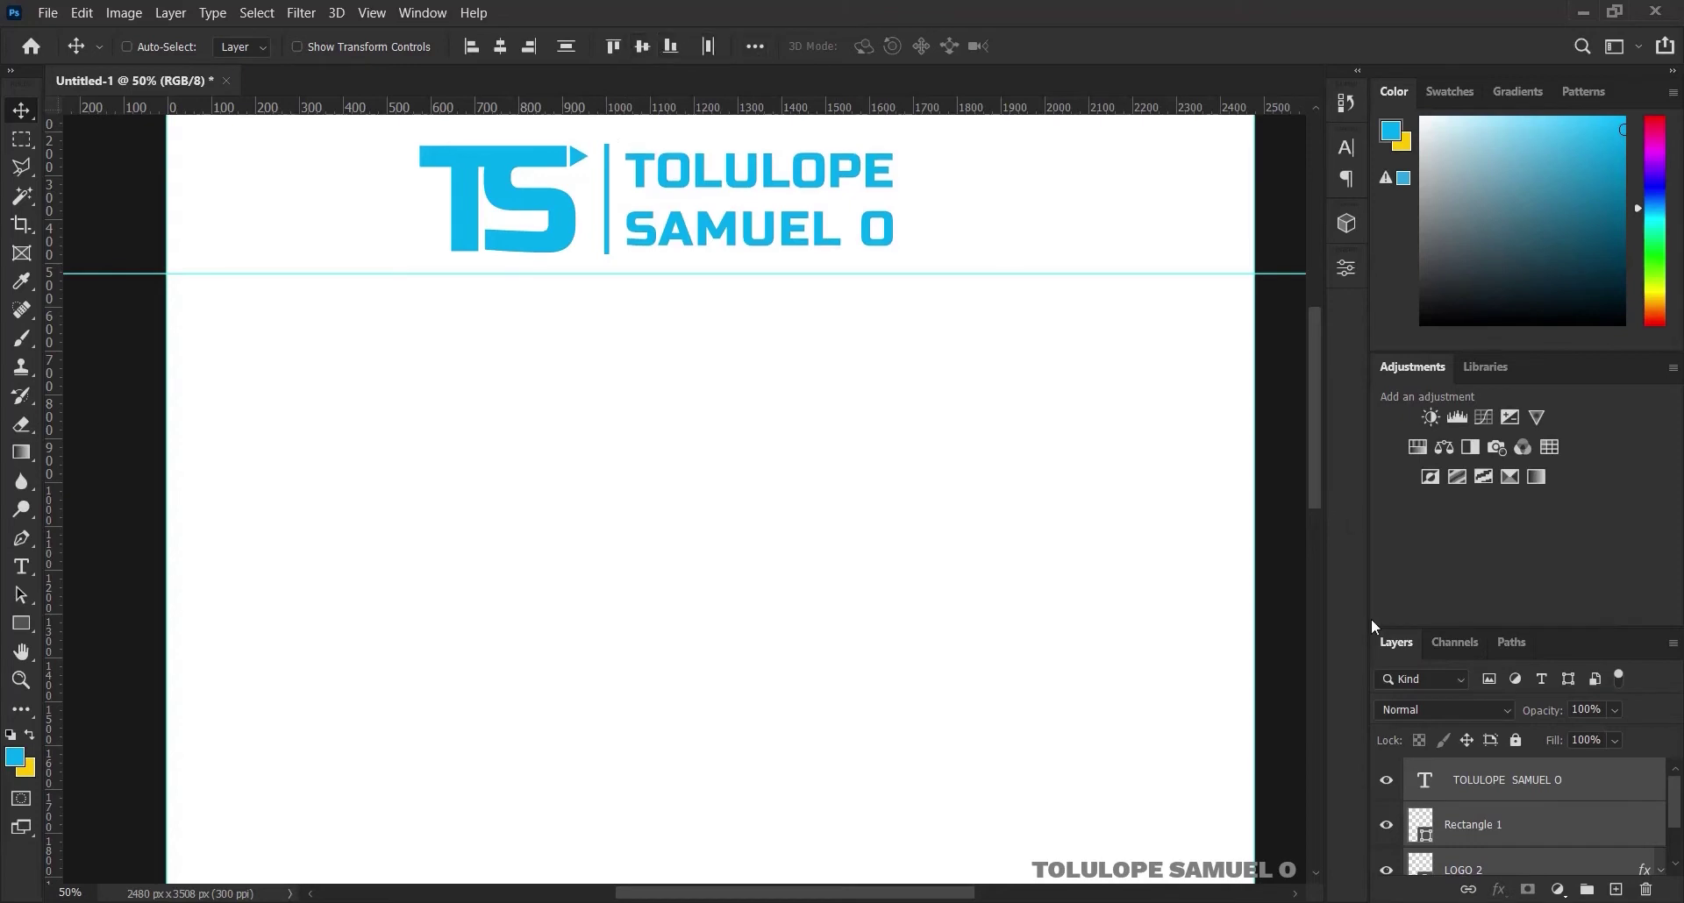
pyautogui.hotkey('ctrl', 'g')
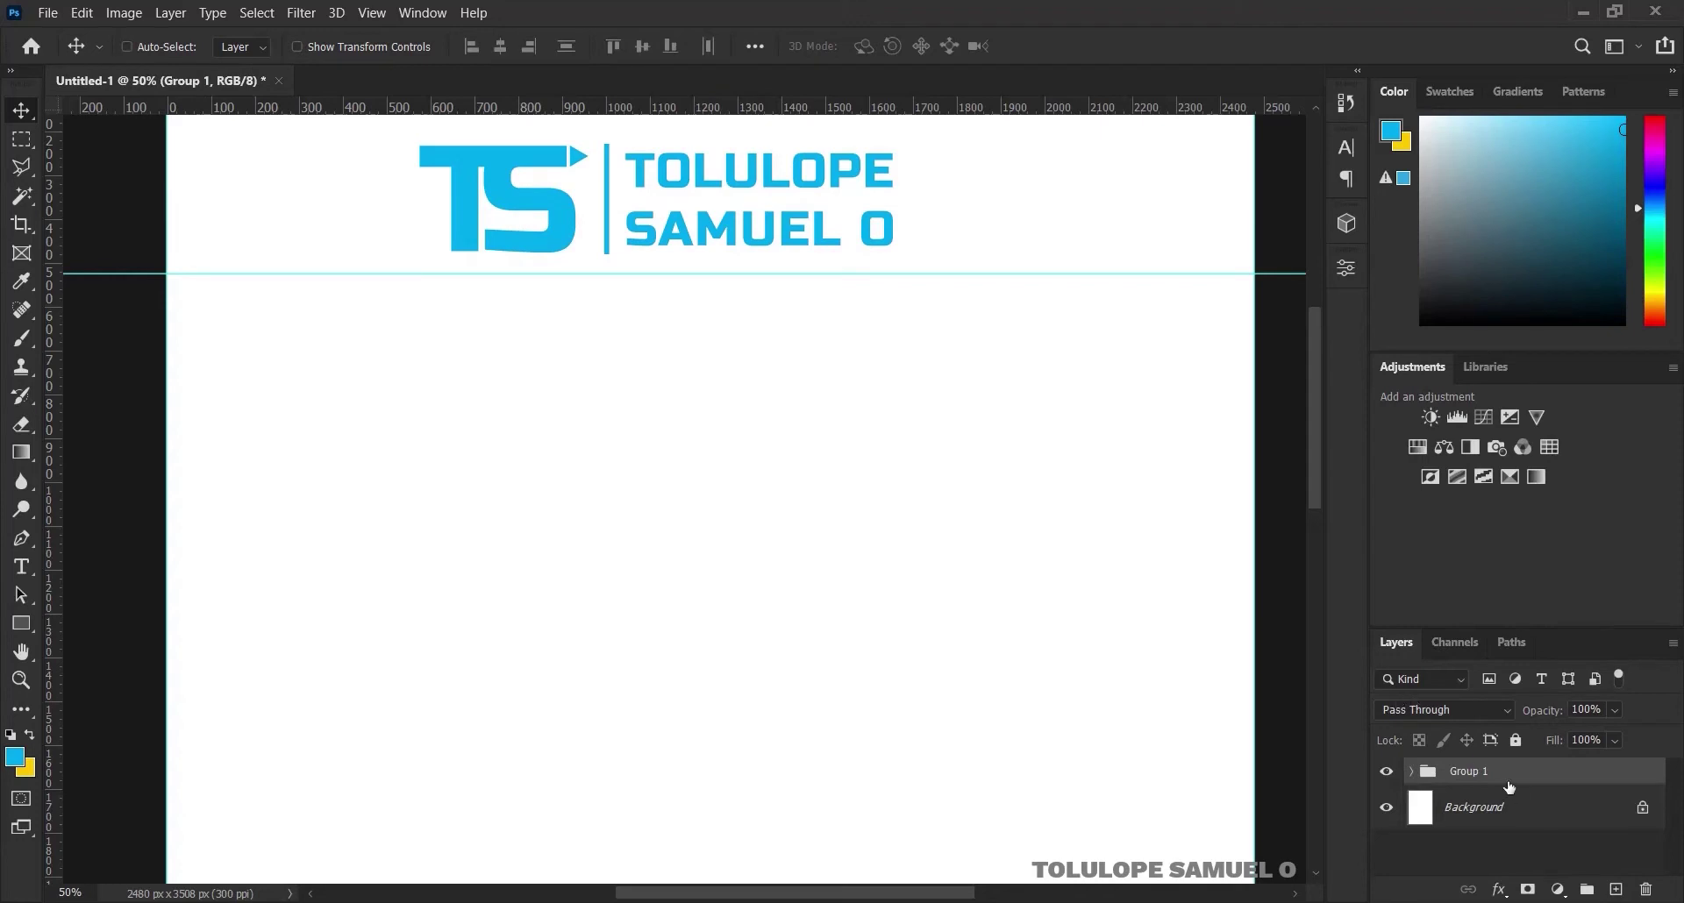
pyautogui.doubleClick(1479, 772)
pyautogui.write('TOP')
pyautogui.press('Return')
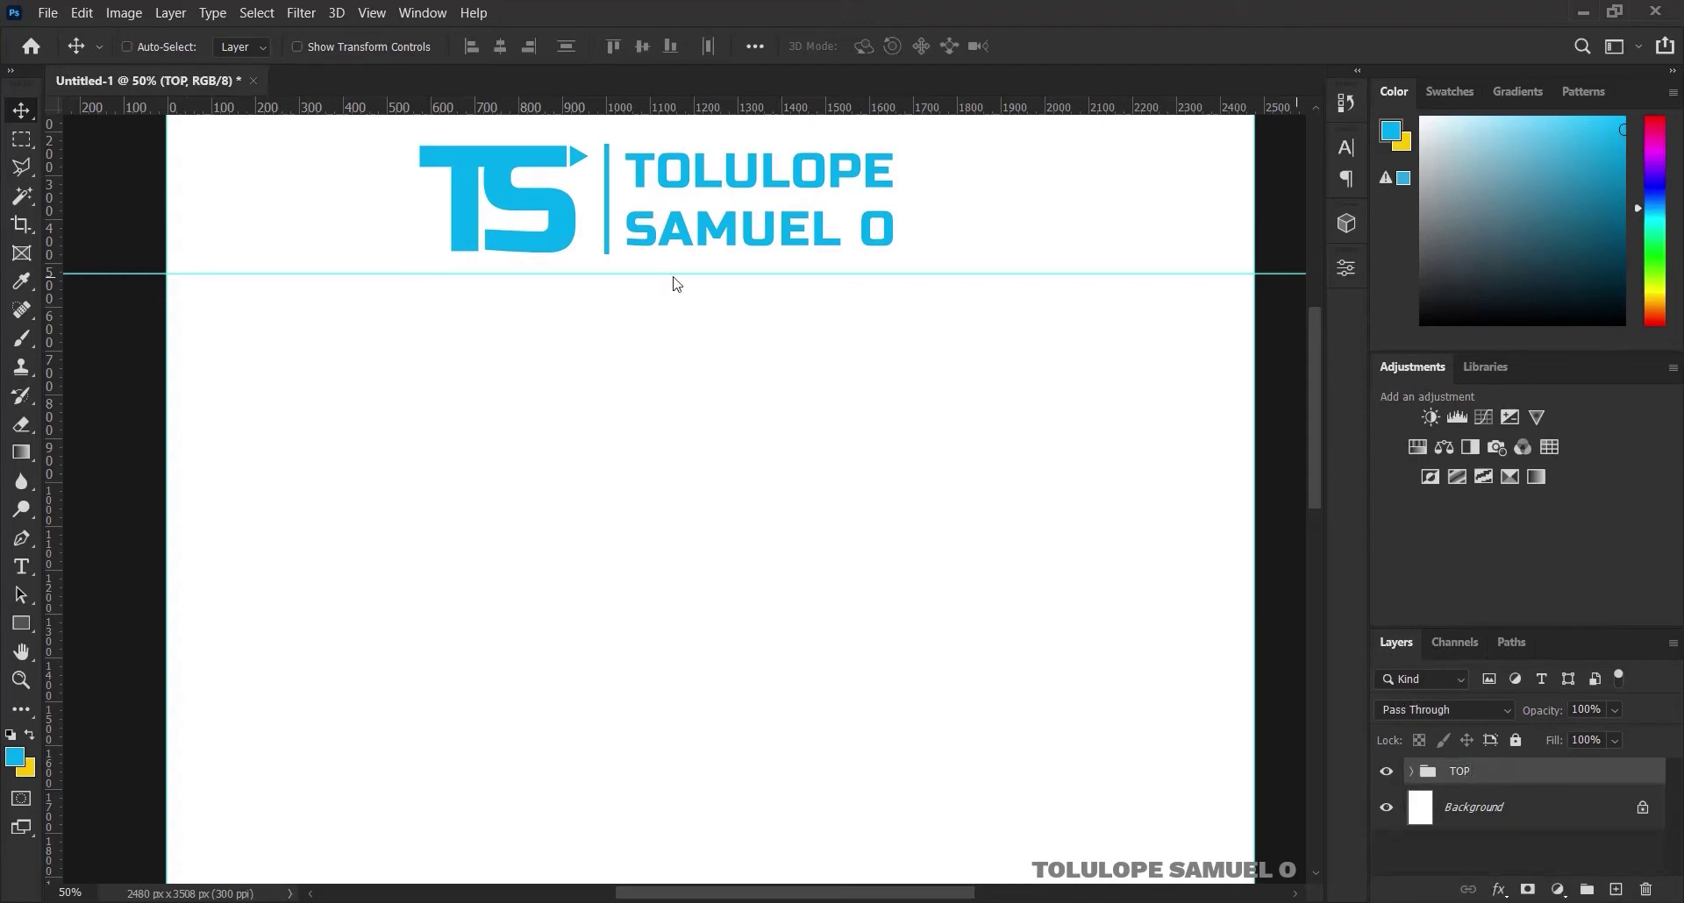
pyautogui.hotkey('ctrl', '-')
pyautogui.hotkey('ctrl', '0')
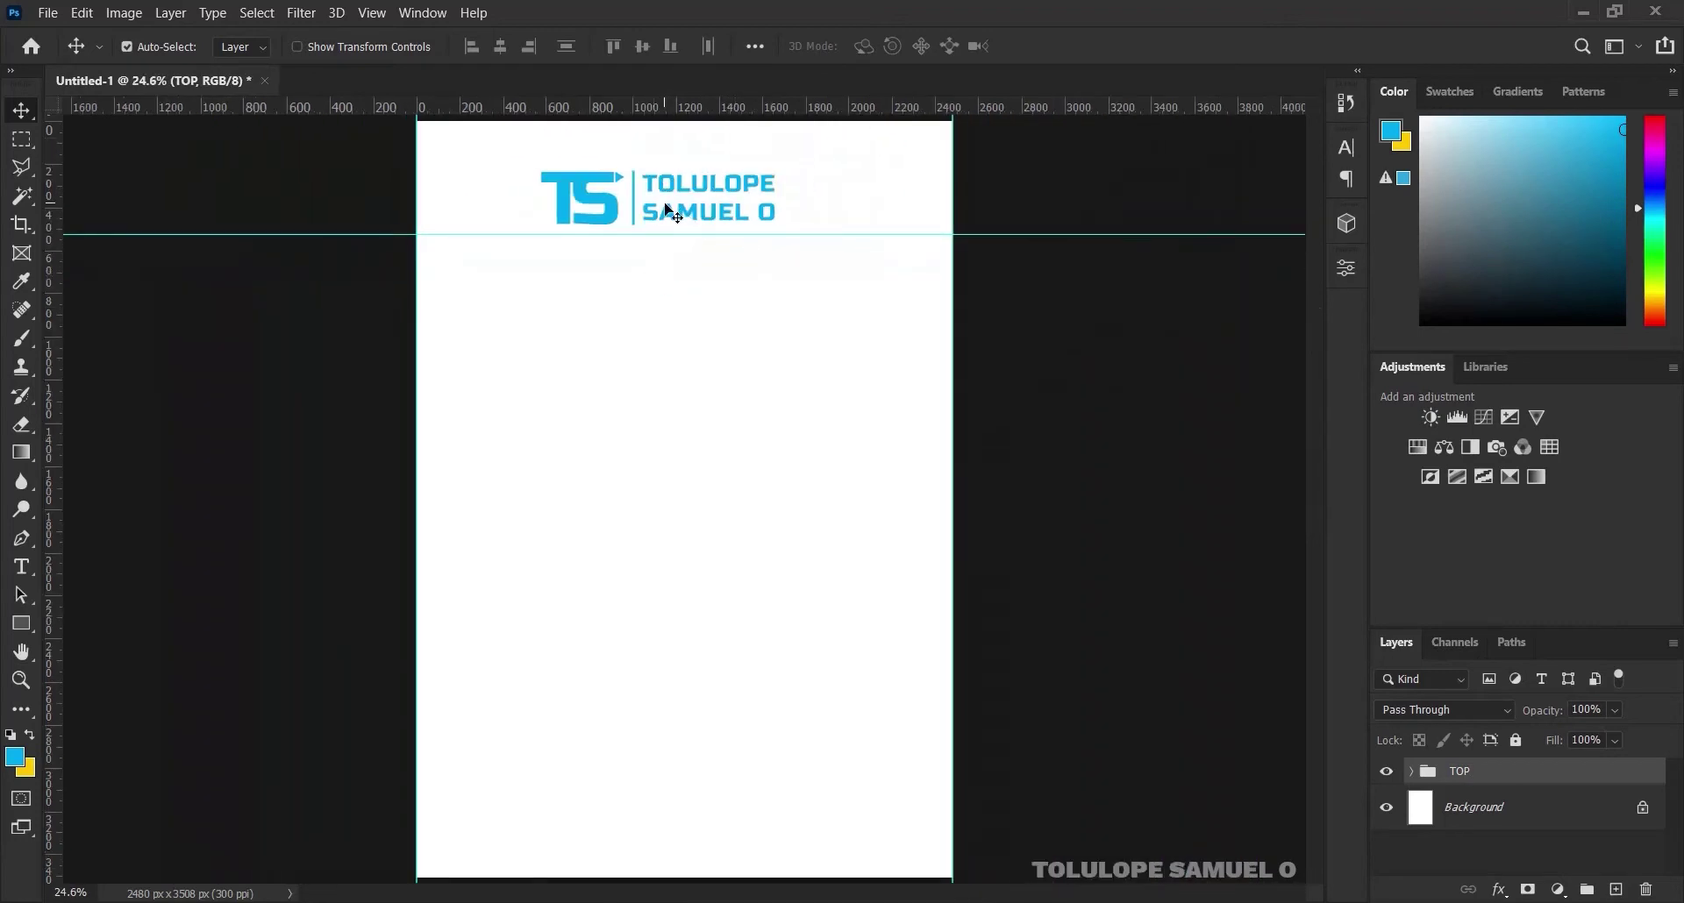
# Align the TOP group to the canvas horizontal centre, then move it up and nudge it higher
pyautogui.hotkey('ctrl', 'a')
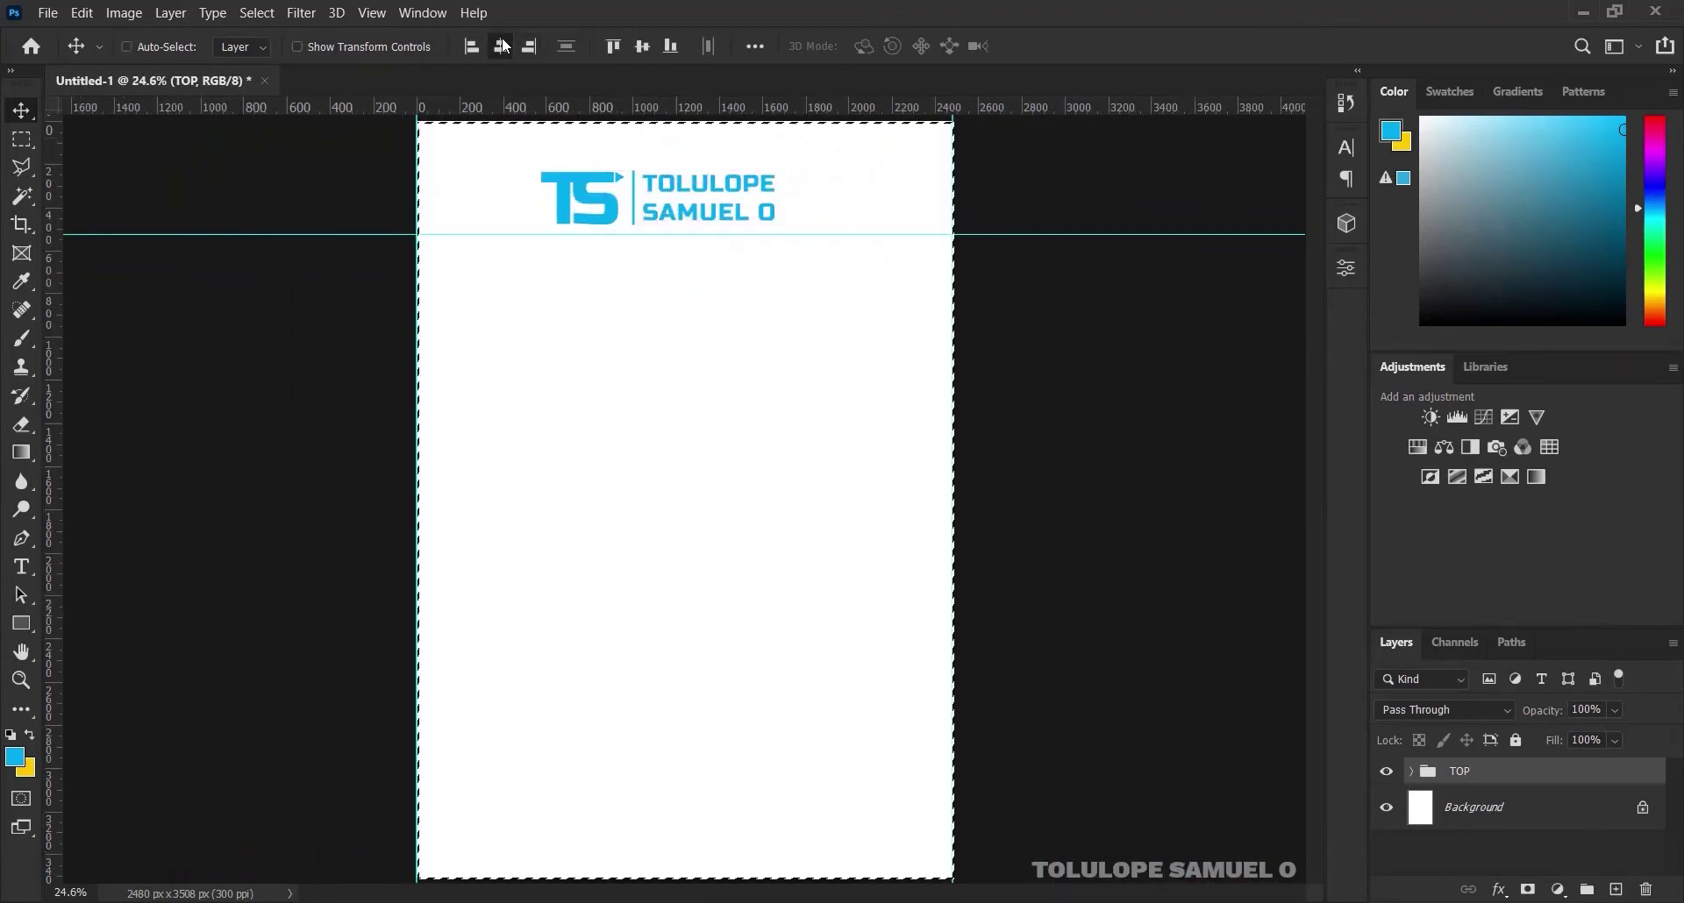
pyautogui.click(502, 44)
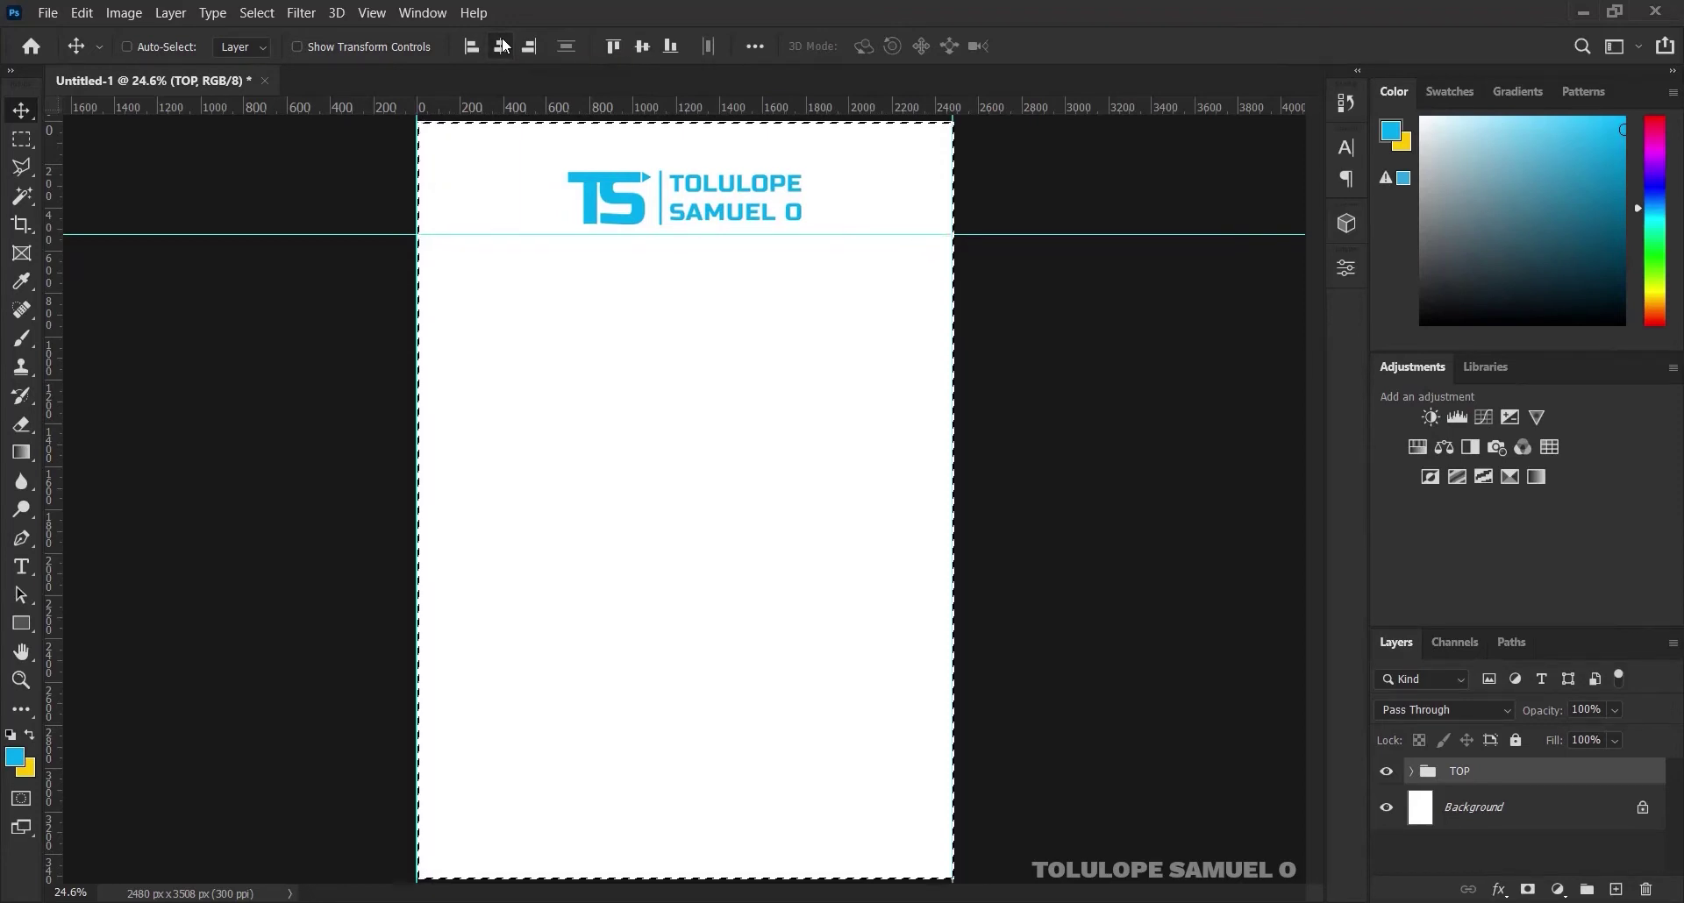
pyautogui.press('ctrl')
pyautogui.hotkey('ctrl', 'd')
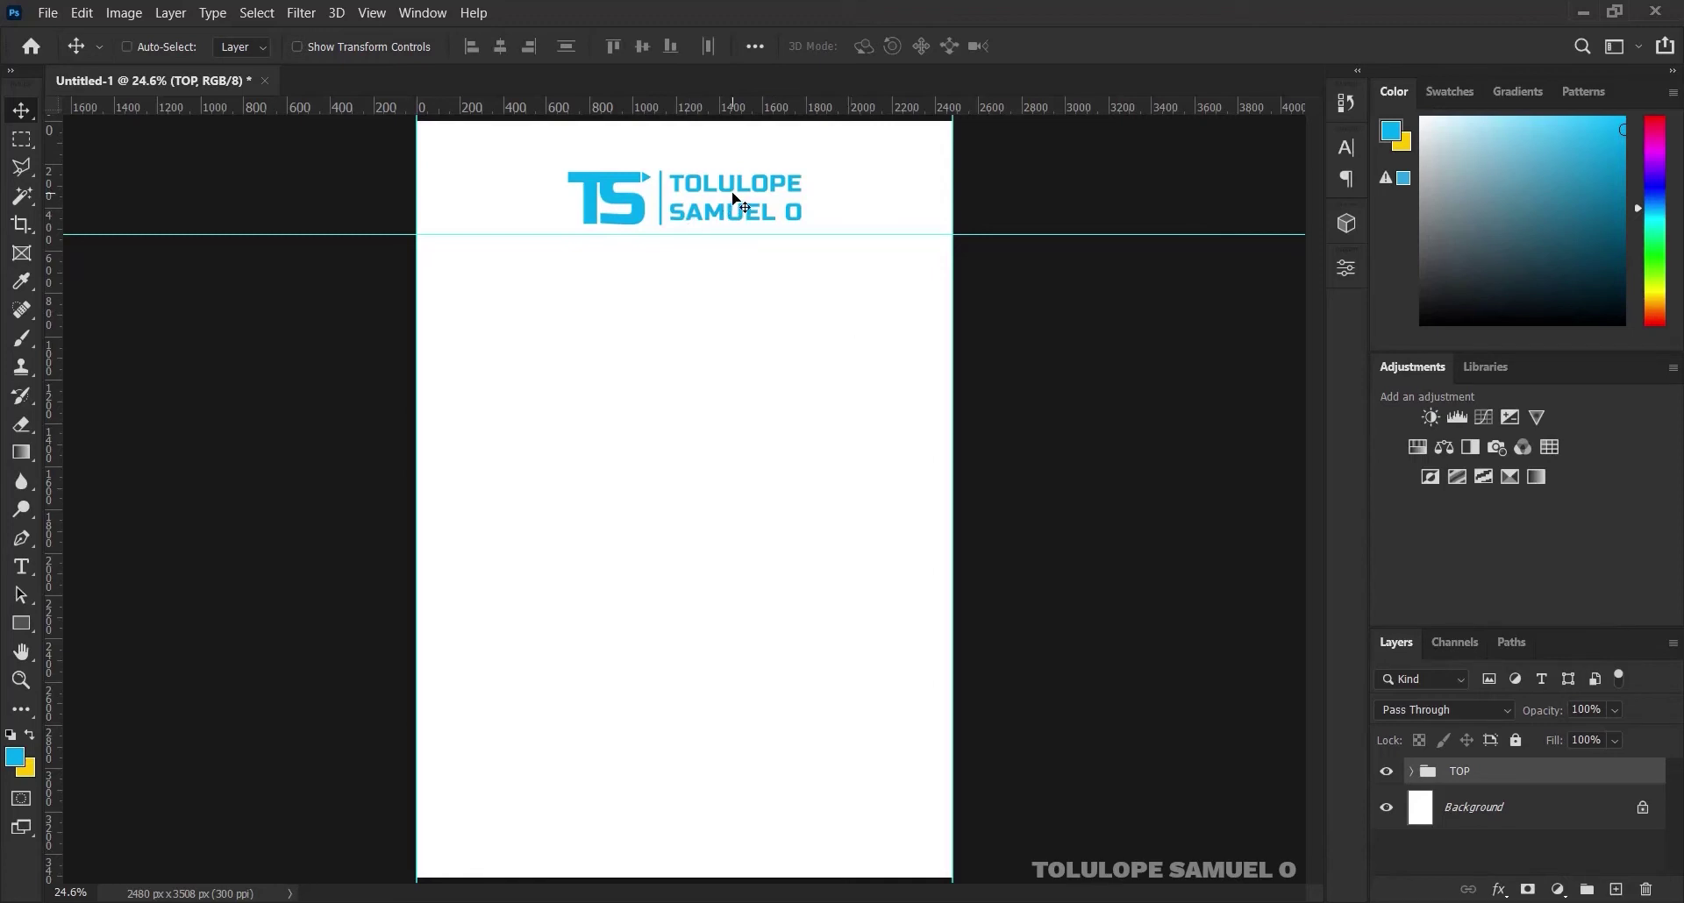
pyautogui.moveTo(733, 195); pyautogui.dragTo(733, 175)
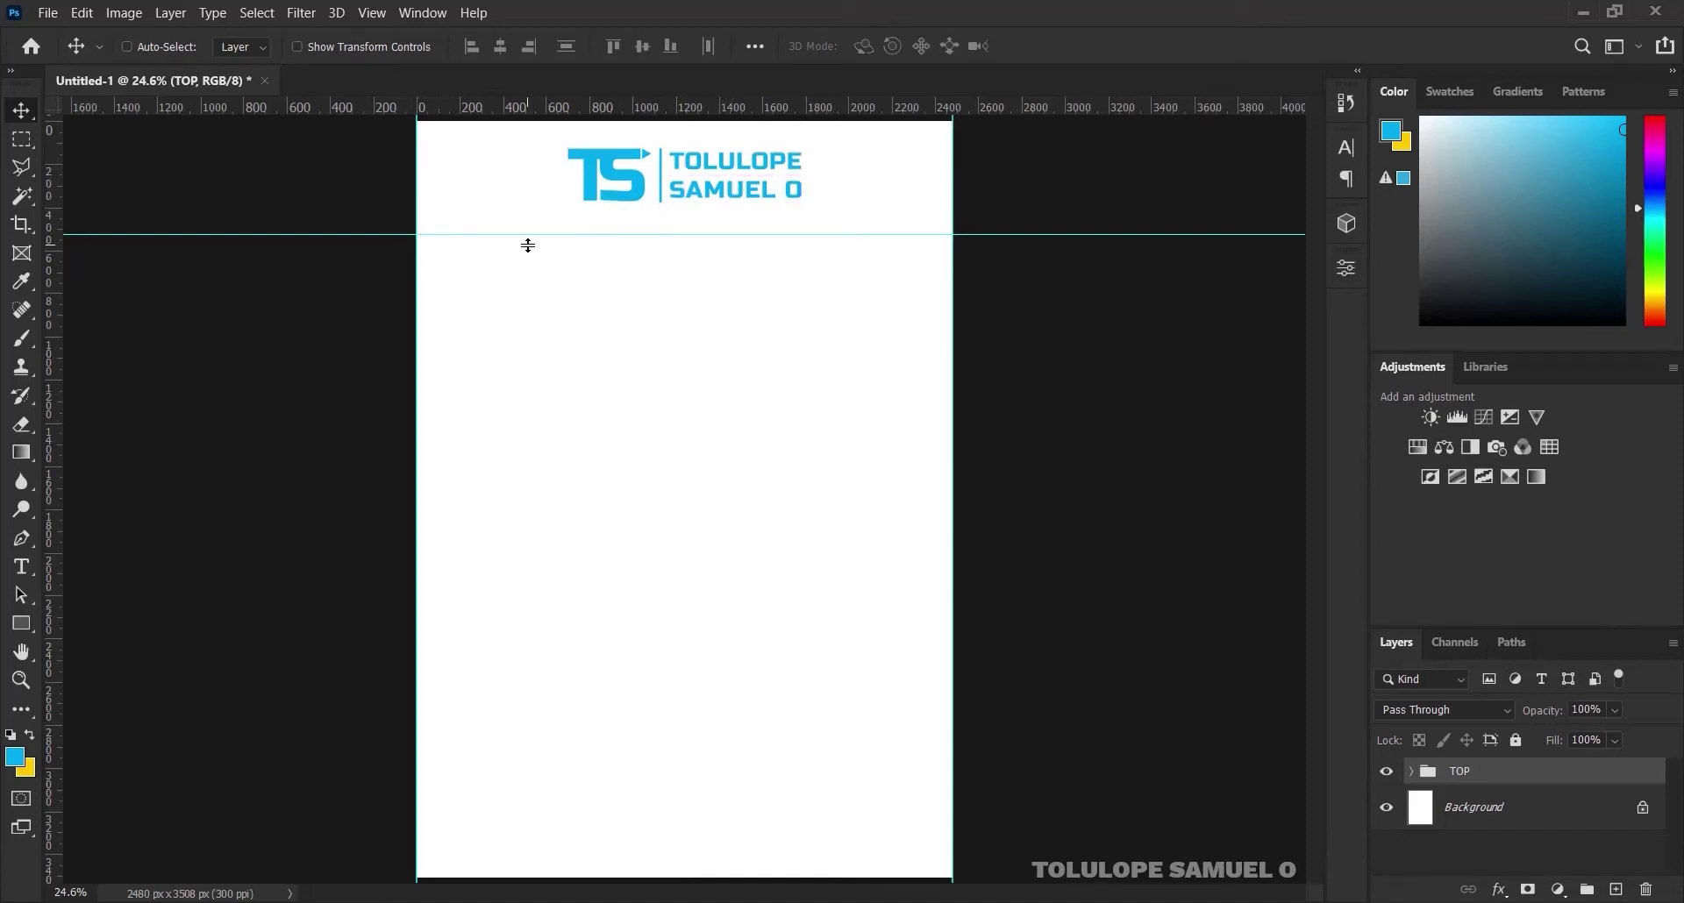
pyautogui.hotkey('shift', 'Up')
pyautogui.hotkey('shift', 'Up')
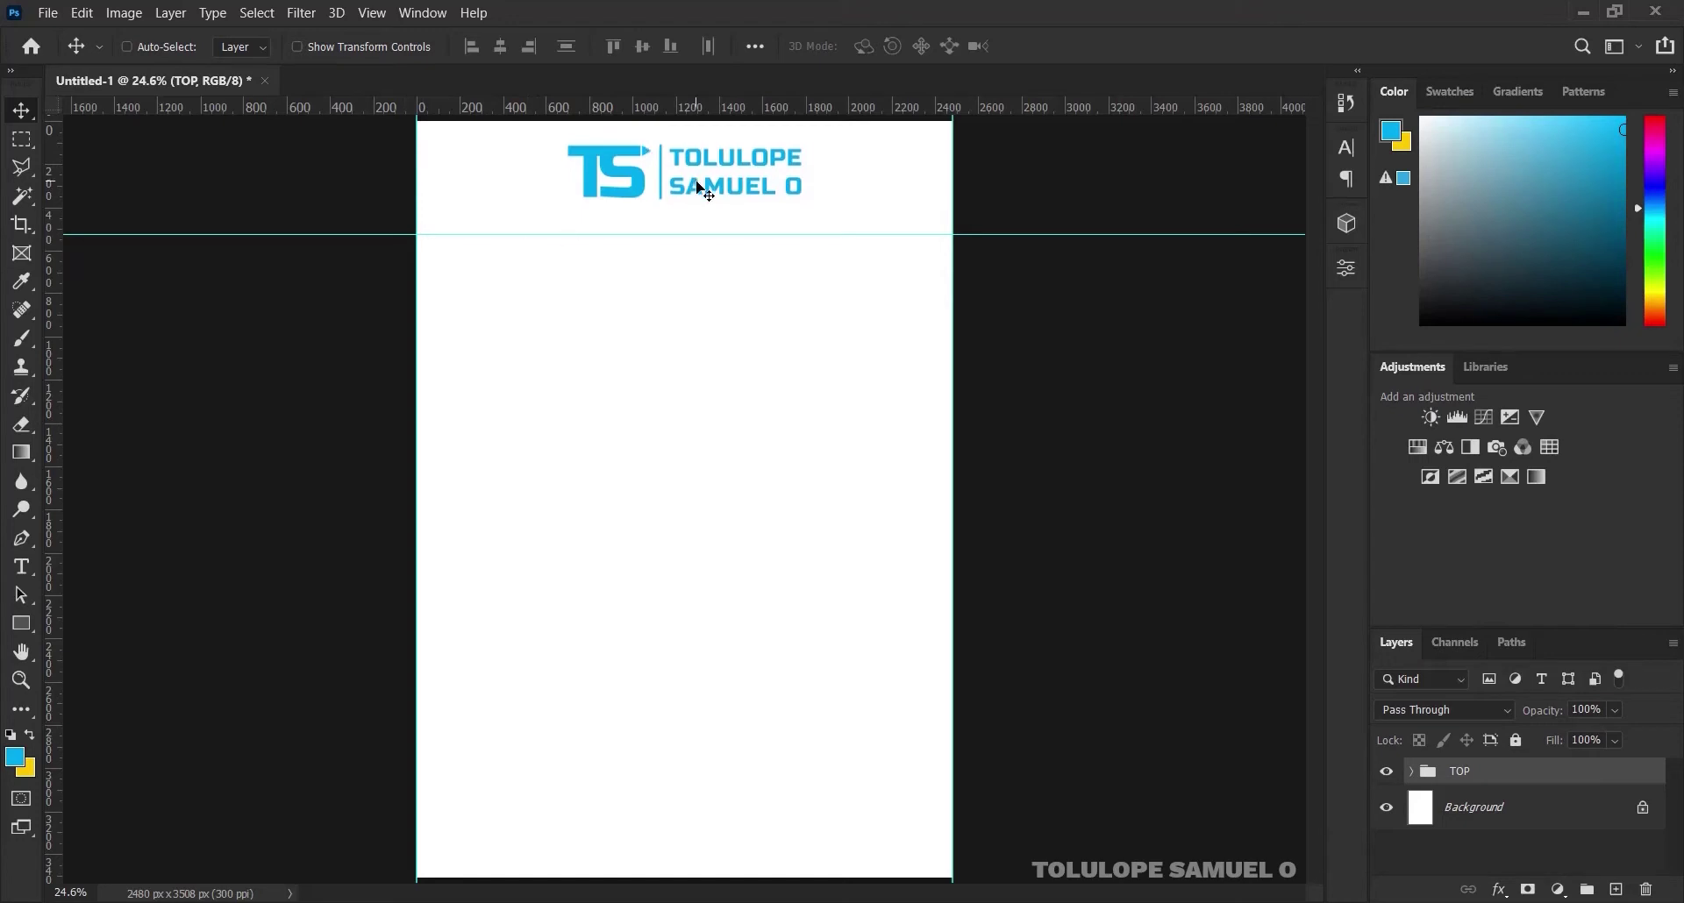
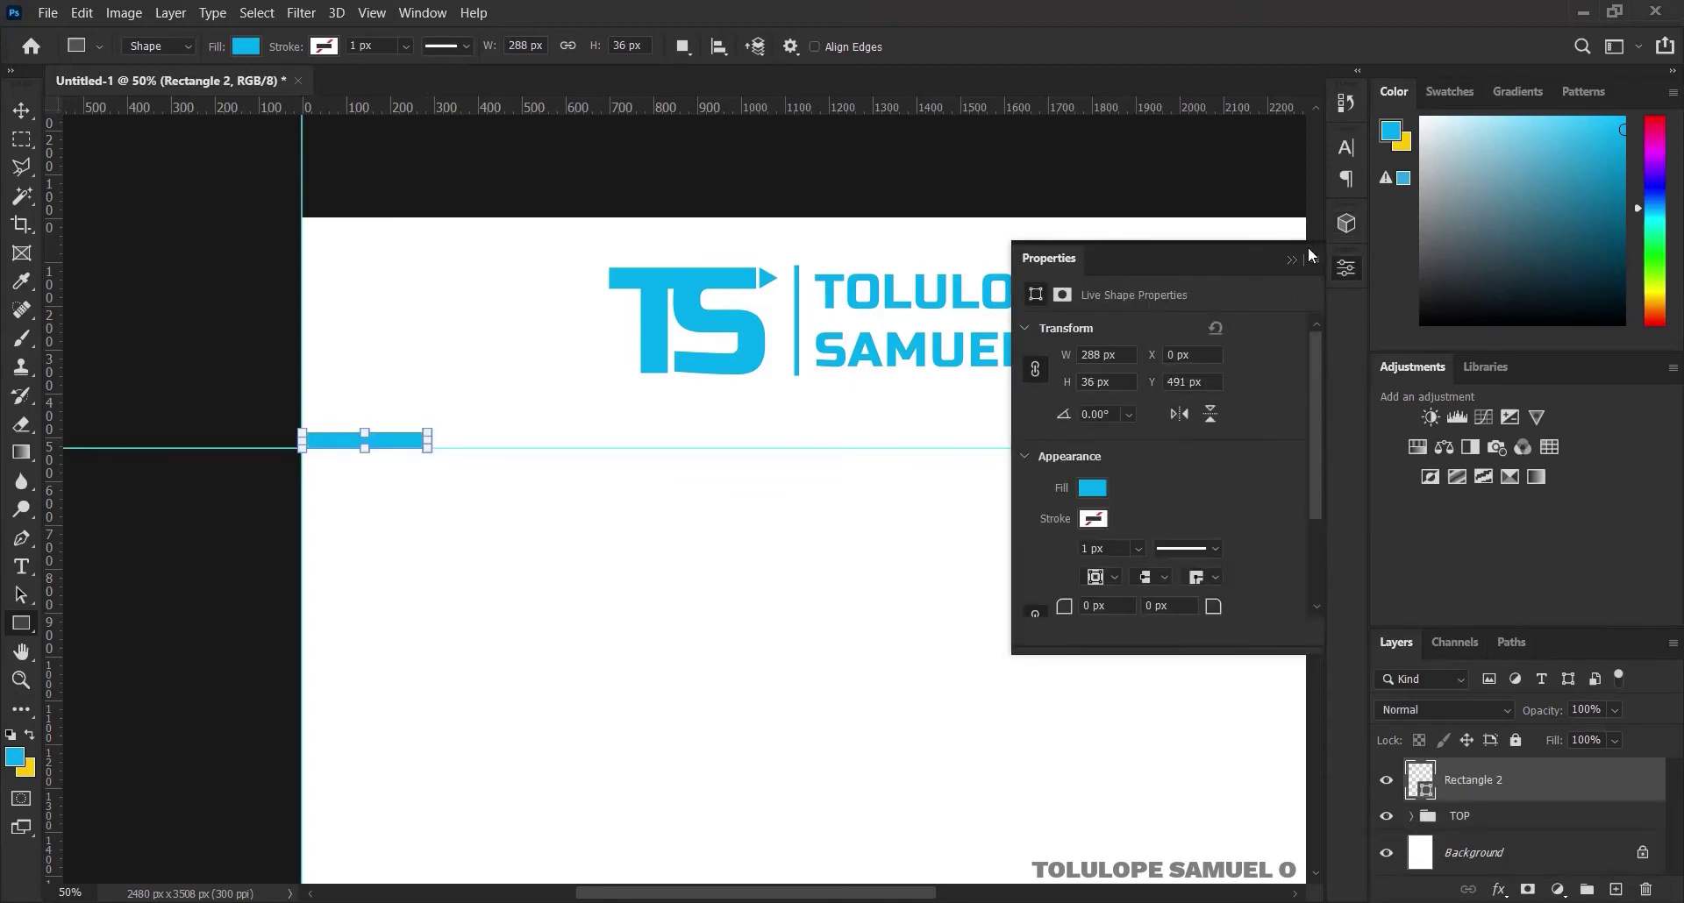
# Duplicate the blue bar (Rectangle 2) and slide the copy right along the guide, leaving a small gap
pyautogui.click(1292, 261)
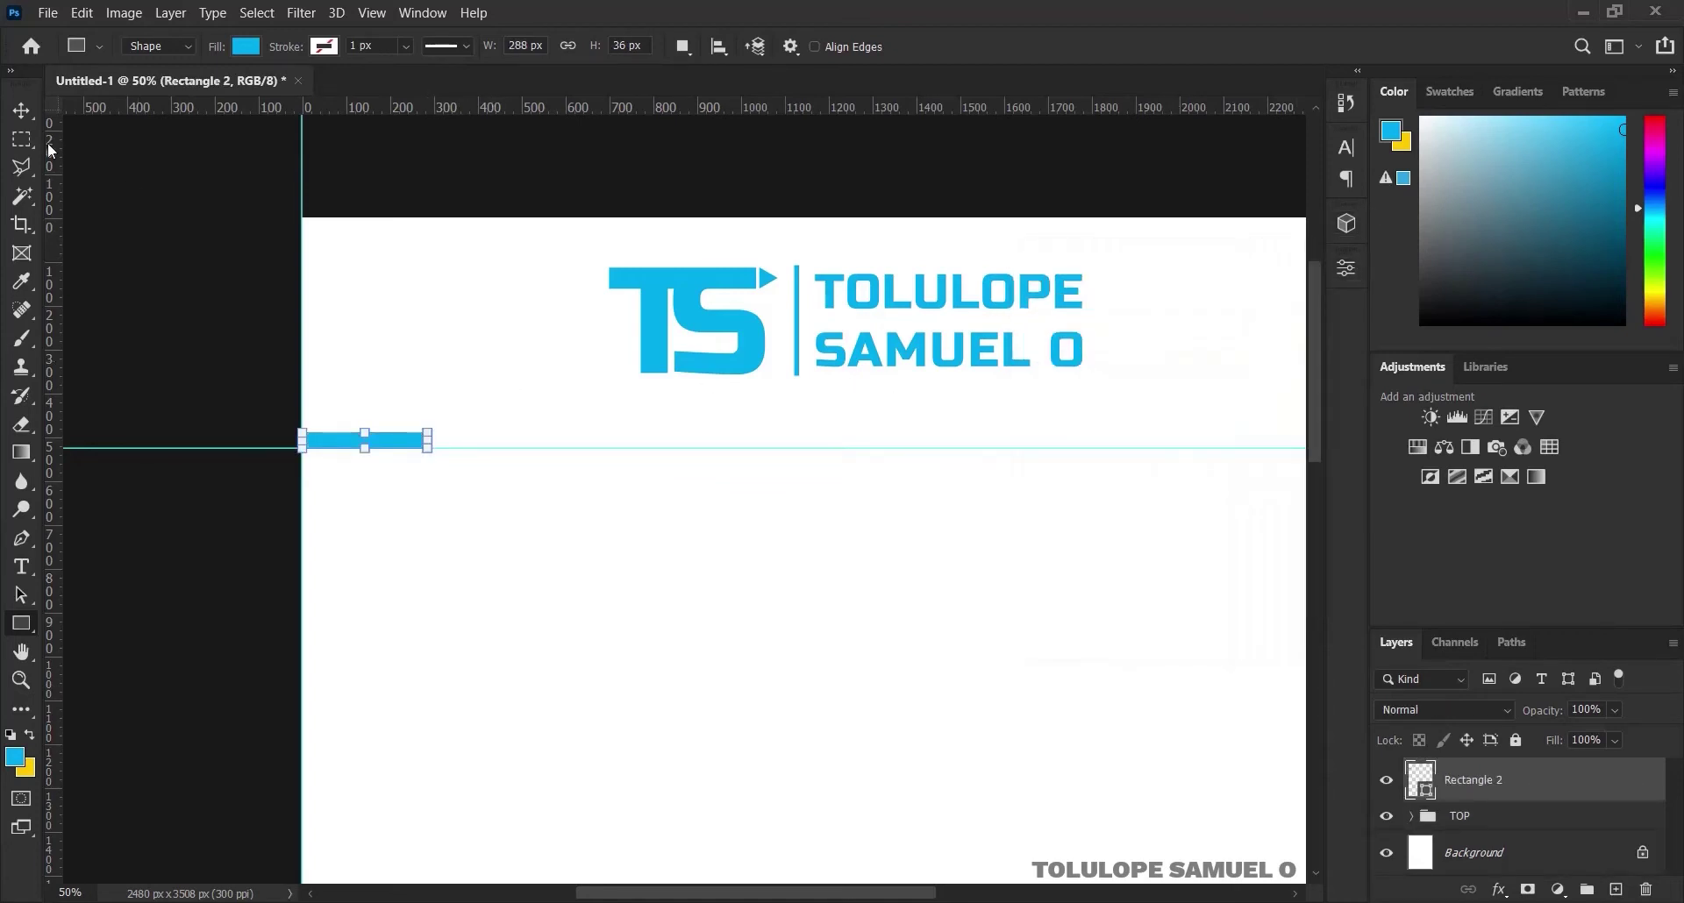
pyautogui.click(21, 110)
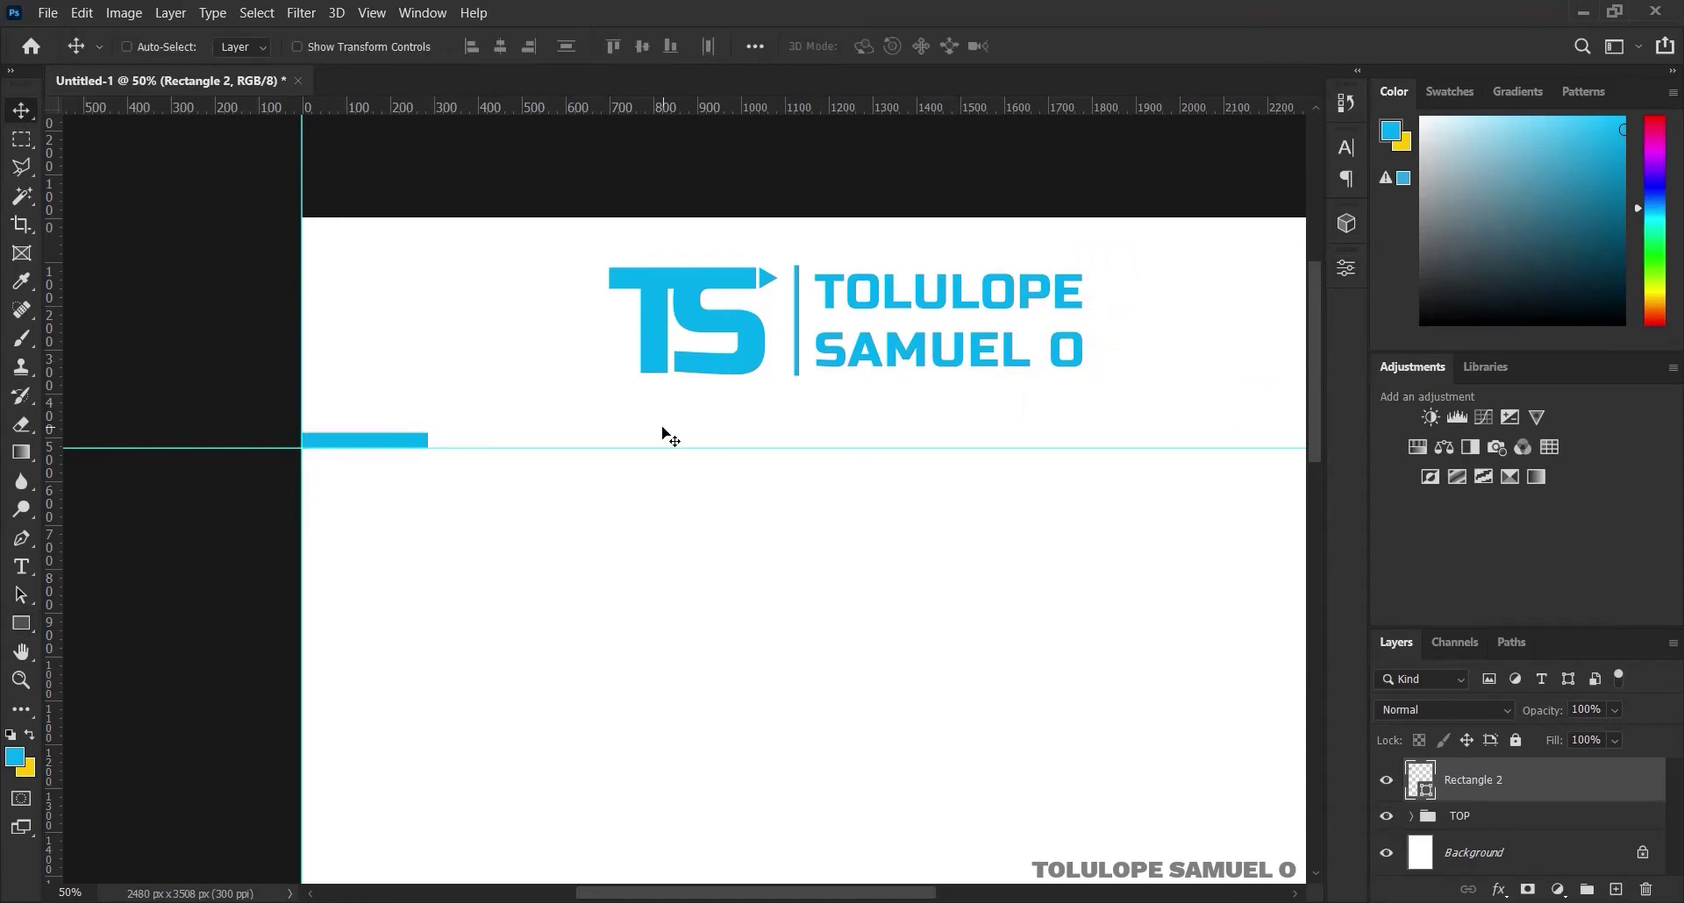
pyautogui.press('ctrl')
pyautogui.hotkey('ctrl', 'j')
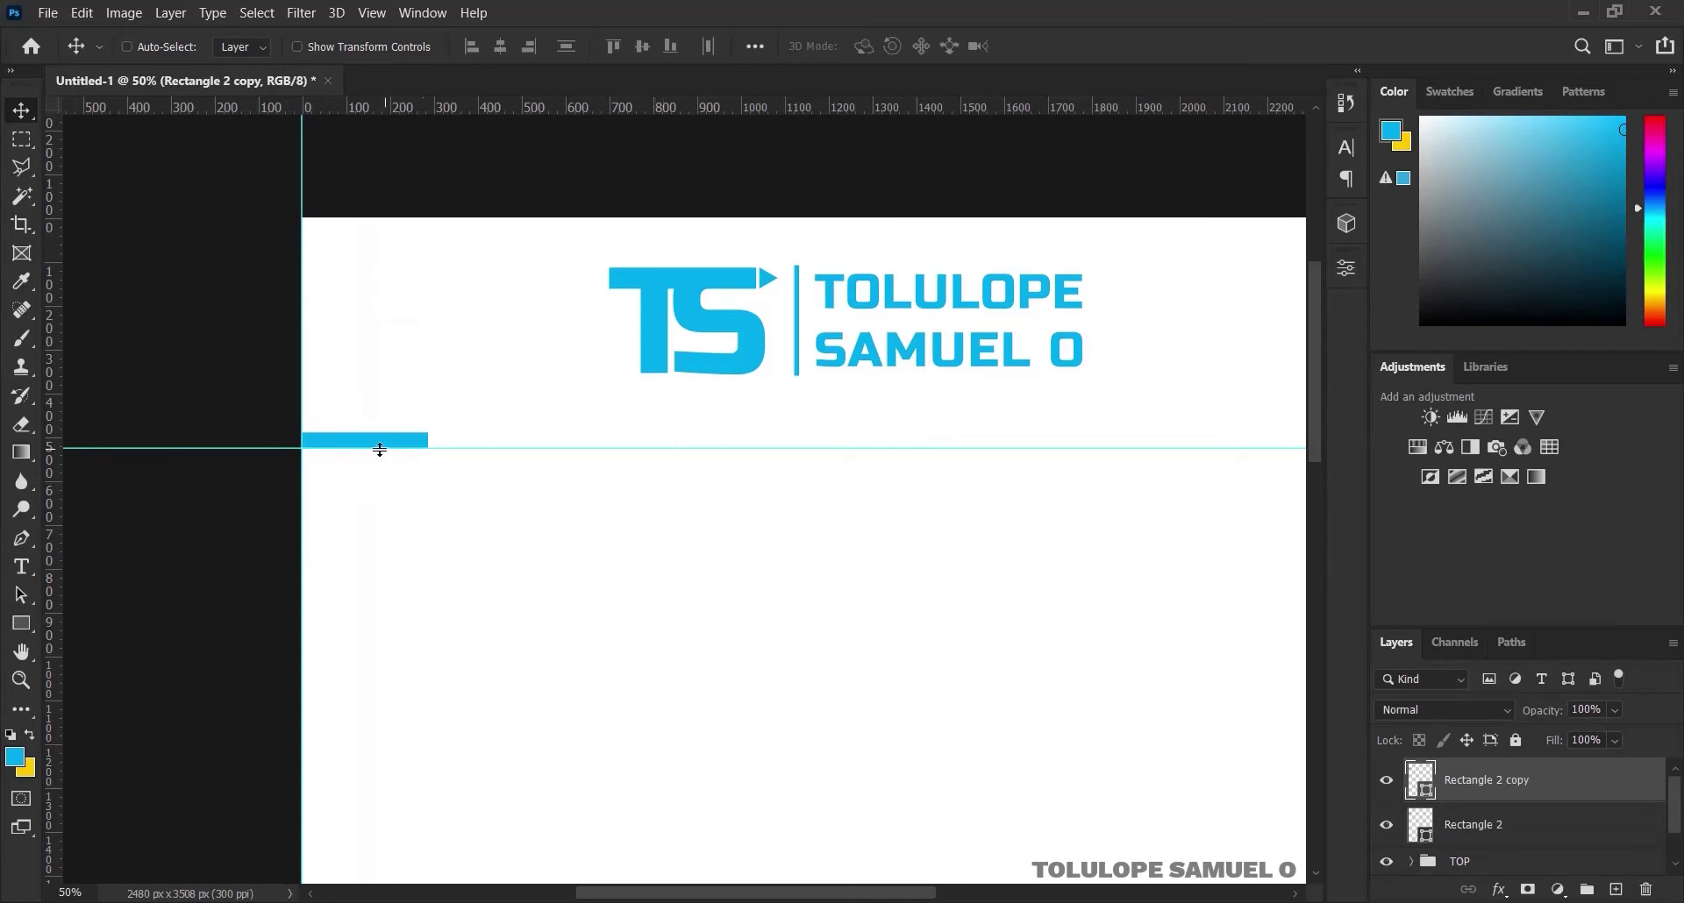
pyautogui.moveTo(381, 440); pyautogui.dragTo(510, 439)
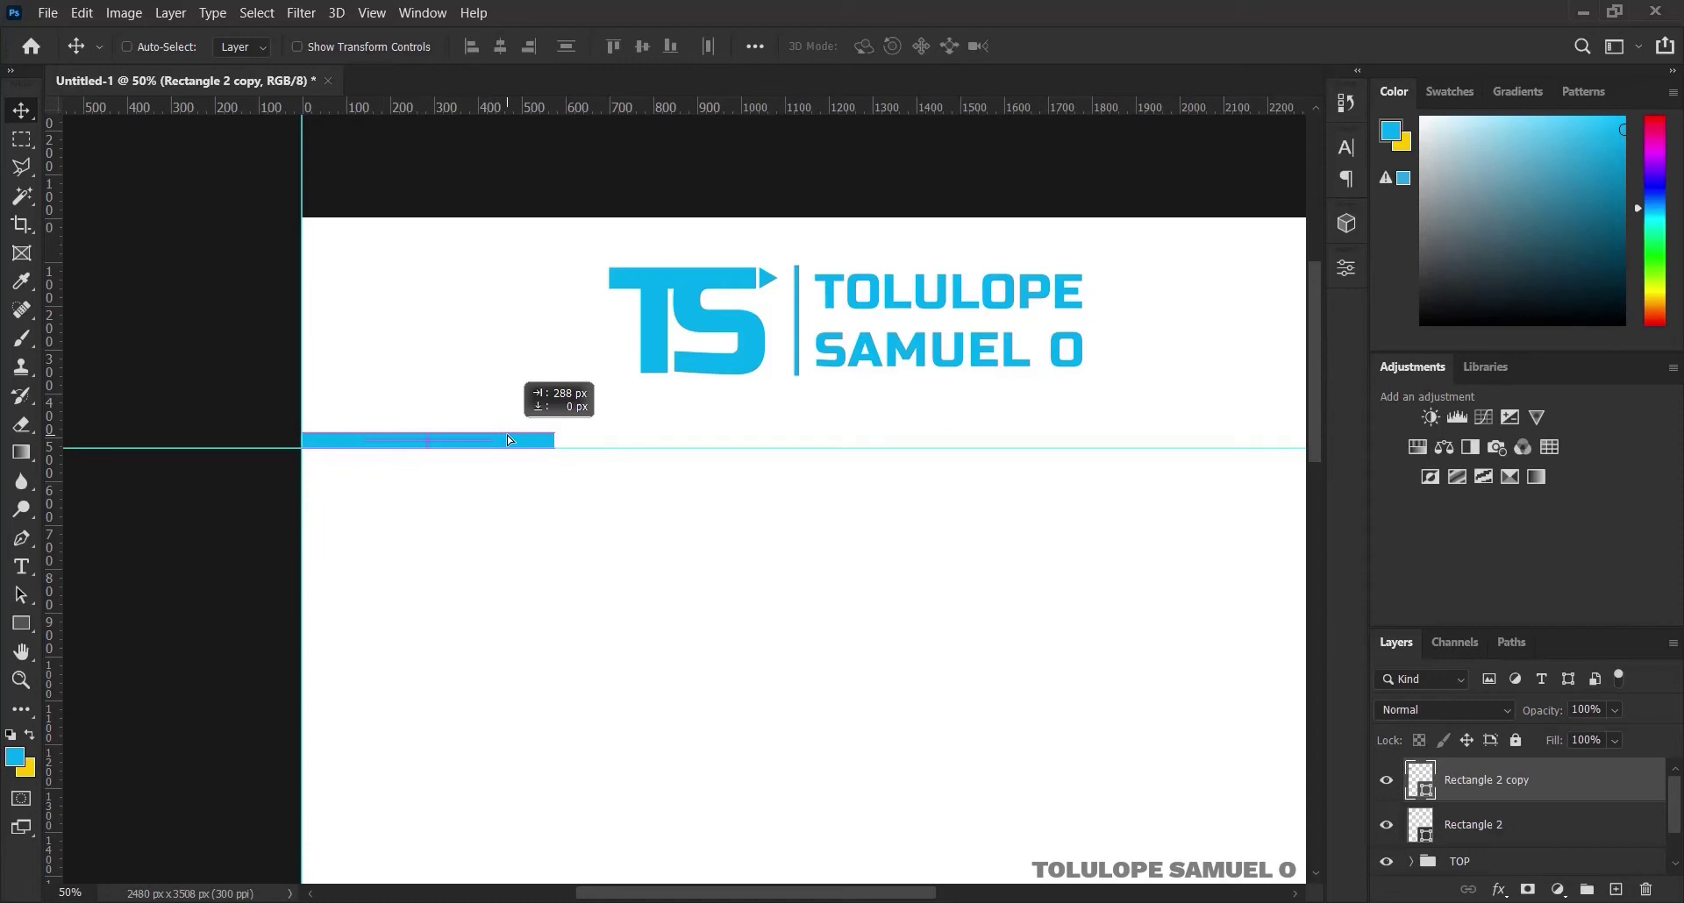
pyautogui.moveTo(510, 440); pyautogui.dragTo(509, 439)
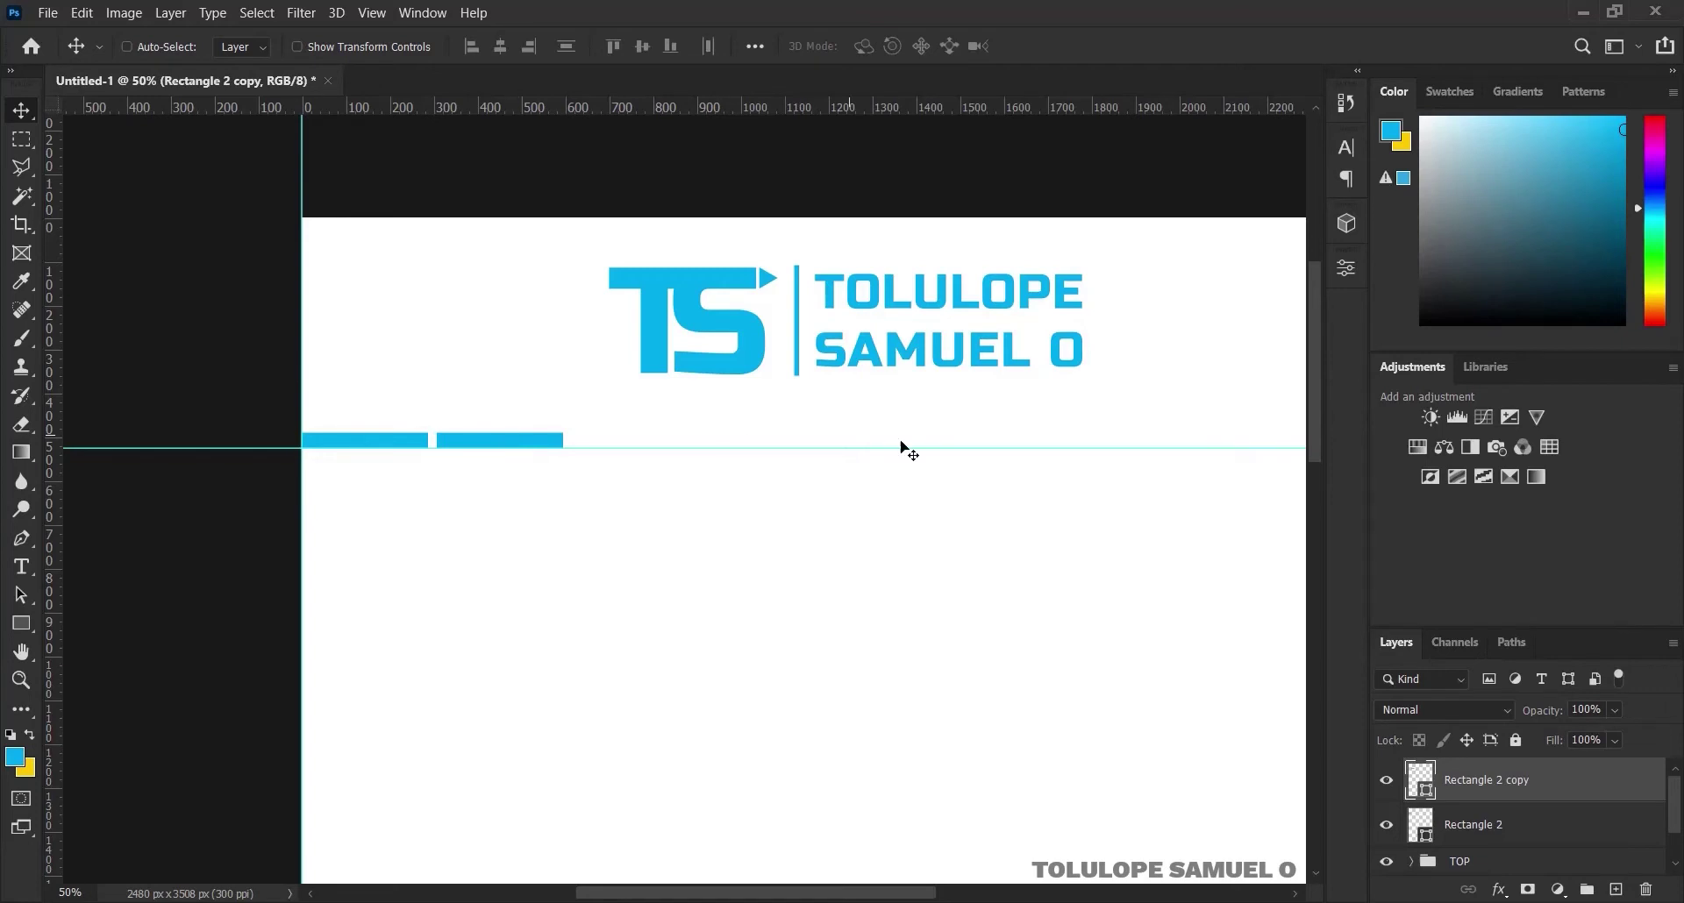
# Change the copied bar's fill colour to yellow #fecb00
pyautogui.doubleClick(1420, 786)
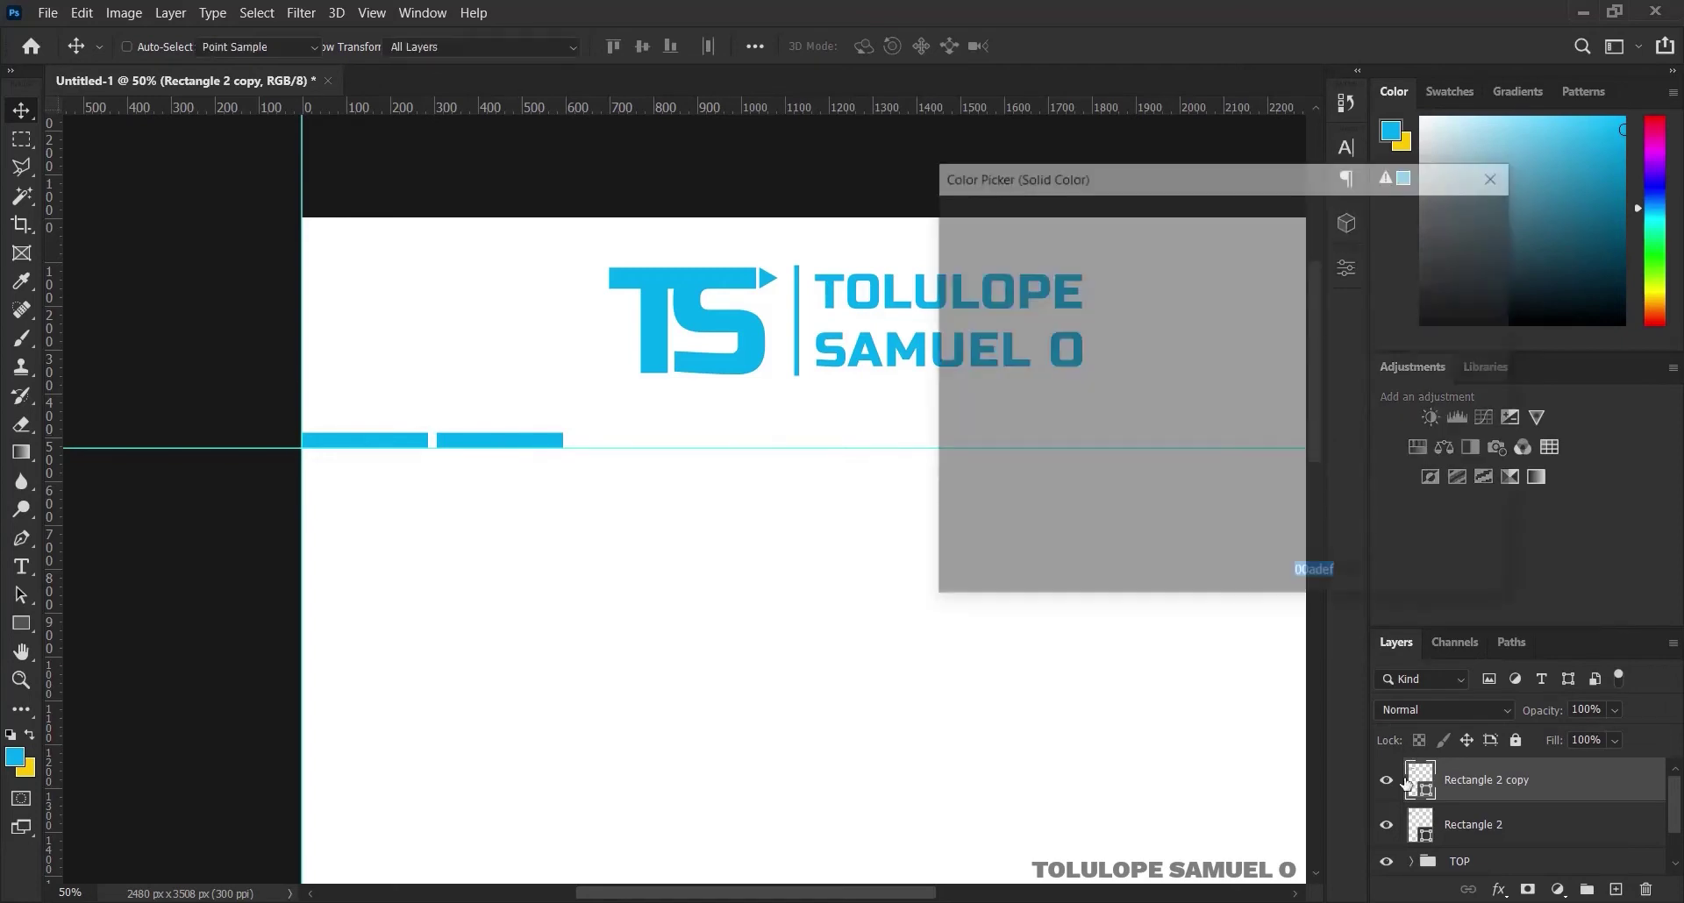
pyautogui.click(33, 768)
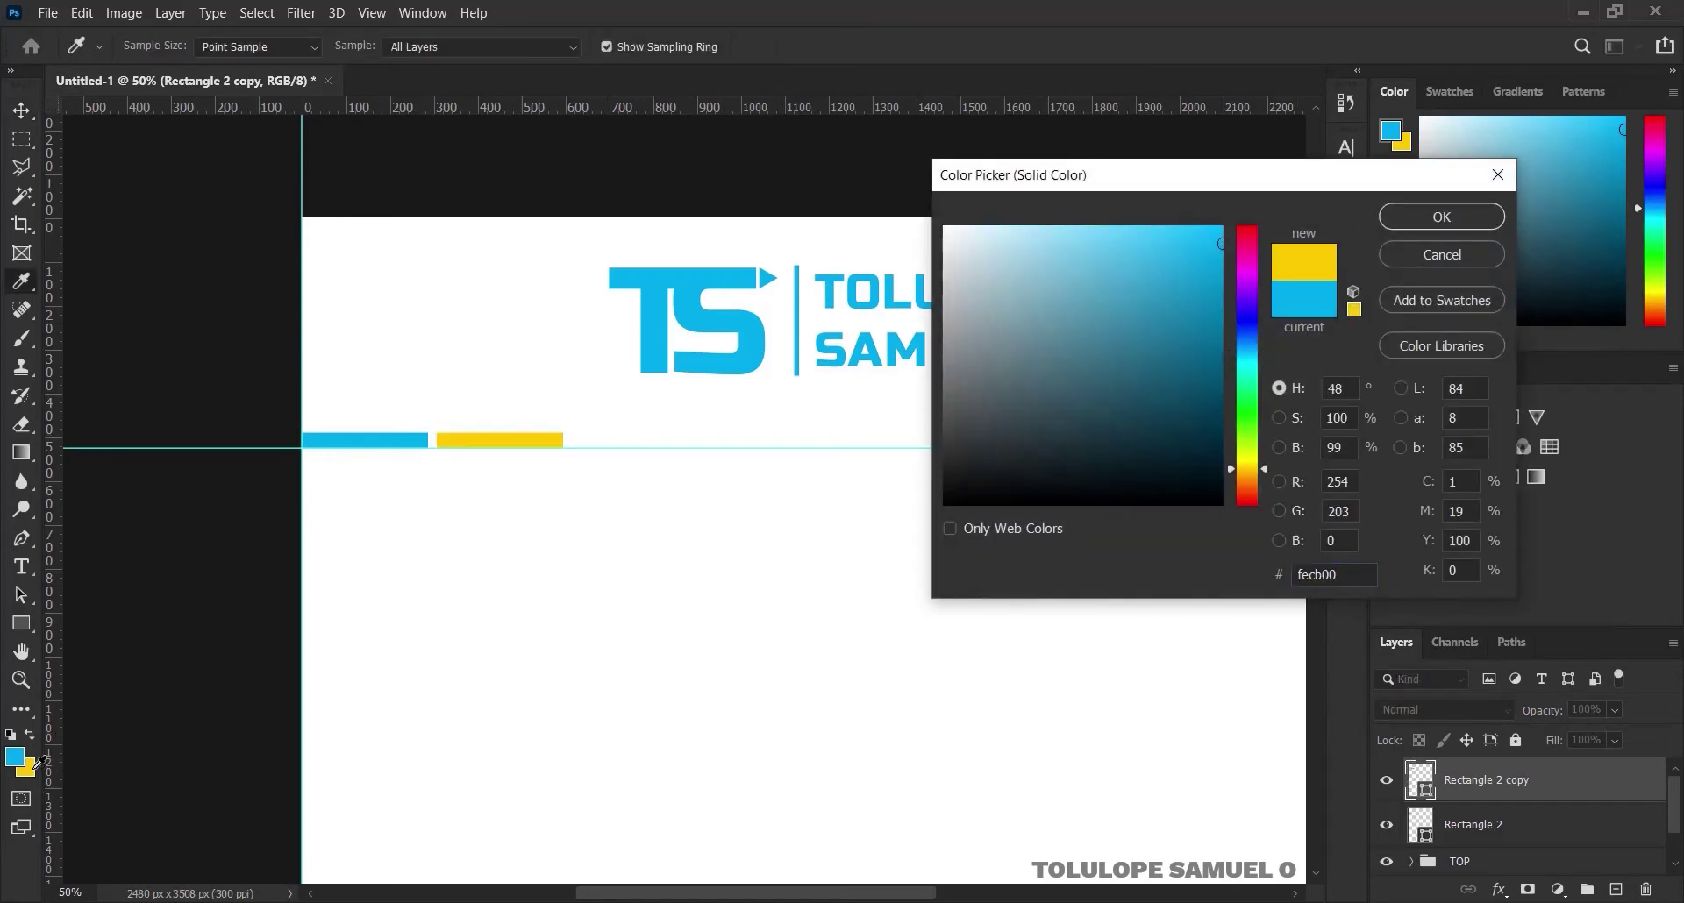
pyautogui.moveTo(1342, 575); pyautogui.dragTo(1276, 583)
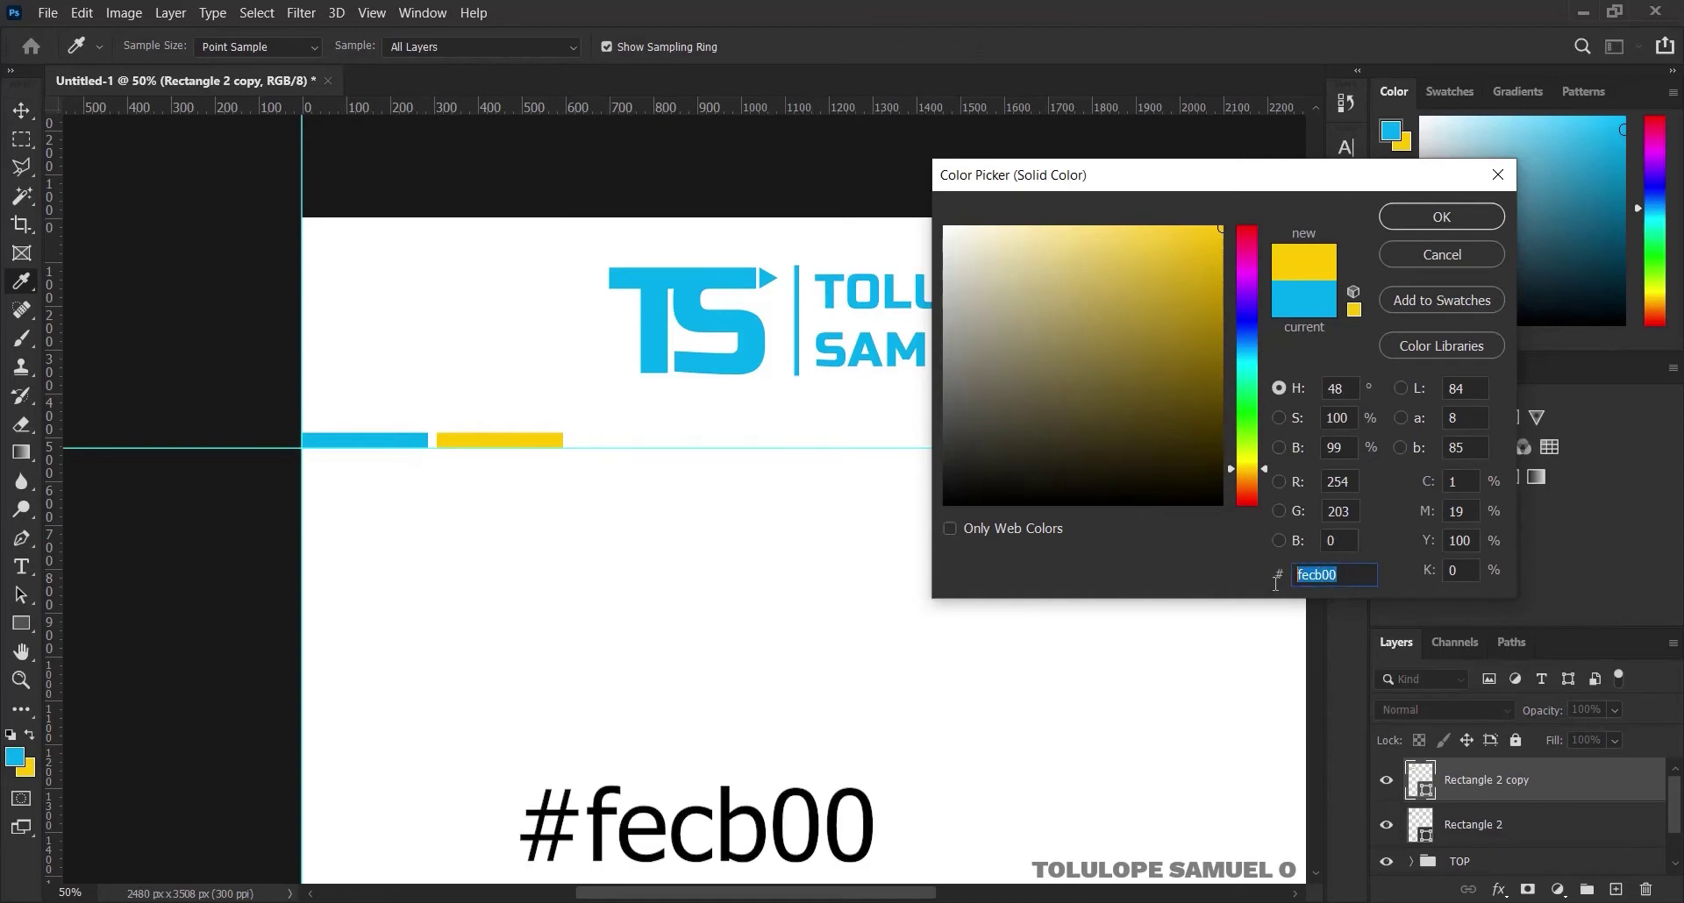
pyautogui.click(1417, 222)
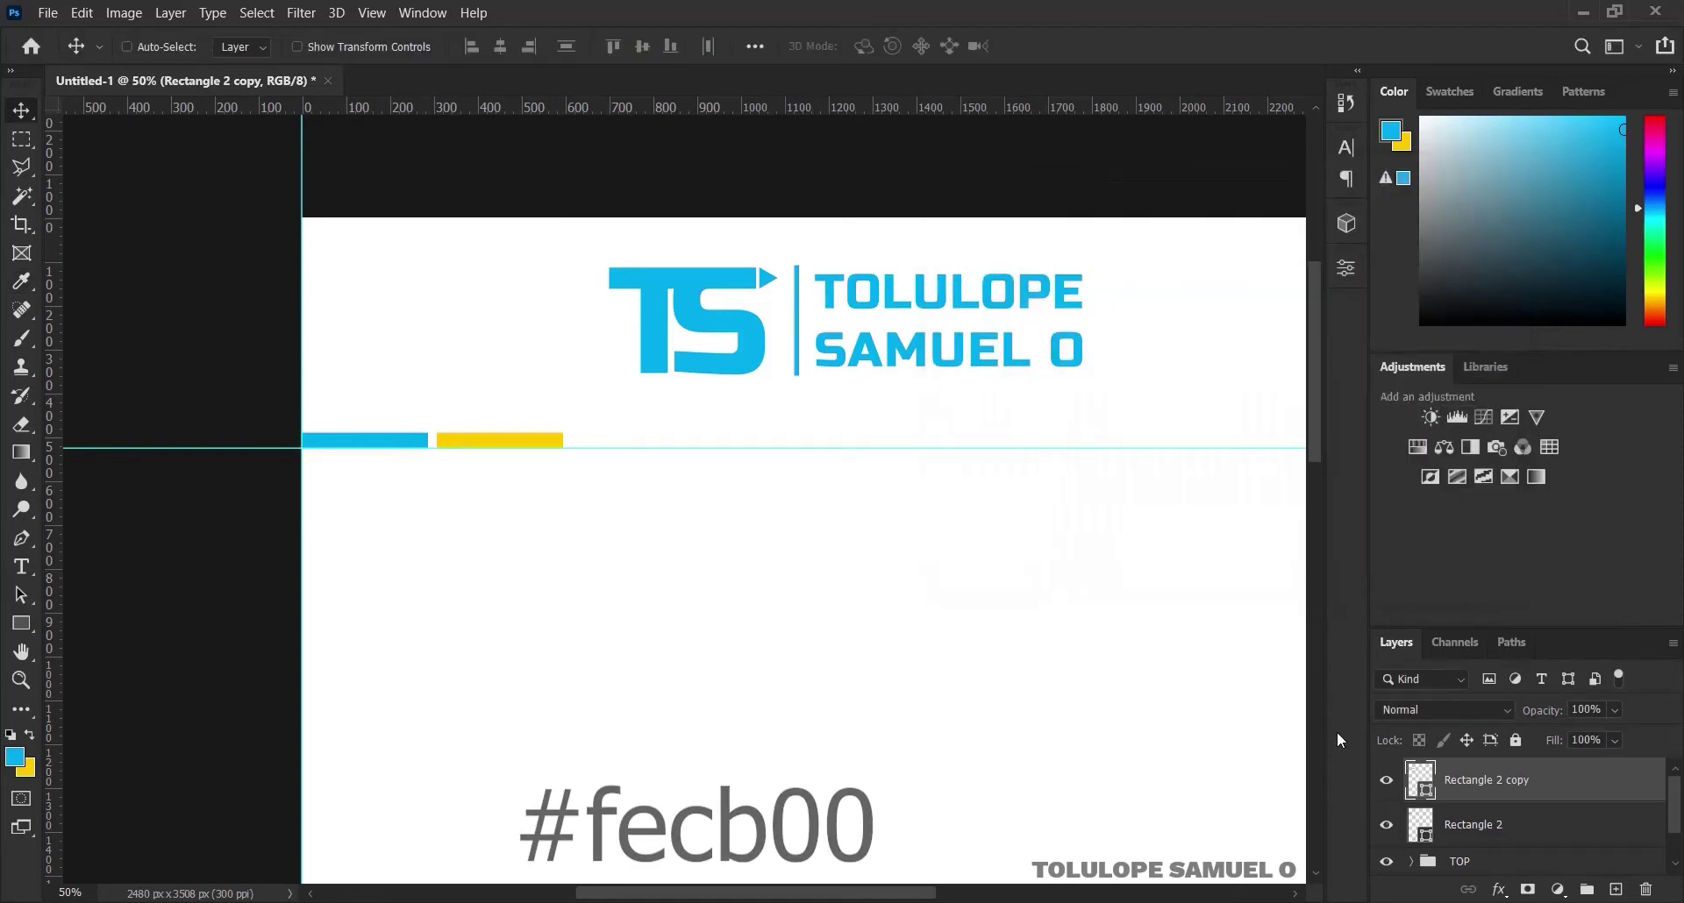
# Widen the yellow bar to 438 px and duplicate it
pyautogui.press('ctrl')
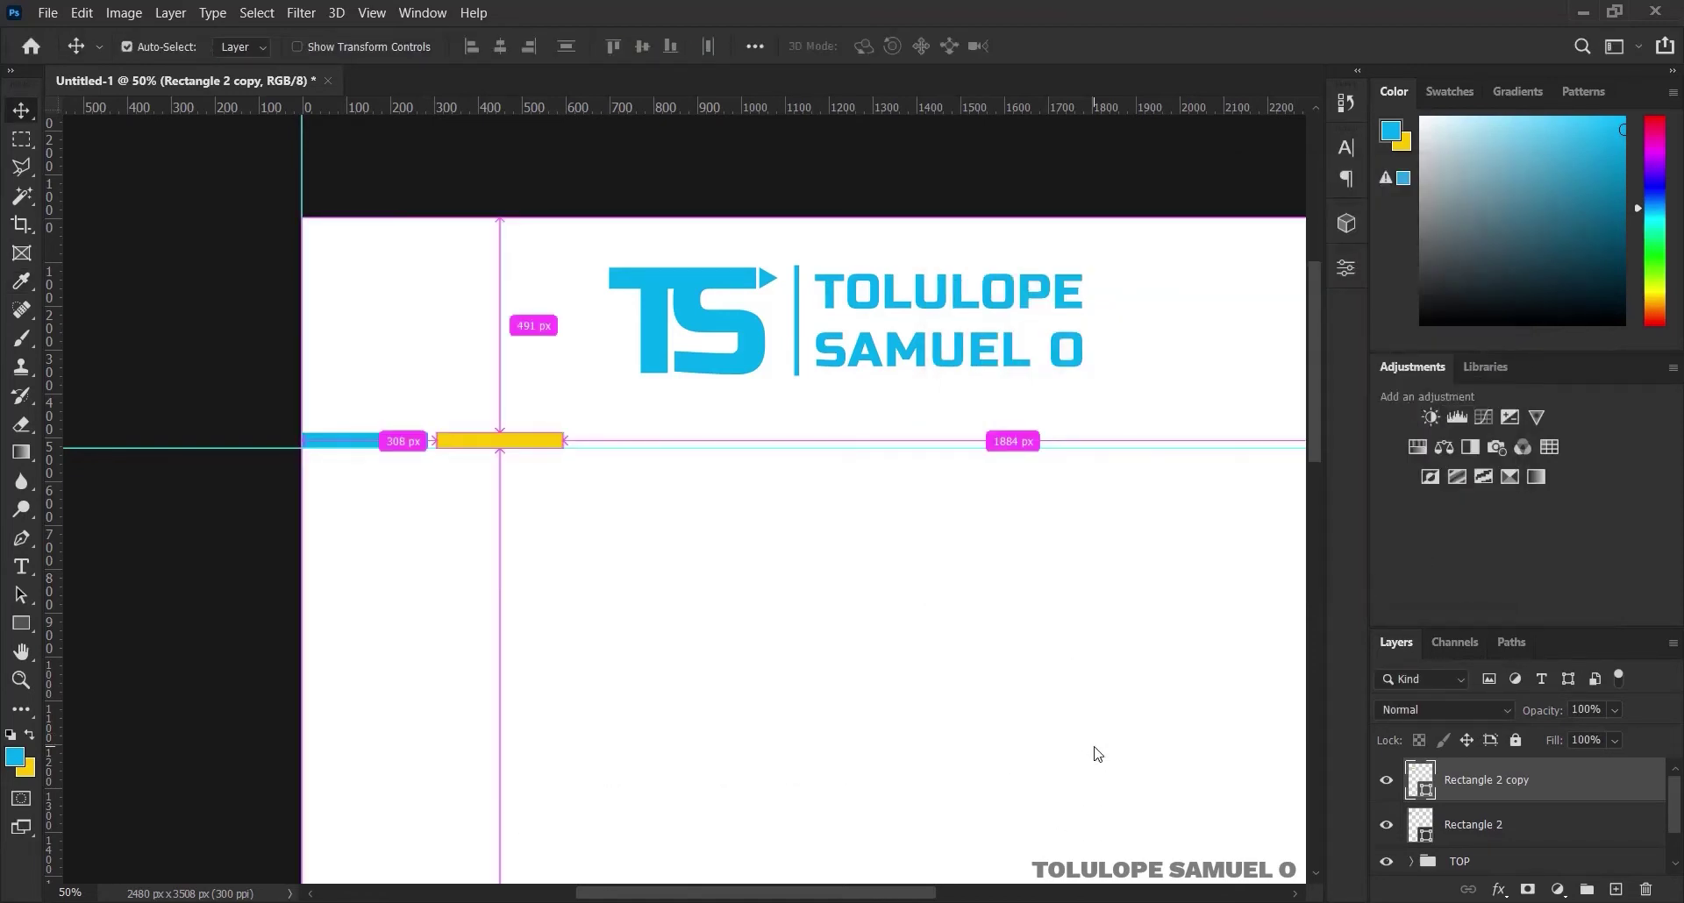
pyautogui.hotkey('ctrl', 't')
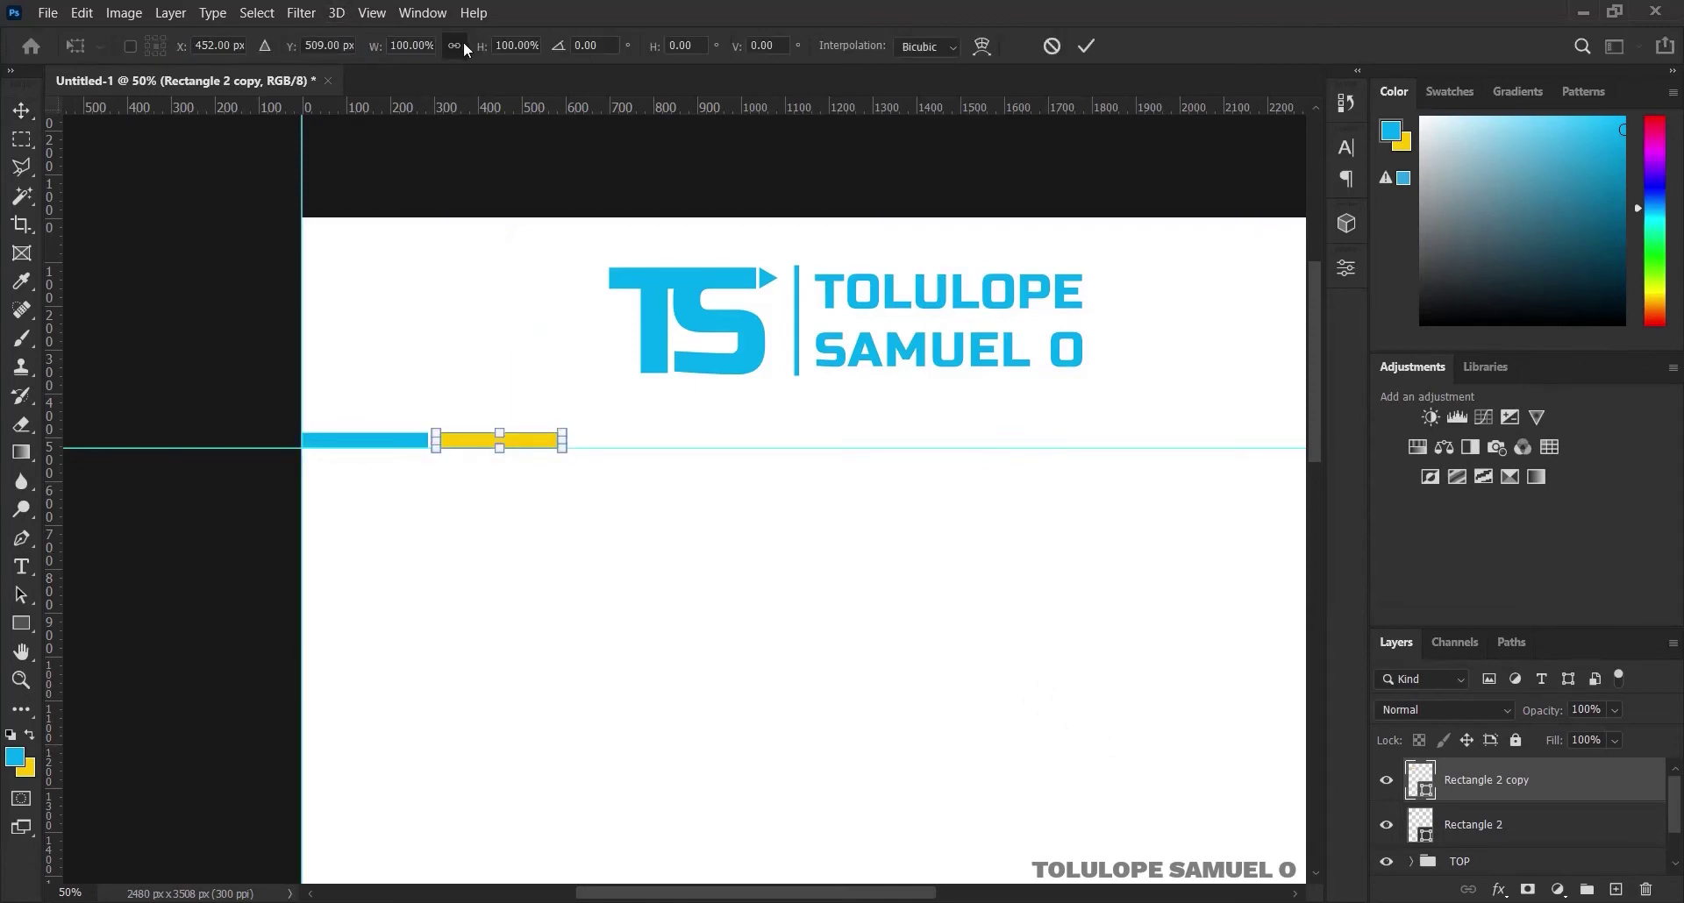
pyautogui.click(1086, 46)
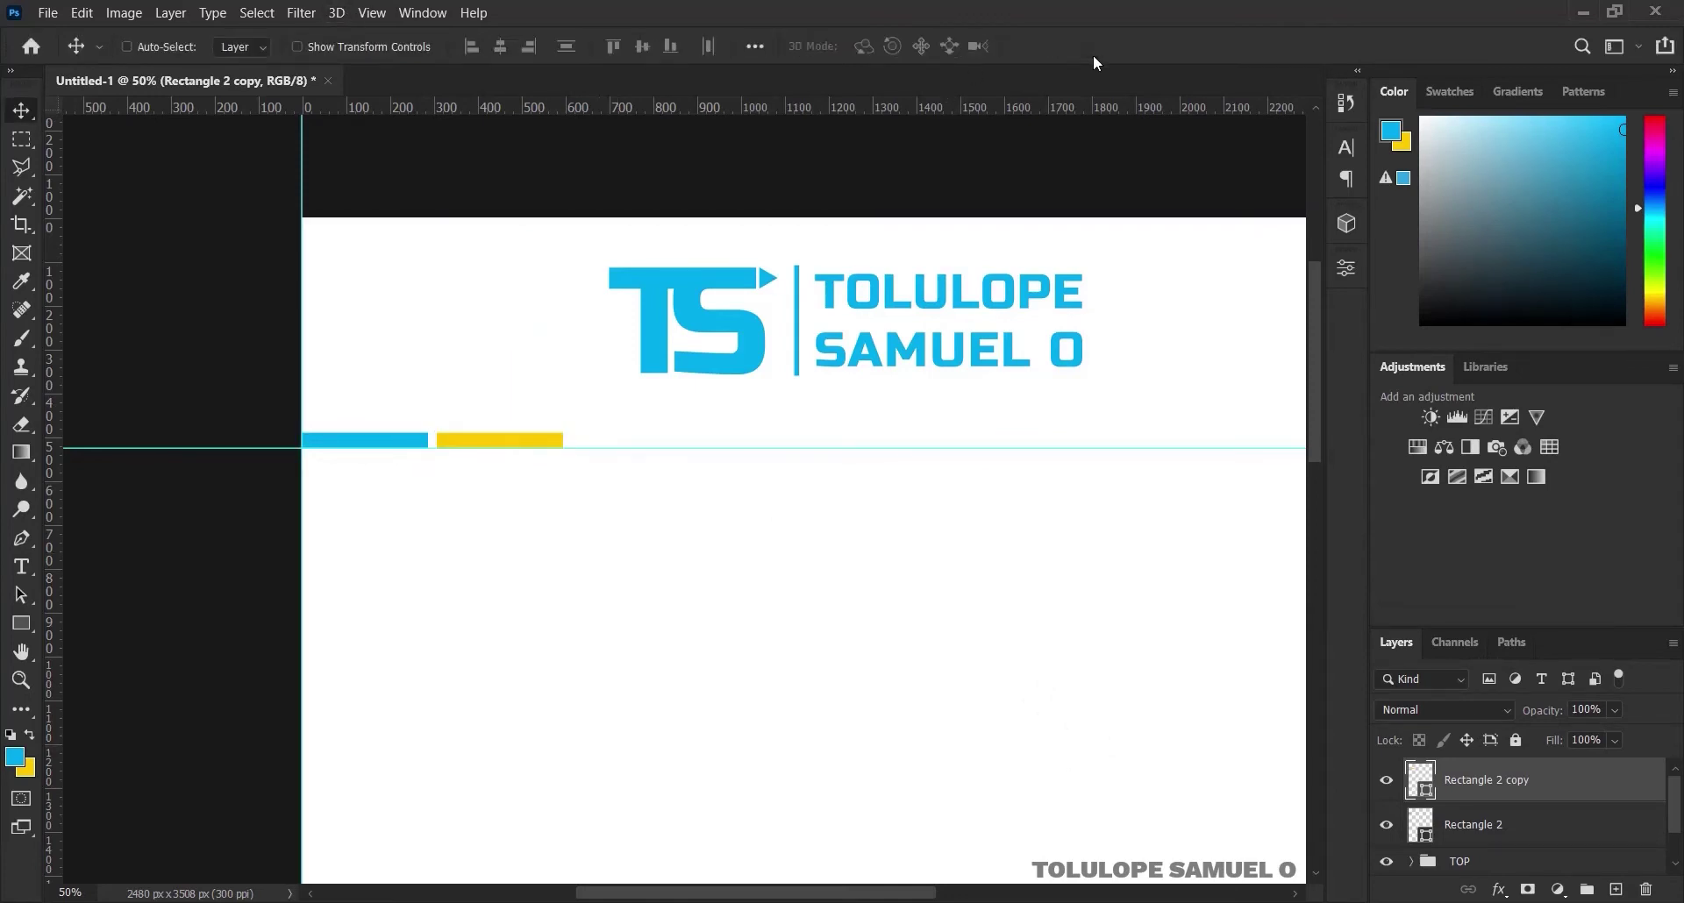
pyautogui.hotkey('ctrl', 't')
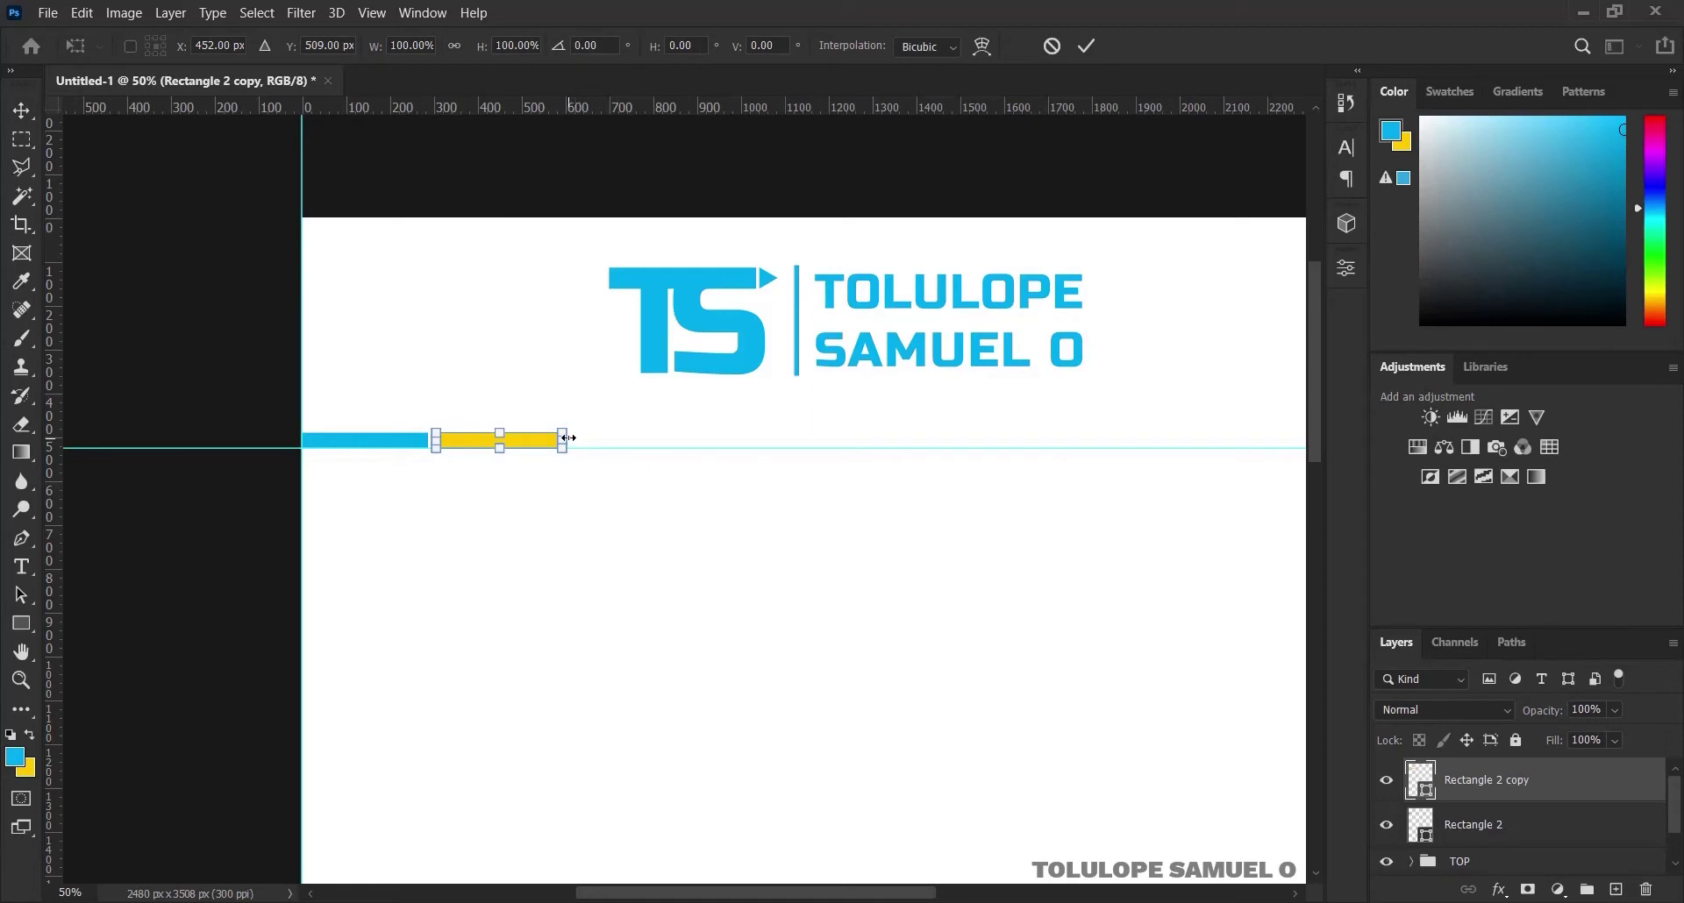
pyautogui.moveTo(568, 438); pyautogui.dragTo(636, 438)
pyautogui.click(1087, 46)
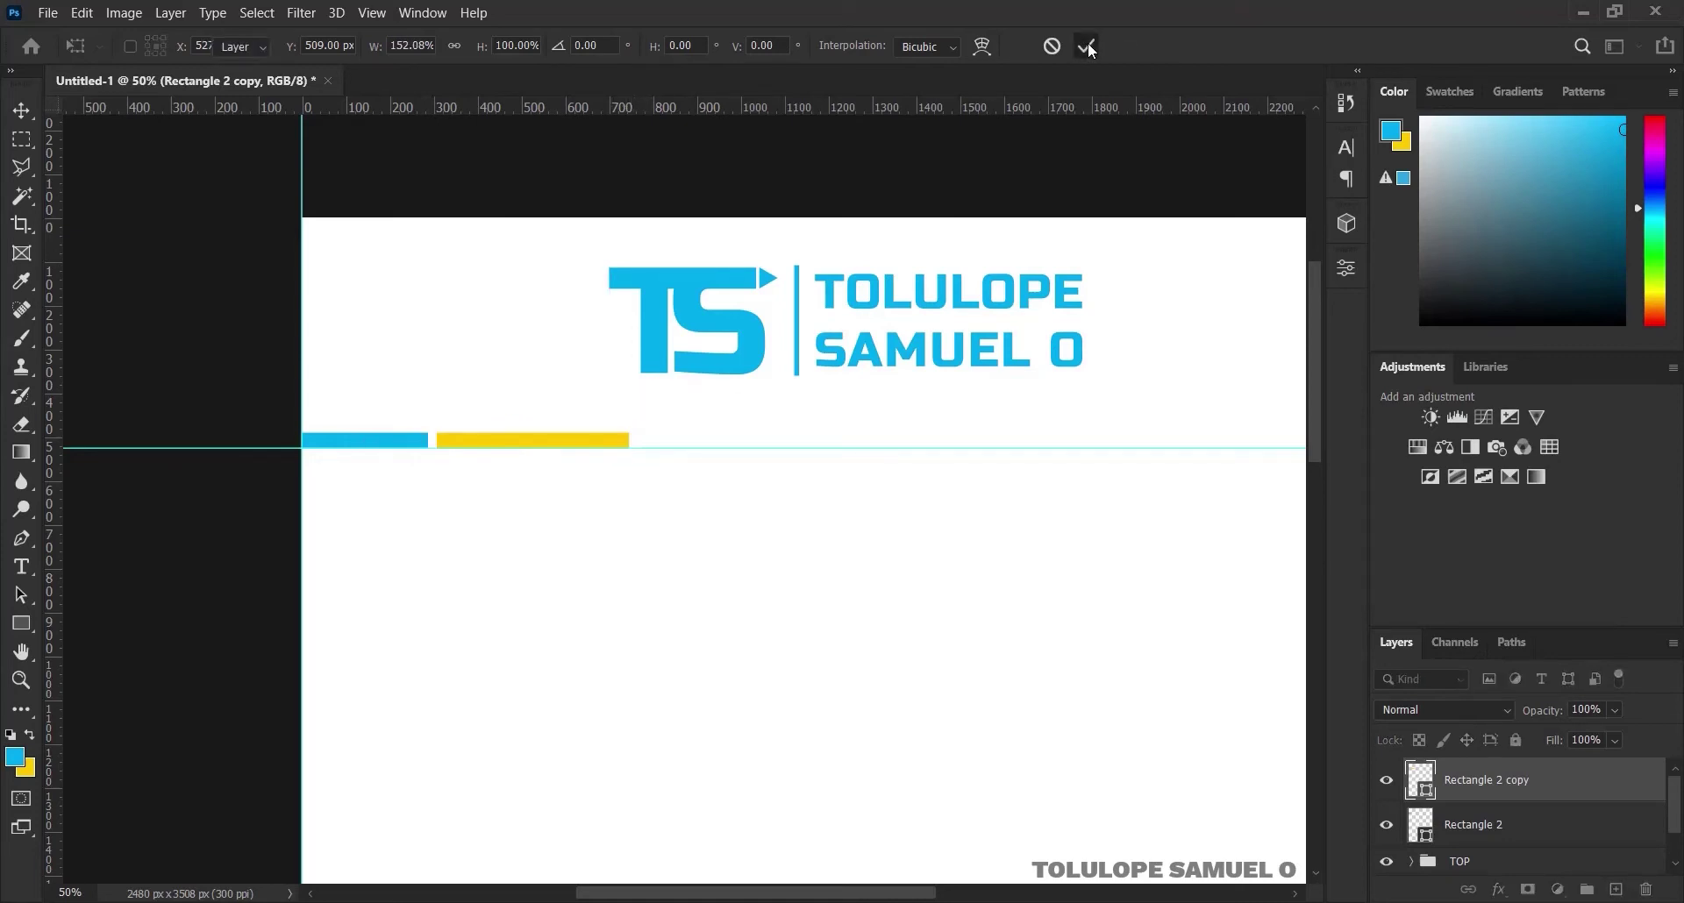
pyautogui.hotkey('ctrl', 'j')
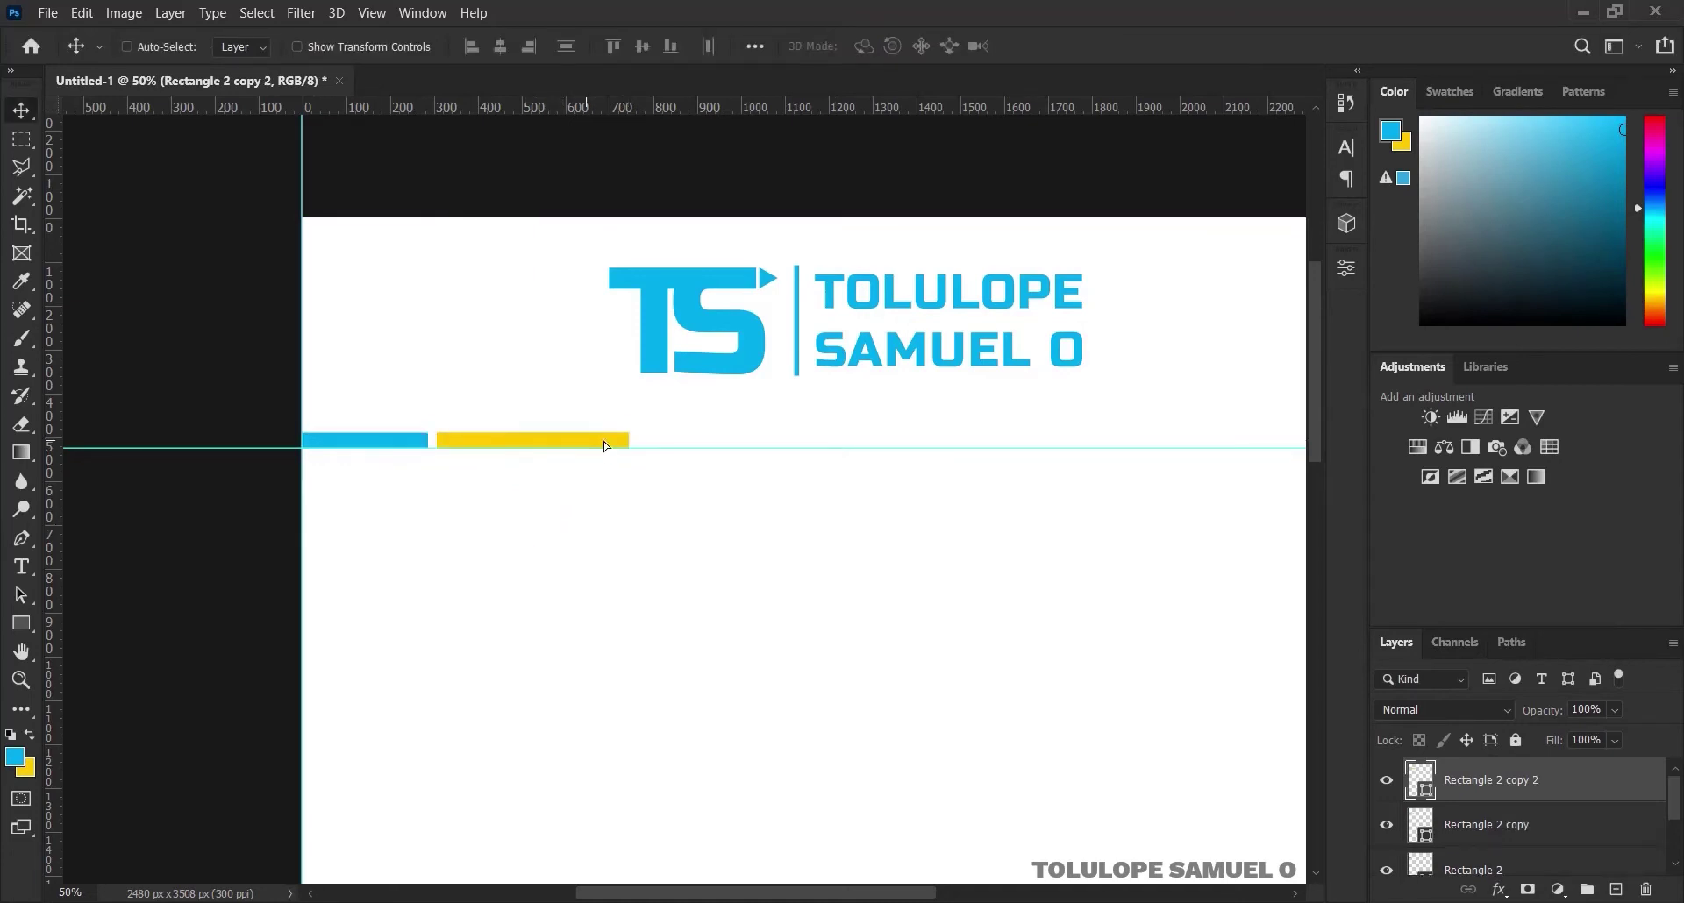
# Place the duplicate right of the yellow bar and try a stretch across the page, undoing the tilted result
pyautogui.moveTo(618, 440); pyautogui.dragTo(776, 453)
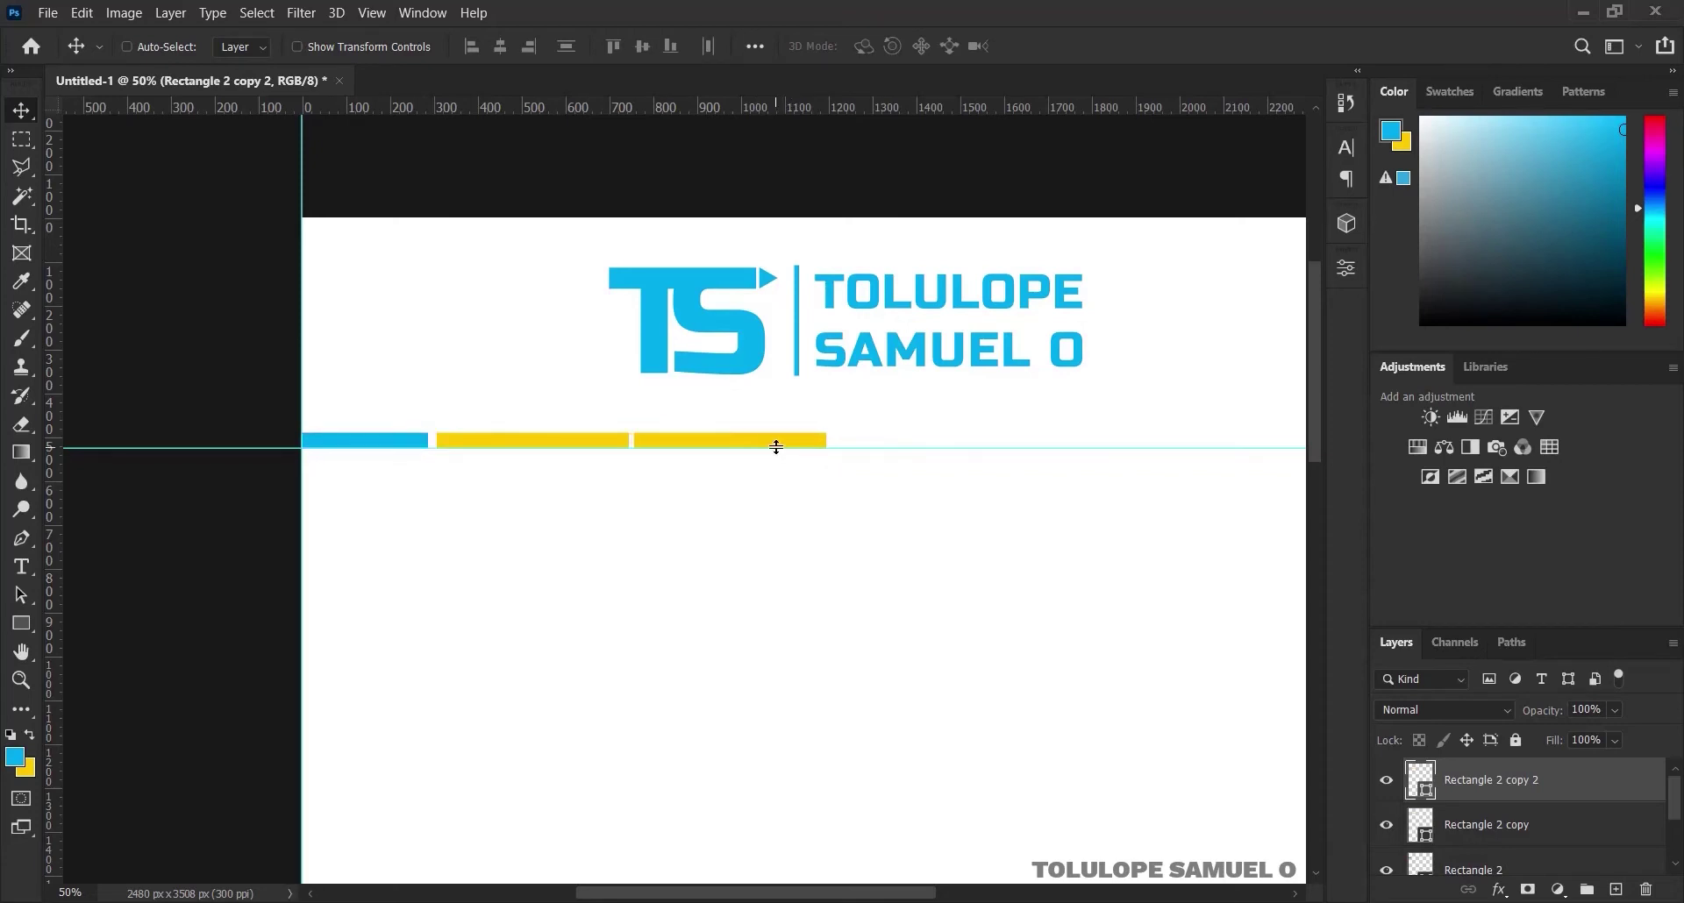
pyautogui.press('ctrl')
pyautogui.hotkey('ctrl', 't')
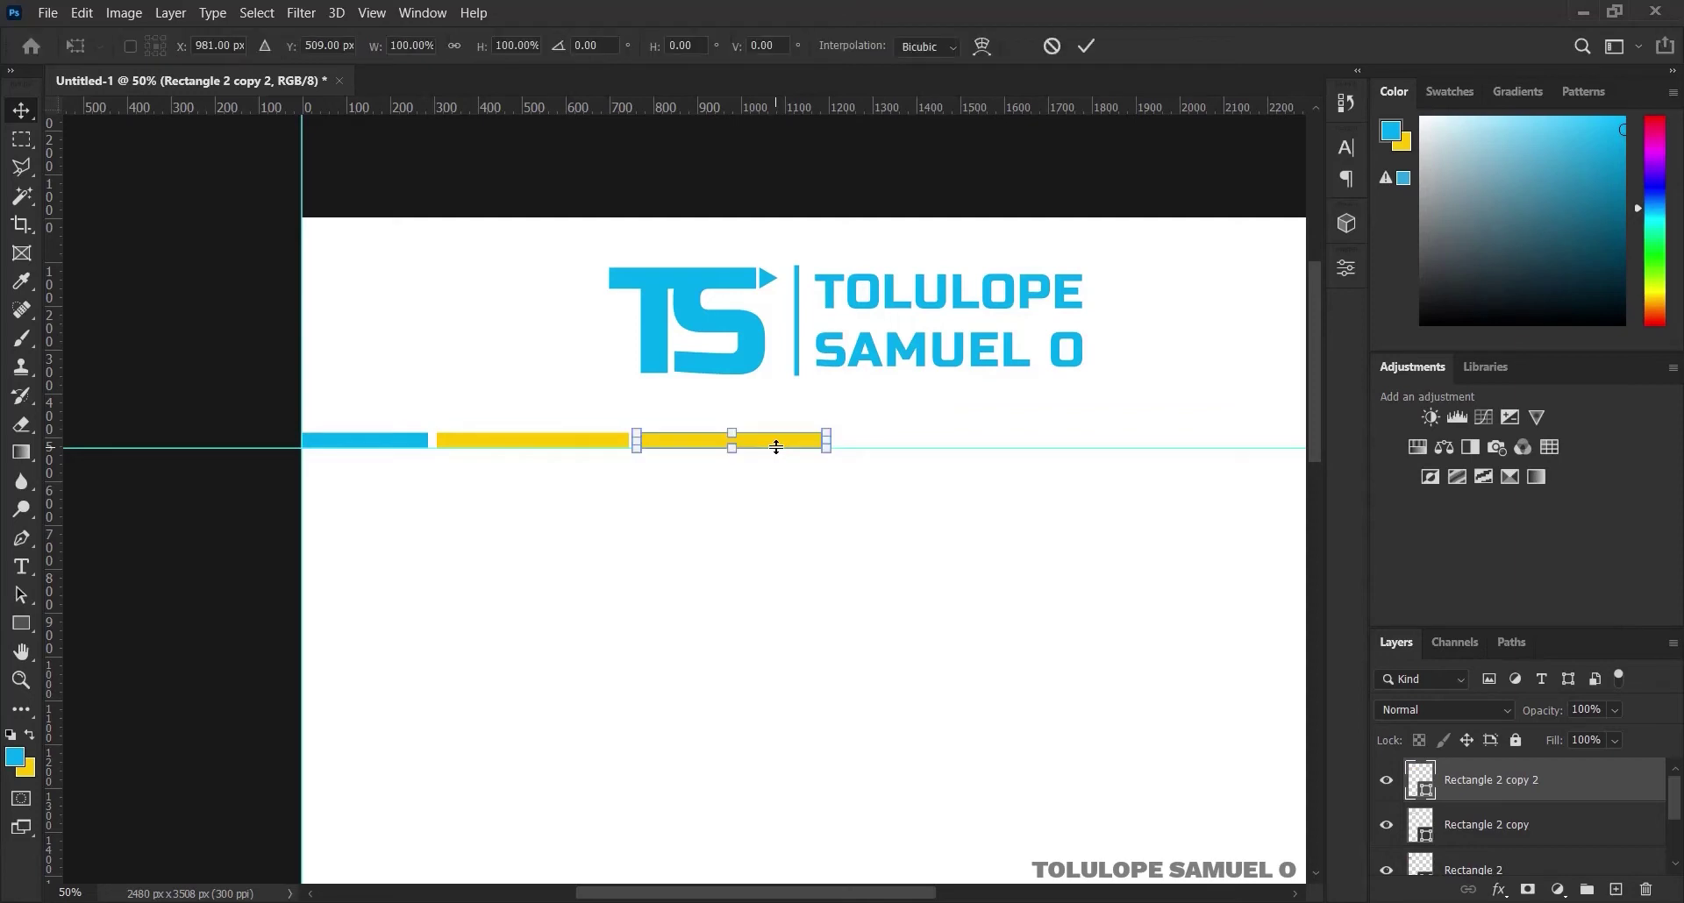
pyautogui.keyDown('ctrl'); pyautogui.keyDown('alt'); pyautogui.click(776, 447); pyautogui.keyUp('alt'); pyautogui.keyUp('ctrl')
pyautogui.keyDown('ctrl'); pyautogui.keyDown('alt'); pyautogui.click(776, 447); pyautogui.keyUp('alt'); pyautogui.keyUp('ctrl')
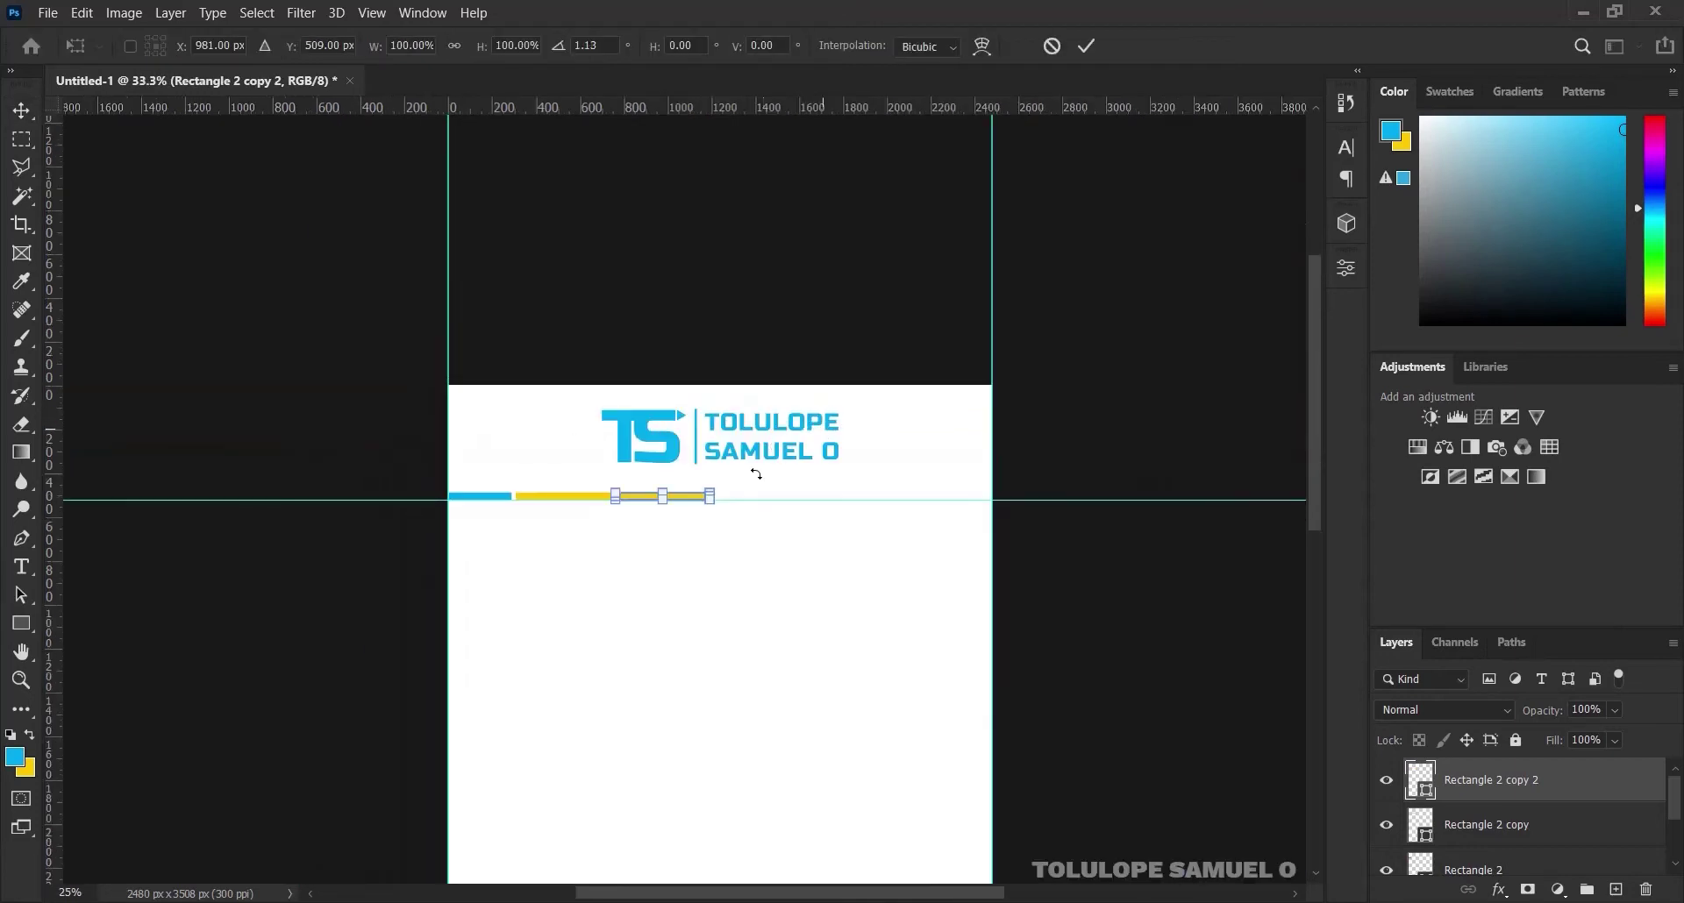
pyautogui.moveTo(710, 496); pyautogui.dragTo(1000, 478)
pyautogui.click(1087, 46)
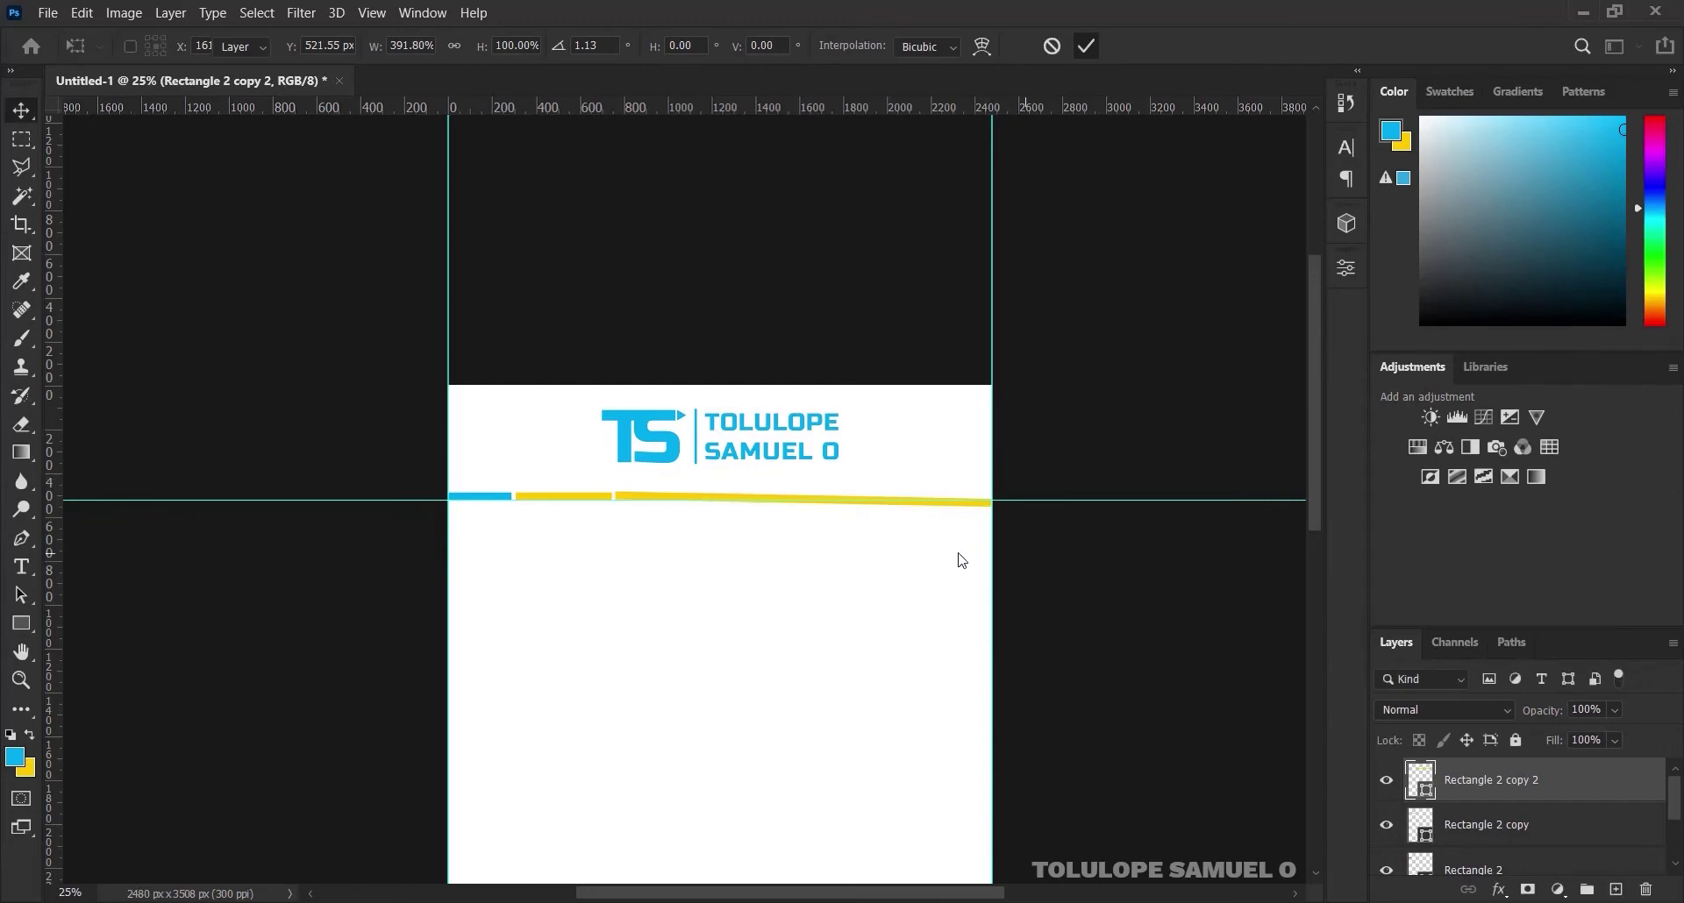
pyautogui.hotkey('ctrl', 'z')
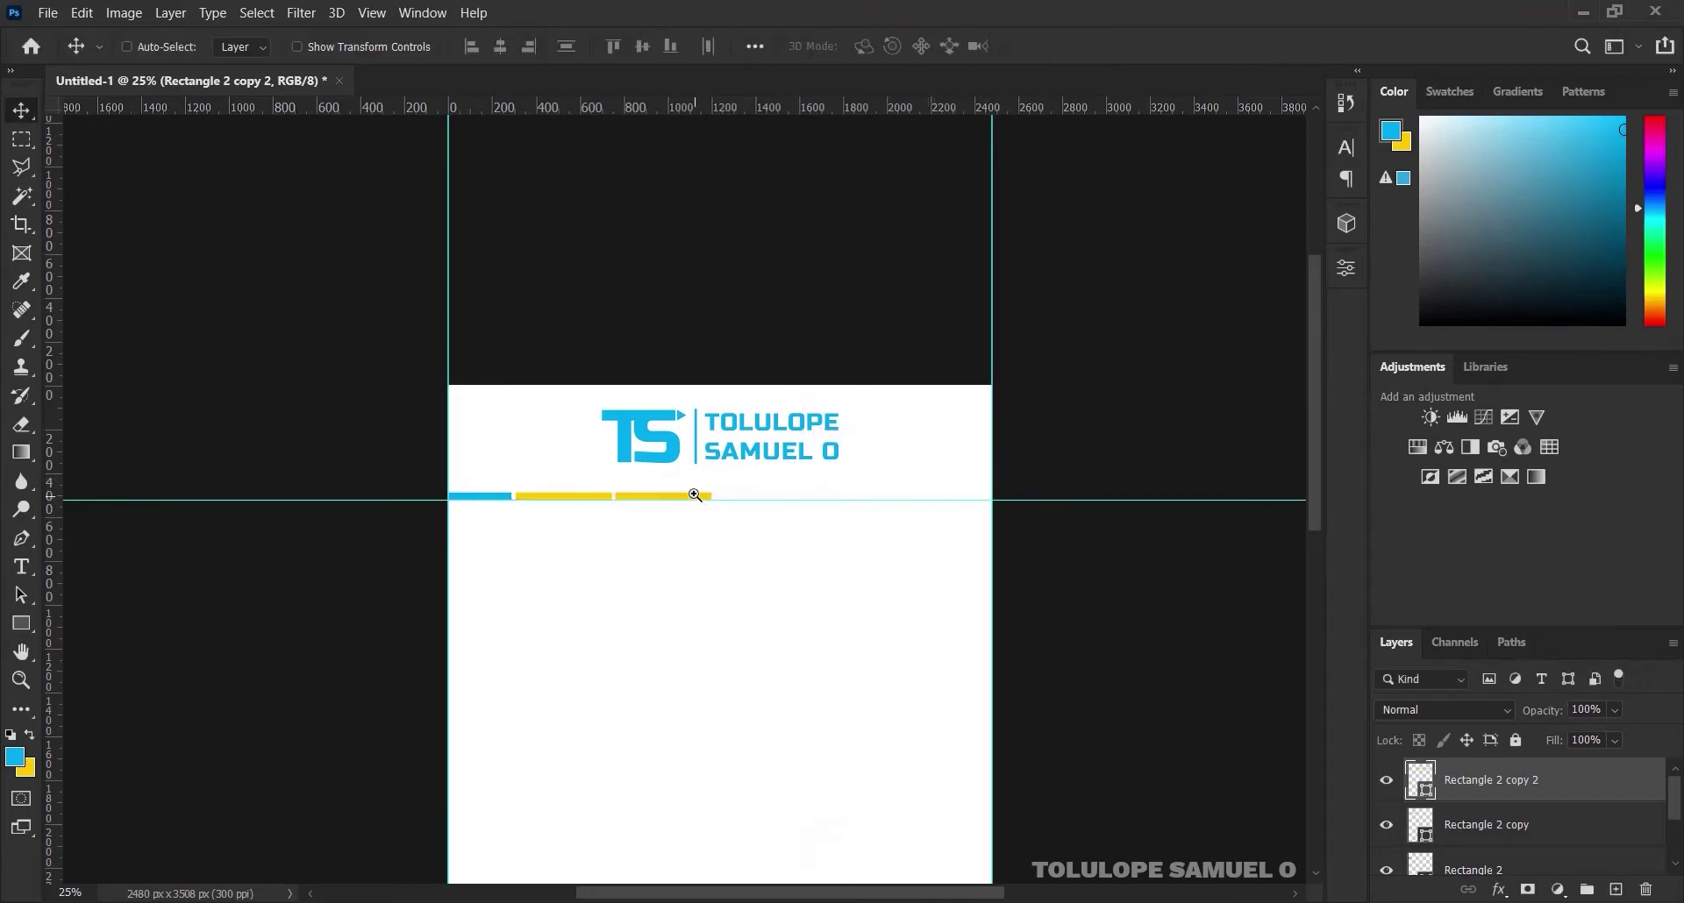
# Stretch the third bar to the page's right edge, 1718 px long
pyautogui.keyDown('ctrl'); pyautogui.click(695, 495); pyautogui.keyUp('ctrl')
pyautogui.hotkey('ctrl', 't')
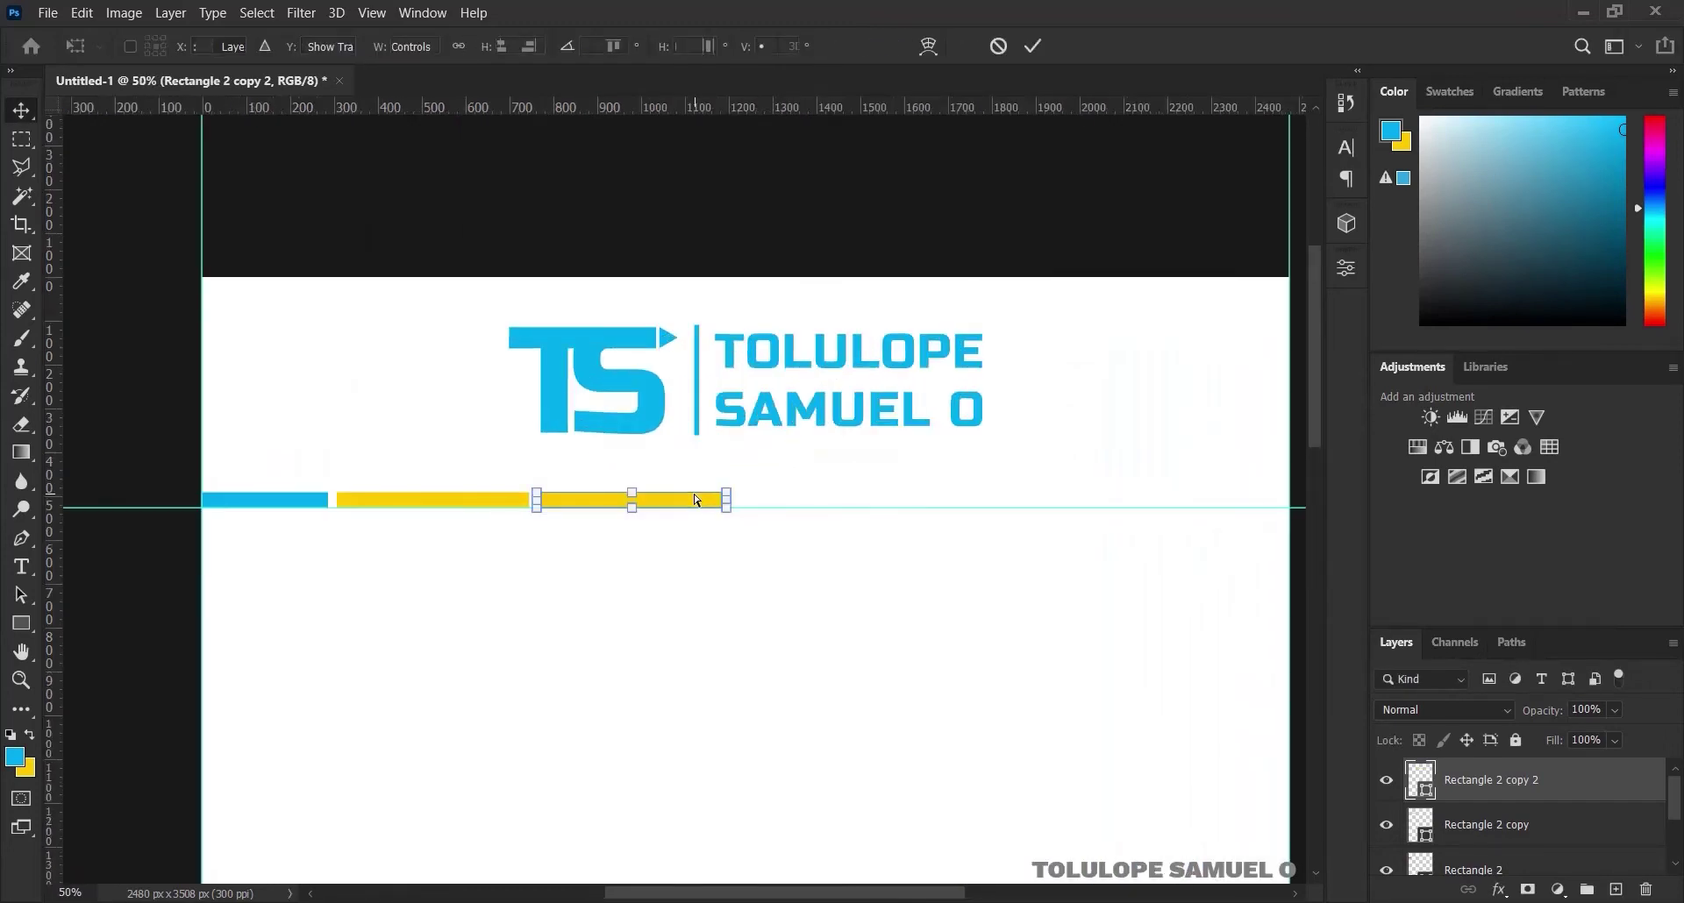
pyautogui.moveTo(727, 499); pyautogui.dragTo(1307, 479)
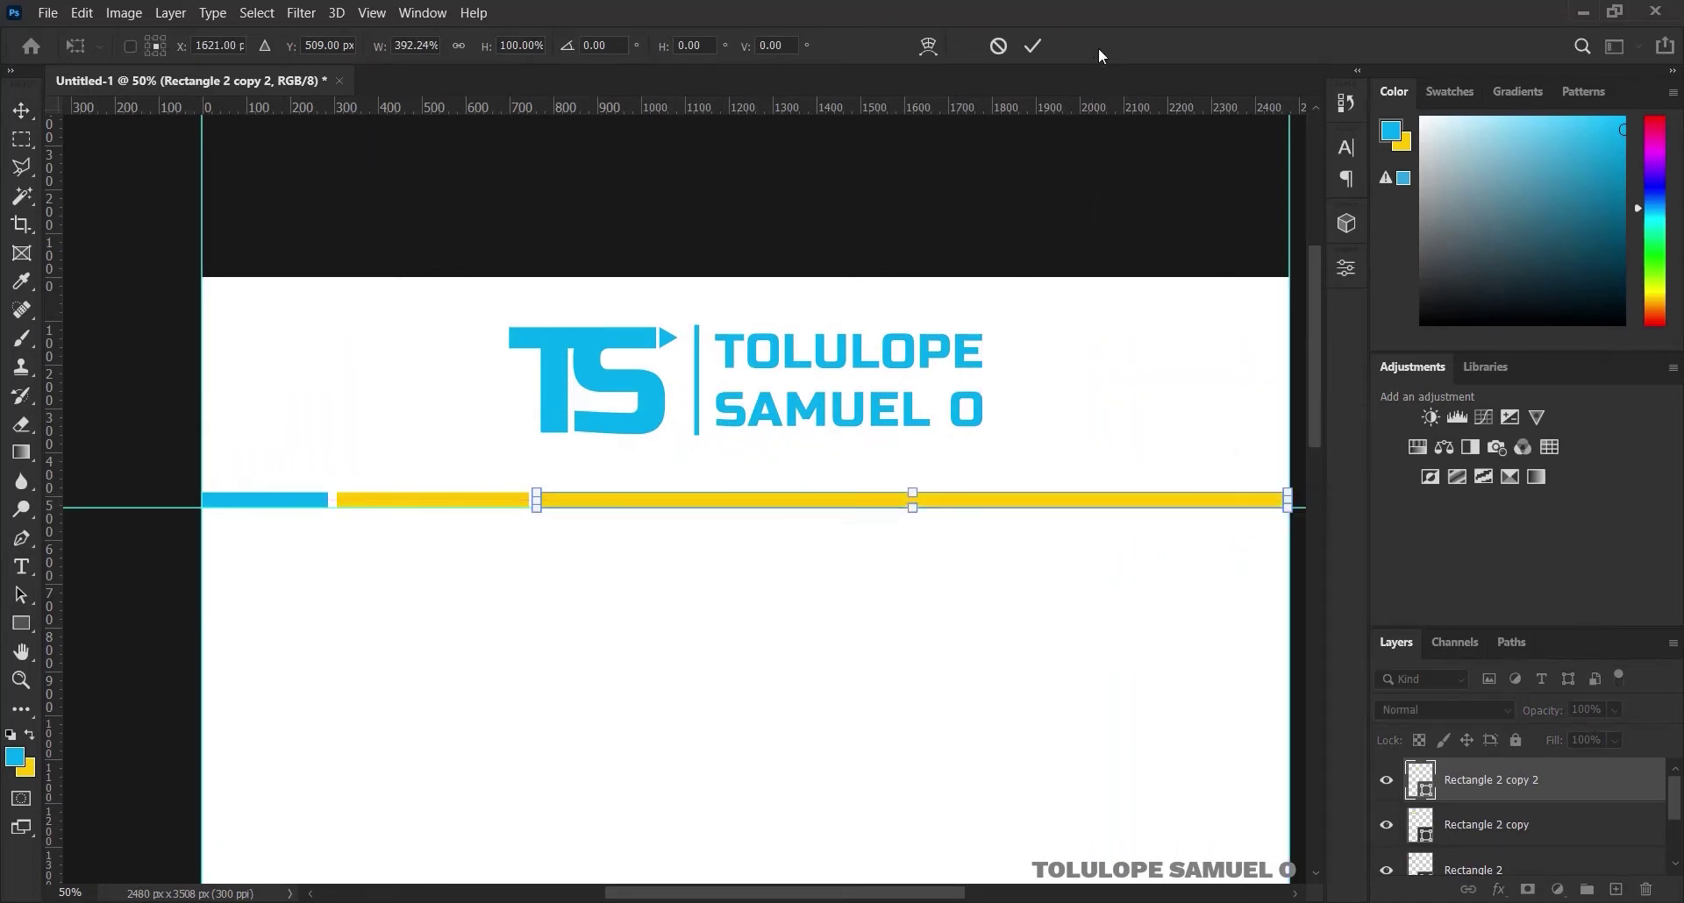
pyautogui.click(1035, 42)
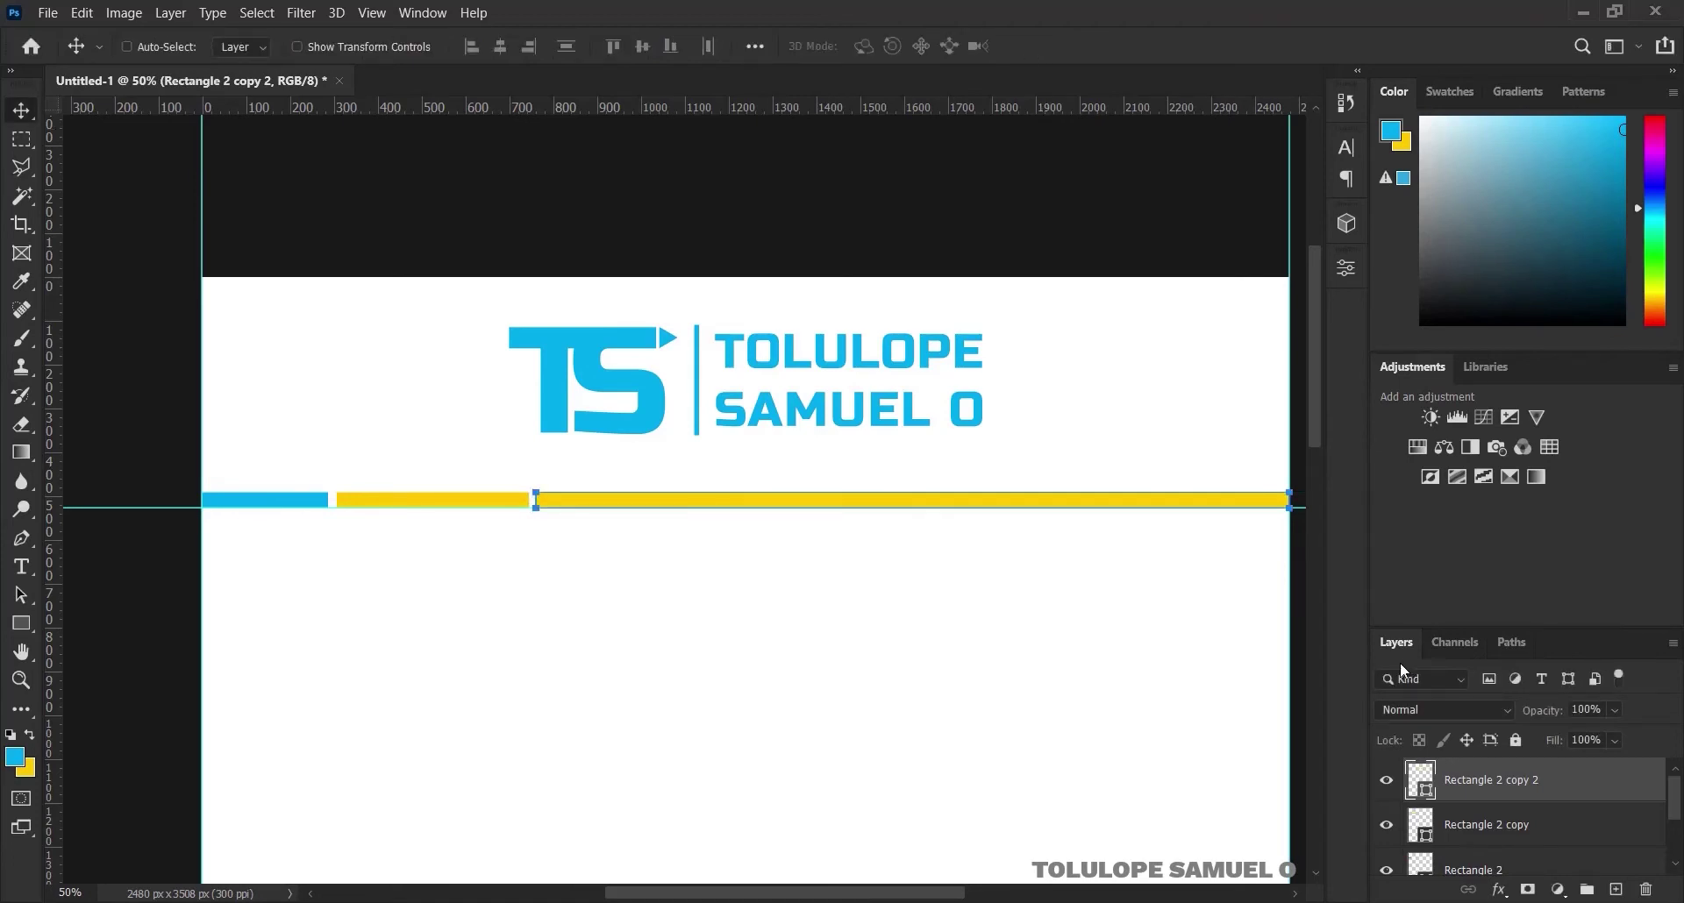
# Recolour the long third bar blue #00adef, sampled from the first bar, and view the full page
pyautogui.doubleClick(1412, 785)
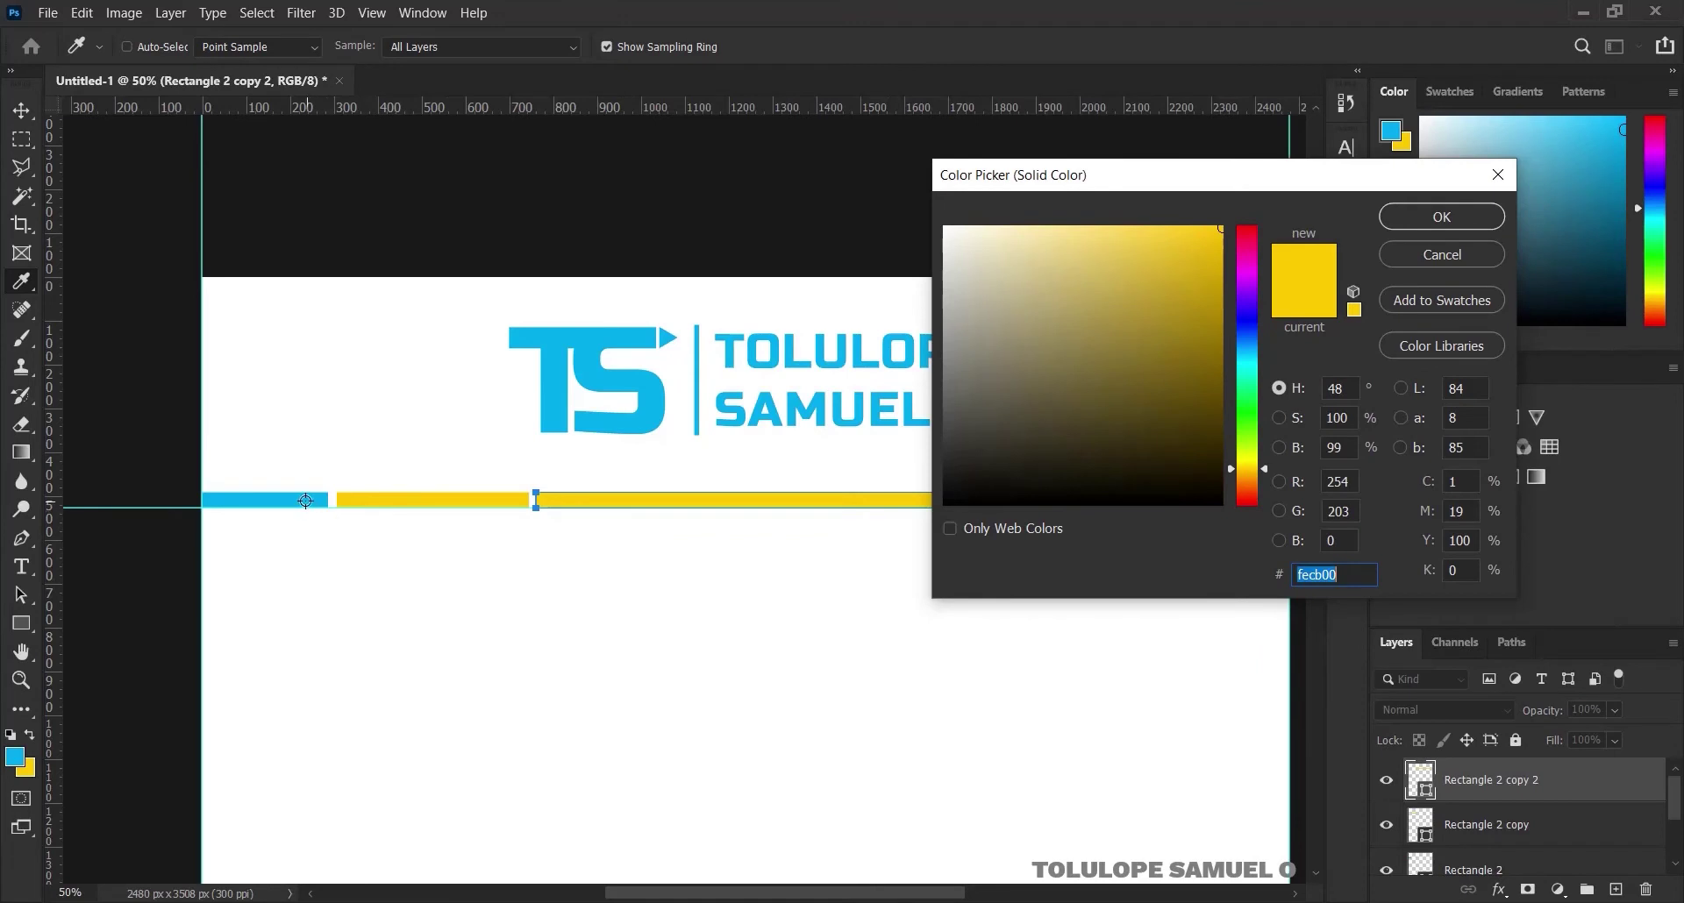
pyautogui.click(305, 501)
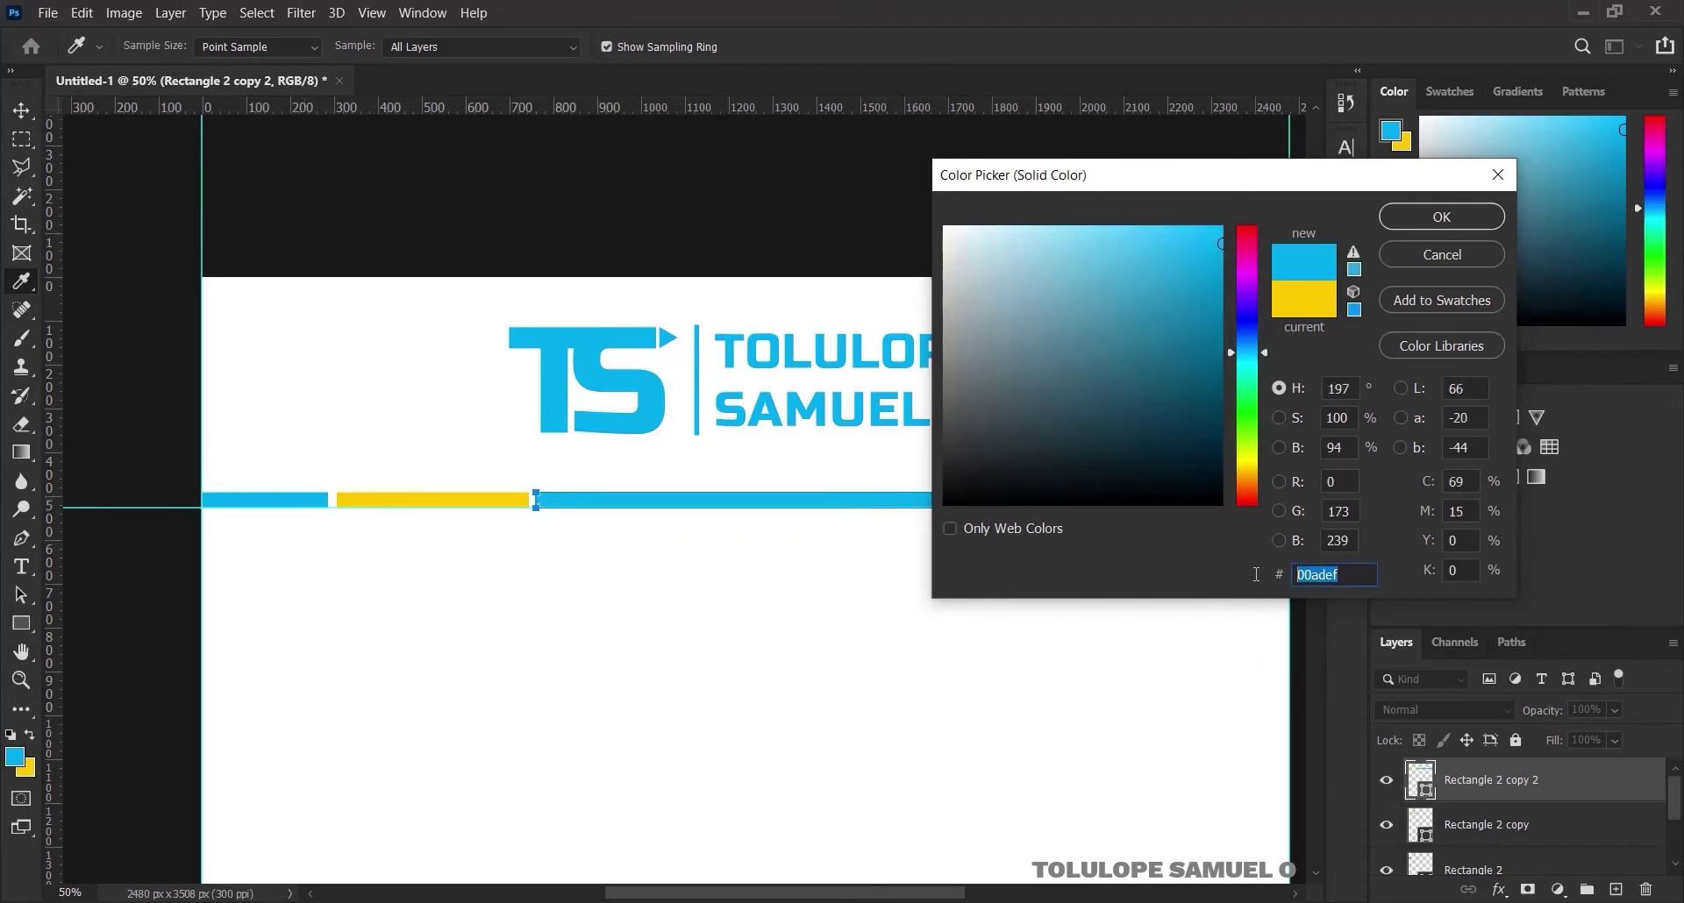
pyautogui.click(1442, 217)
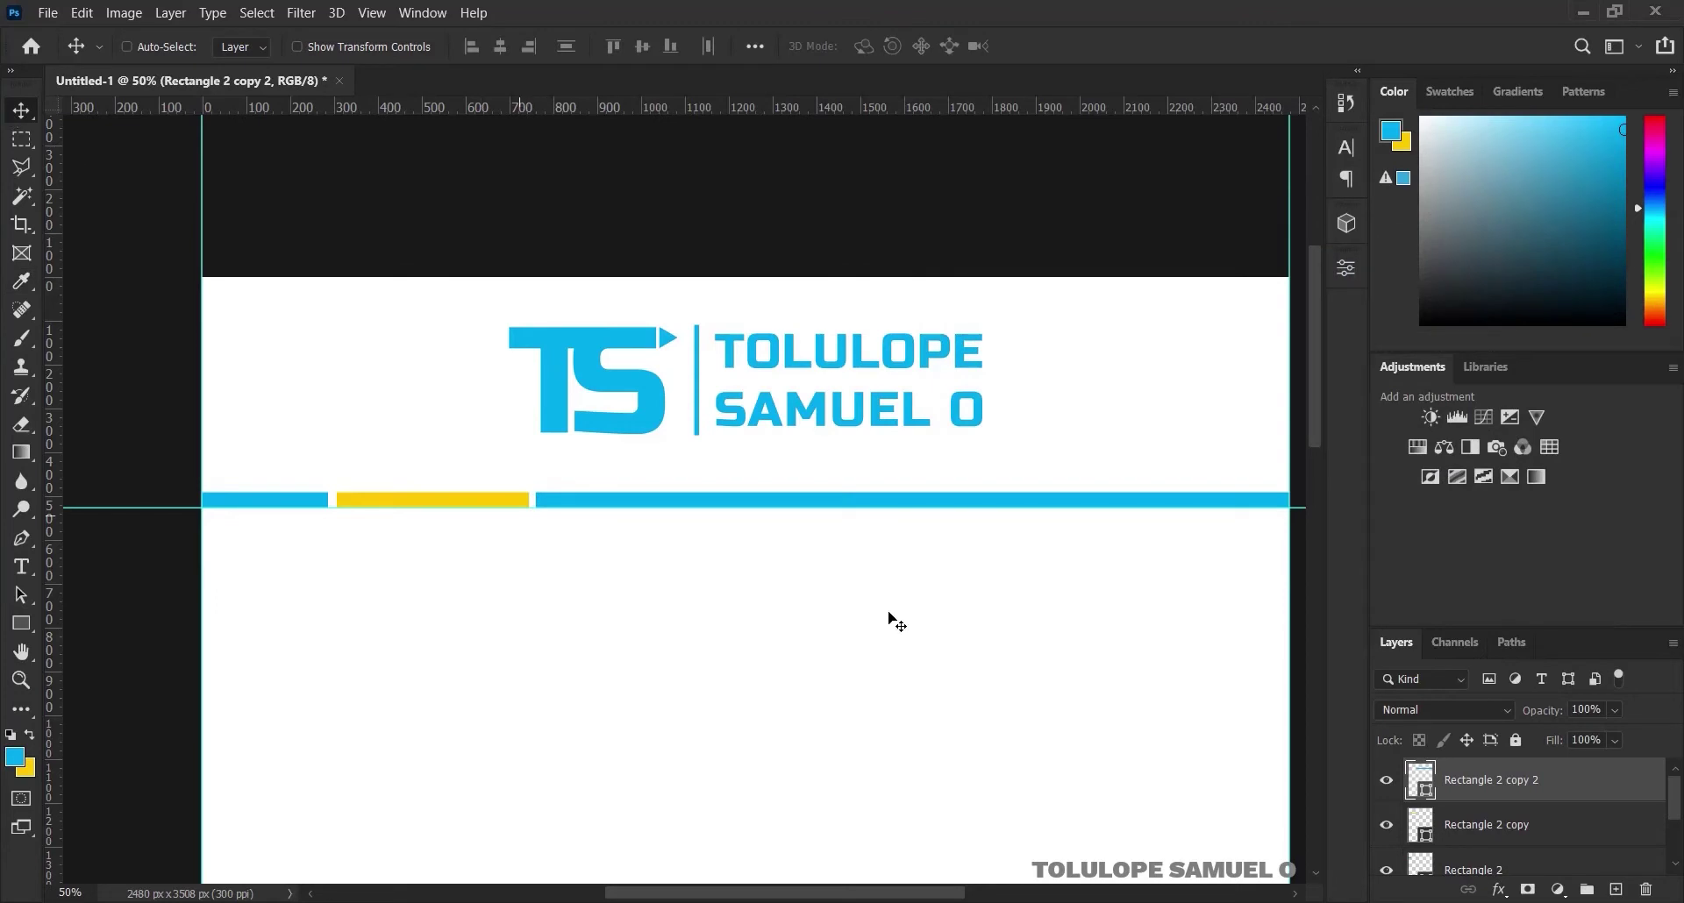
pyautogui.keyDown('ctrl'); pyautogui.keyDown('alt'); pyautogui.click(804, 620); pyautogui.keyUp('alt'); pyautogui.keyUp('ctrl')
pyautogui.keyDown('ctrl'); pyautogui.keyDown('alt'); pyautogui.click(804, 620); pyautogui.keyUp('alt'); pyautogui.keyUp('ctrl')
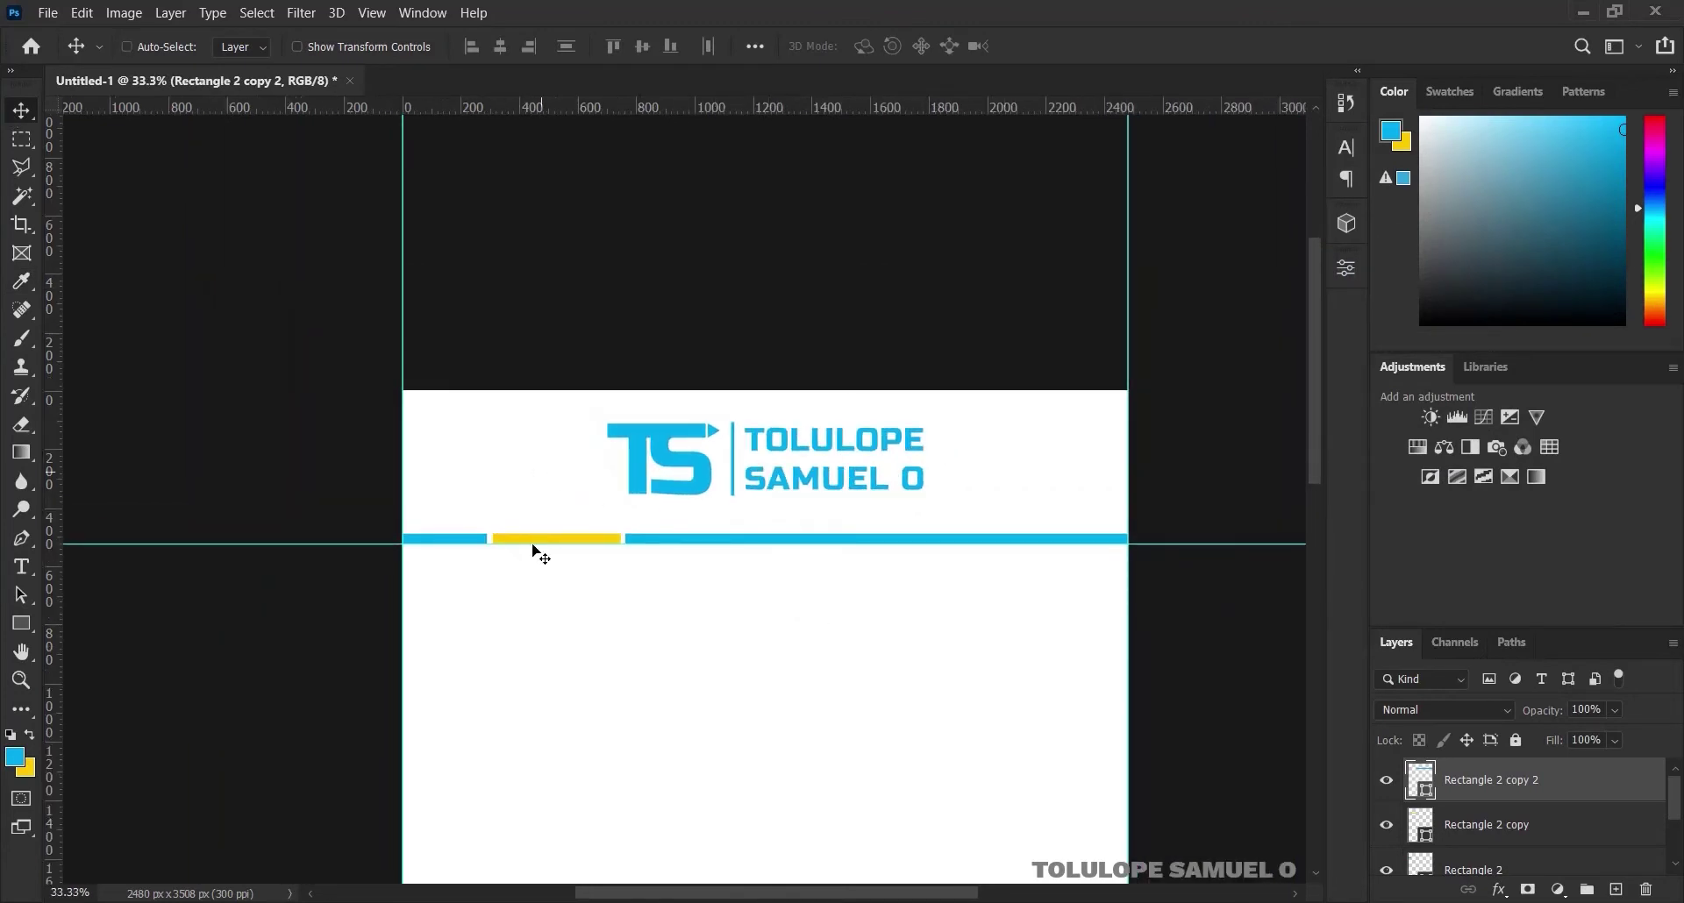
pyautogui.scroll(-2, 1015, 578)
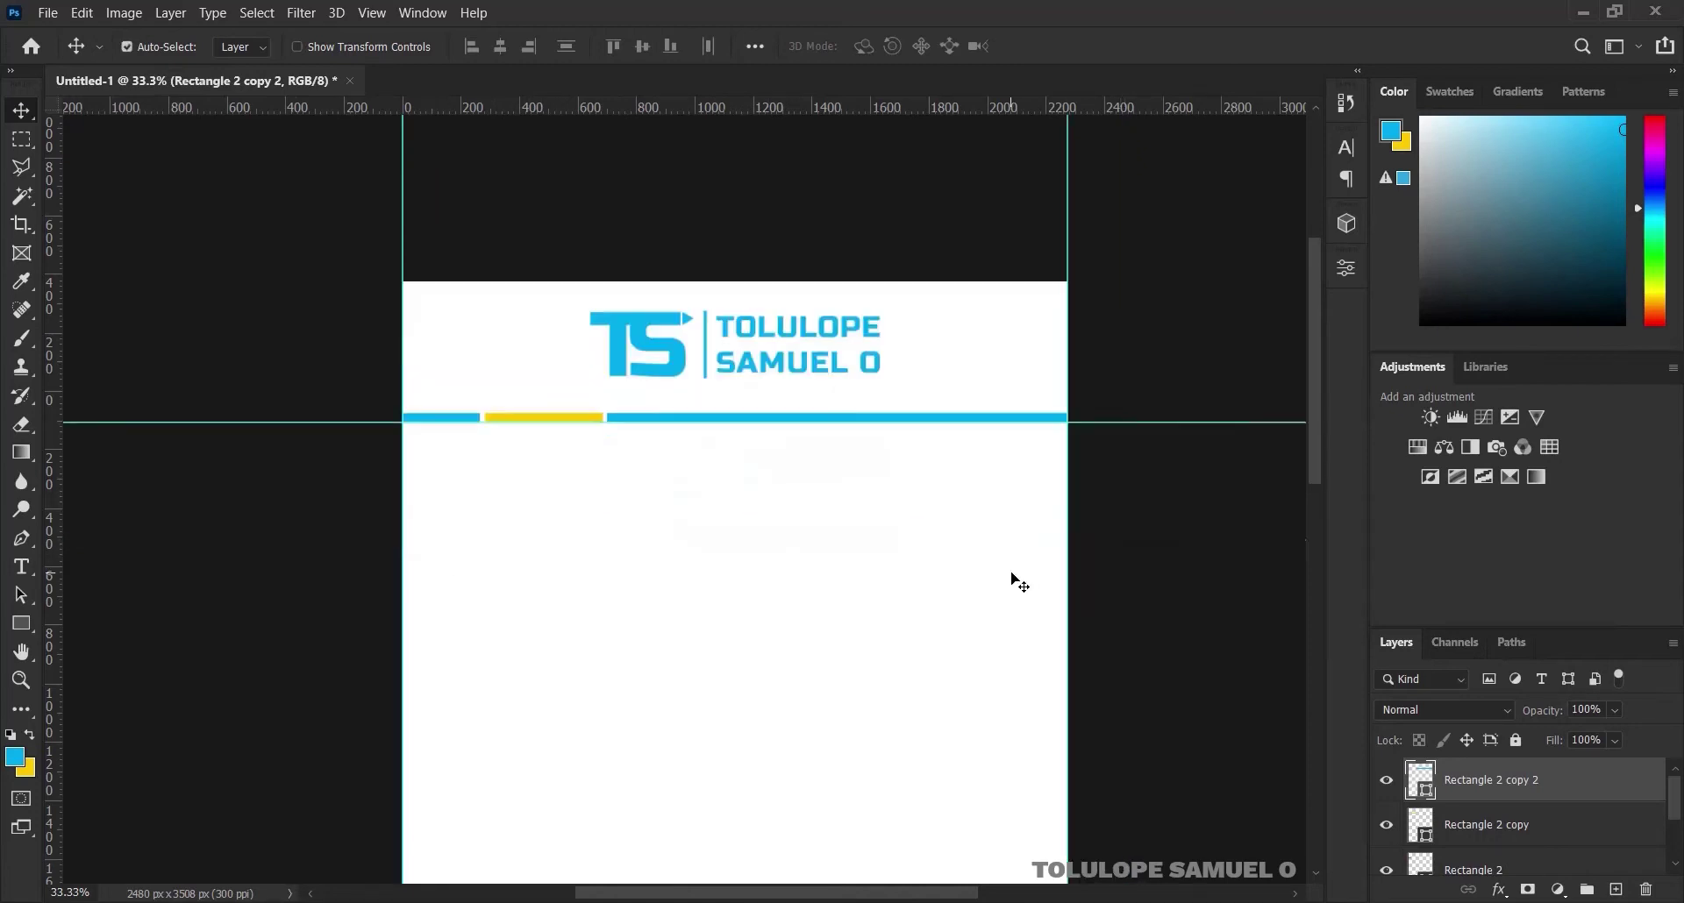
pyautogui.scroll(-1, 1015, 579)
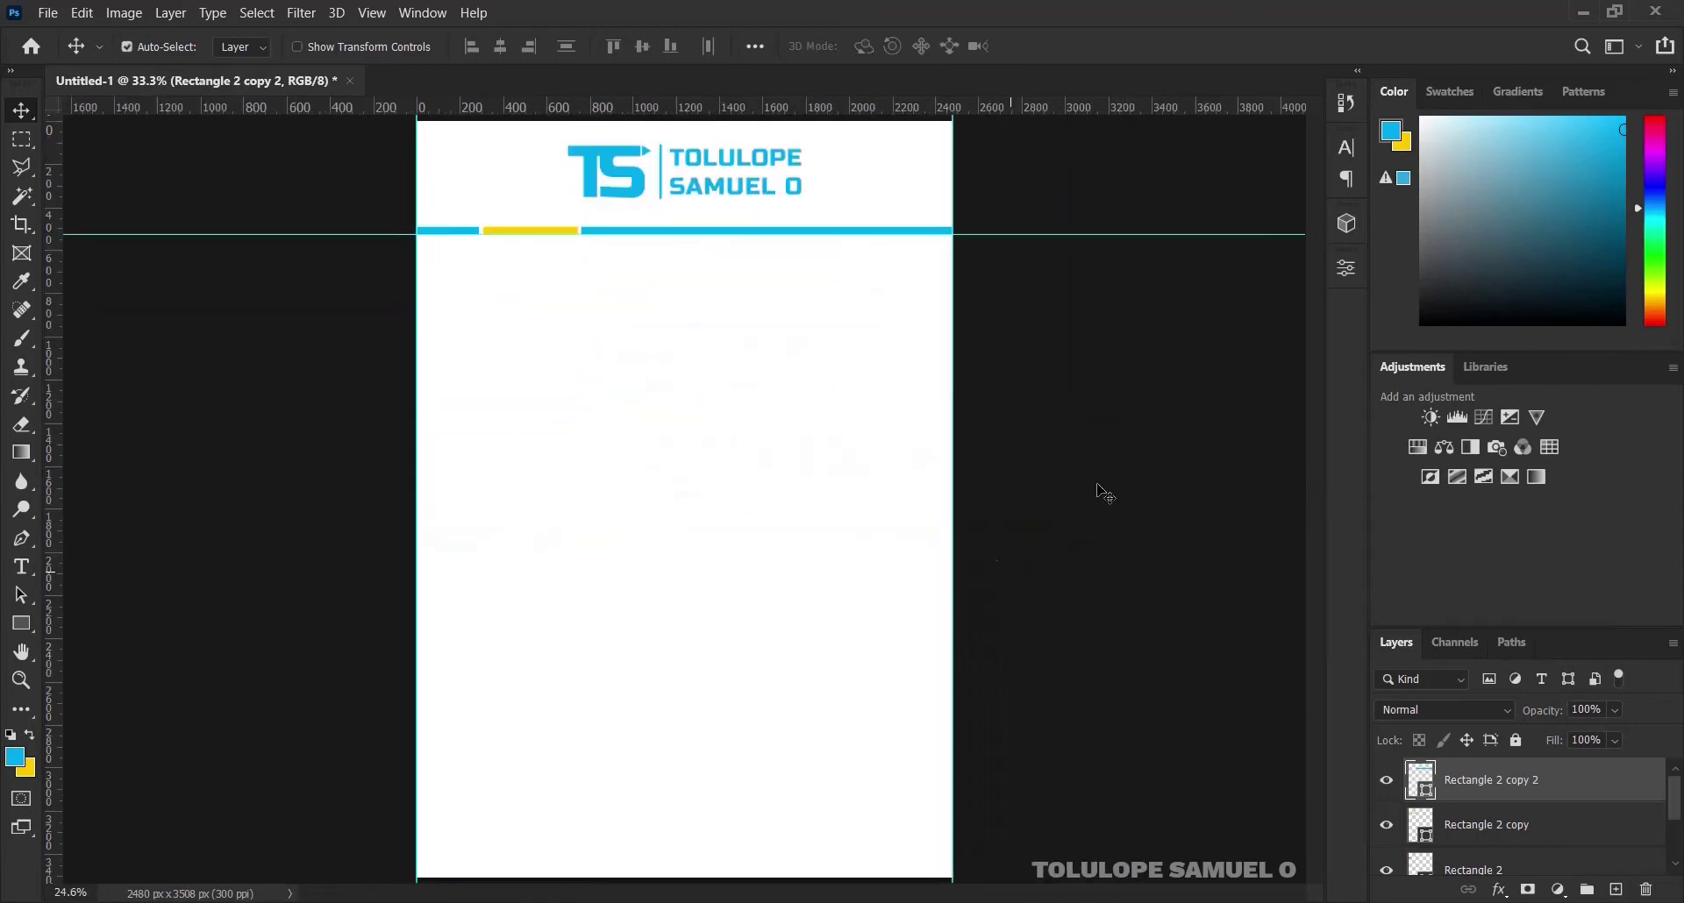
# Group the three divider bar layers as RECTANGLE and nudge the group up slightly
pyautogui.keyDown('shift'); pyautogui.click(1485, 872); pyautogui.keyUp('shift')
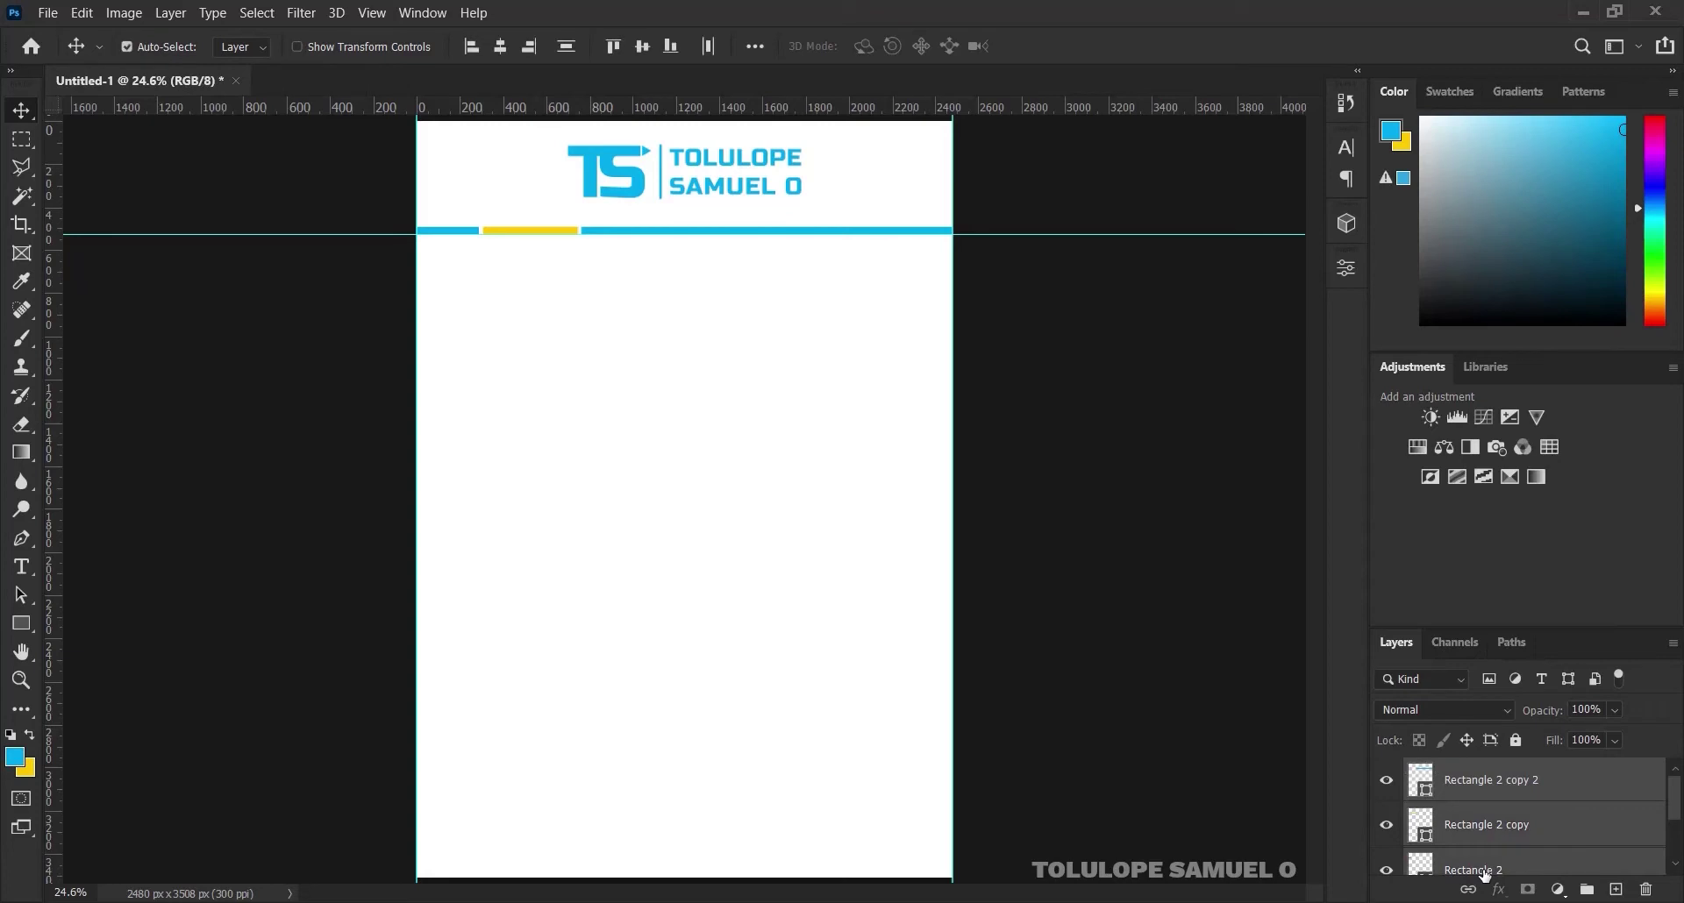
pyautogui.hotkey('ctrl', 'g')
pyautogui.doubleClick(1479, 770)
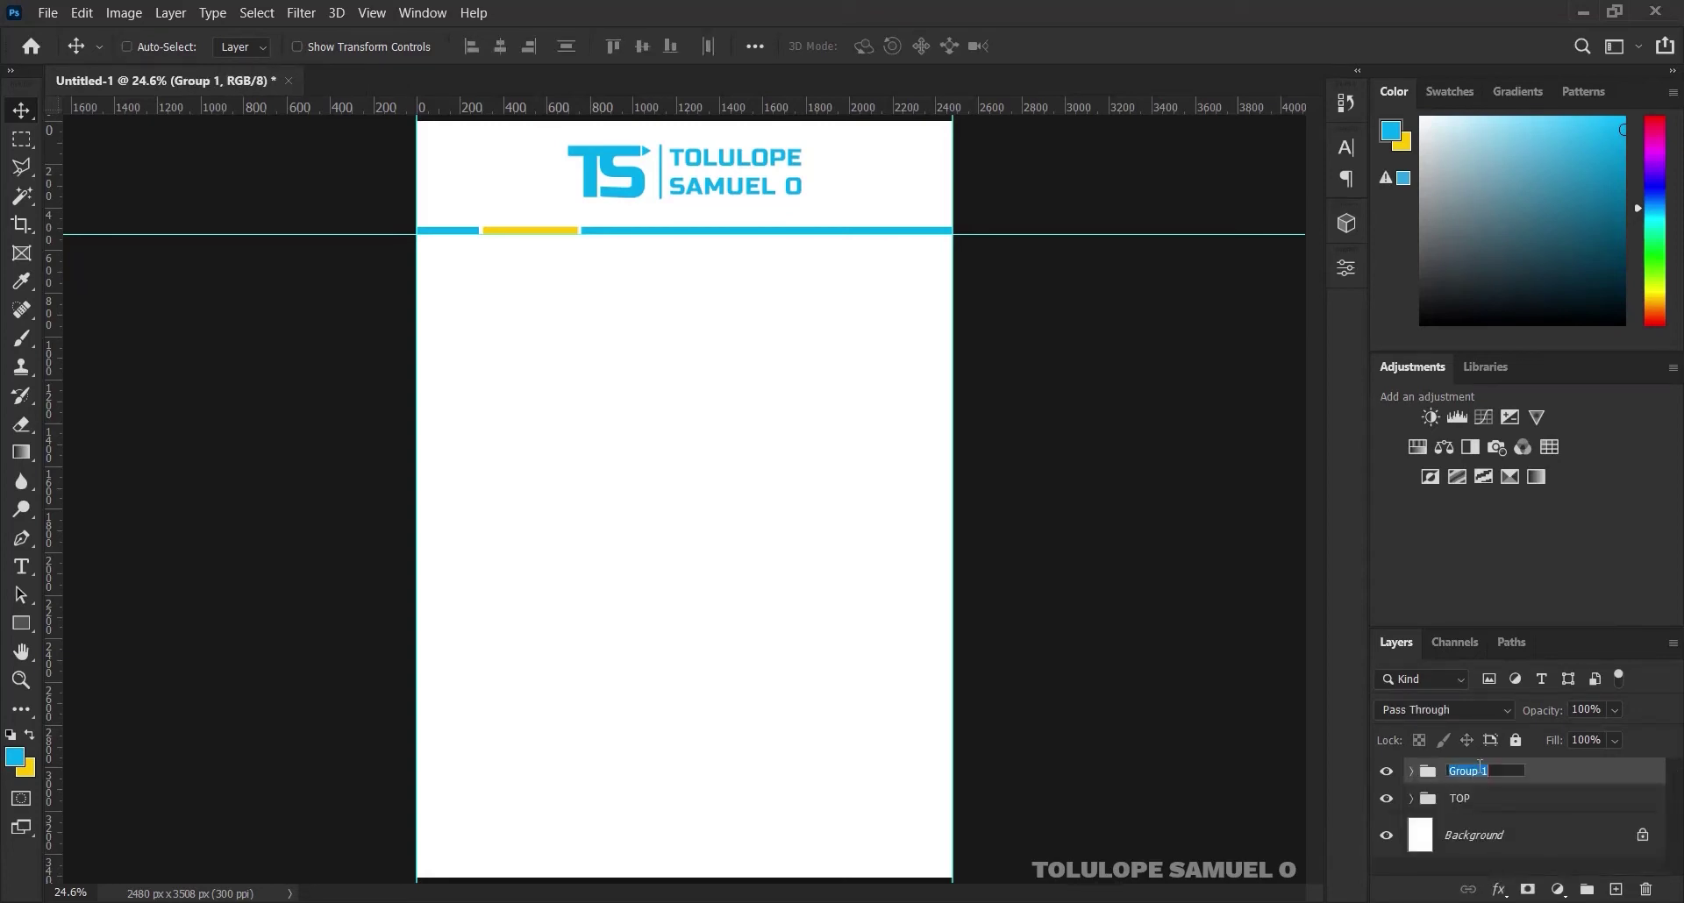
pyautogui.write('RECTANGLE')
pyautogui.press('Return')
pyautogui.hotkey('shift', 'Up')
pyautogui.hotkey('shift', 'Up')
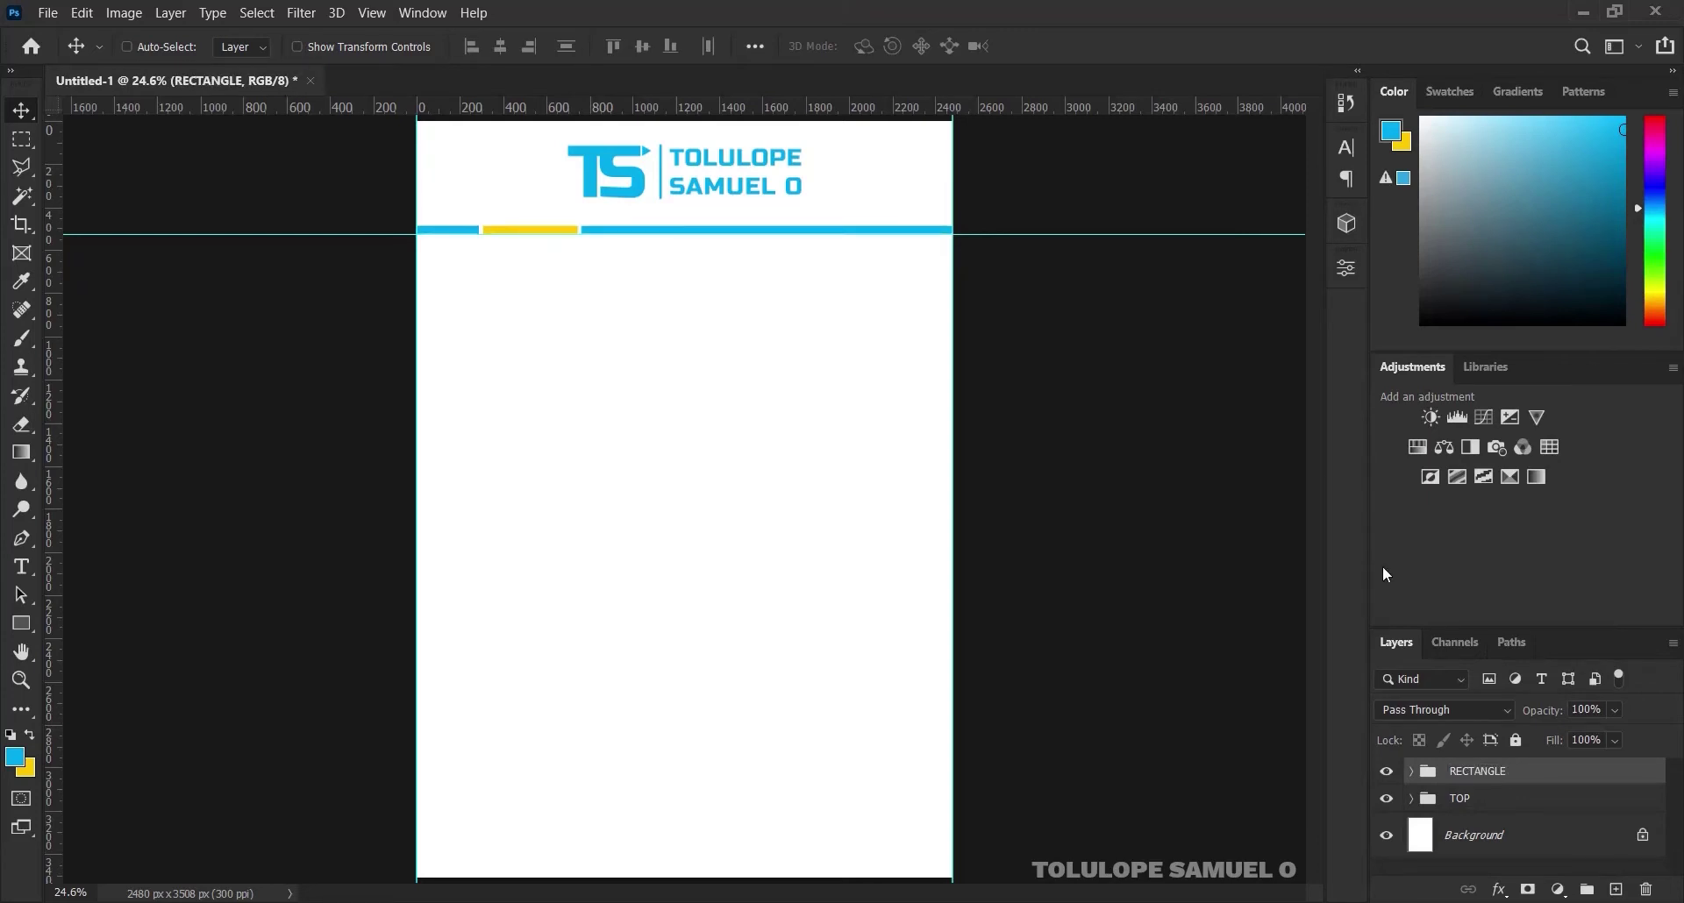
pyautogui.hotkey('shift', 'Up')
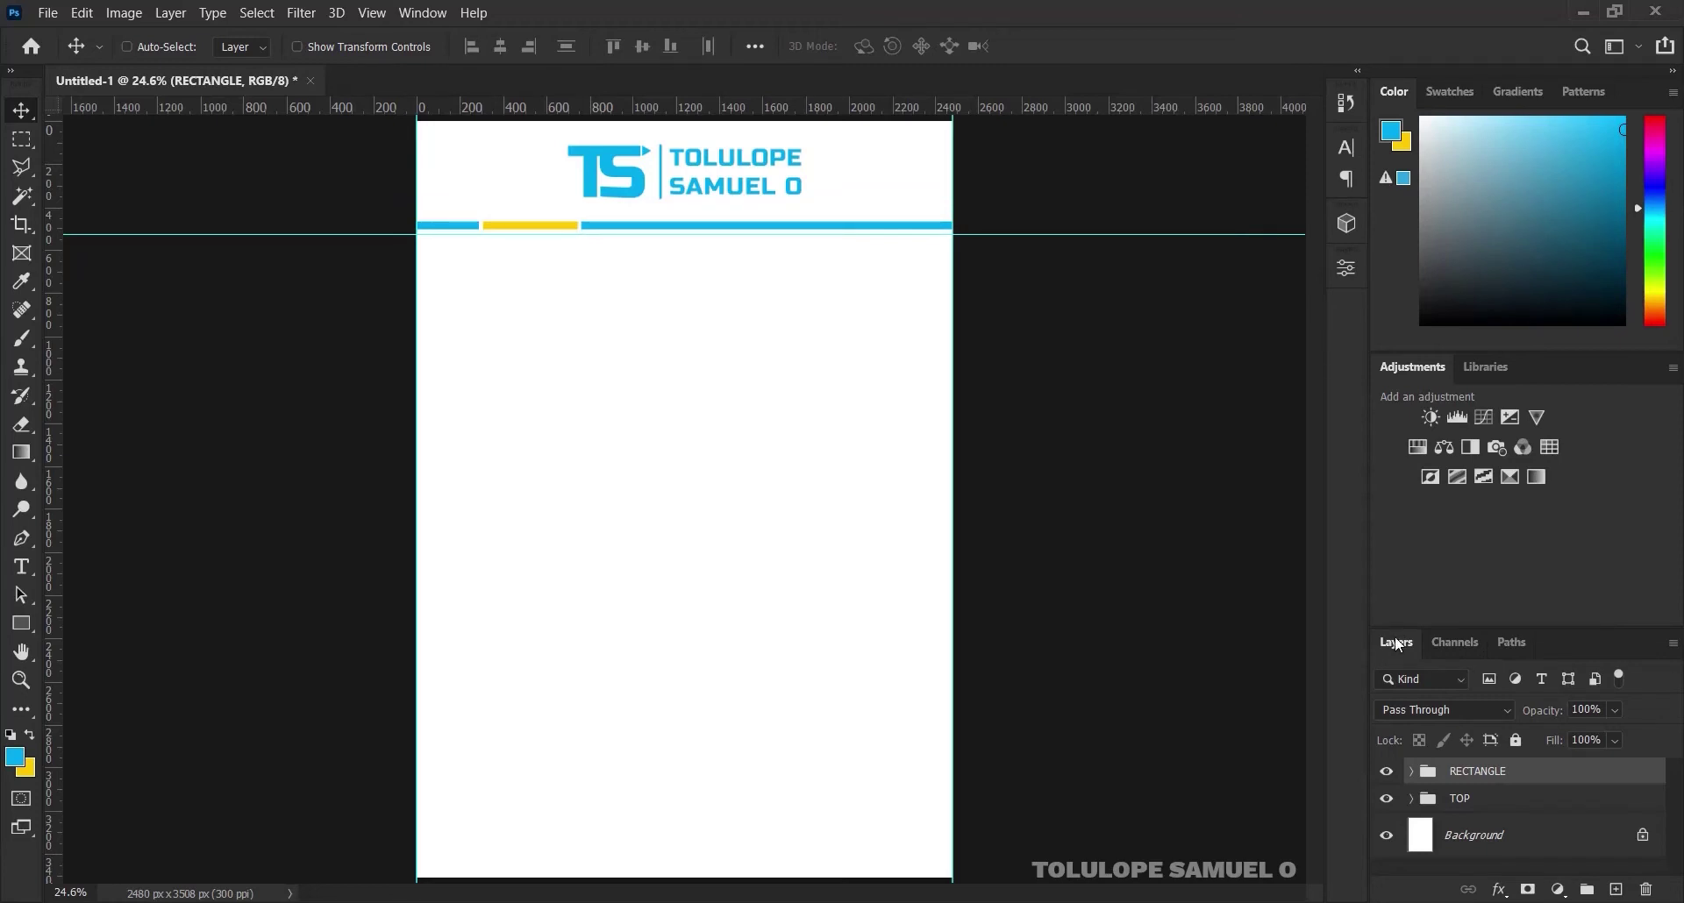
# Nudge the TOP logo group down a little and check its spacing
pyautogui.click(1478, 799)
pyautogui.hotkey('shift', 'Down')
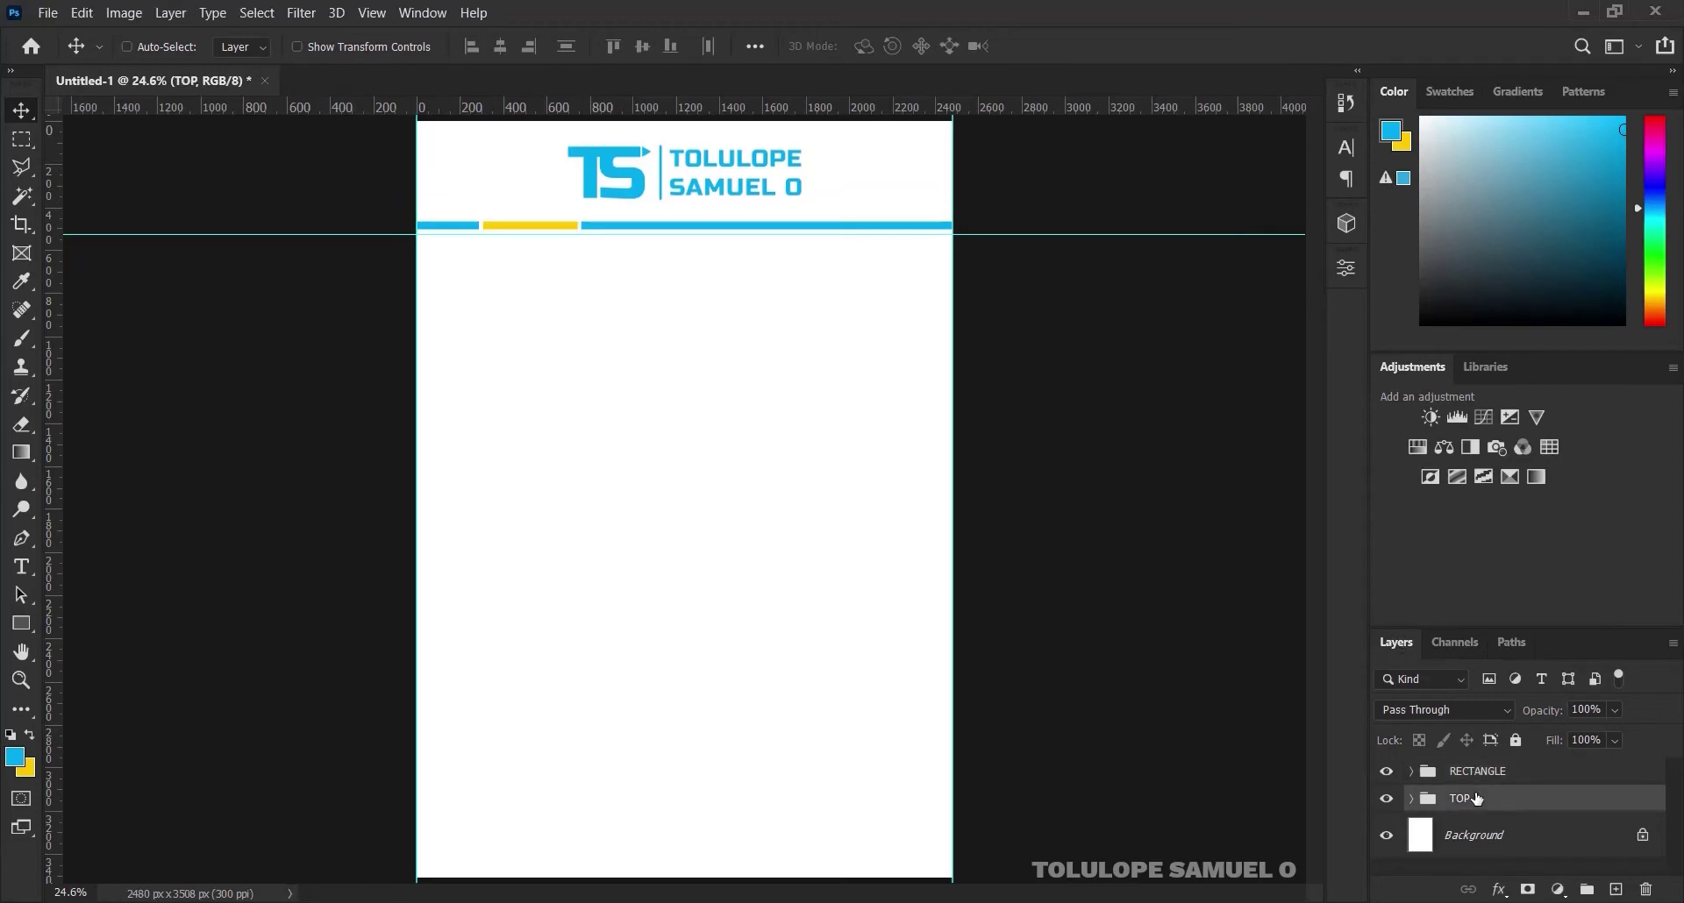
pyautogui.hotkey('shift', 'Down')
pyautogui.hotkey('shift', 'Down')
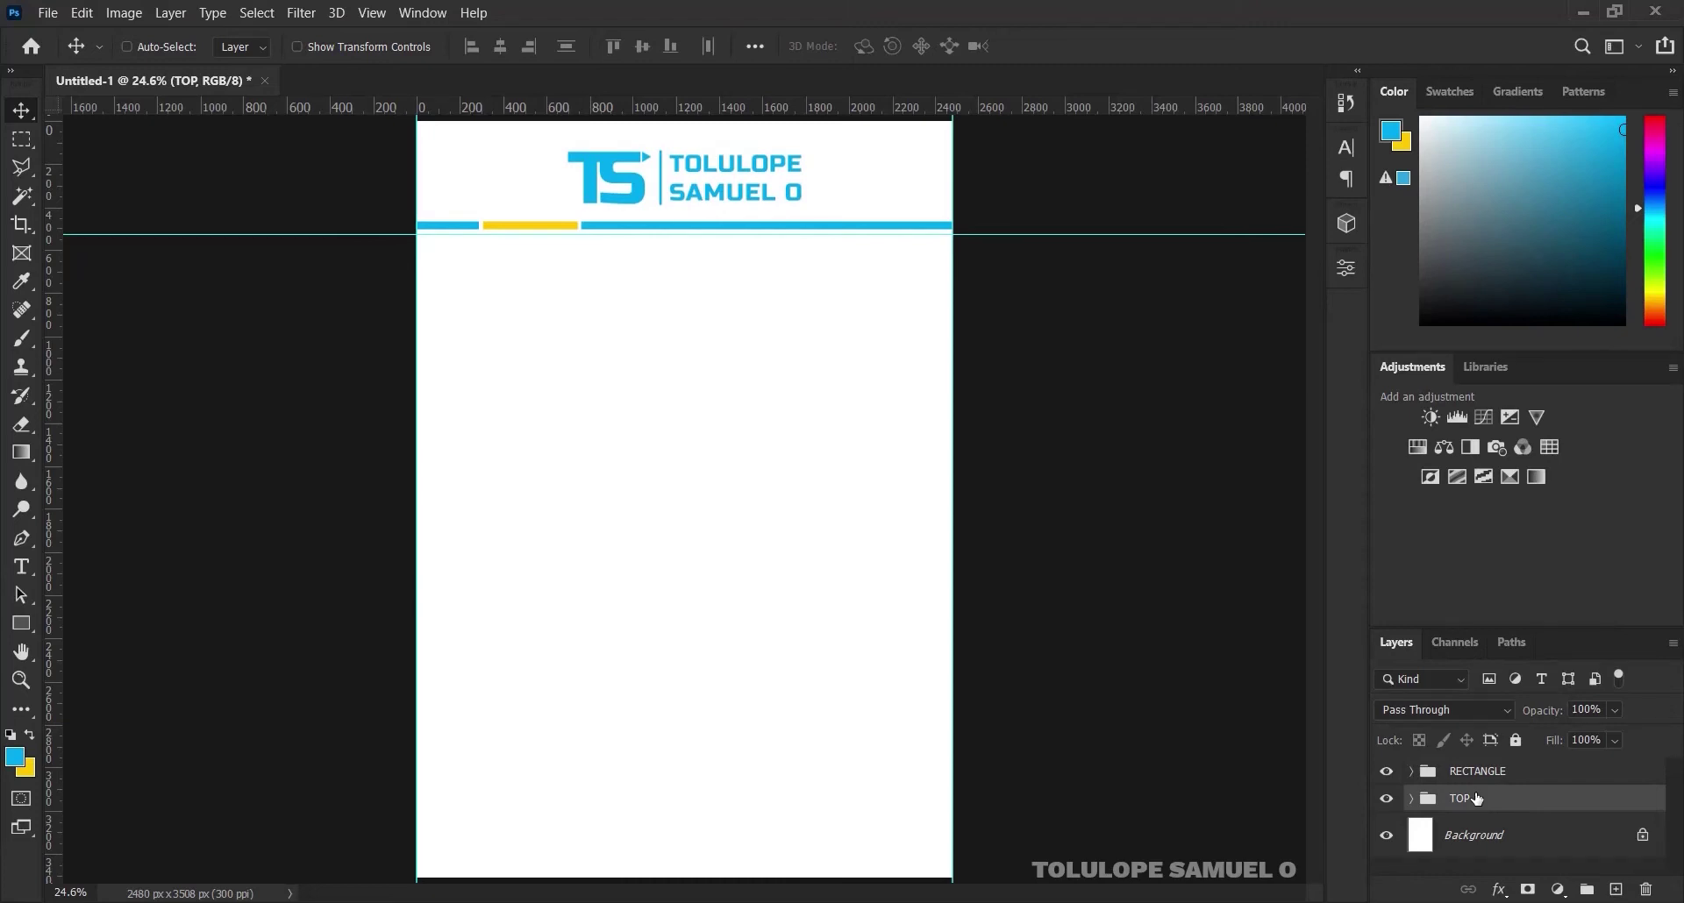
pyautogui.press('ctrl')
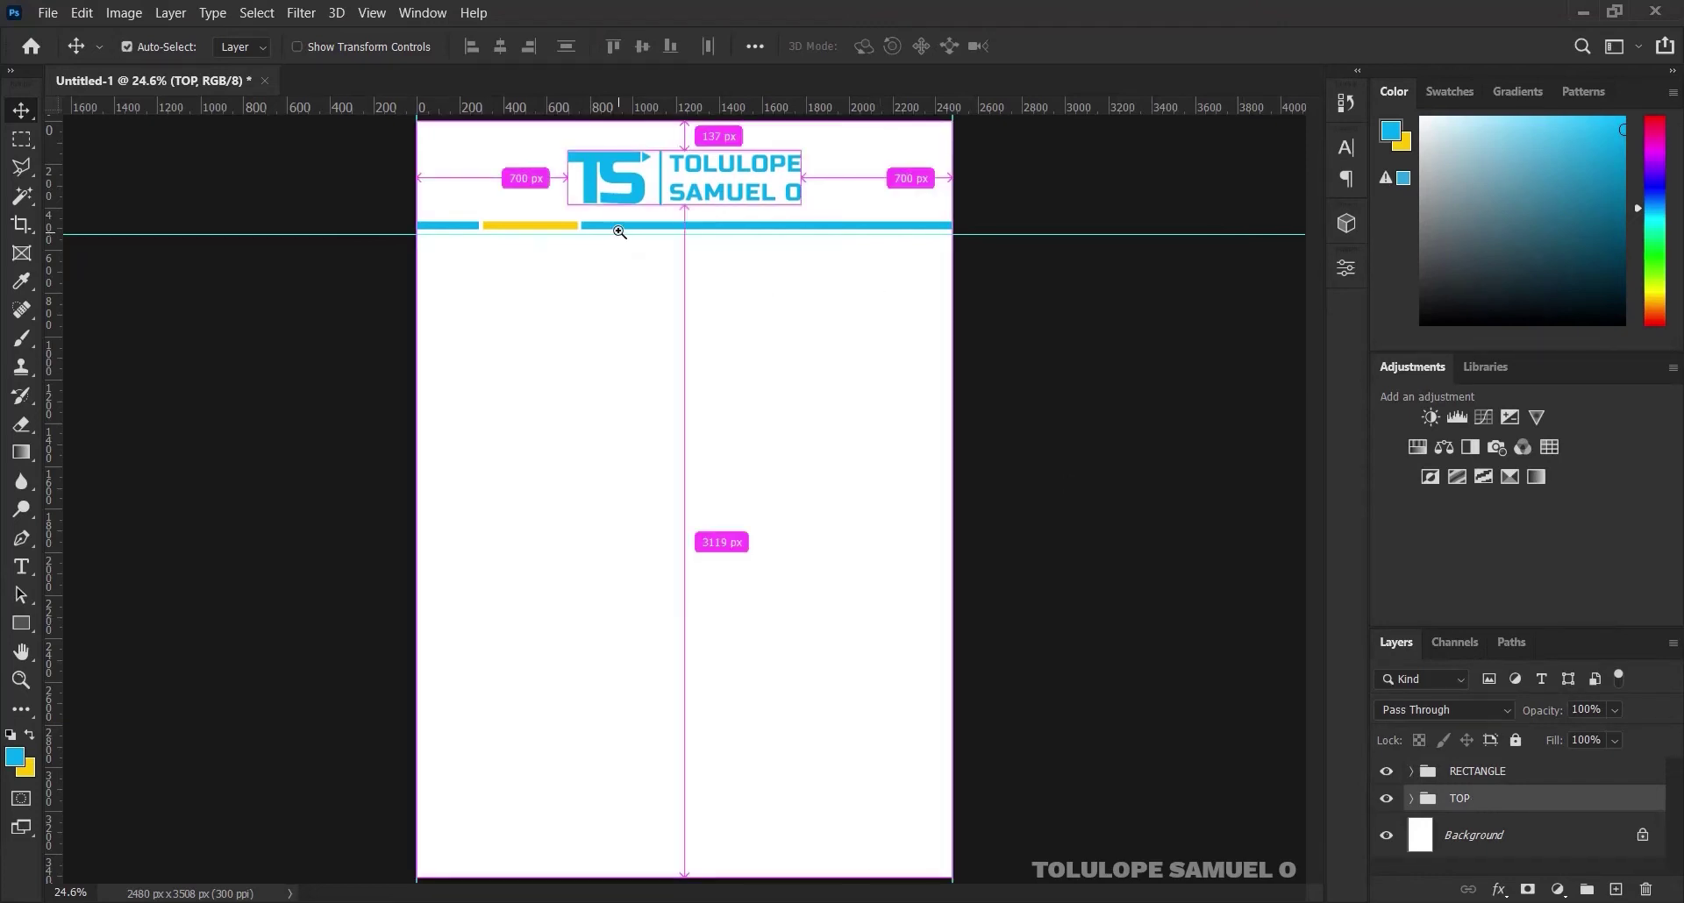
# Scale the RECTANGLE divider strip's height down to about 52.78% from the top
pyautogui.moveTo(620, 234); pyautogui.dragTo(619, 224)
pyautogui.click(619, 225)
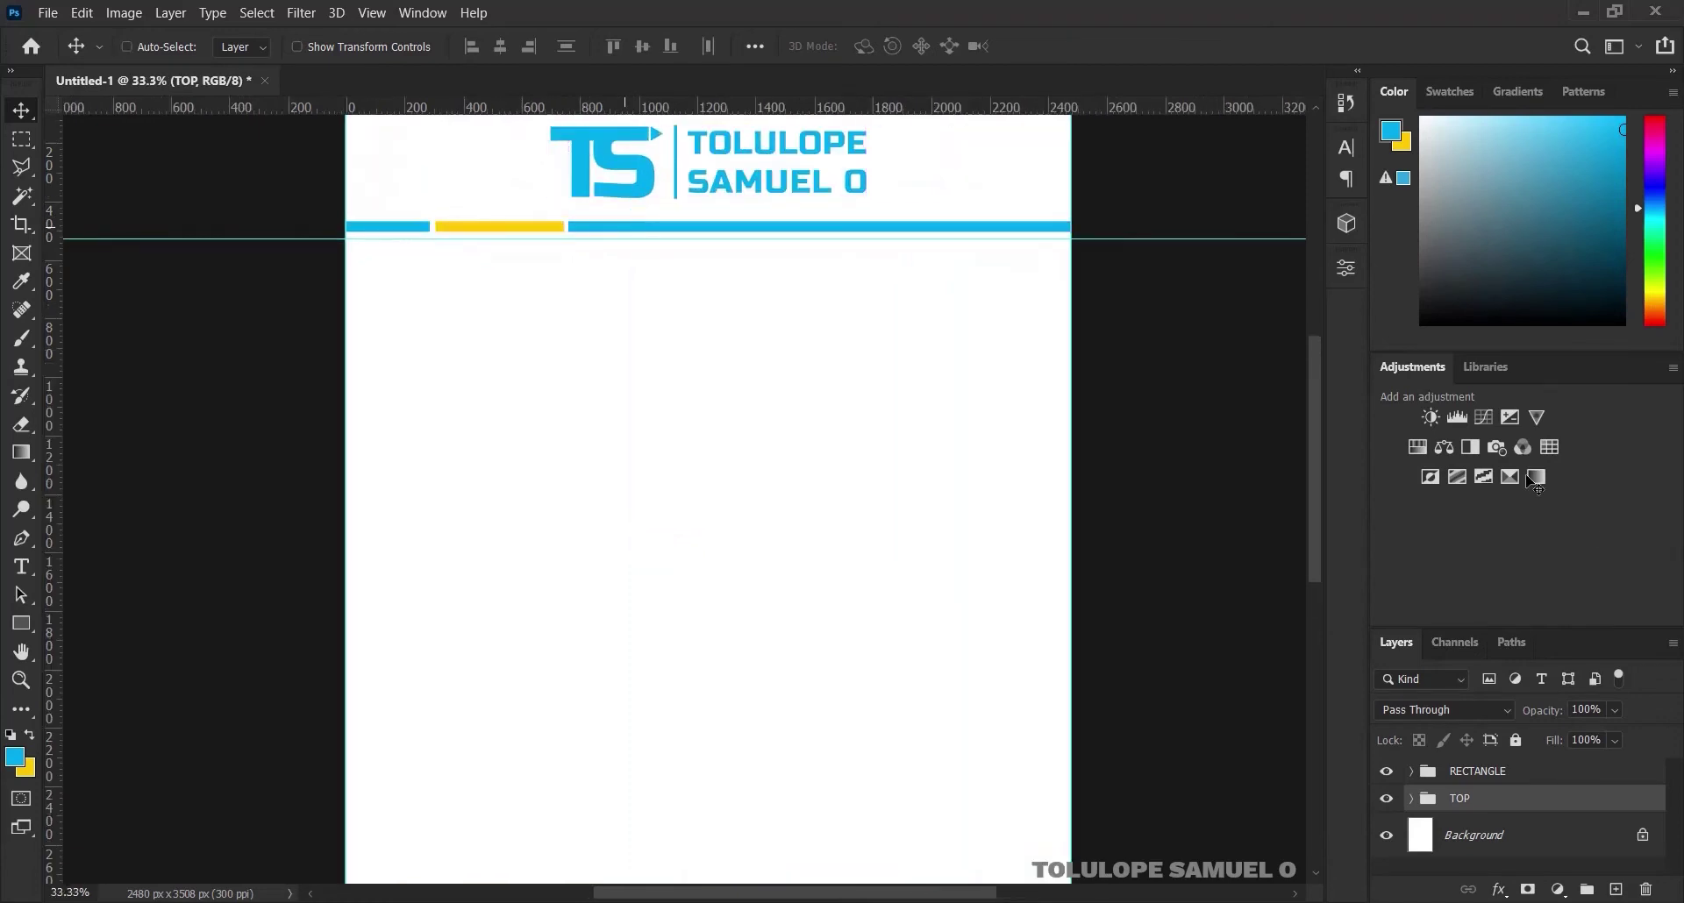
pyautogui.click(1499, 777)
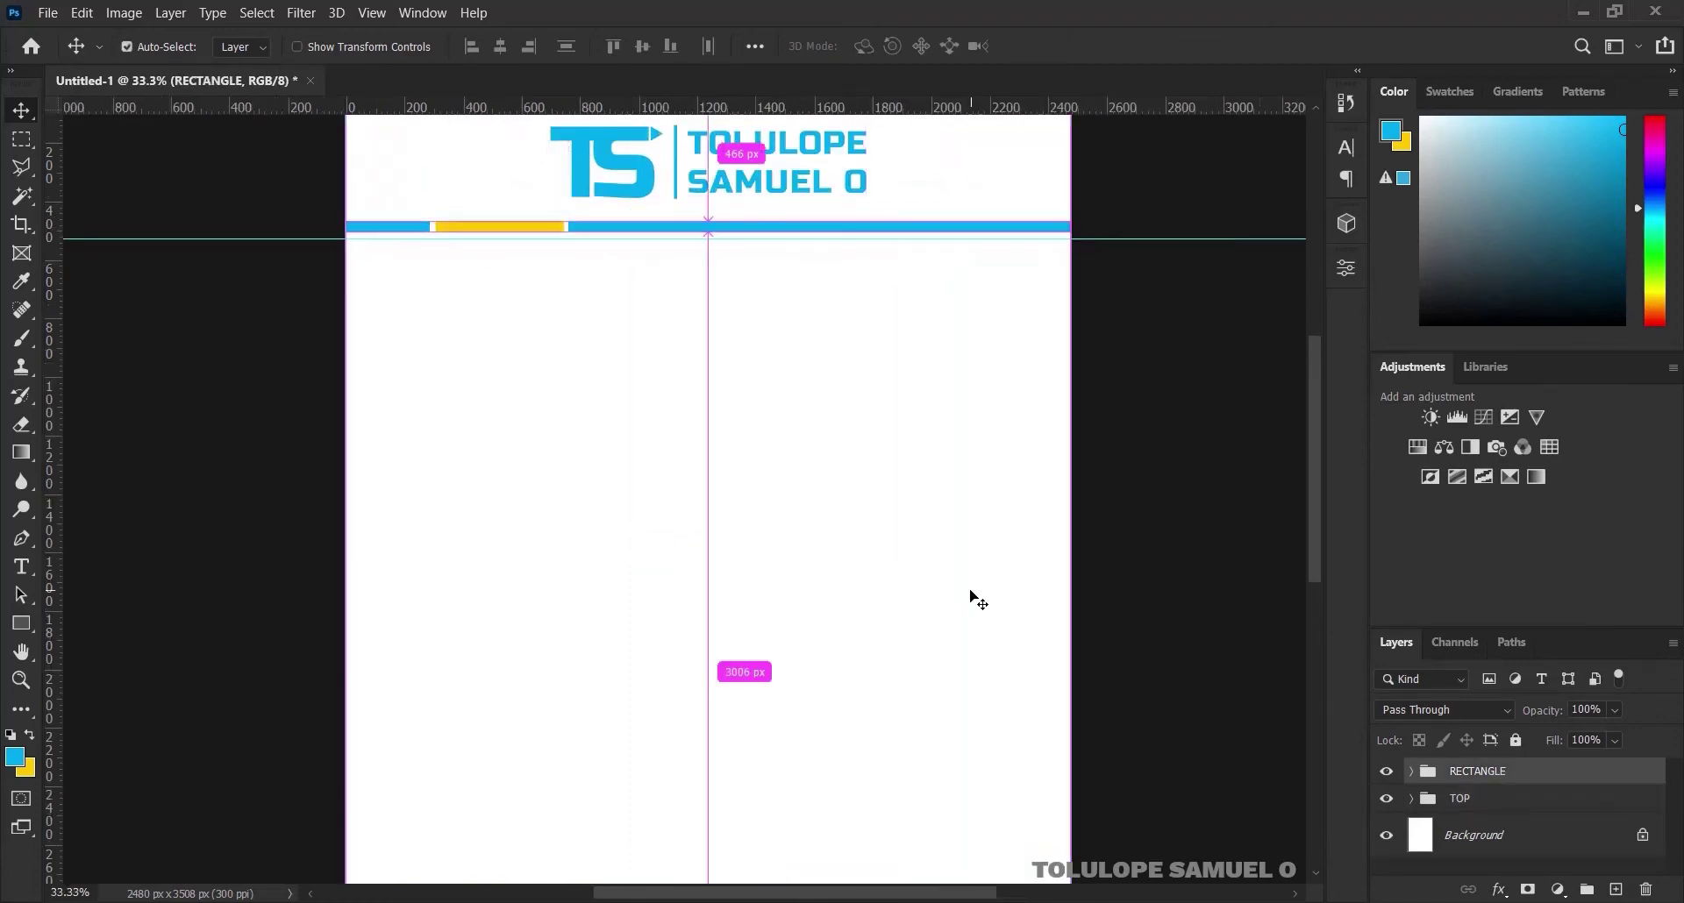
pyautogui.hotkey('ctrl', 't')
pyautogui.click(696, 218)
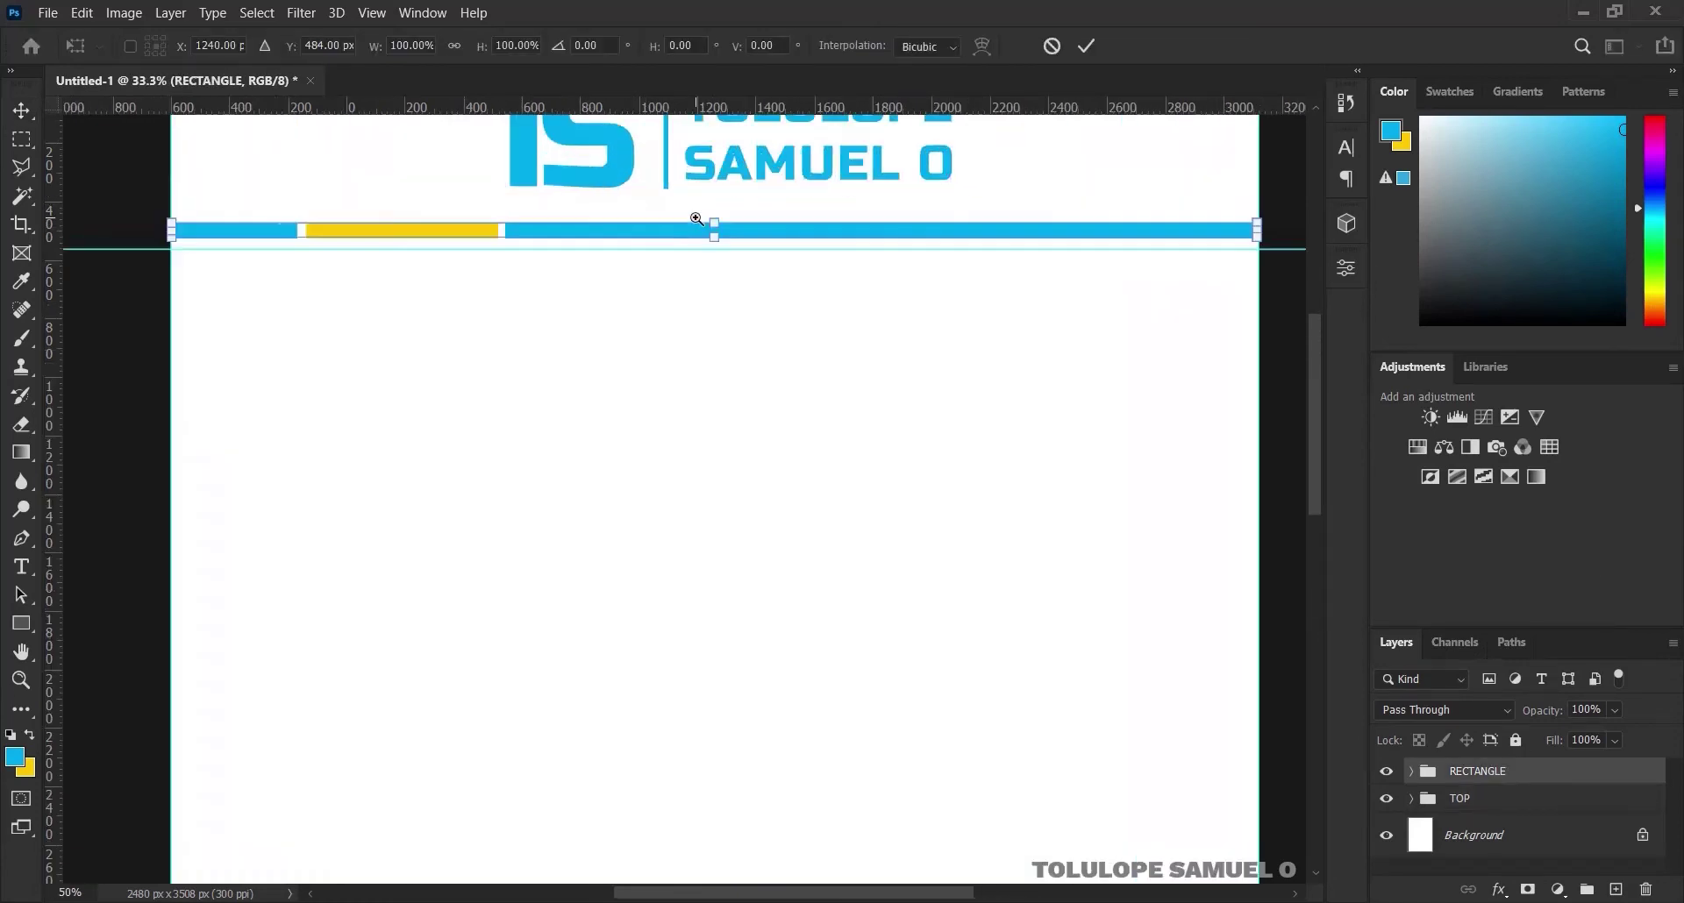
pyautogui.click(699, 225)
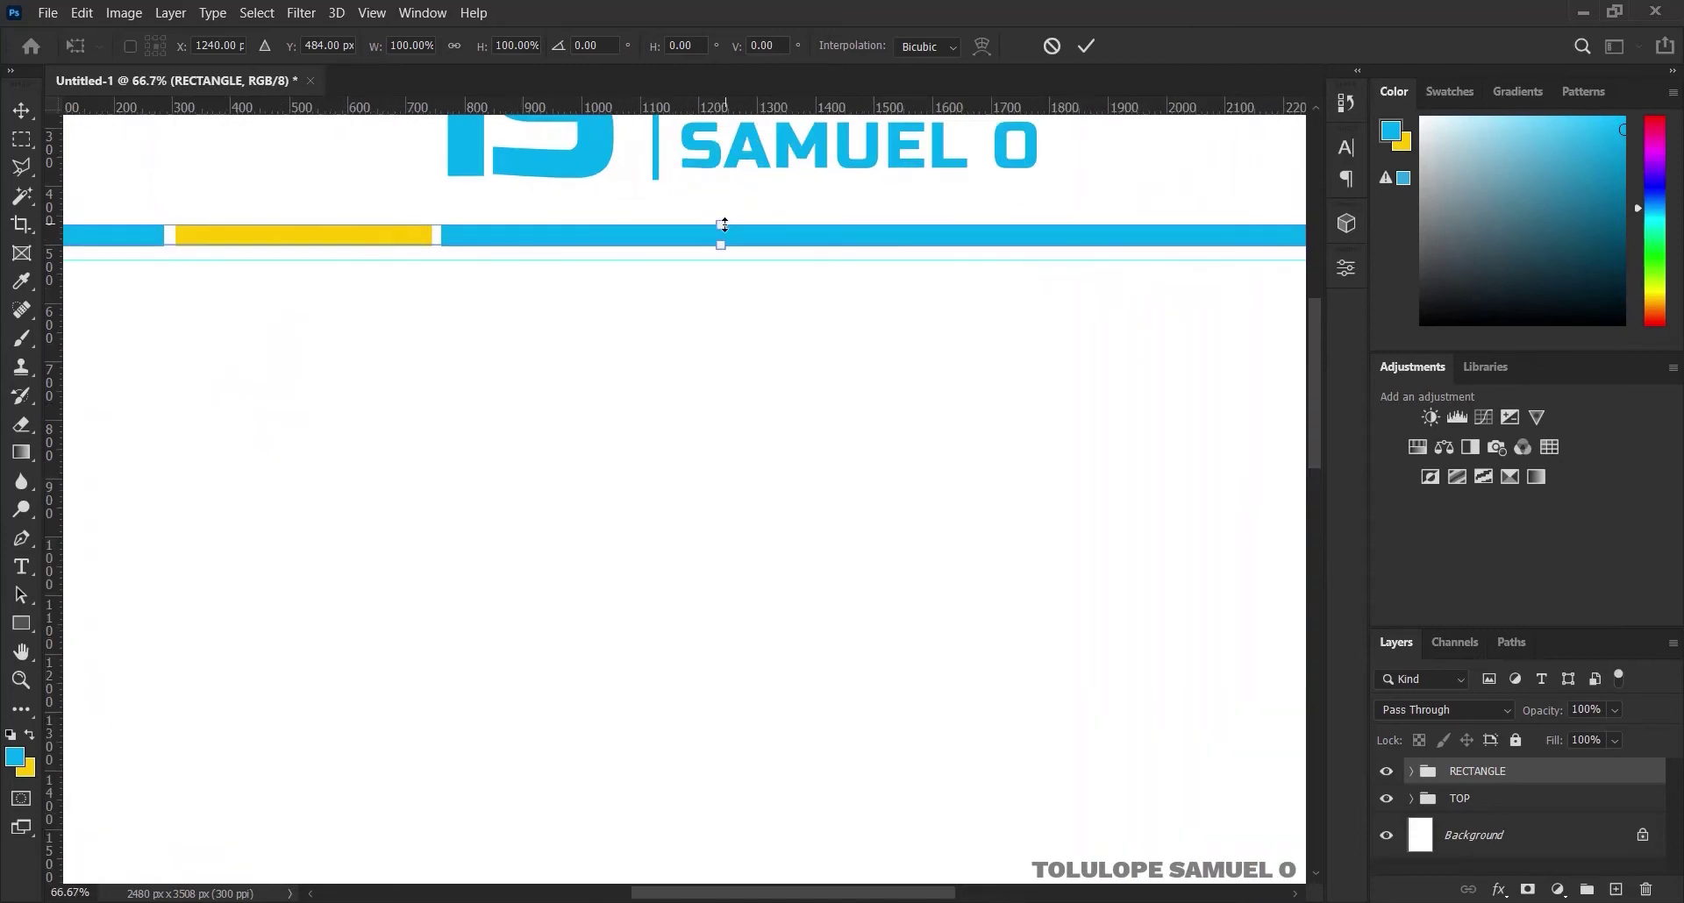
pyautogui.moveTo(723, 226); pyautogui.dragTo(722, 237)
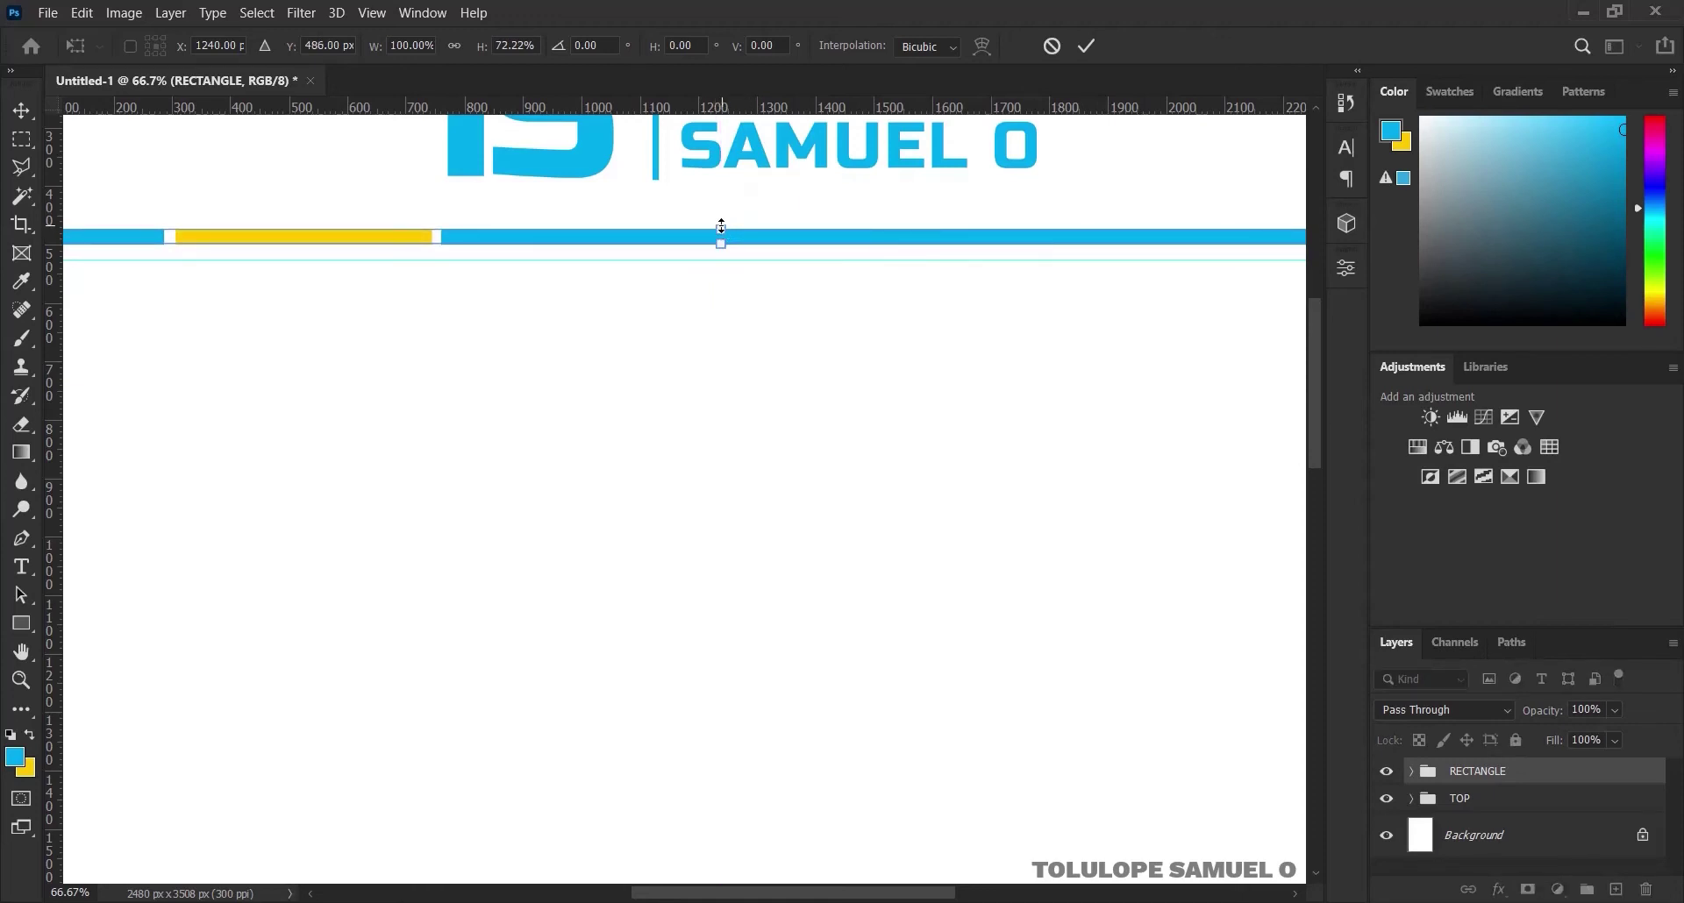
pyautogui.moveTo(722, 227); pyautogui.dragTo(721, 231)
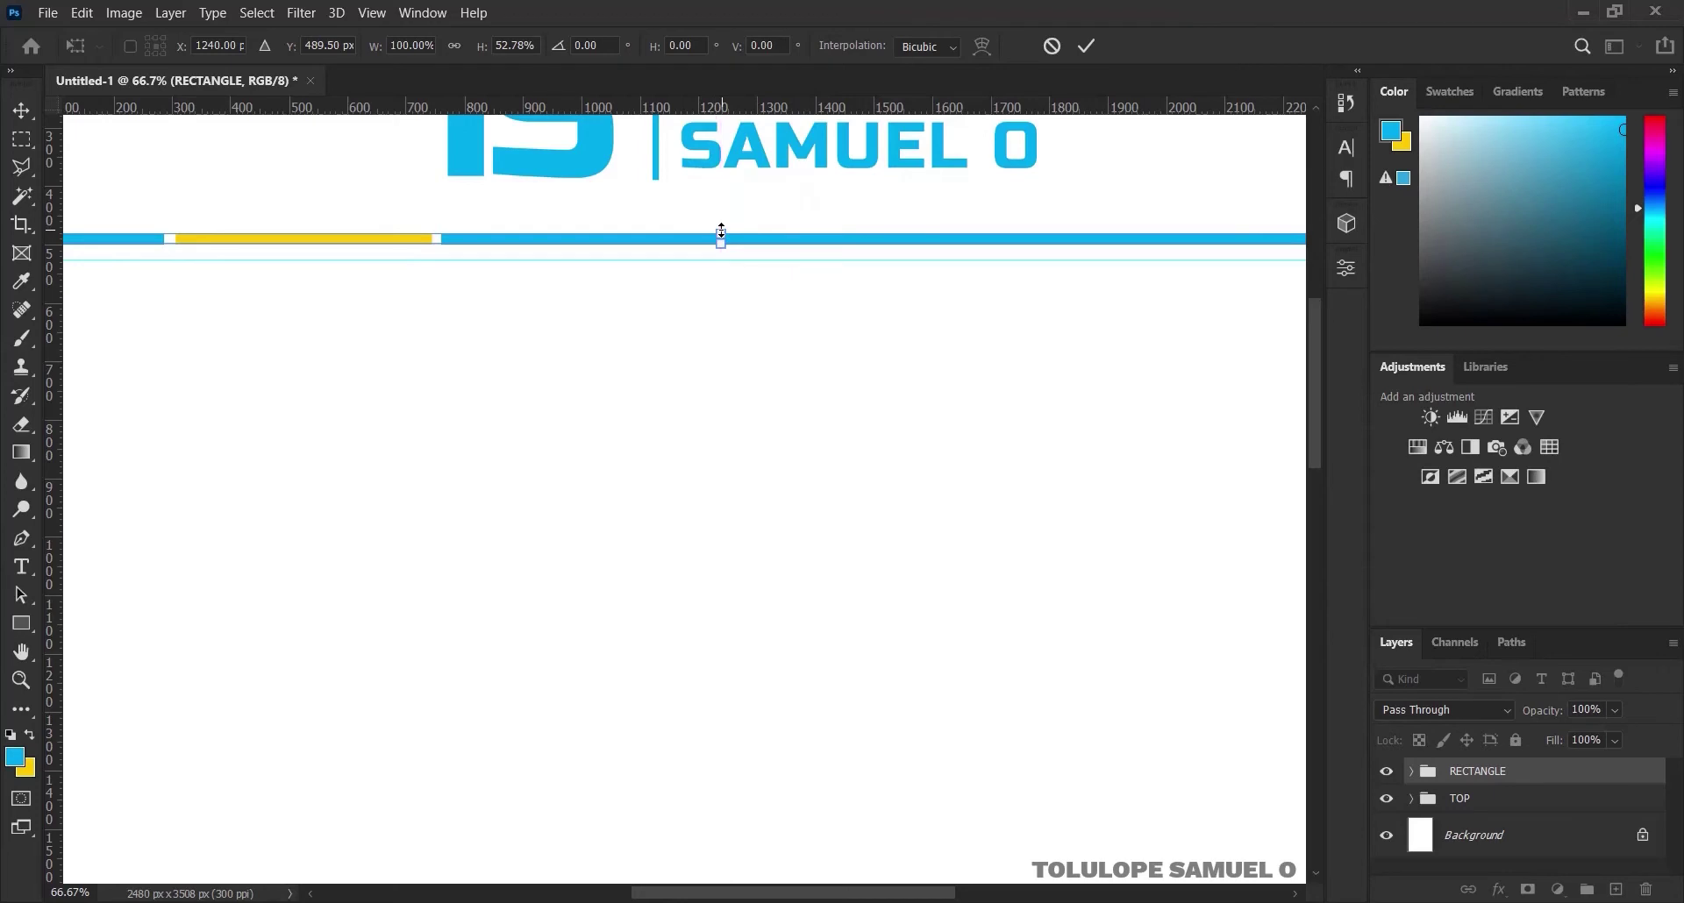
pyautogui.click(1093, 41)
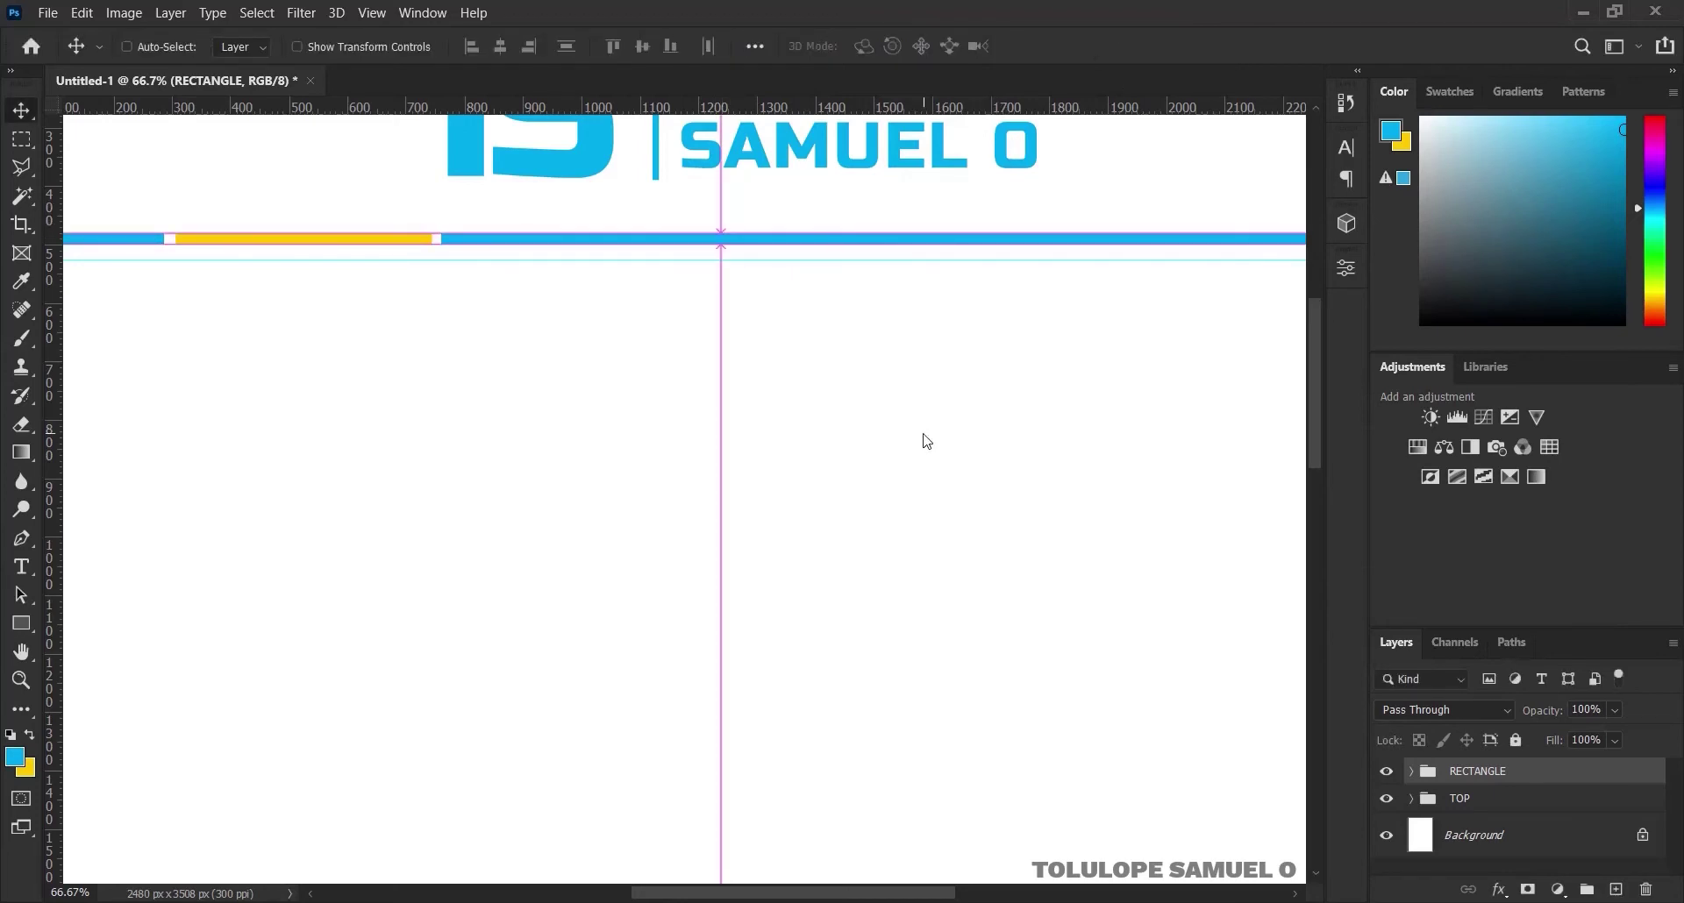
pyautogui.hotkey('ctrl', '0')
pyautogui.hotkey('ctrl', '0')
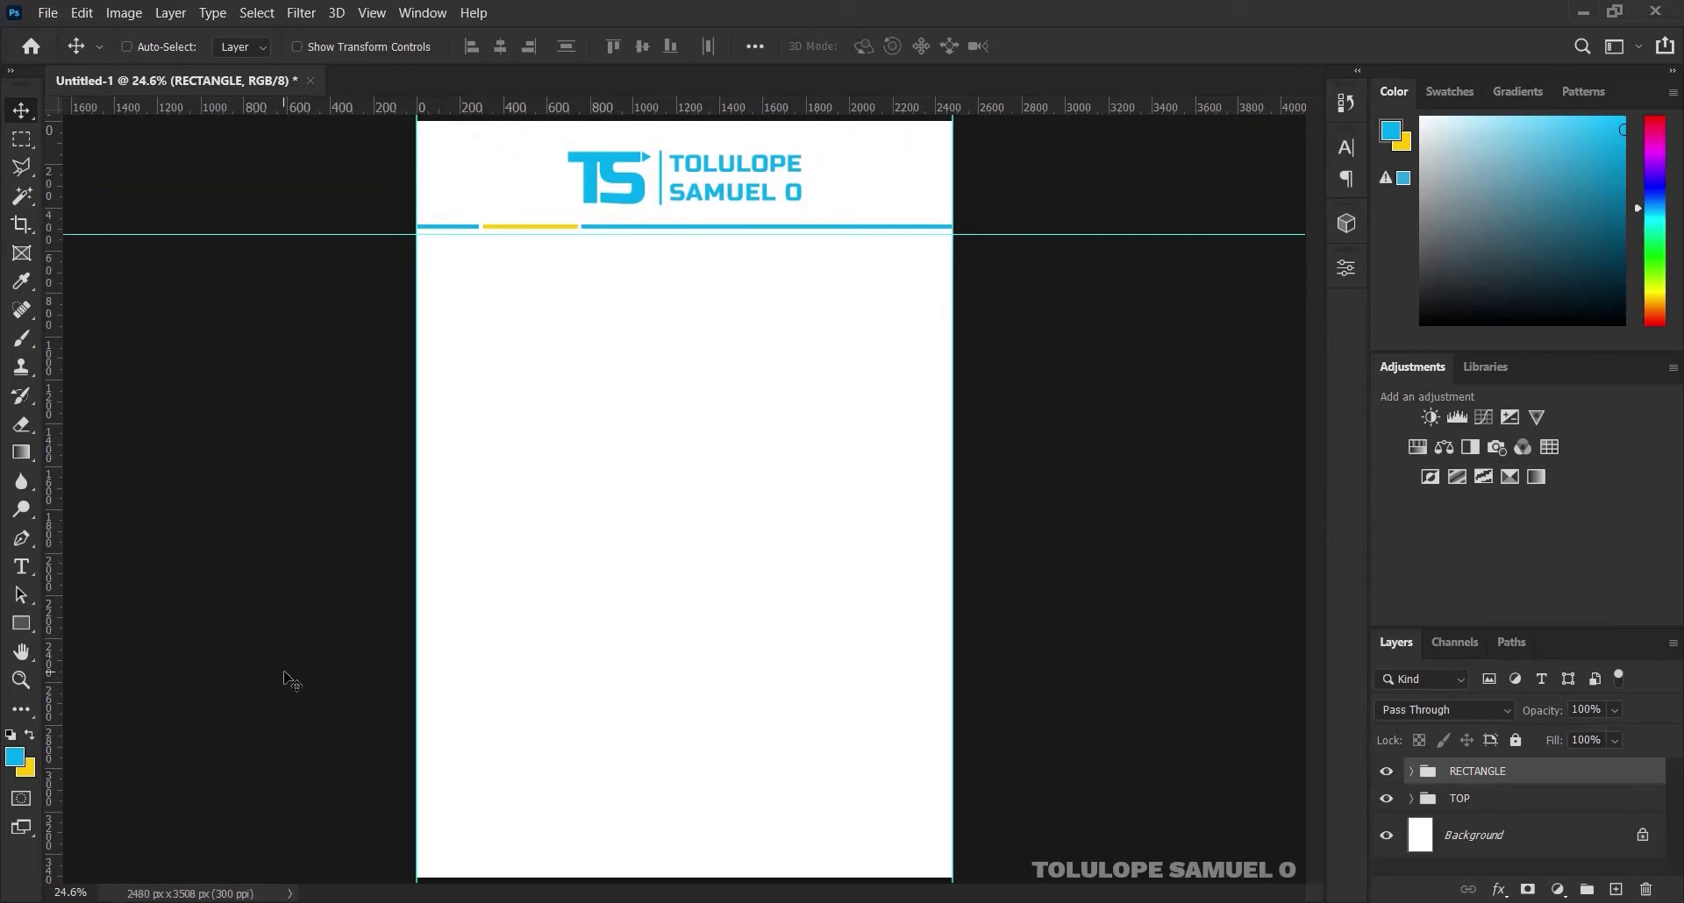
# Draw a wide blue rectangle and move it down to form a footer band at the page bottom
pyautogui.click(18, 625)
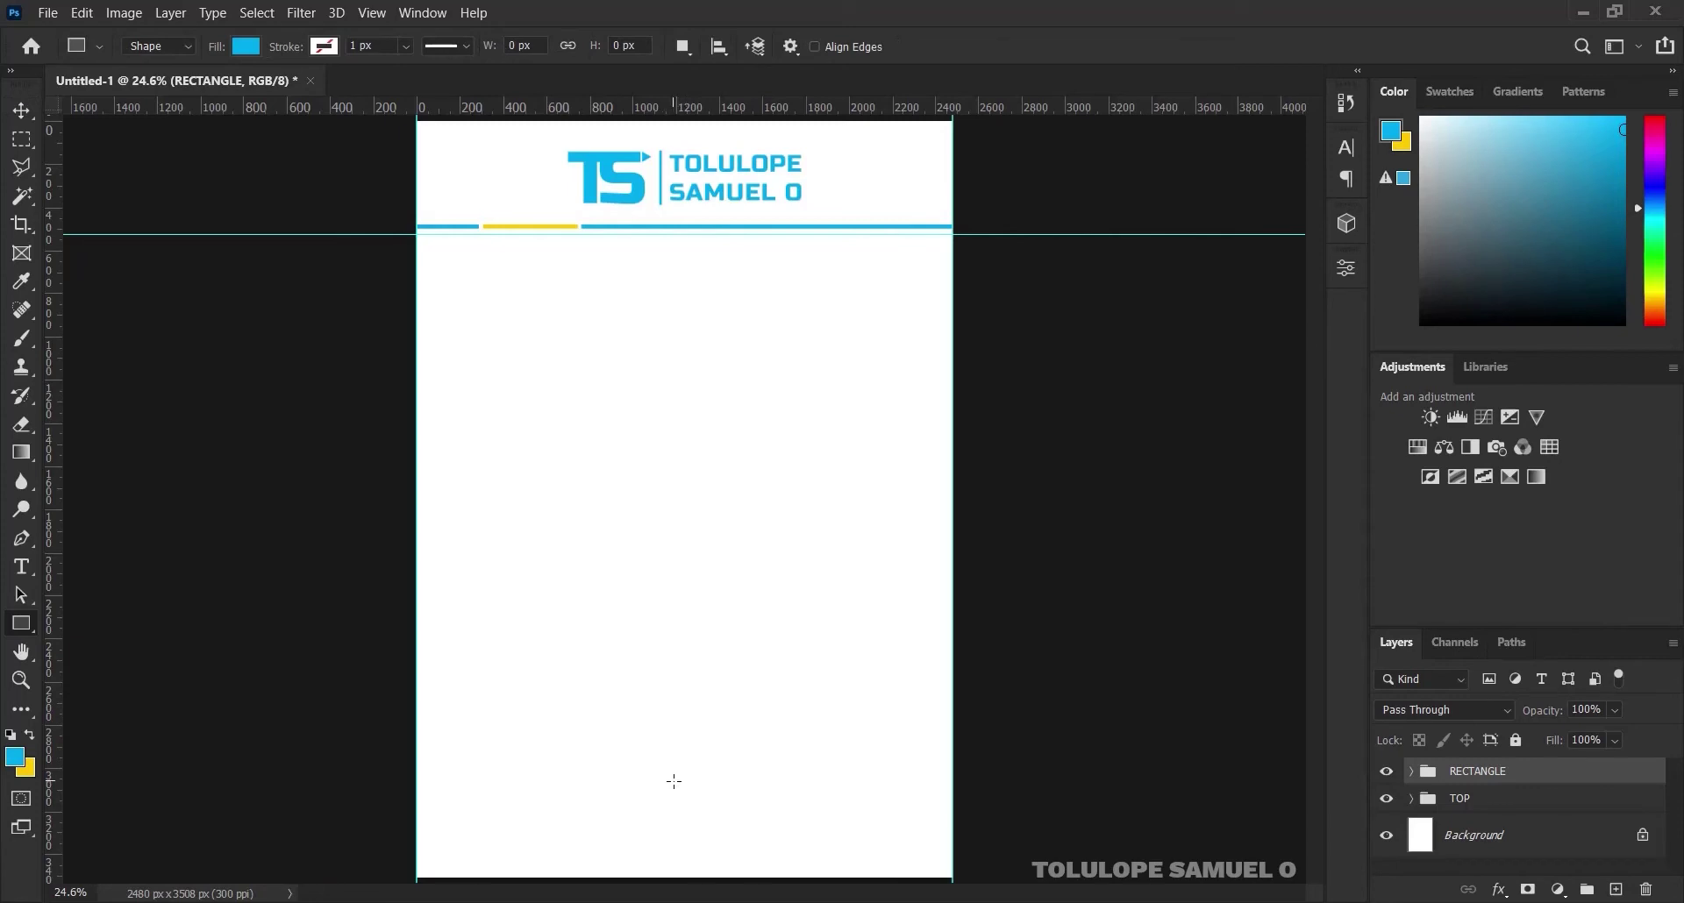
pyautogui.hotkey('ctrl', '+')
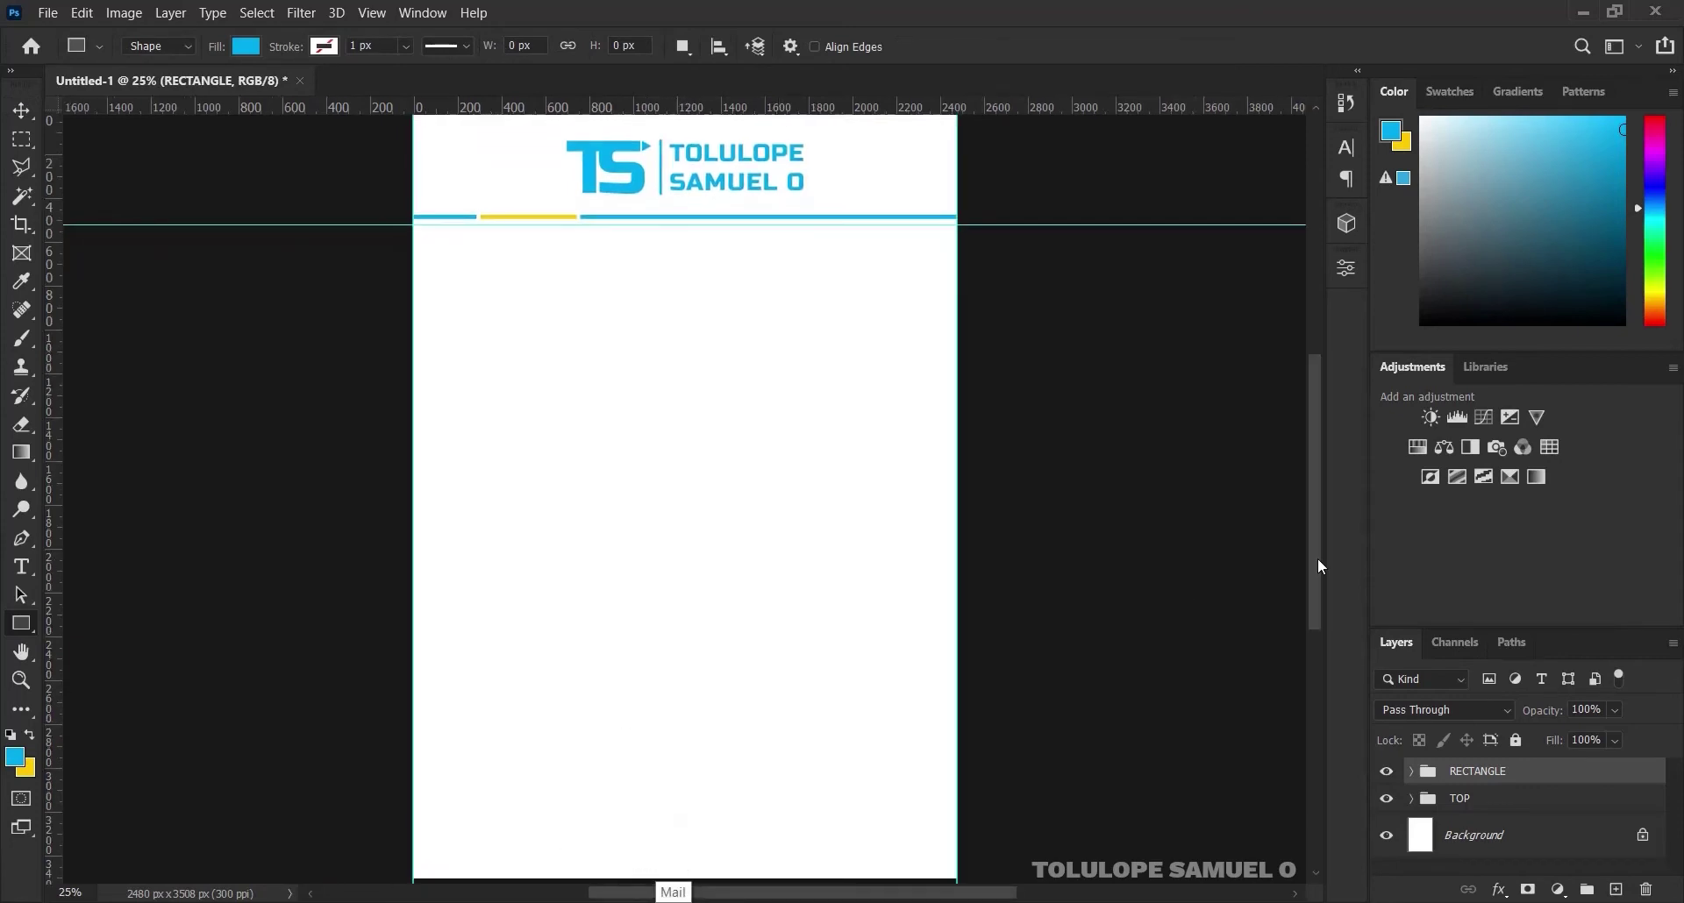
pyautogui.moveTo(1317, 567); pyautogui.dragTo(1310, 636)
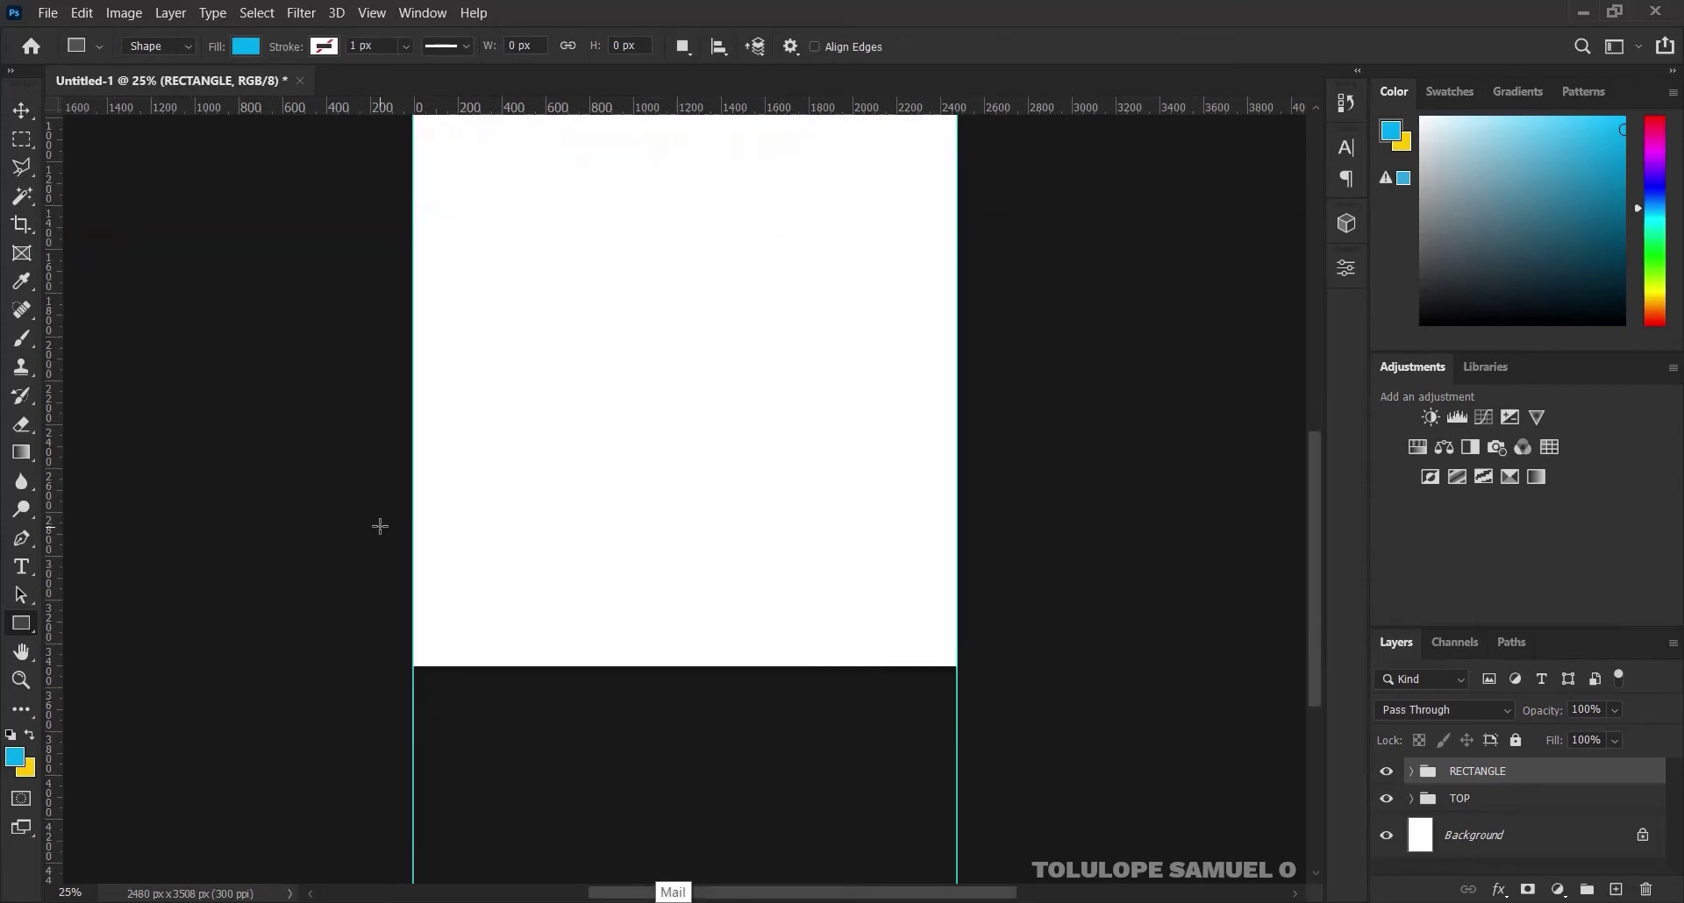
pyautogui.moveTo(378, 508); pyautogui.dragTo(1030, 702)
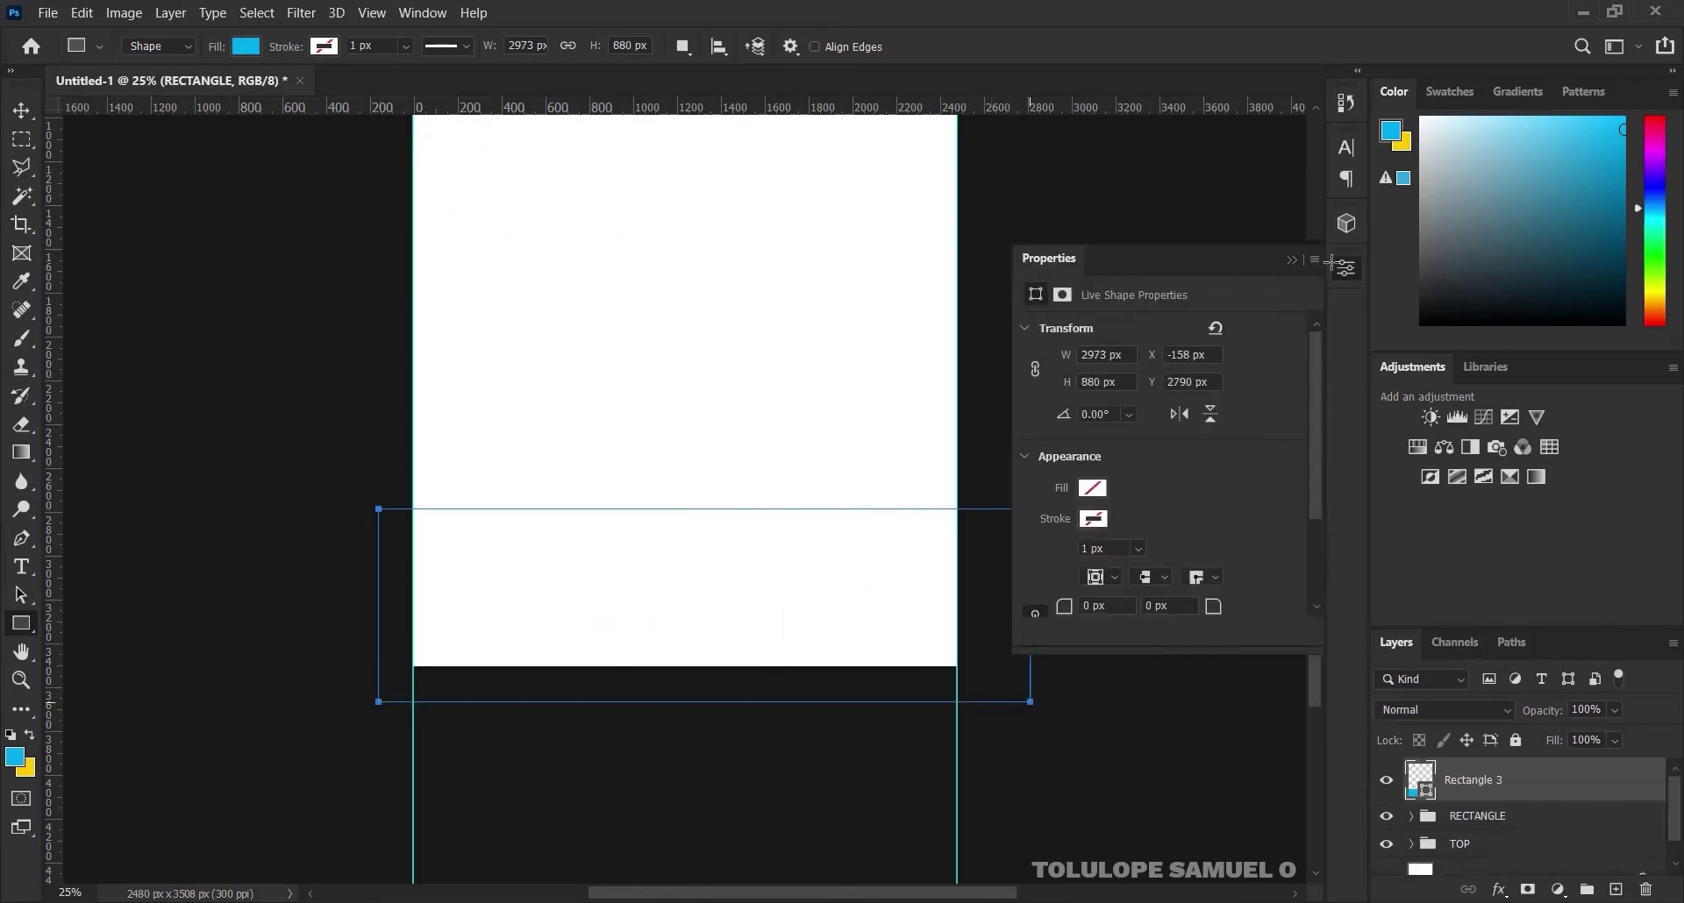
pyautogui.click(1294, 260)
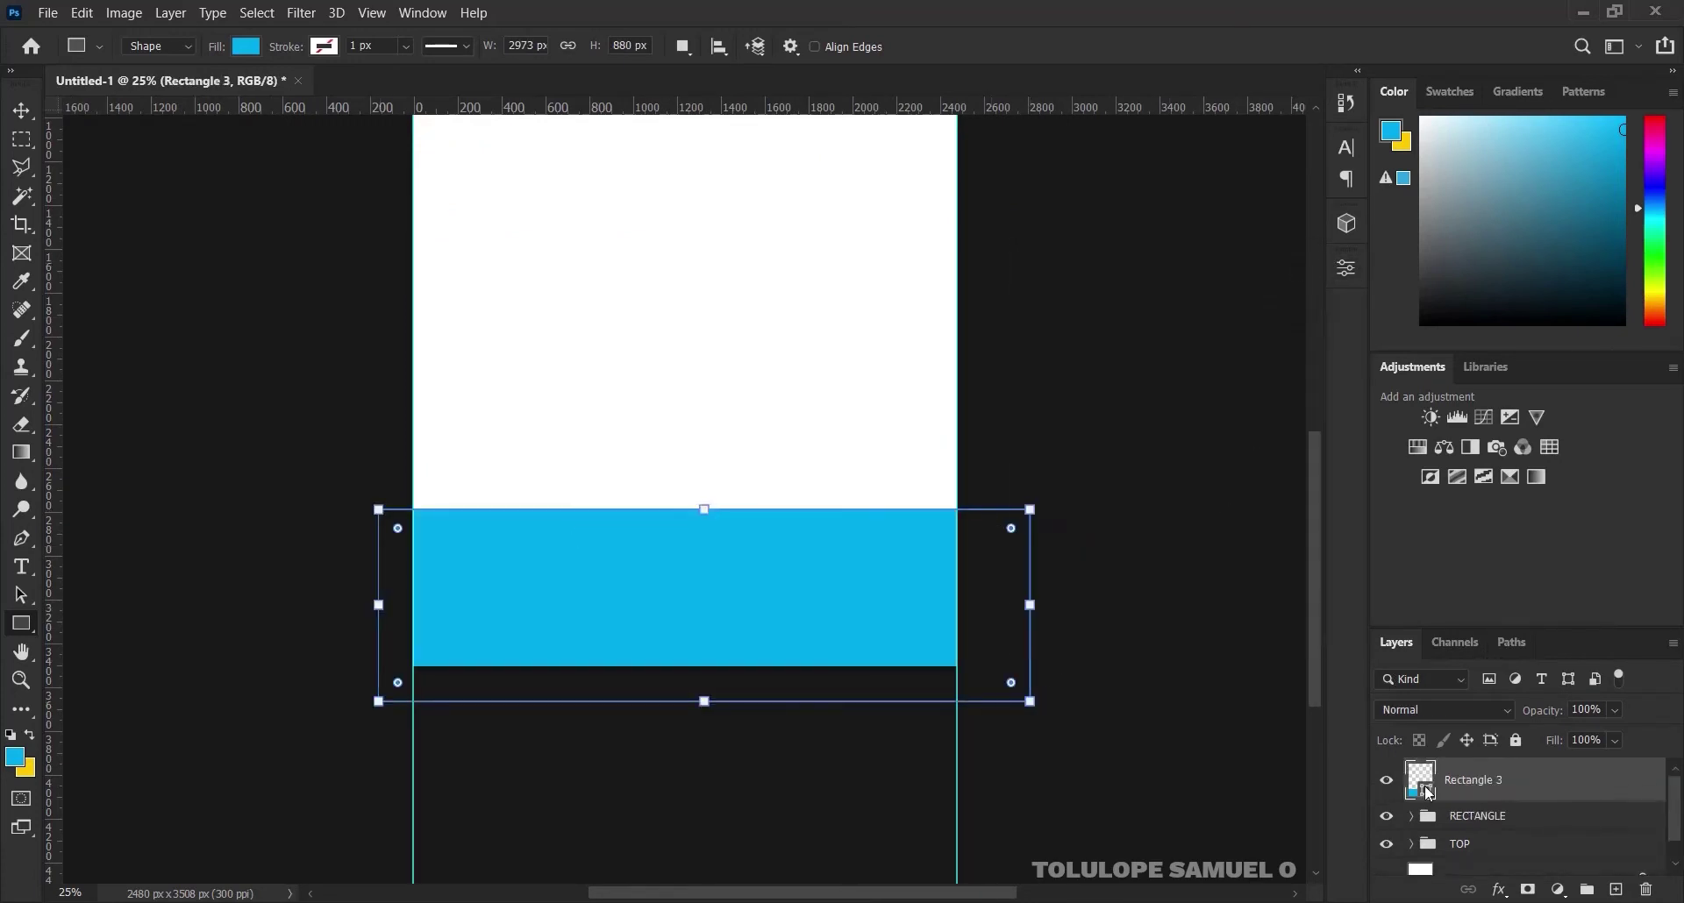
pyautogui.click(7, 111)
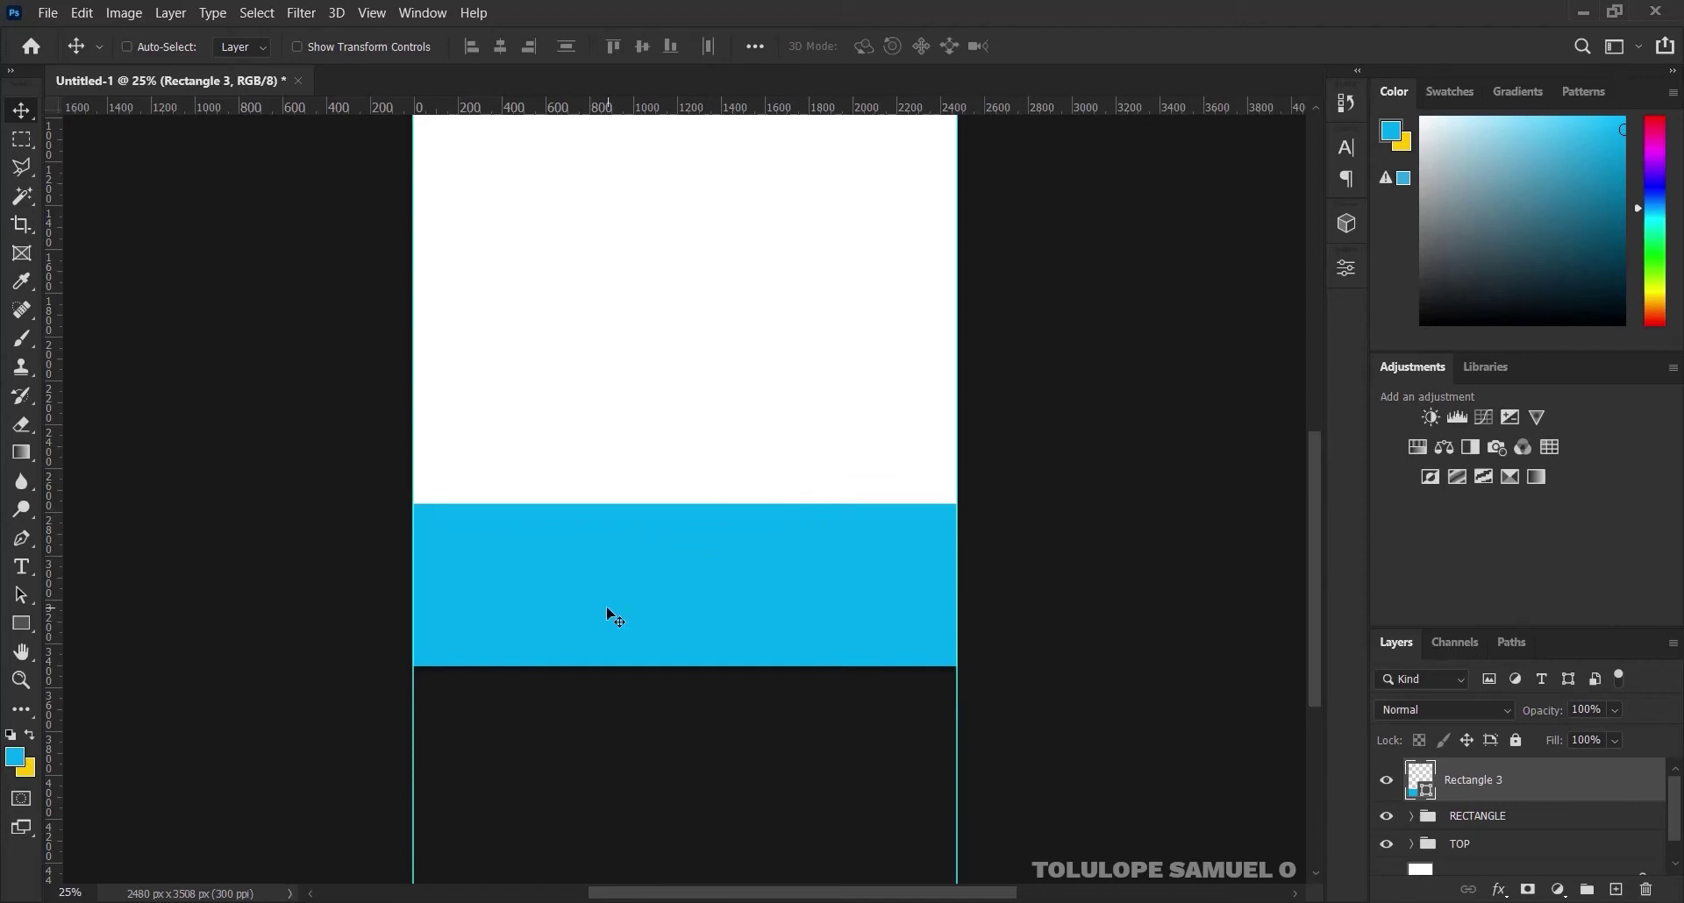
pyautogui.moveTo(607, 609); pyautogui.dragTo(619, 675)
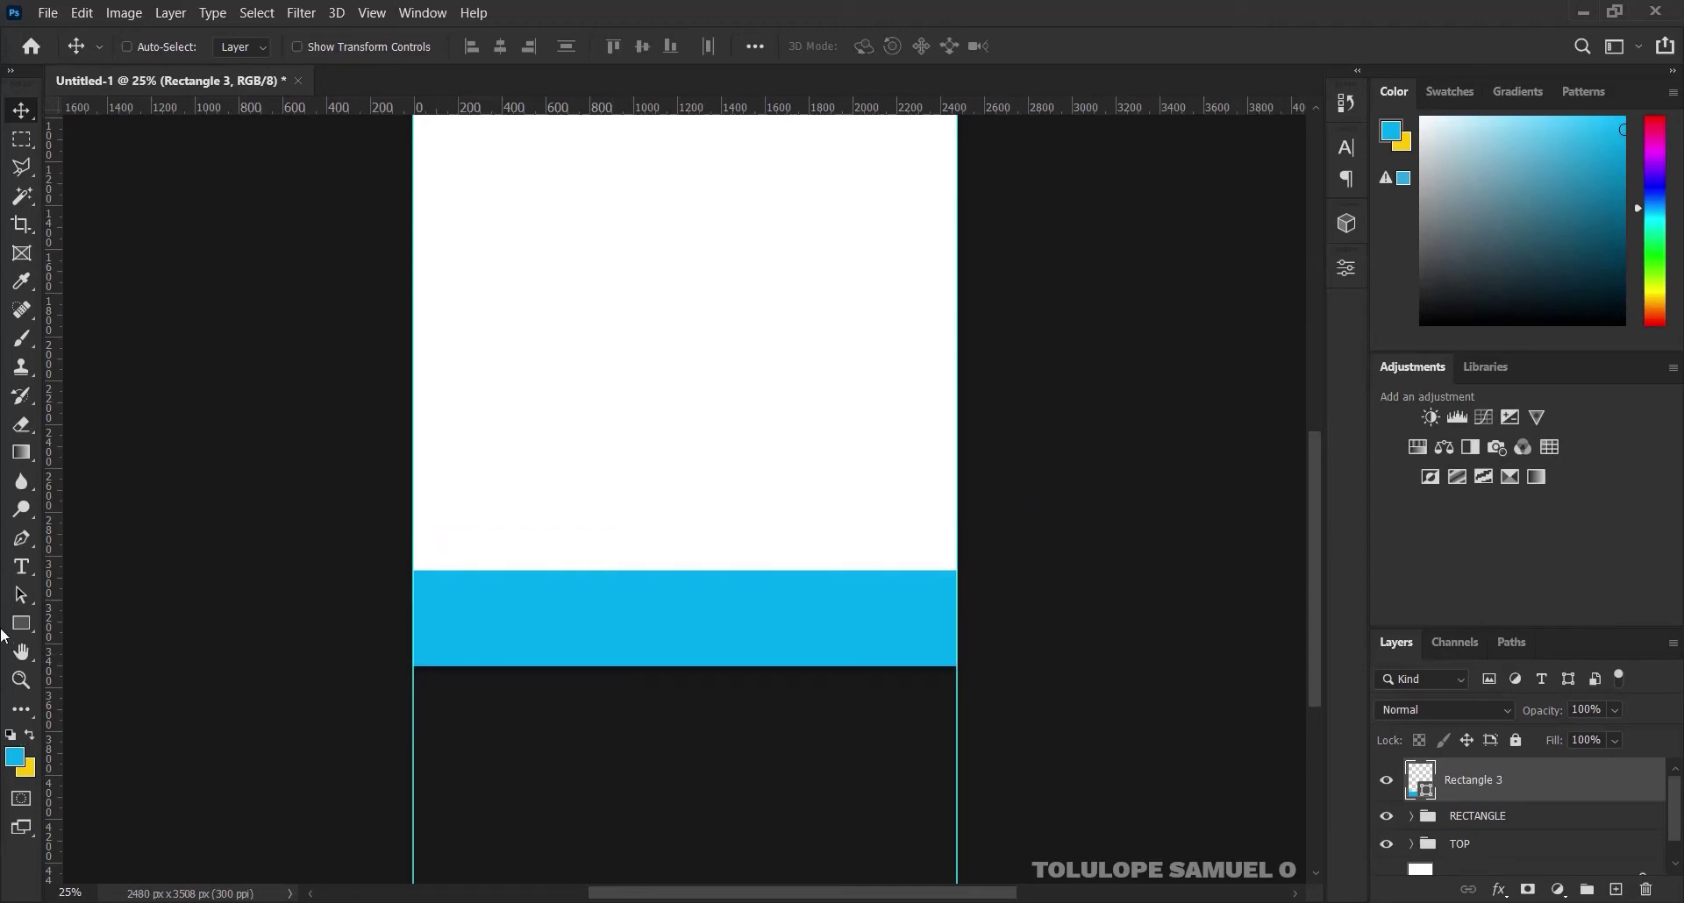
# Drag placeholder.png from the letterhead assets folder onto the canvas
pyautogui.moveTo(782, 902)
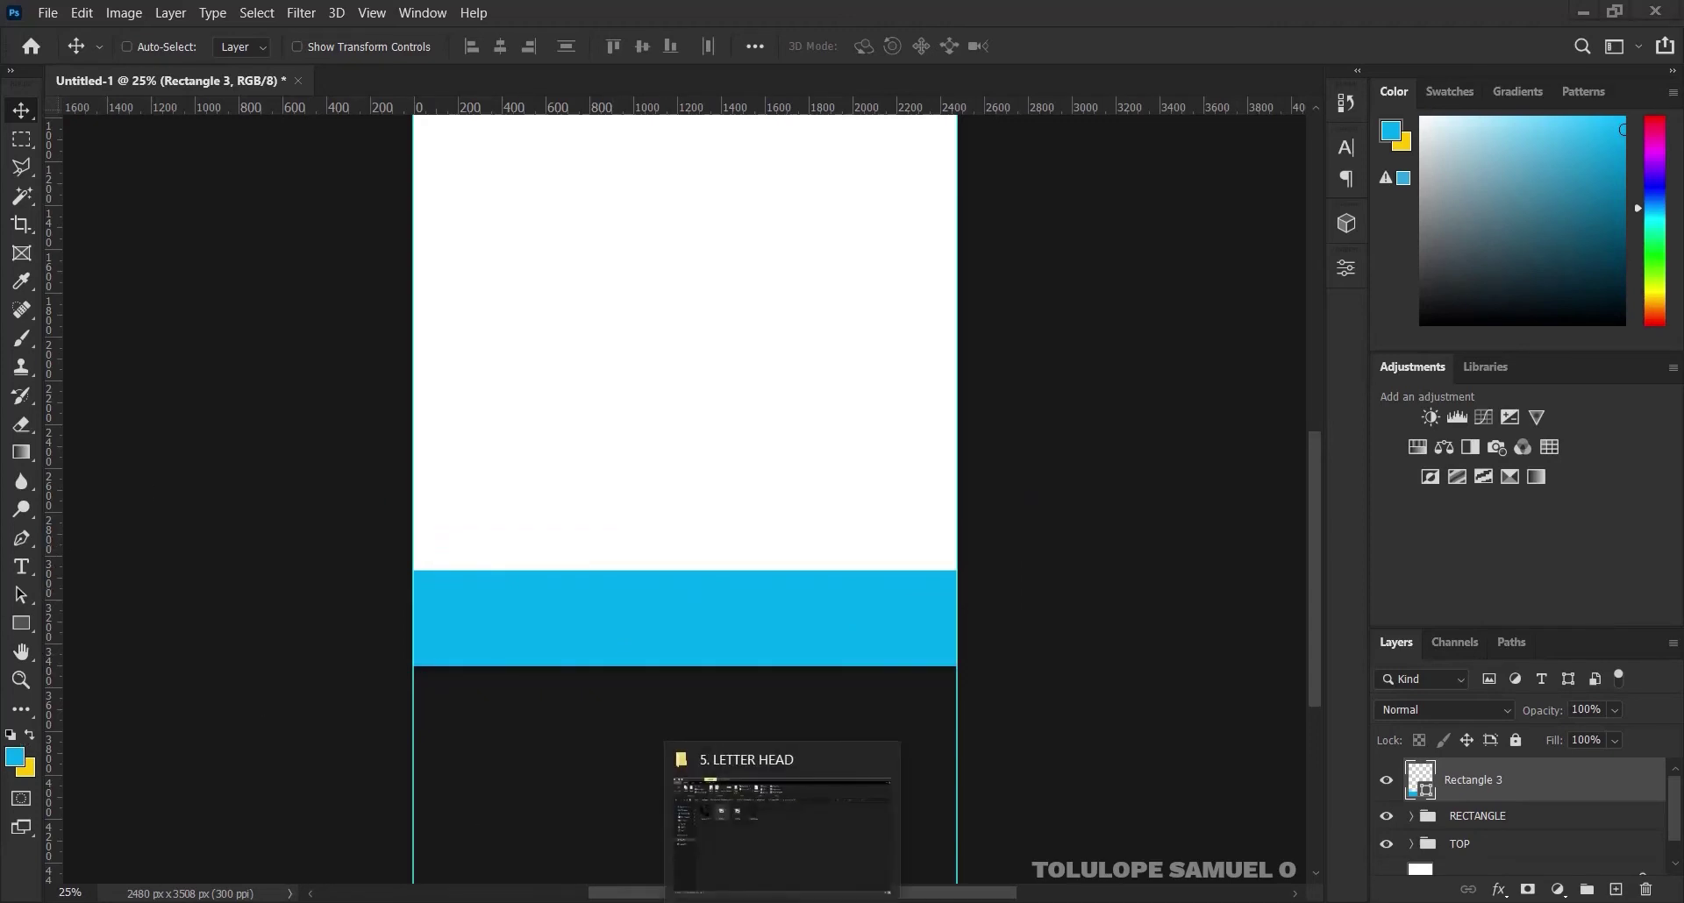
pyautogui.click(781, 825)
pyautogui.click(620, 248)
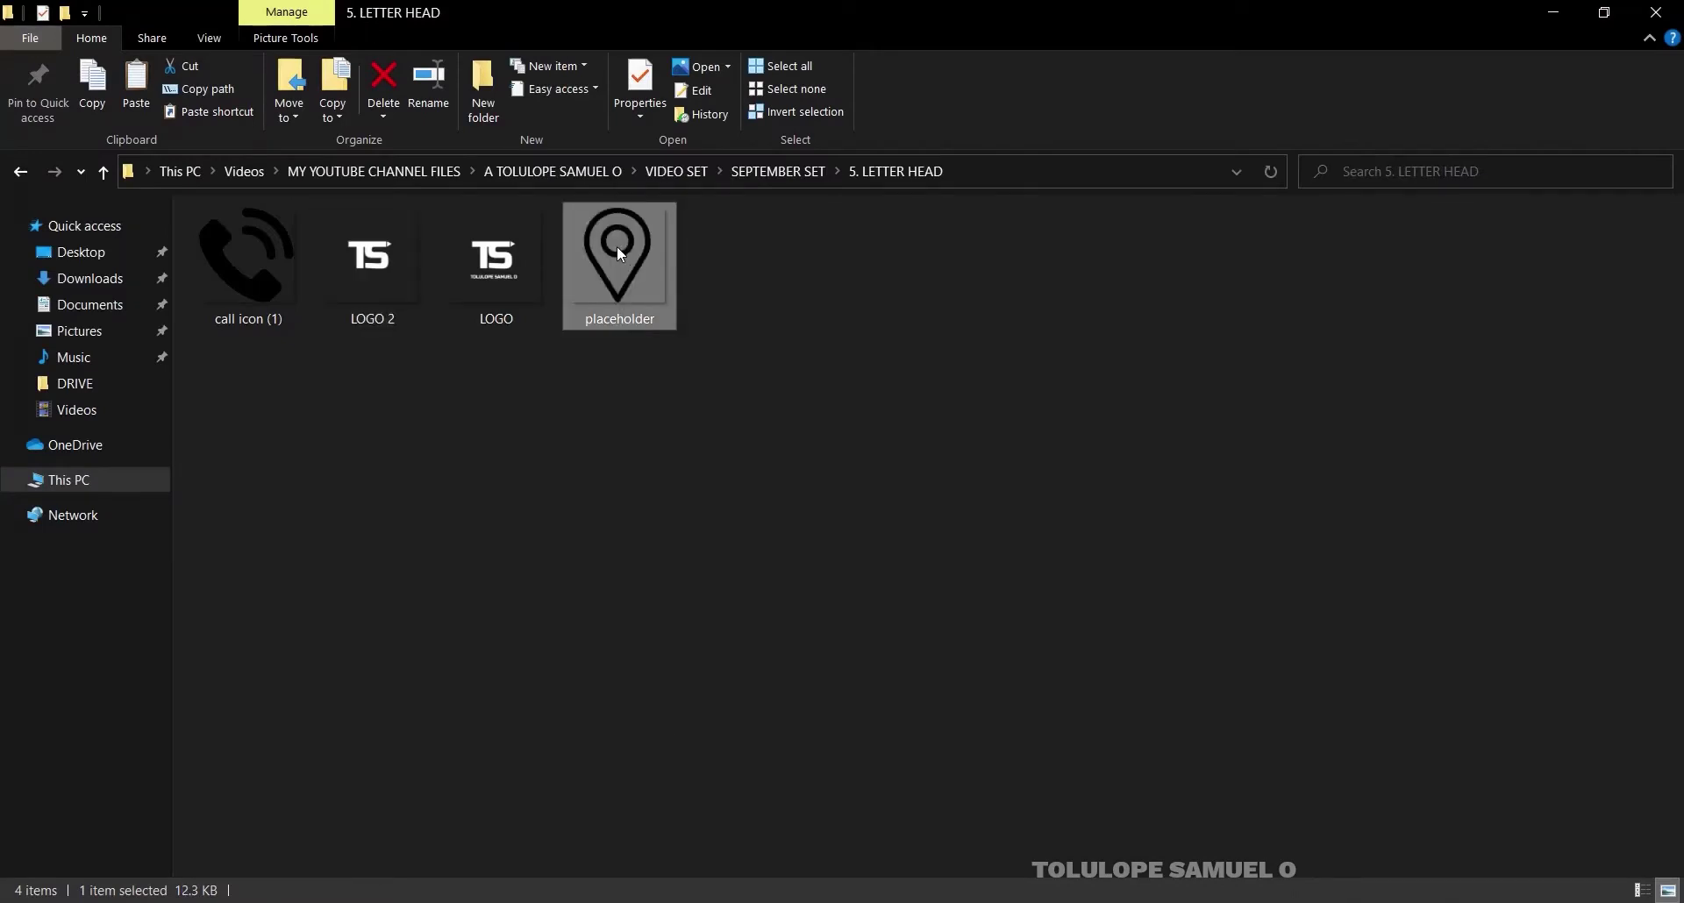
pyautogui.moveTo(619, 253); pyautogui.dragTo(620, 482)
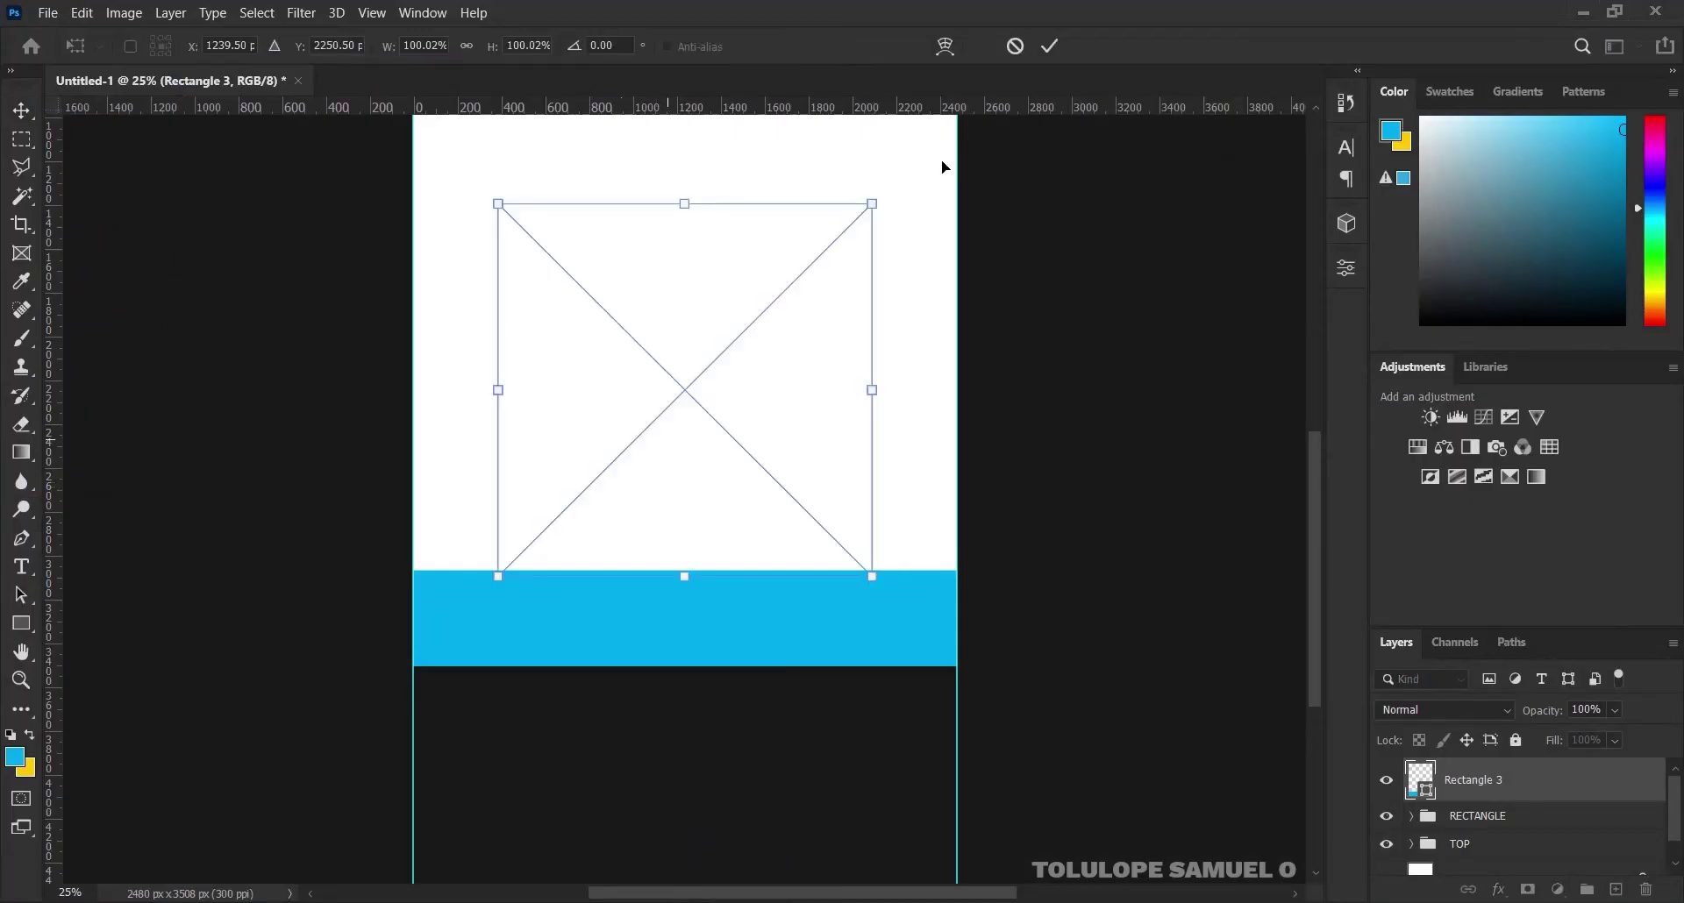
# Place the pin image and give its layer a white #ffffff Color Overlay
pyautogui.click(1050, 47)
pyautogui.rightClick(1569, 783)
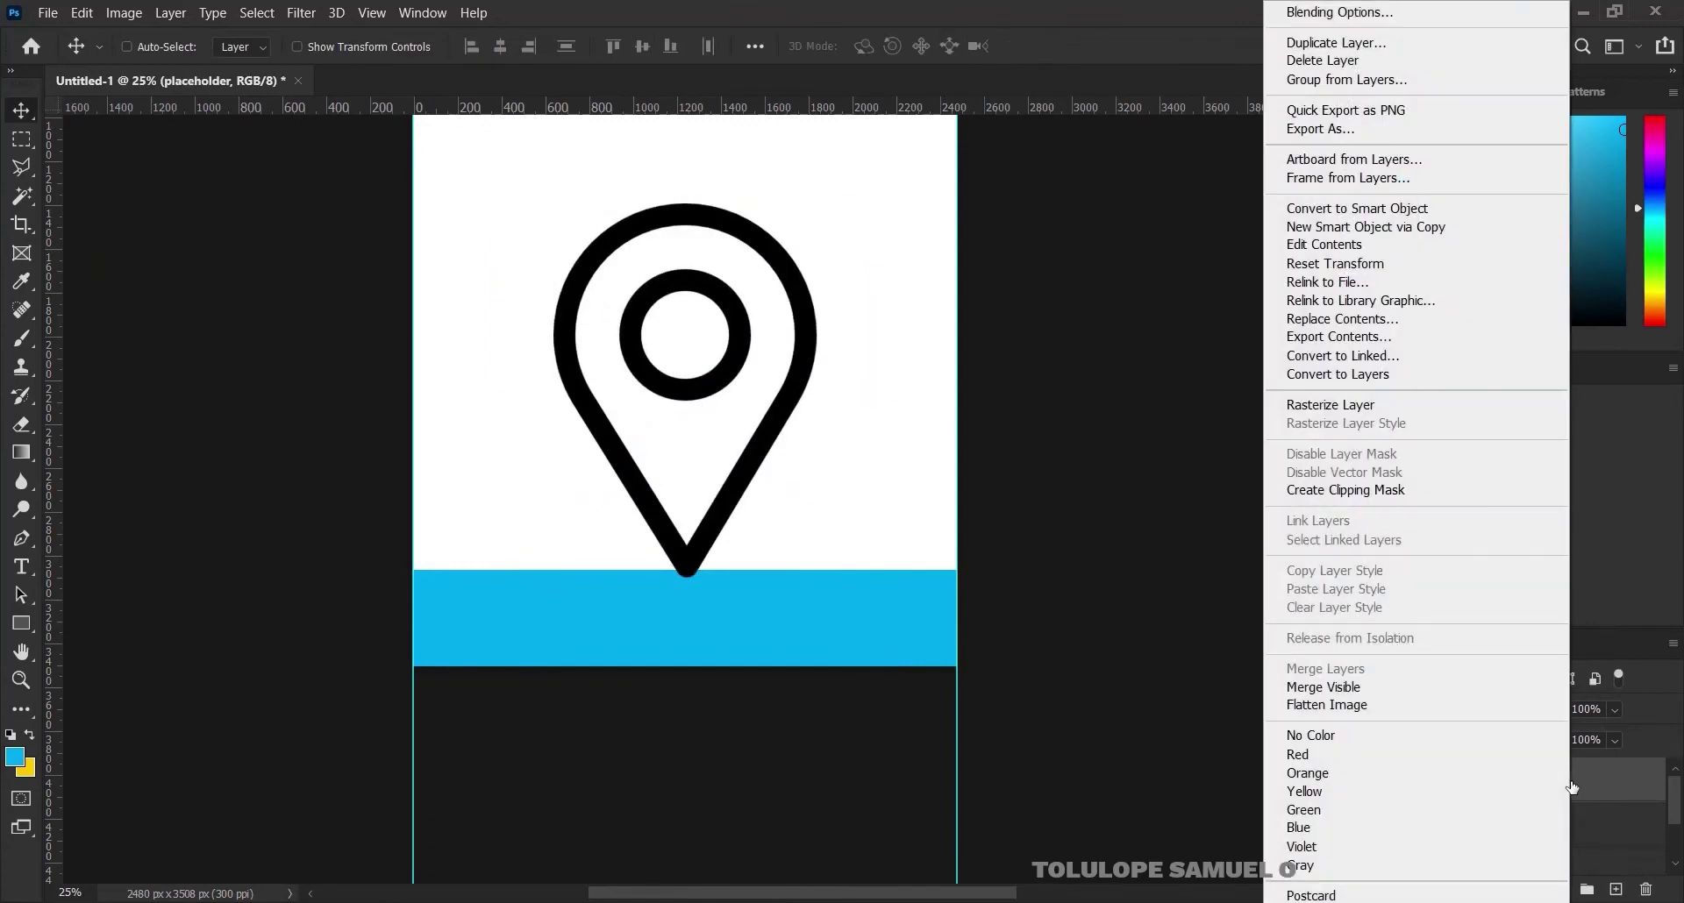
pyautogui.click(1386, 13)
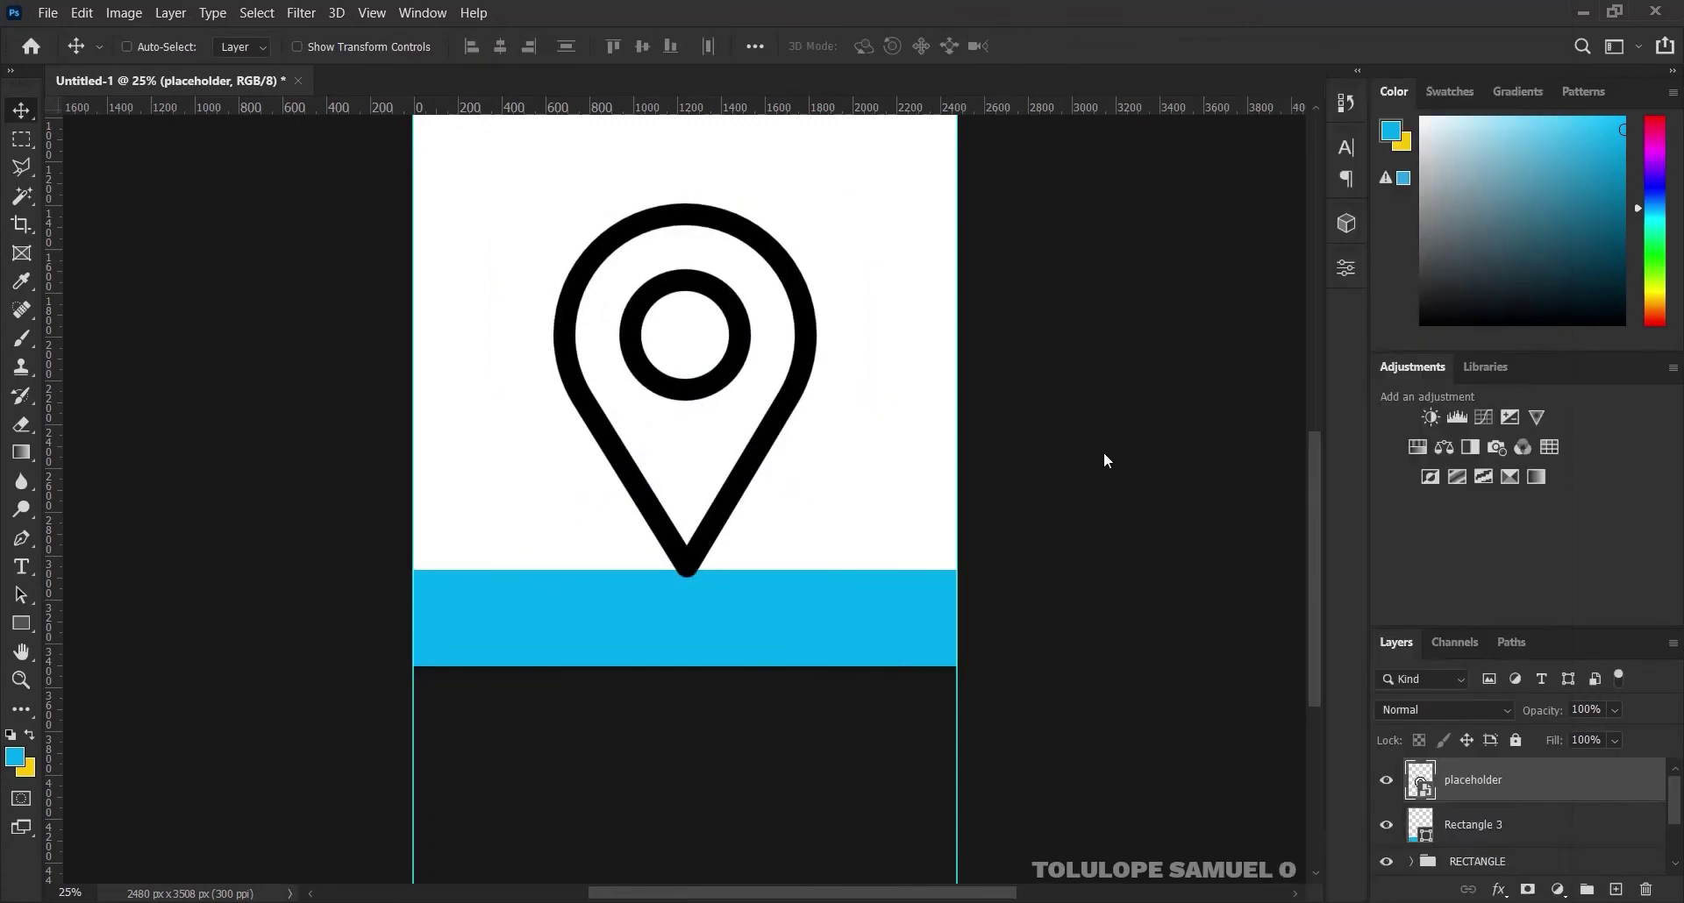
pyautogui.click(896, 428)
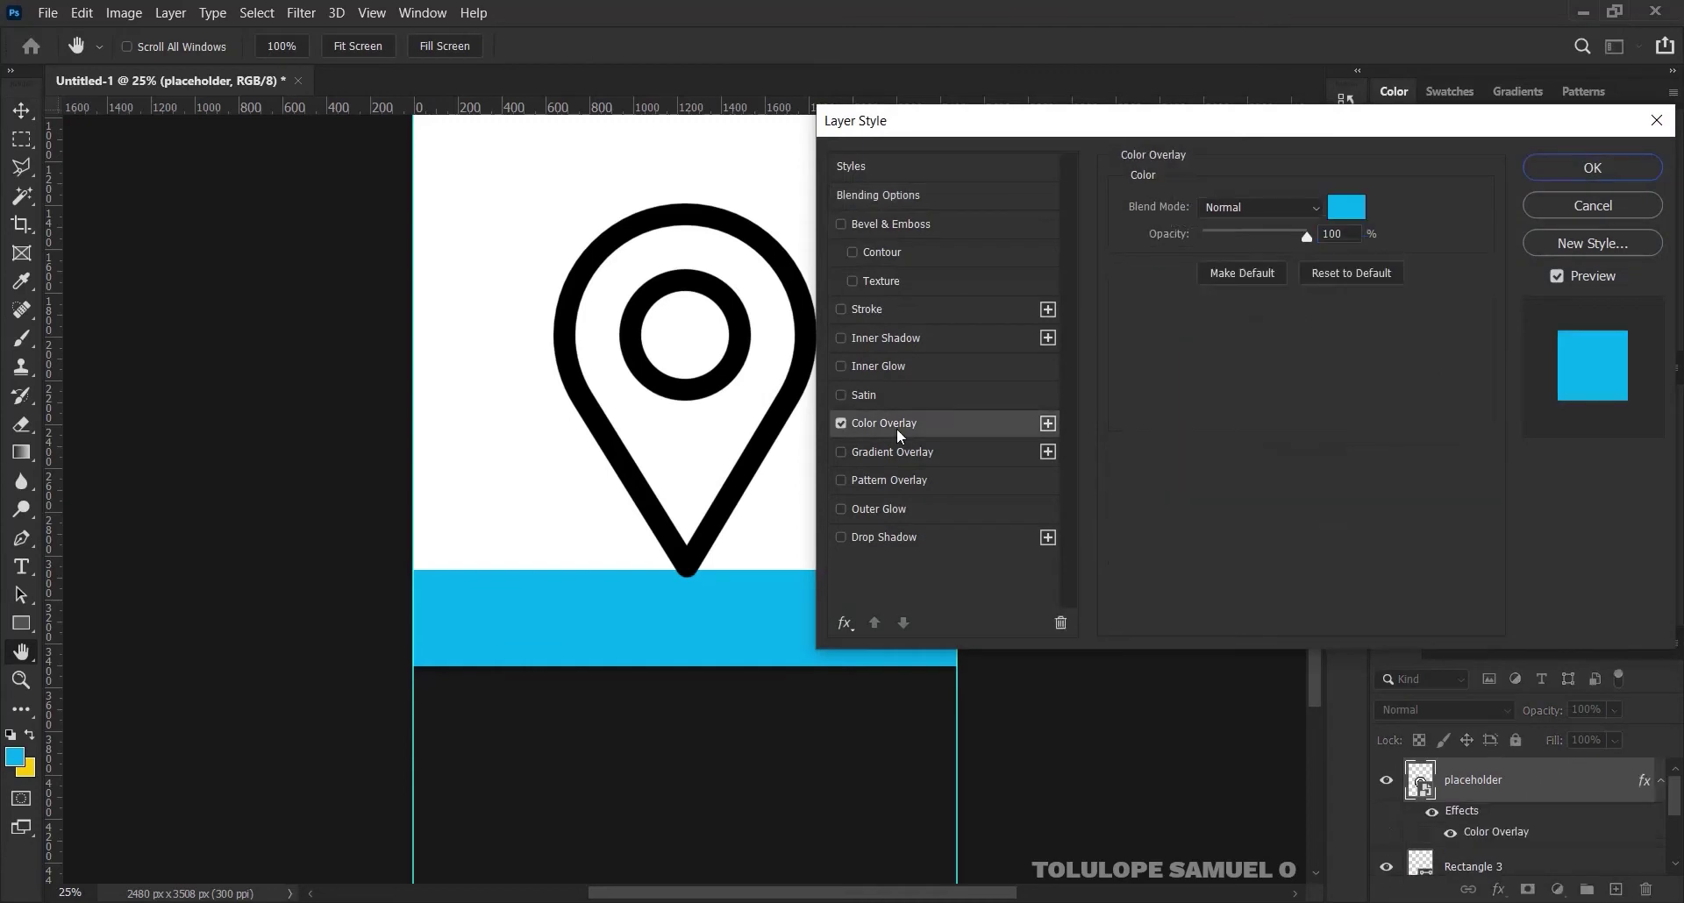
pyautogui.write('ffffff')
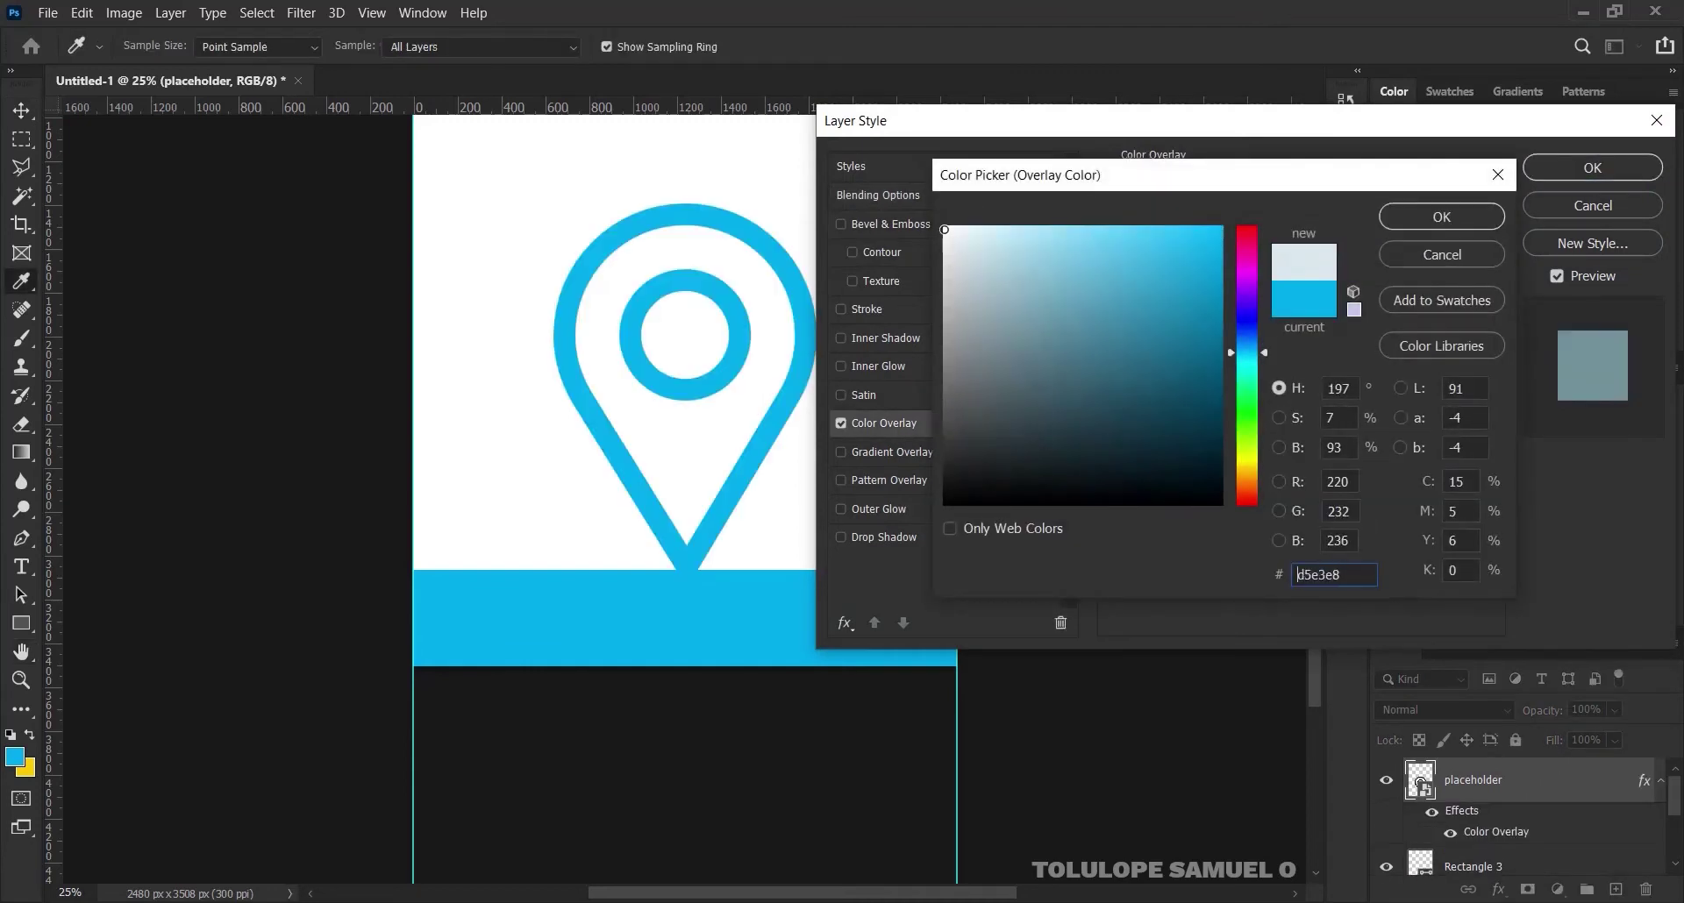
pyautogui.click(1406, 212)
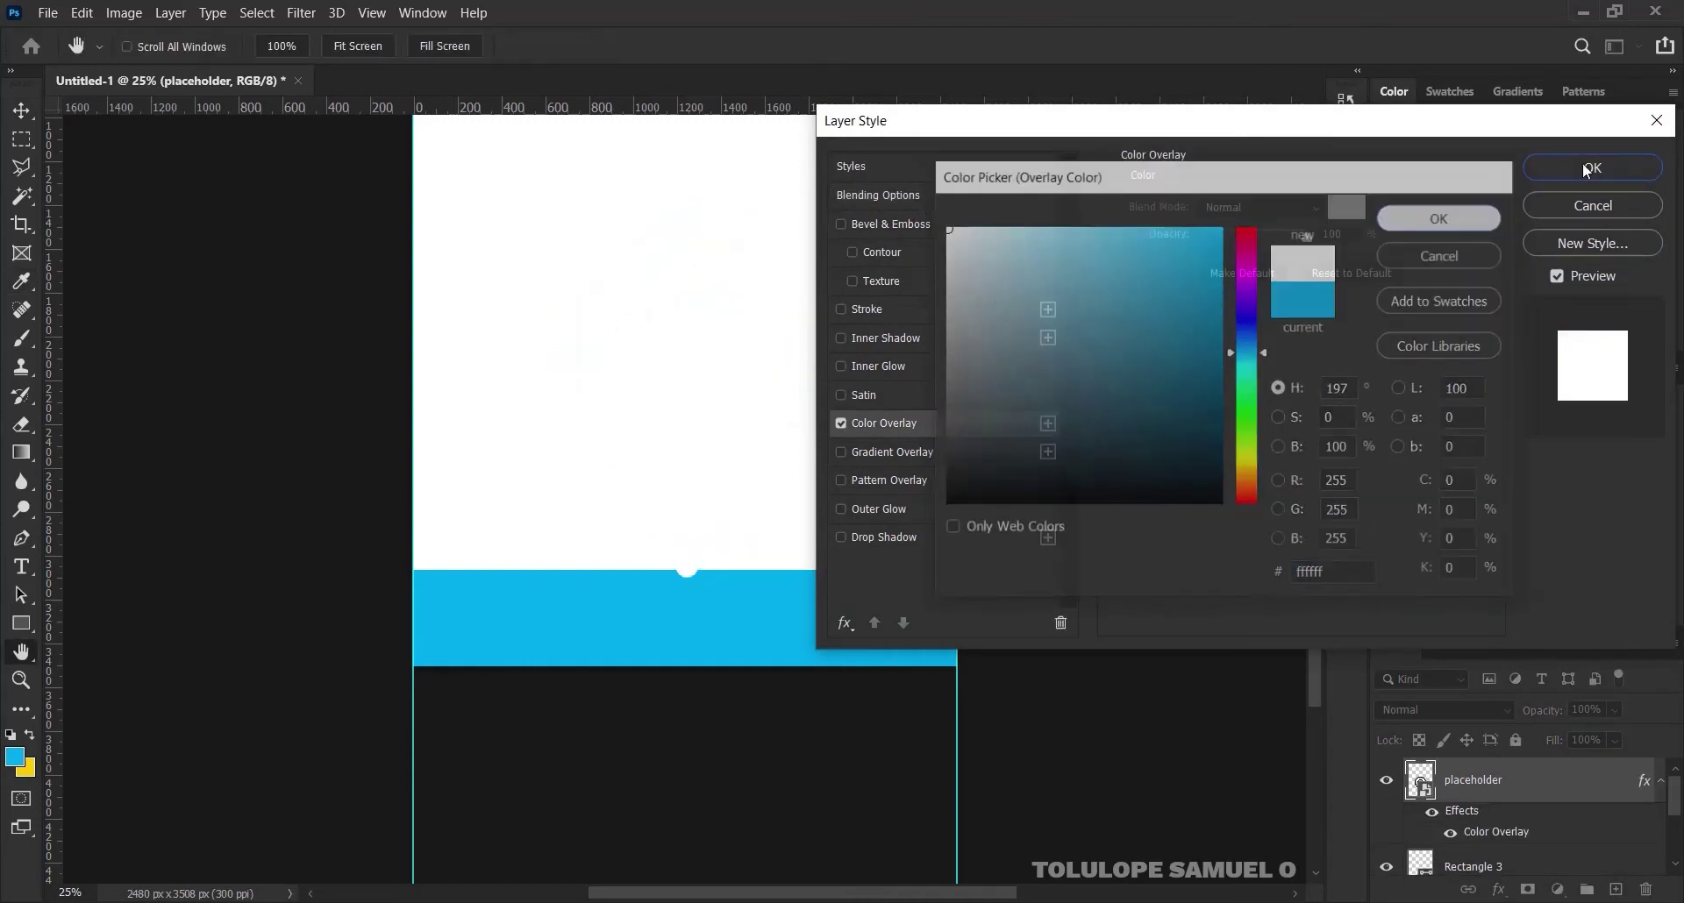
pyautogui.click(1593, 167)
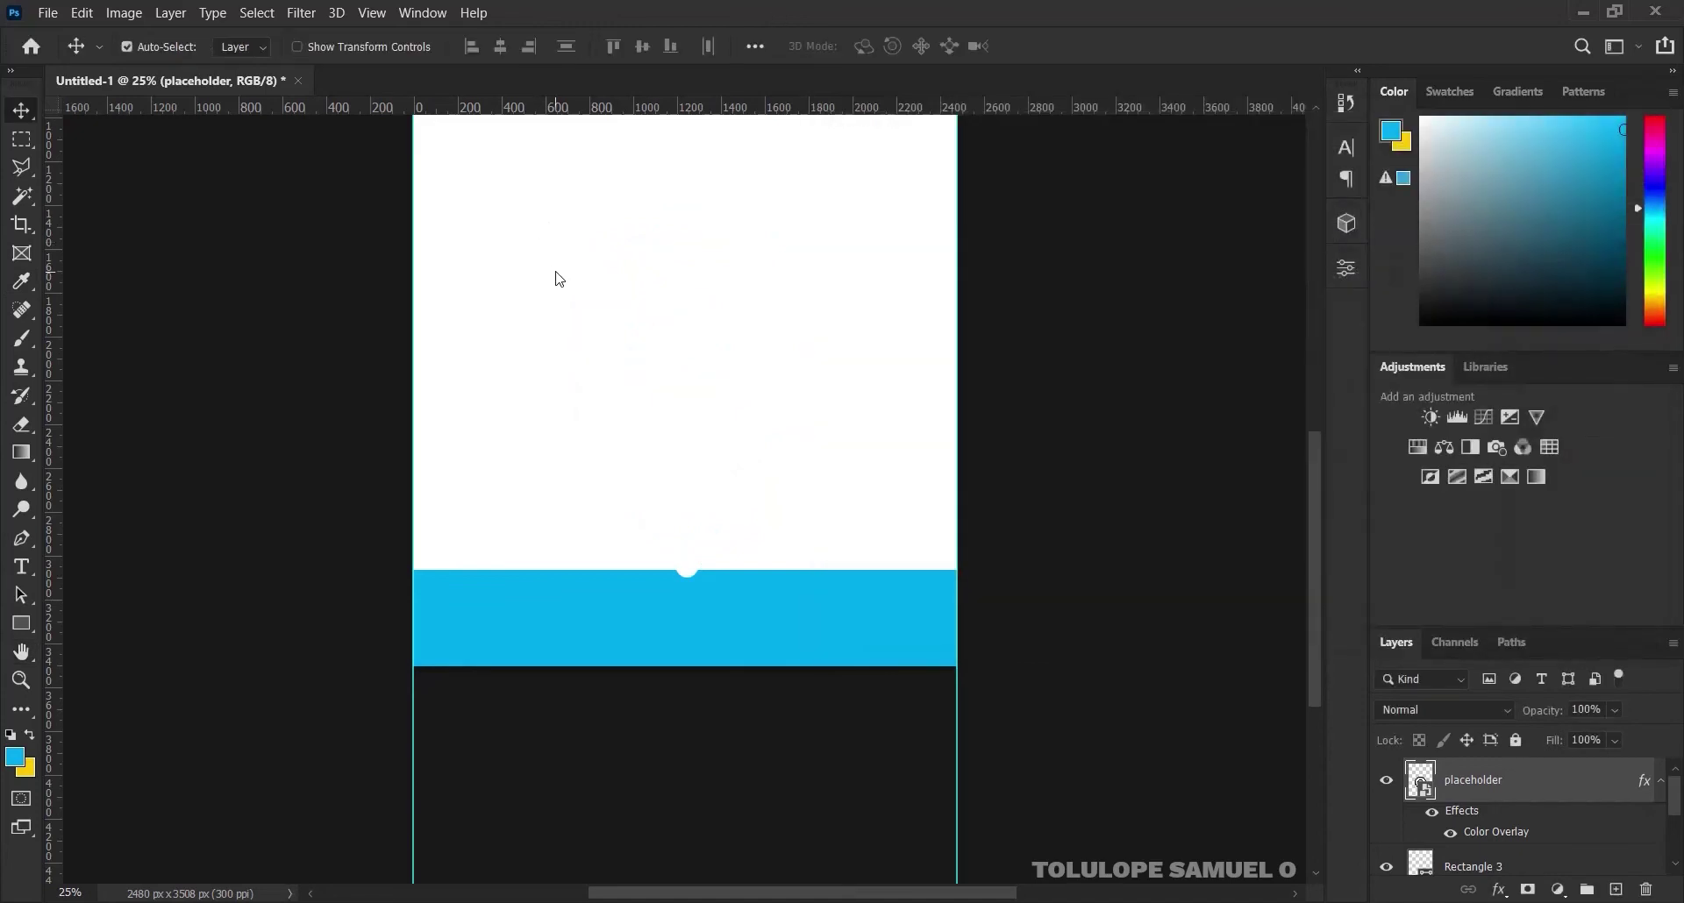
pyautogui.hotkey('ctrl', 't')
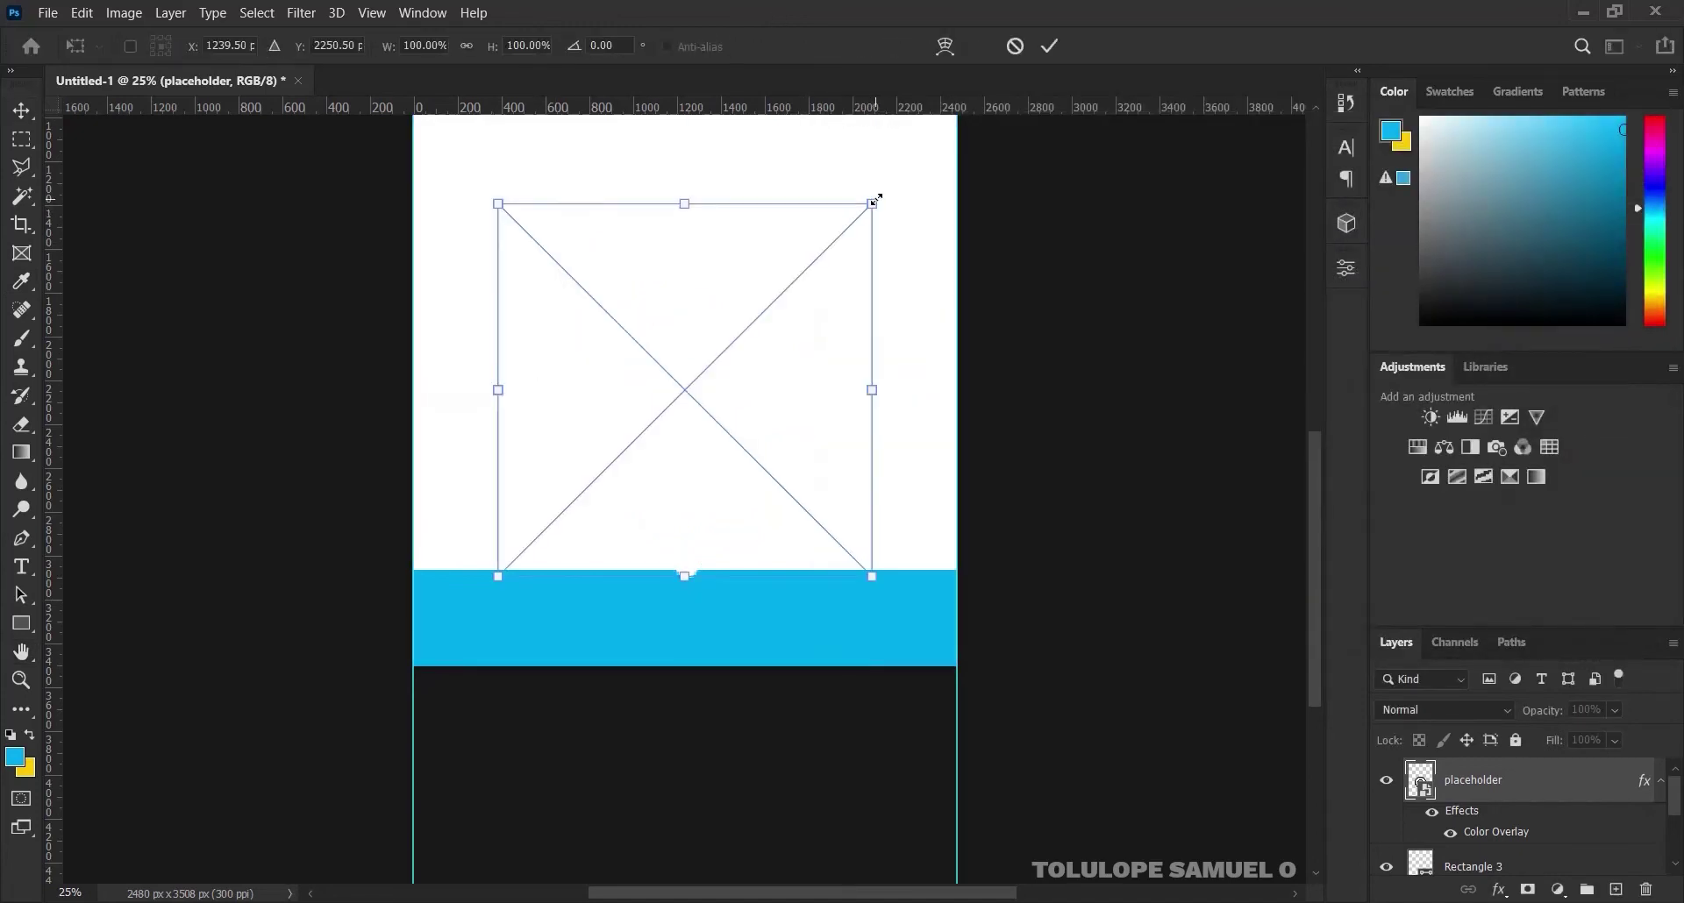
# Shrink the pin icon and move it down onto the blue footer band
pyautogui.moveTo(872, 203); pyautogui.dragTo(726, 339)
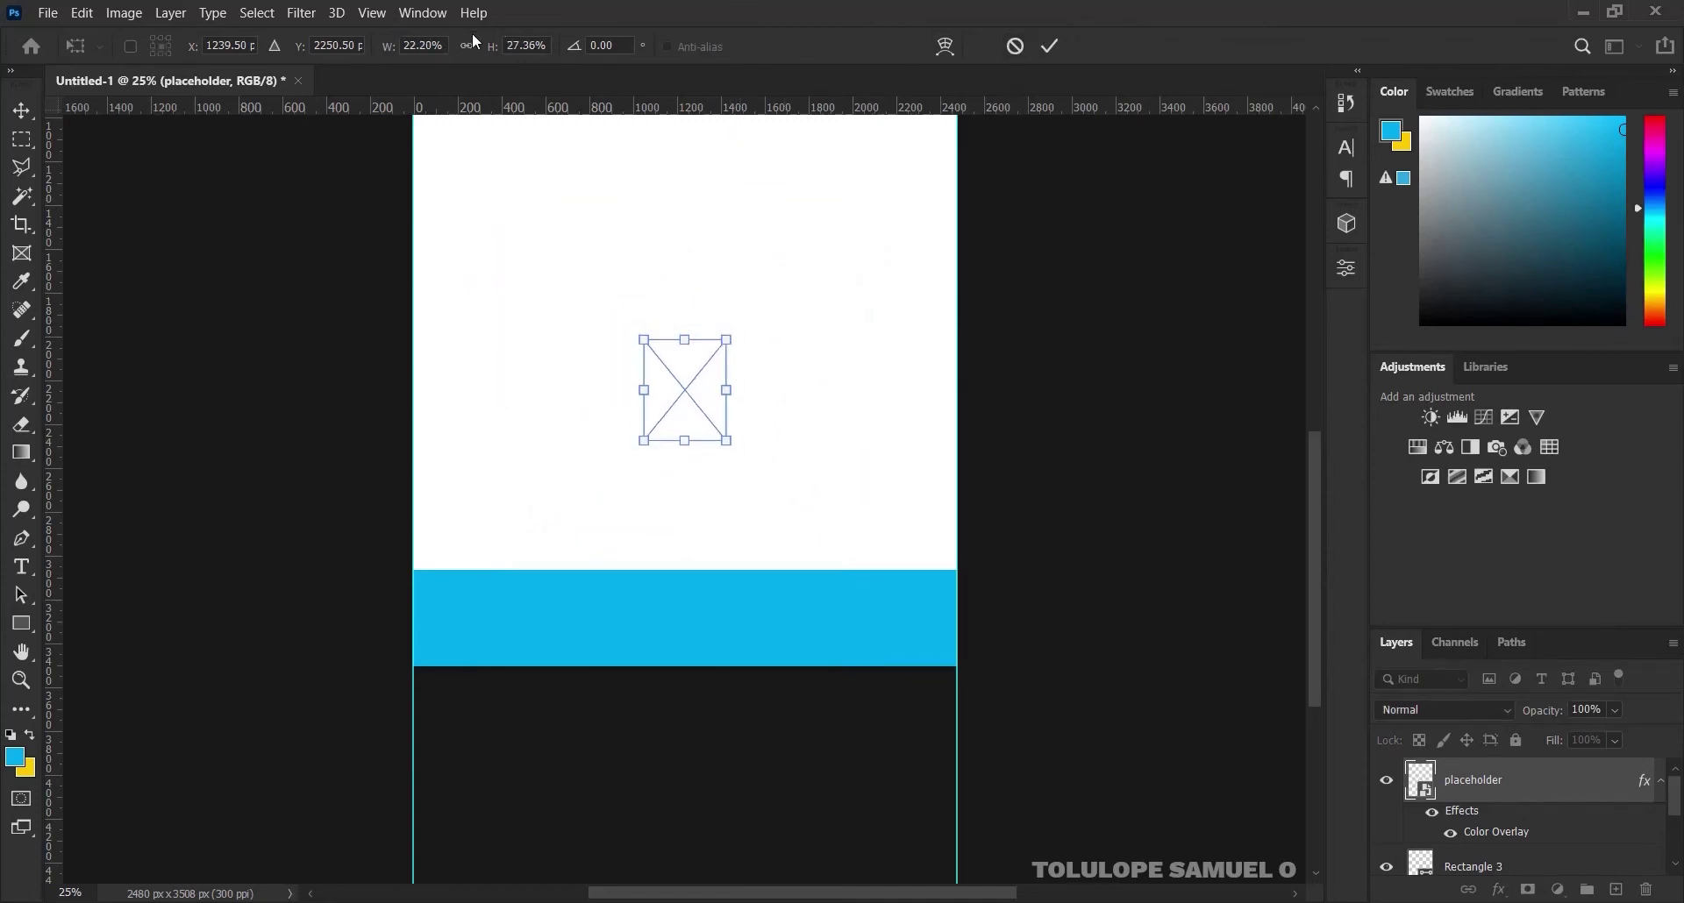
pyautogui.click(1015, 45)
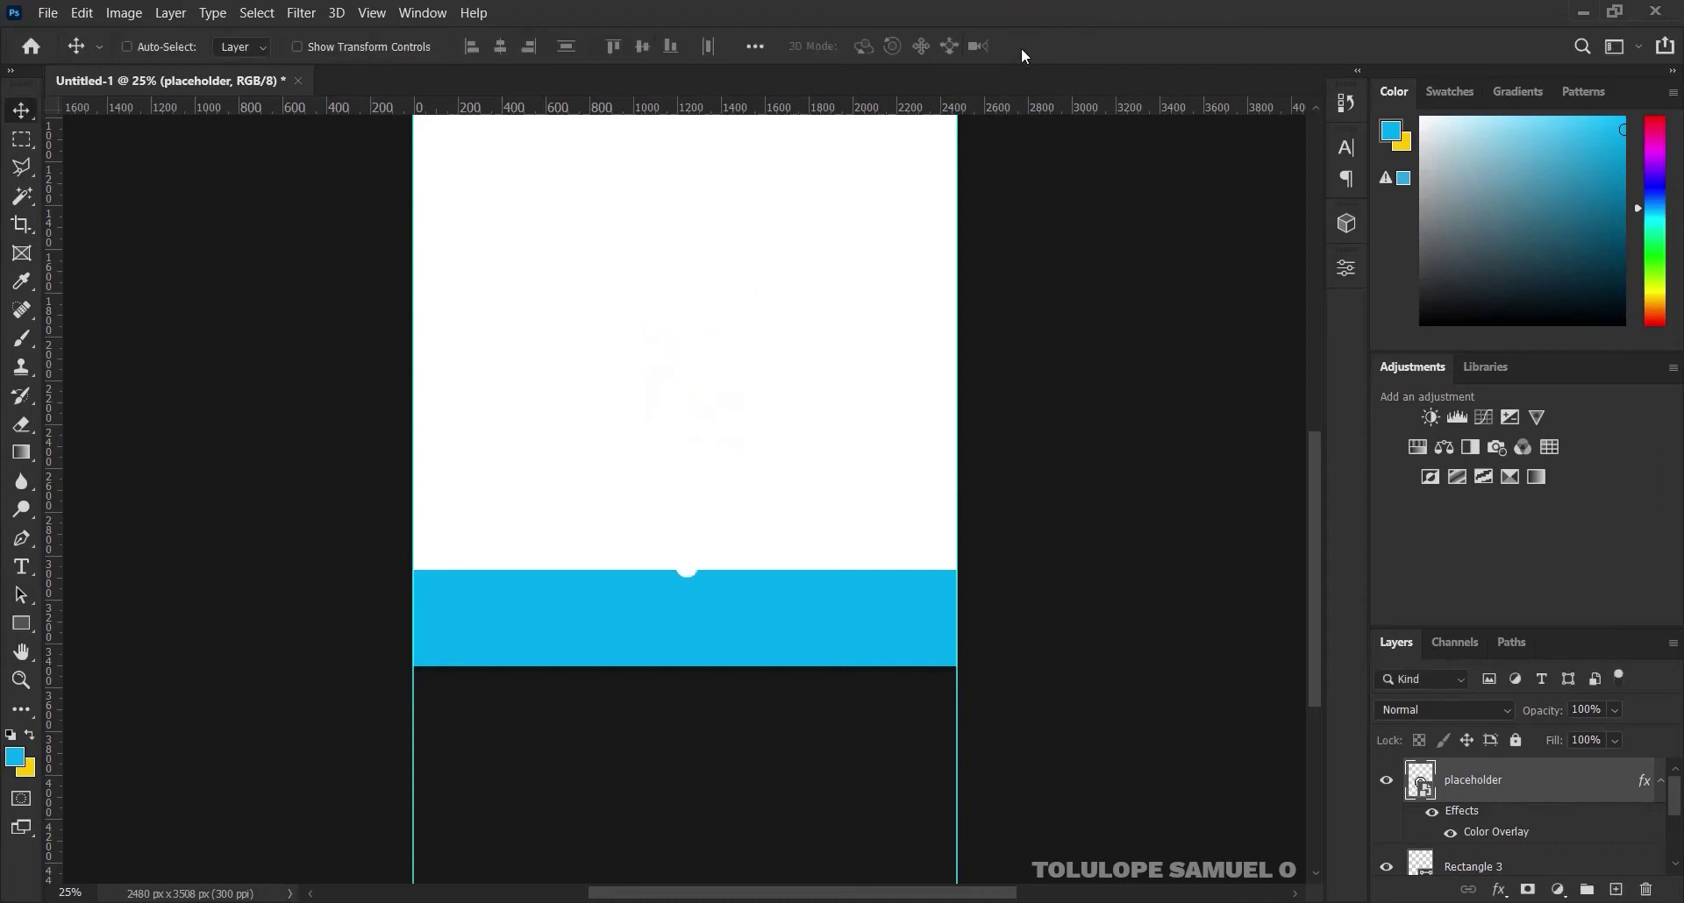
pyautogui.hotkey('ctrl', 't')
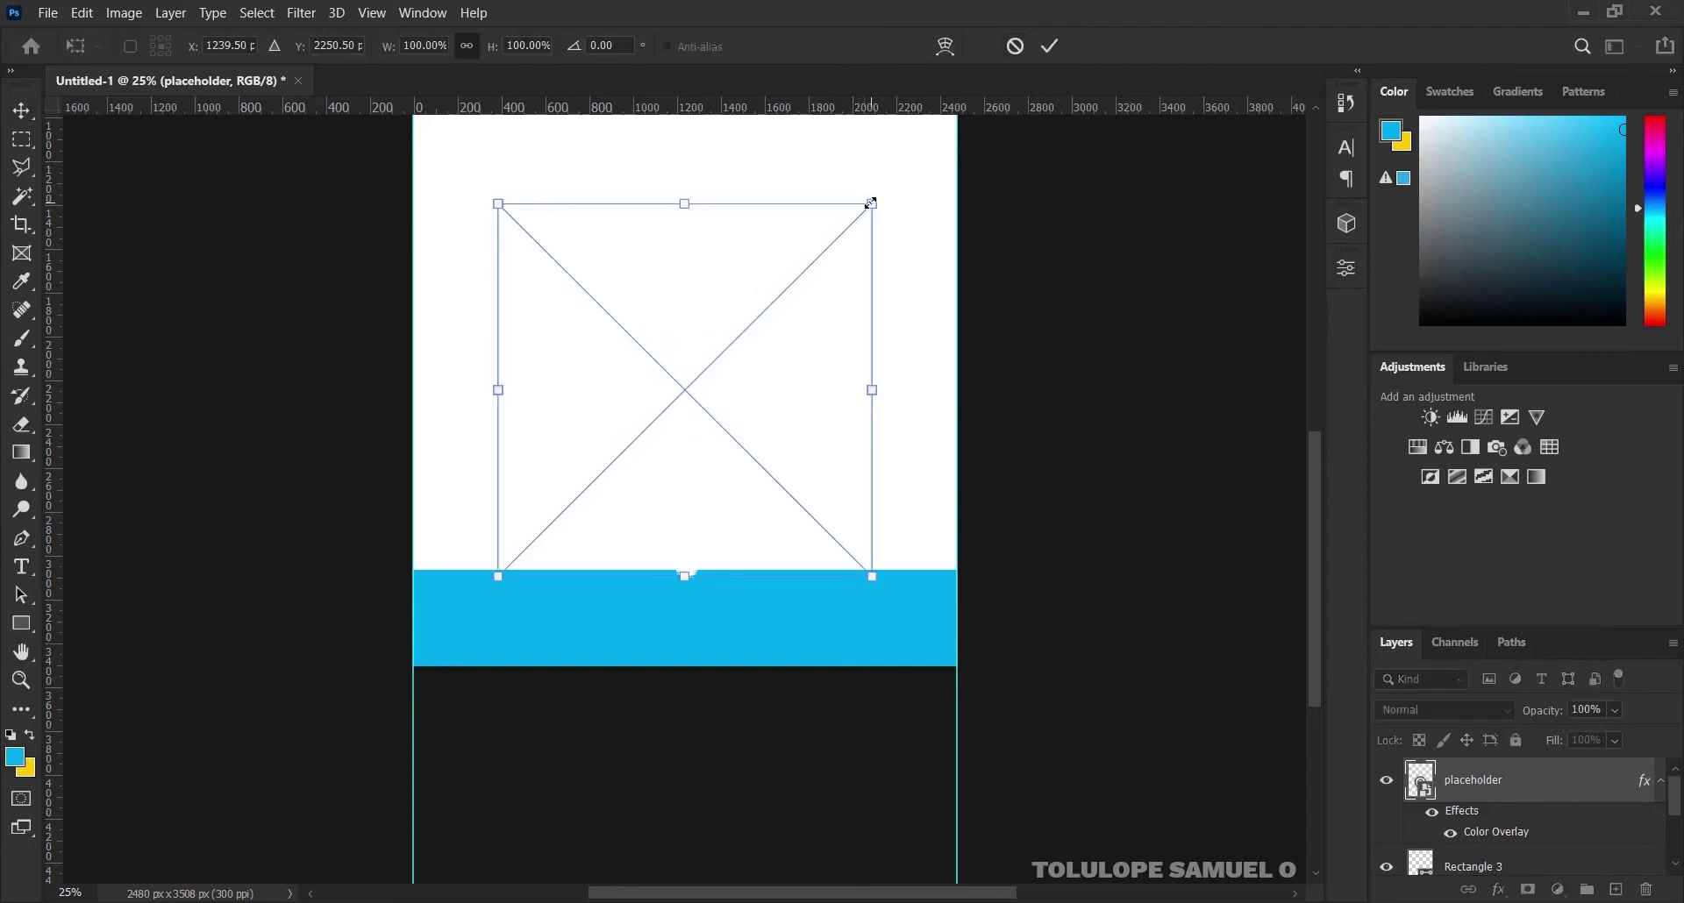
pyautogui.moveTo(866, 200); pyautogui.dragTo(725, 350)
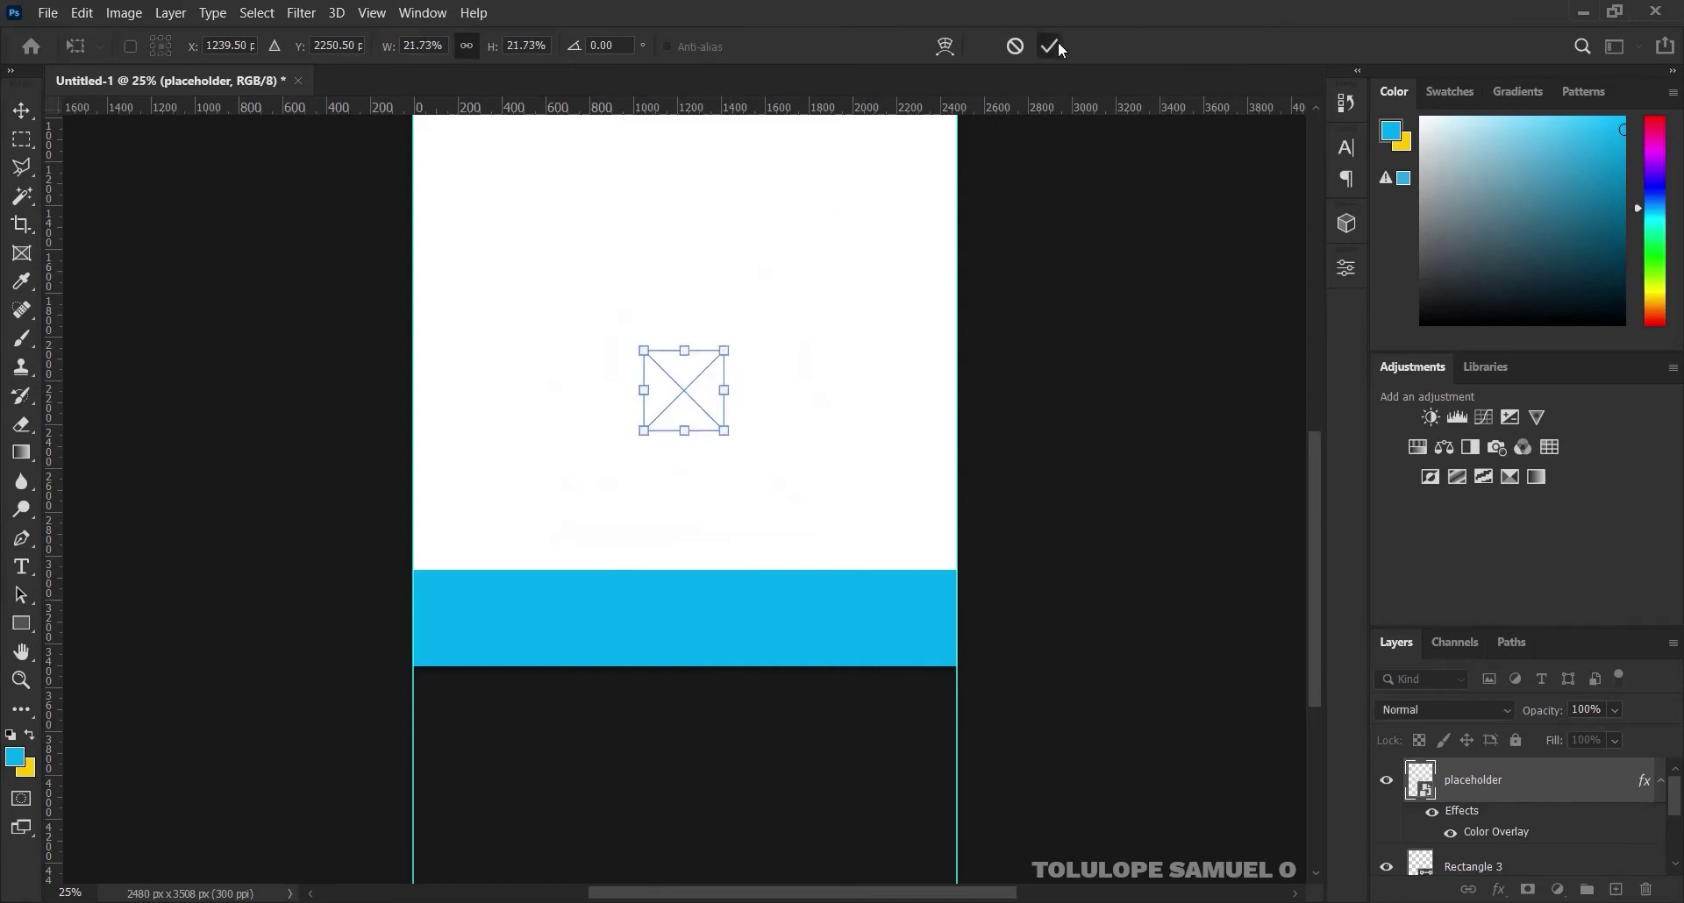
pyautogui.click(1057, 46)
pyautogui.moveTo(602, 477); pyautogui.dragTo(500, 613)
pyautogui.press('Return')
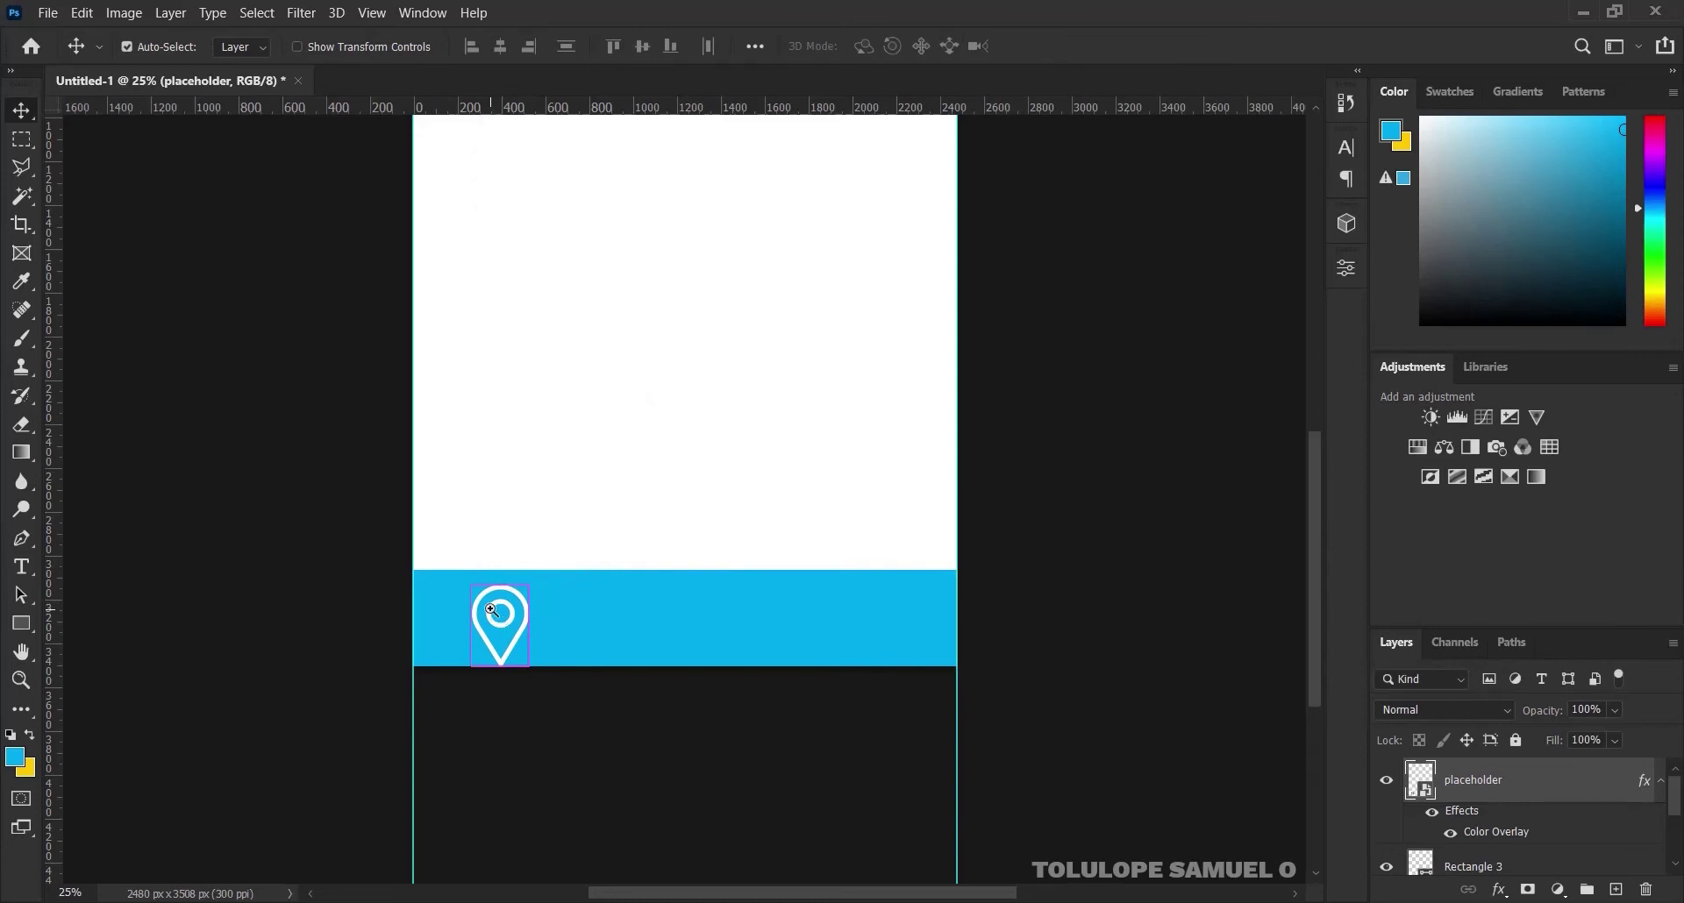
# Reduce the pin to 119 × 119 px and nudge it up-left on the band's left side
pyautogui.scroll(1, 491, 610)
pyautogui.hotkey('ctrl', 't')
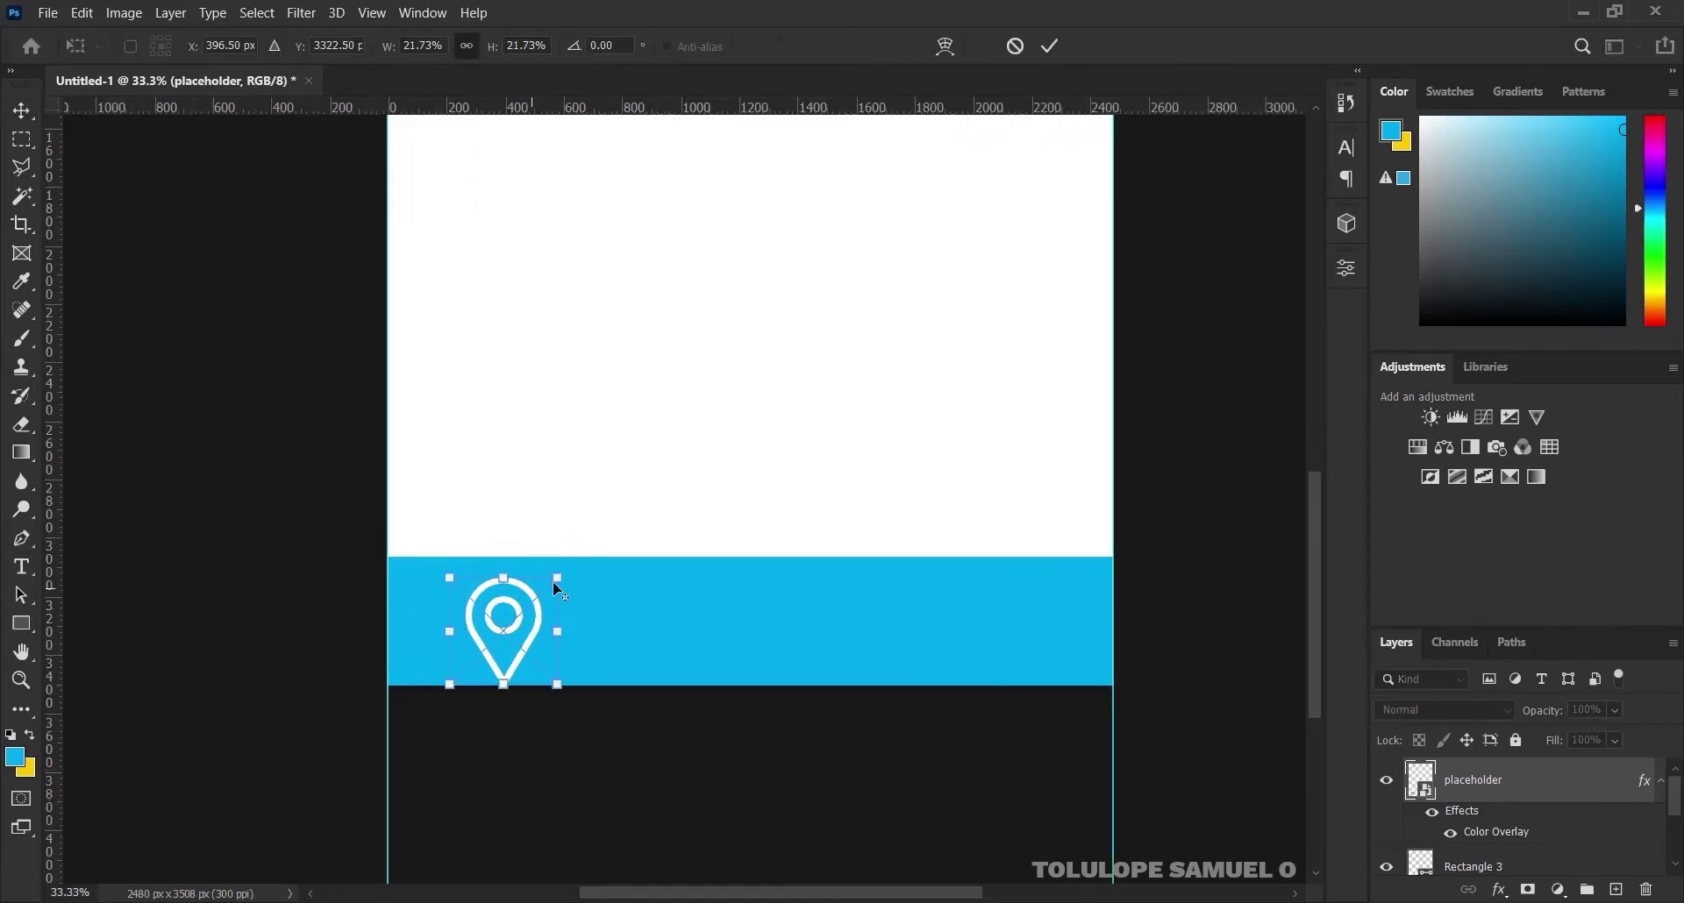
pyautogui.moveTo(556, 582); pyautogui.dragTo(523, 614)
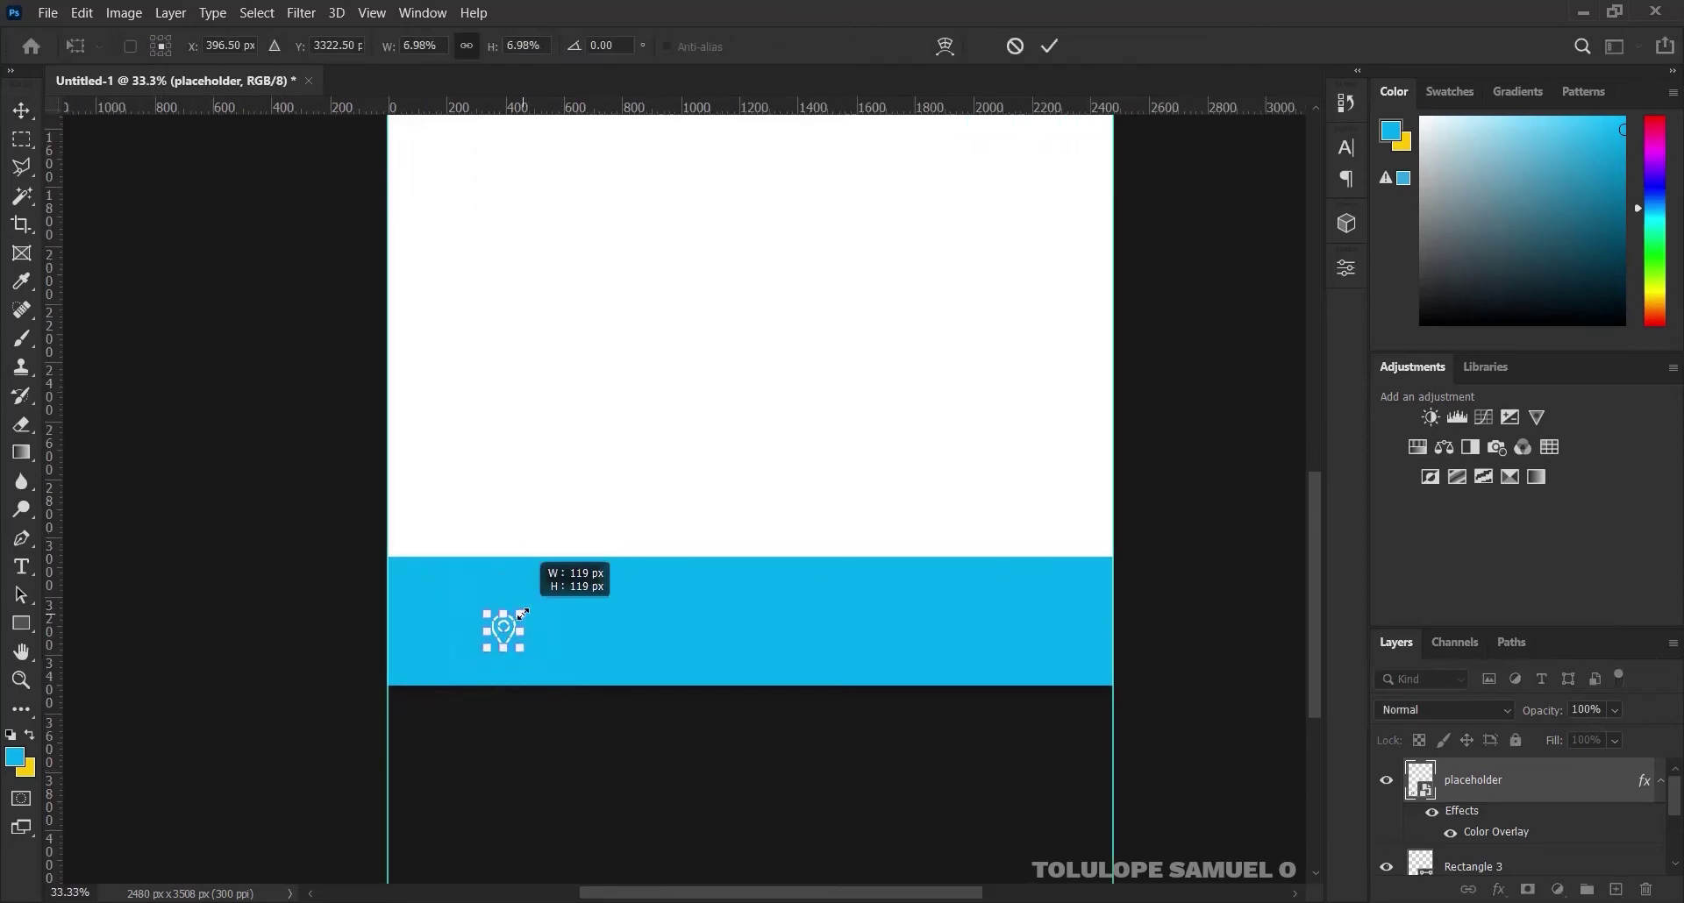
pyautogui.click(1050, 46)
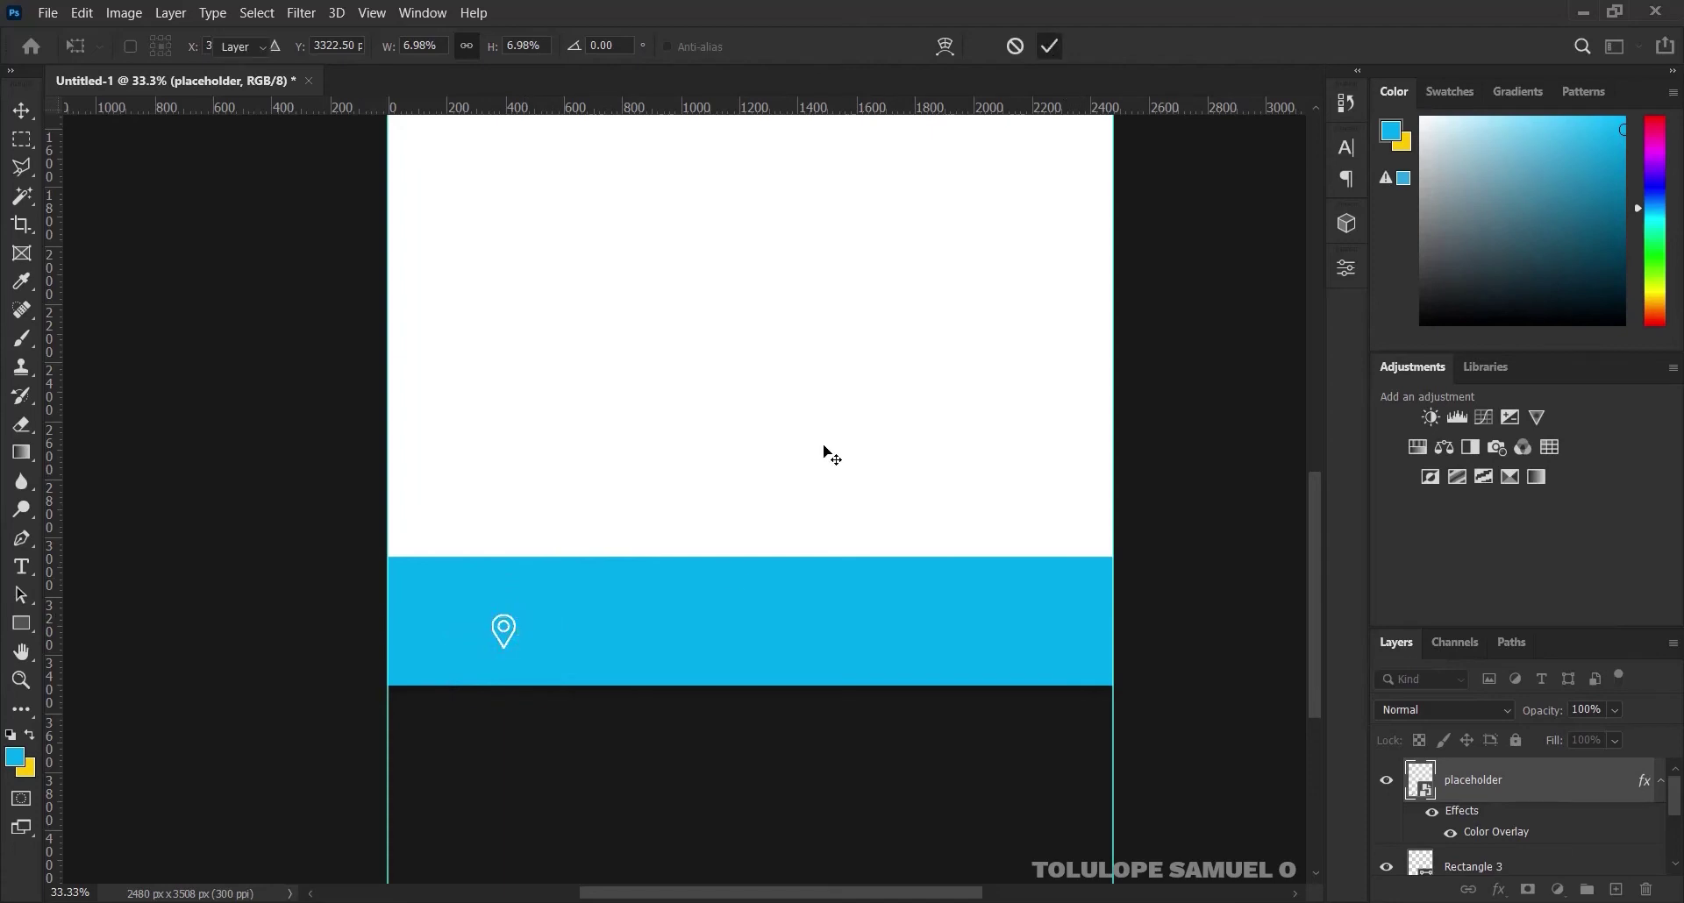
pyautogui.moveTo(523, 649); pyautogui.dragTo(493, 605)
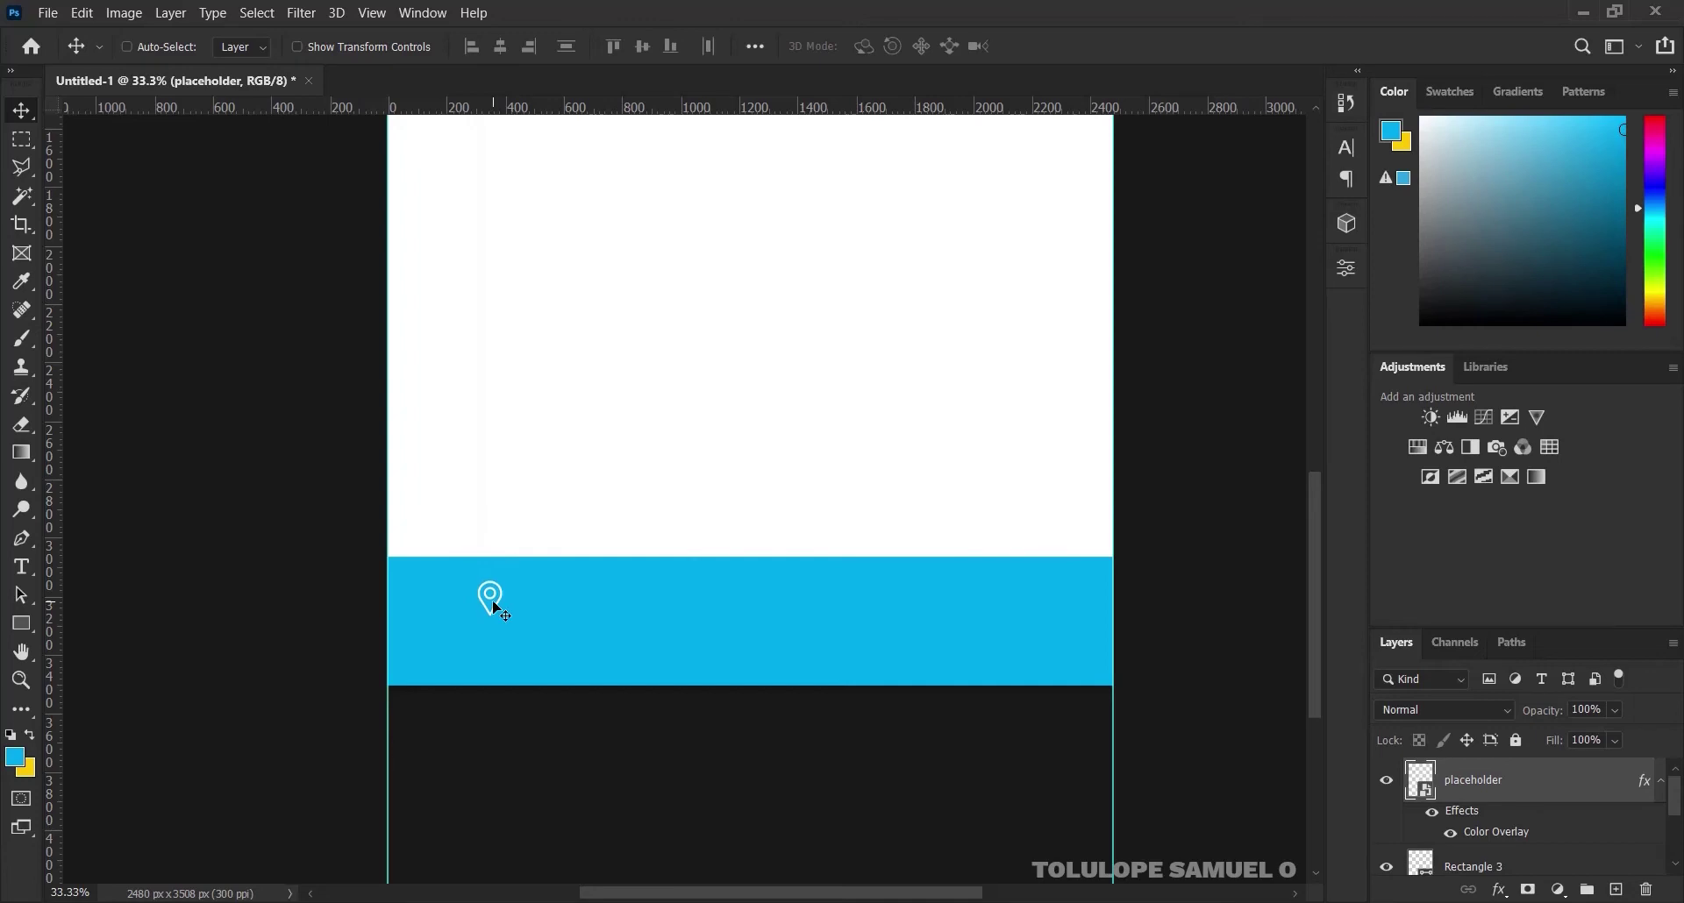
# Add white YOUTUBE text in Russo One just right of the pin on the footer band
pyautogui.click(25, 561)
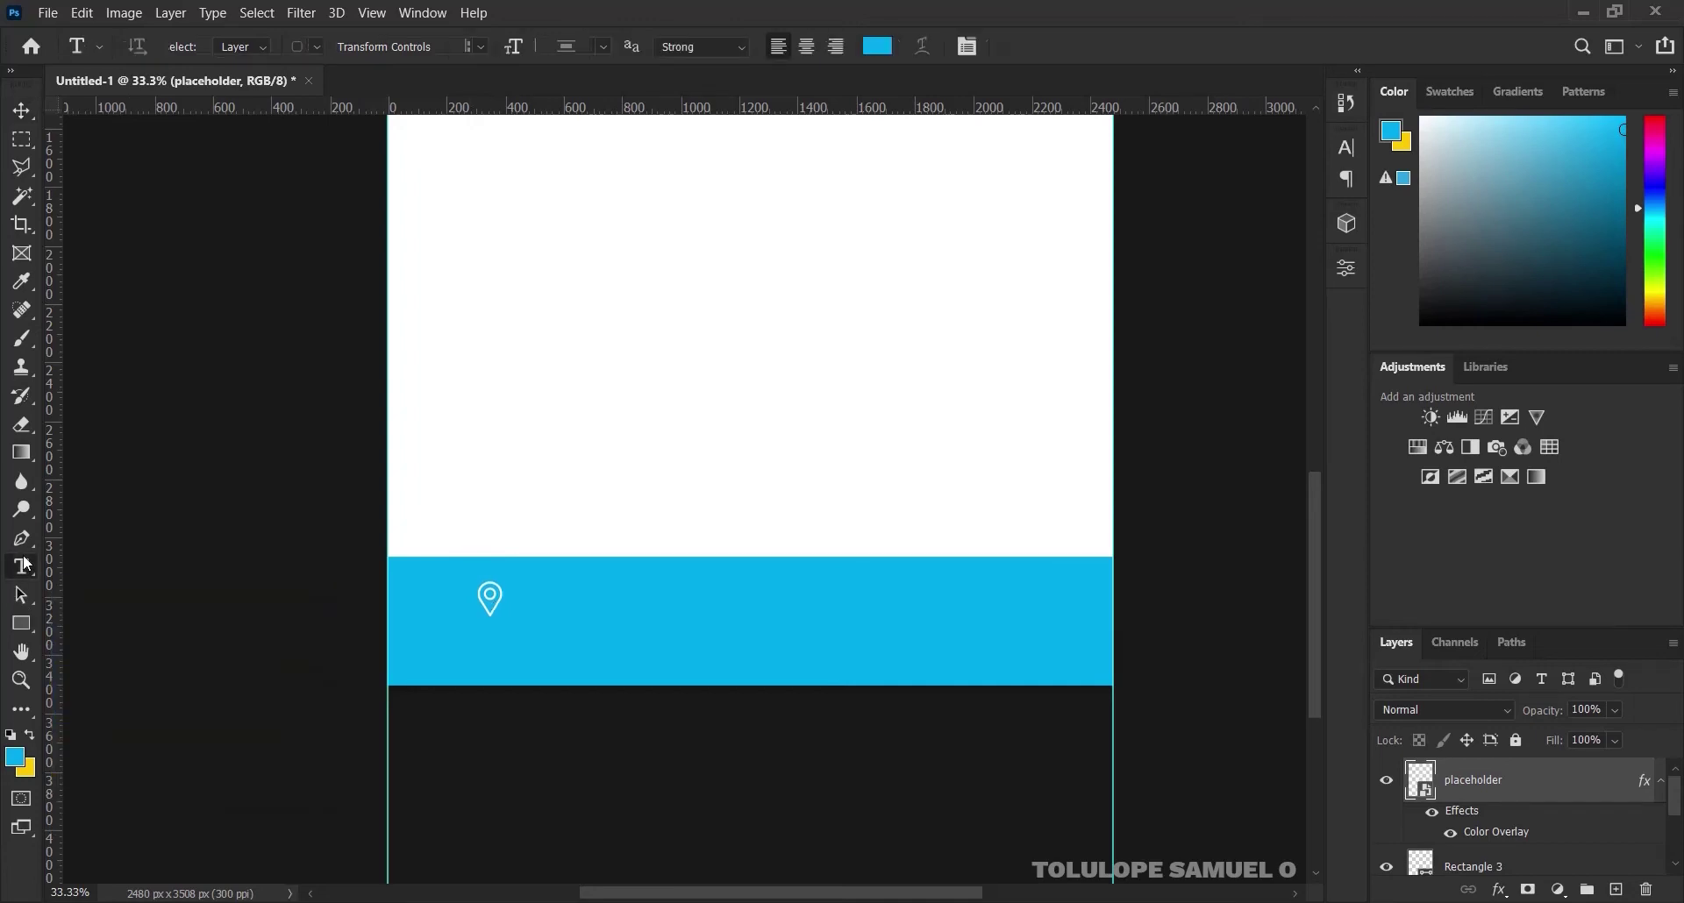
pyautogui.click(529, 602)
pyautogui.press('BackSpace')
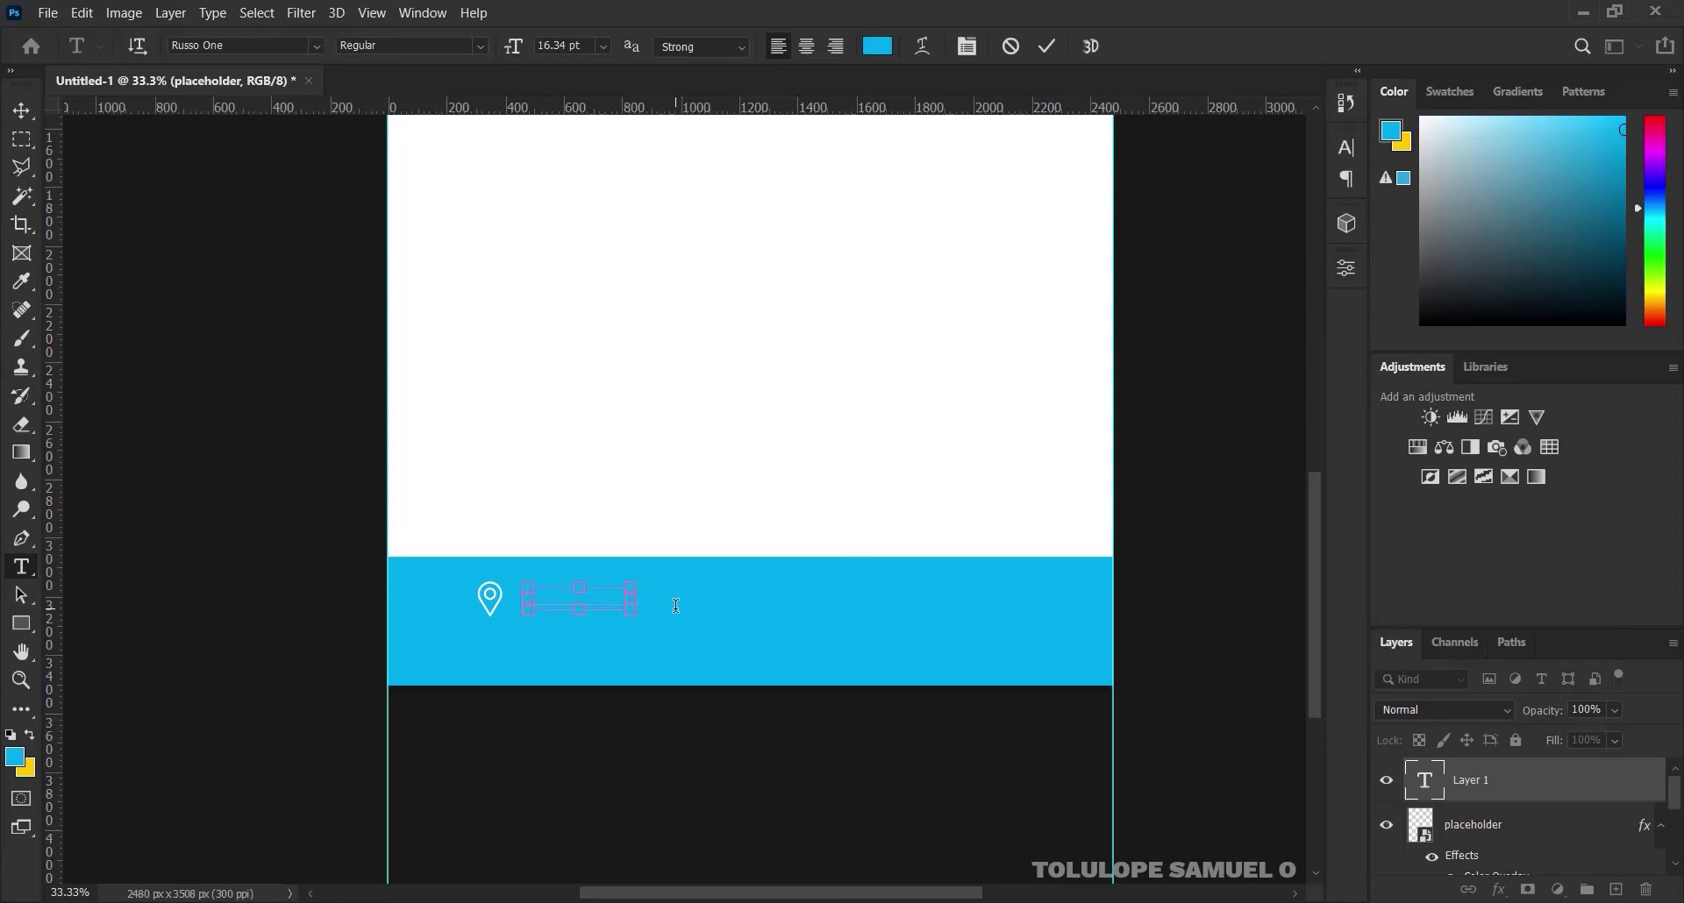
pyautogui.click(883, 52)
pyautogui.moveTo(956, 236); pyautogui.dragTo(905, 210)
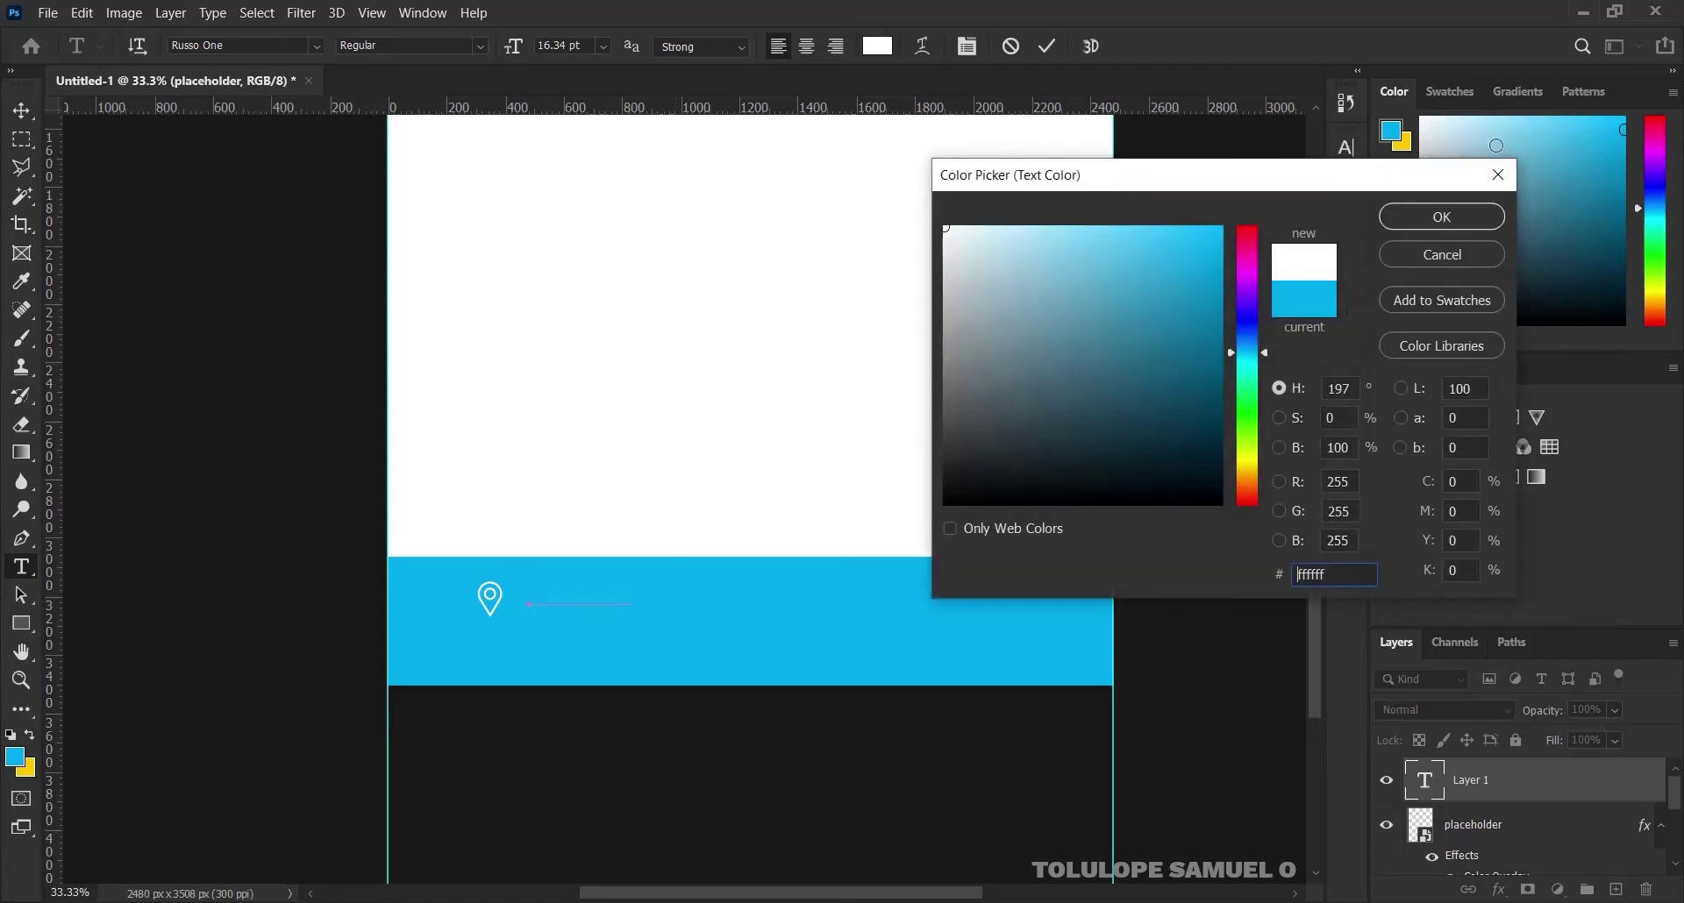
pyautogui.click(1459, 217)
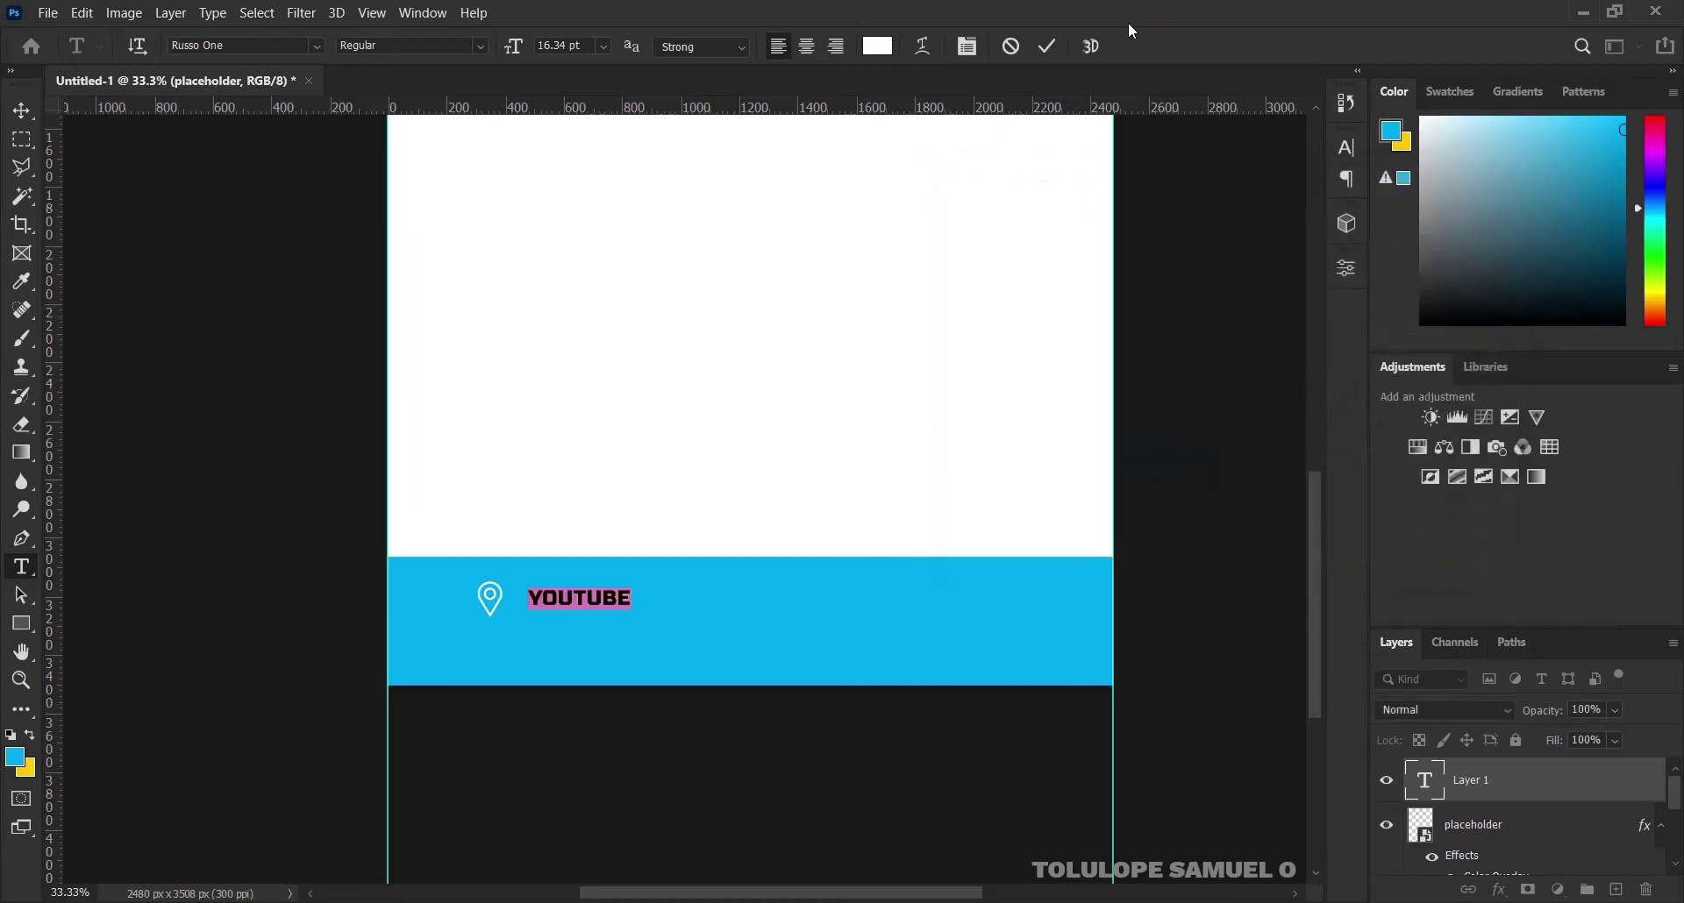
pyautogui.click(1051, 42)
pyautogui.click(22, 105)
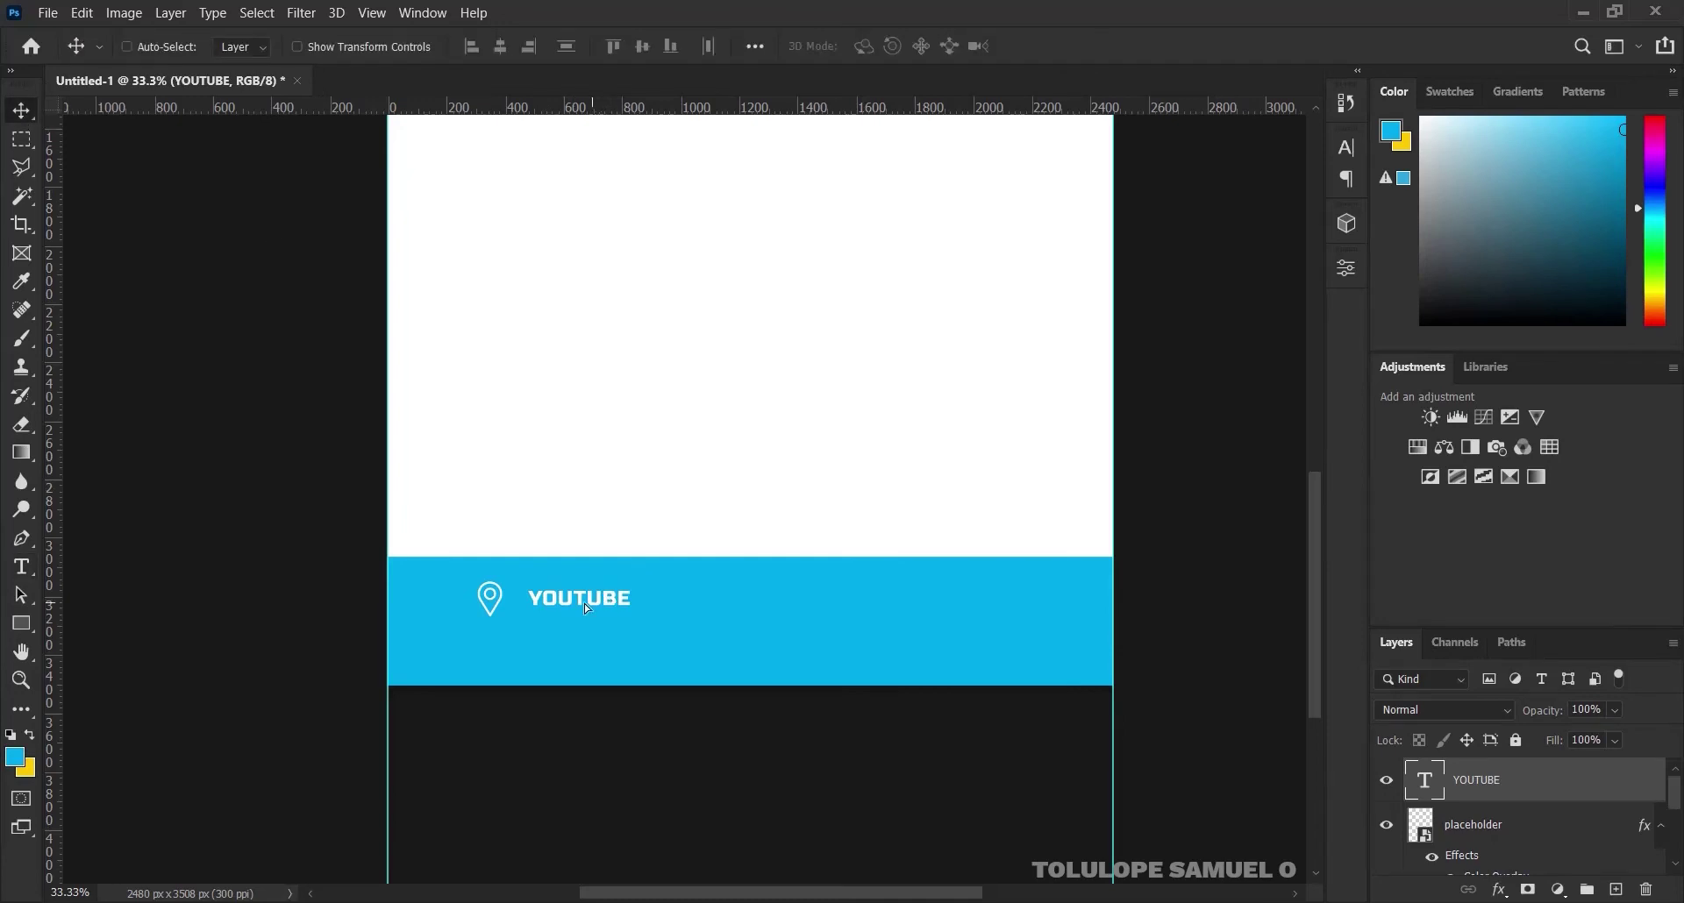
# Move the YOUTUBE text closer to the pin and shrink the pin icon slightly to 103 px
pyautogui.moveTo(584, 605); pyautogui.dragTo(565, 604)
pyautogui.press('ctrl')
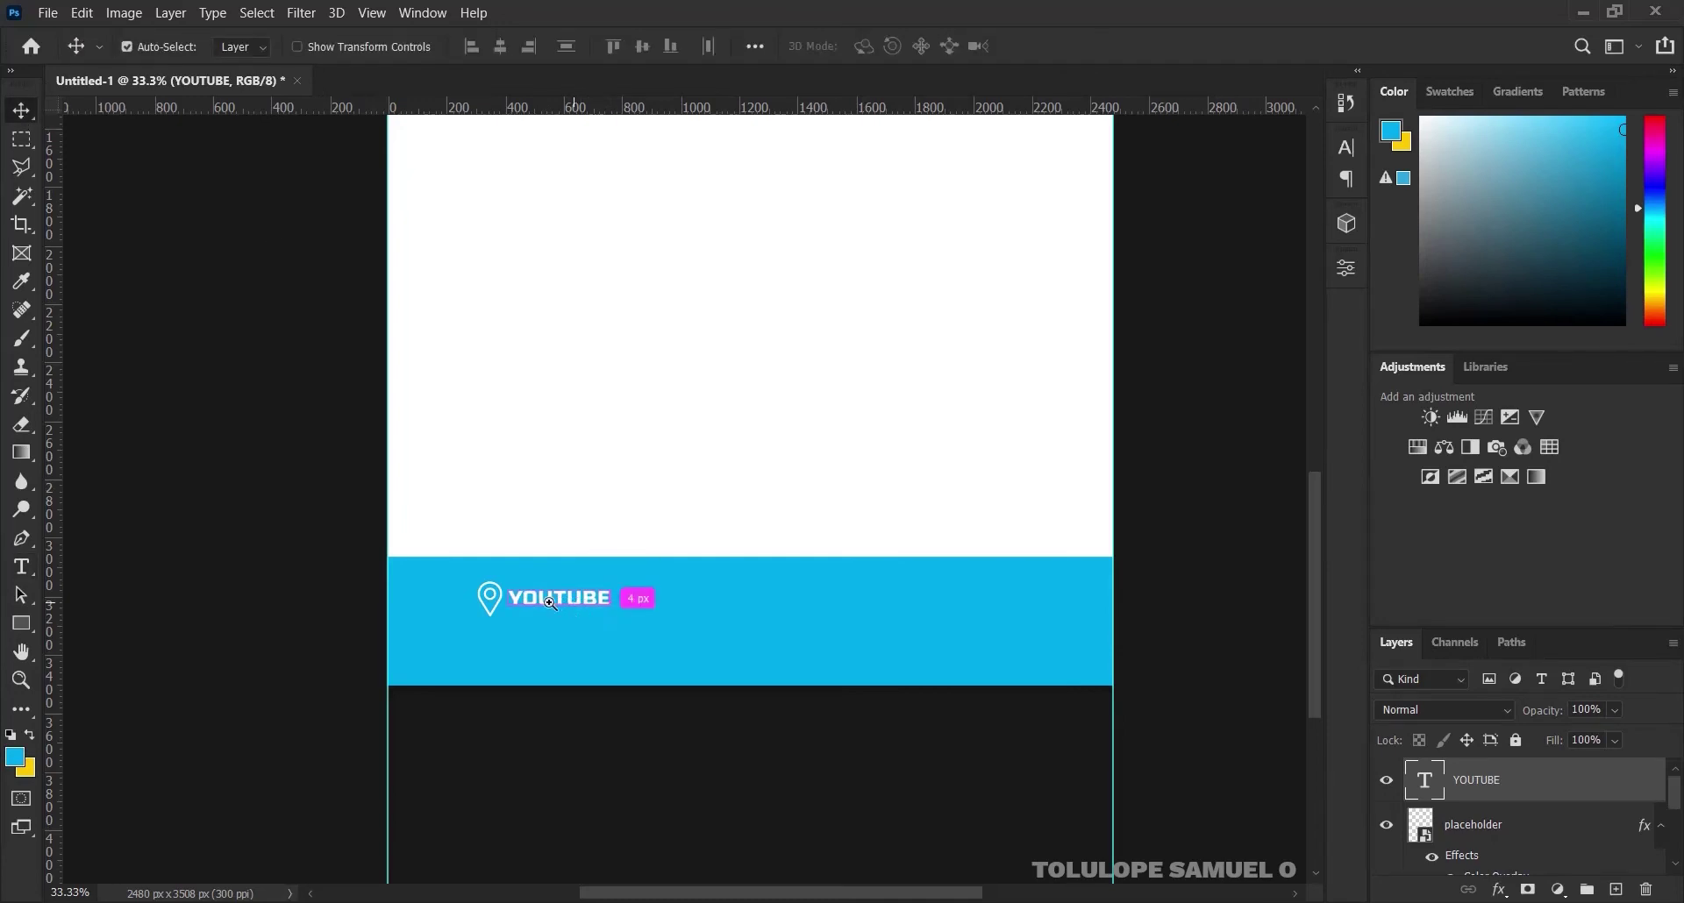
pyautogui.keyDown('ctrl'); pyautogui.click(550, 603); pyautogui.keyUp('ctrl')
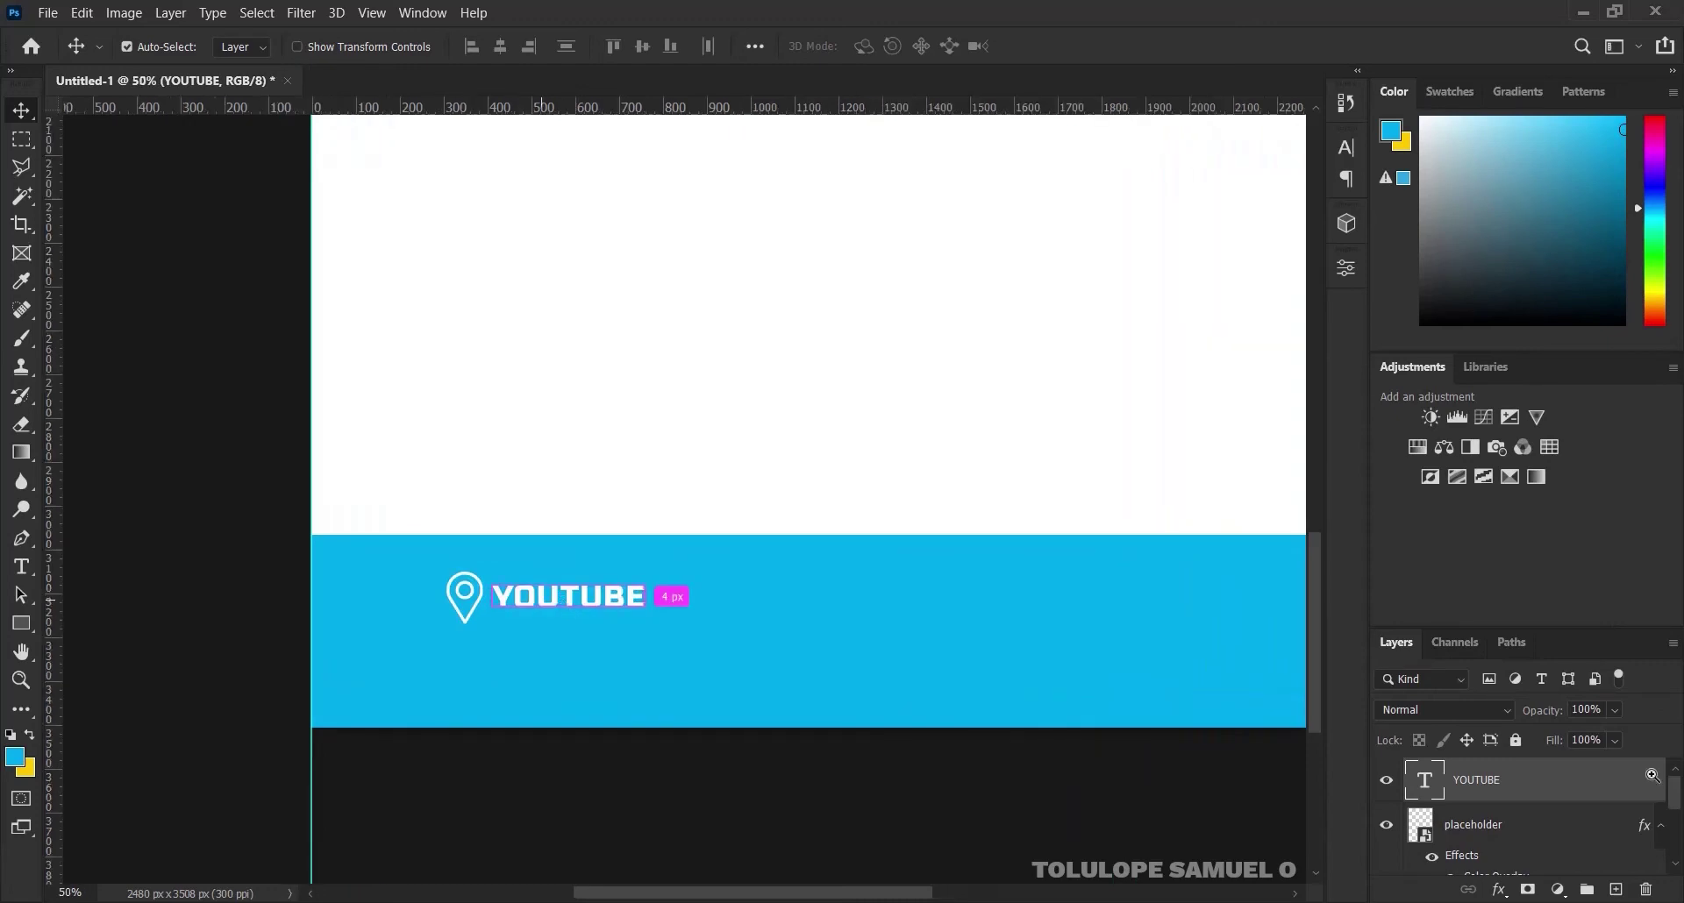
pyautogui.click(1660, 825)
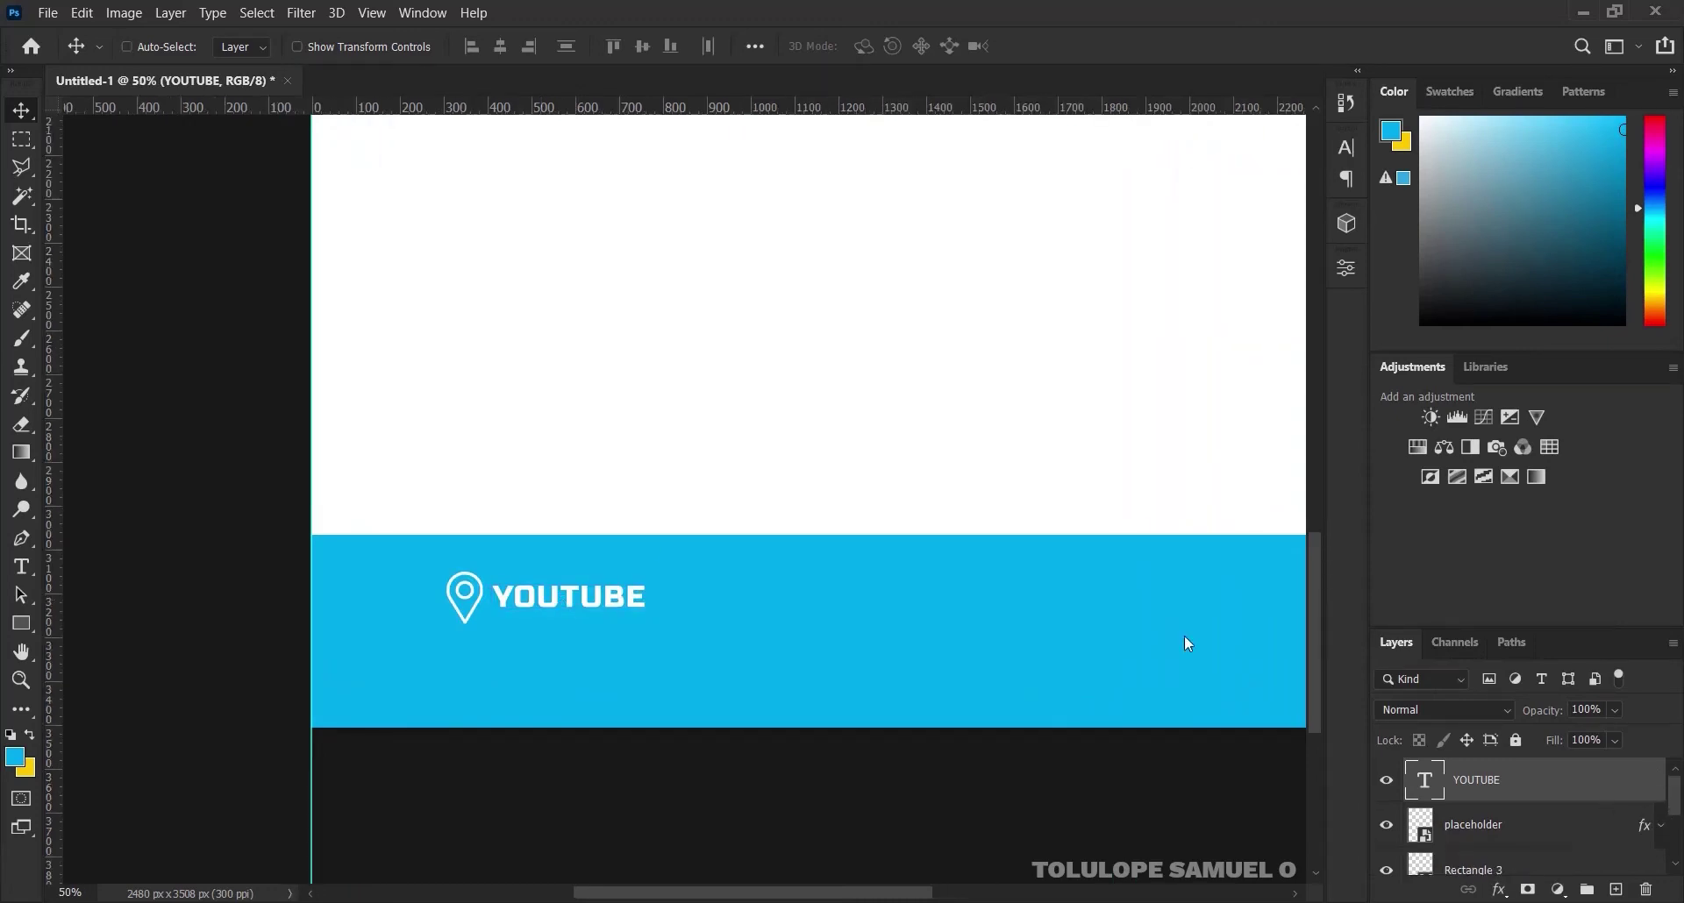
pyautogui.click(1453, 822)
pyautogui.hotkey('ctrl', 't')
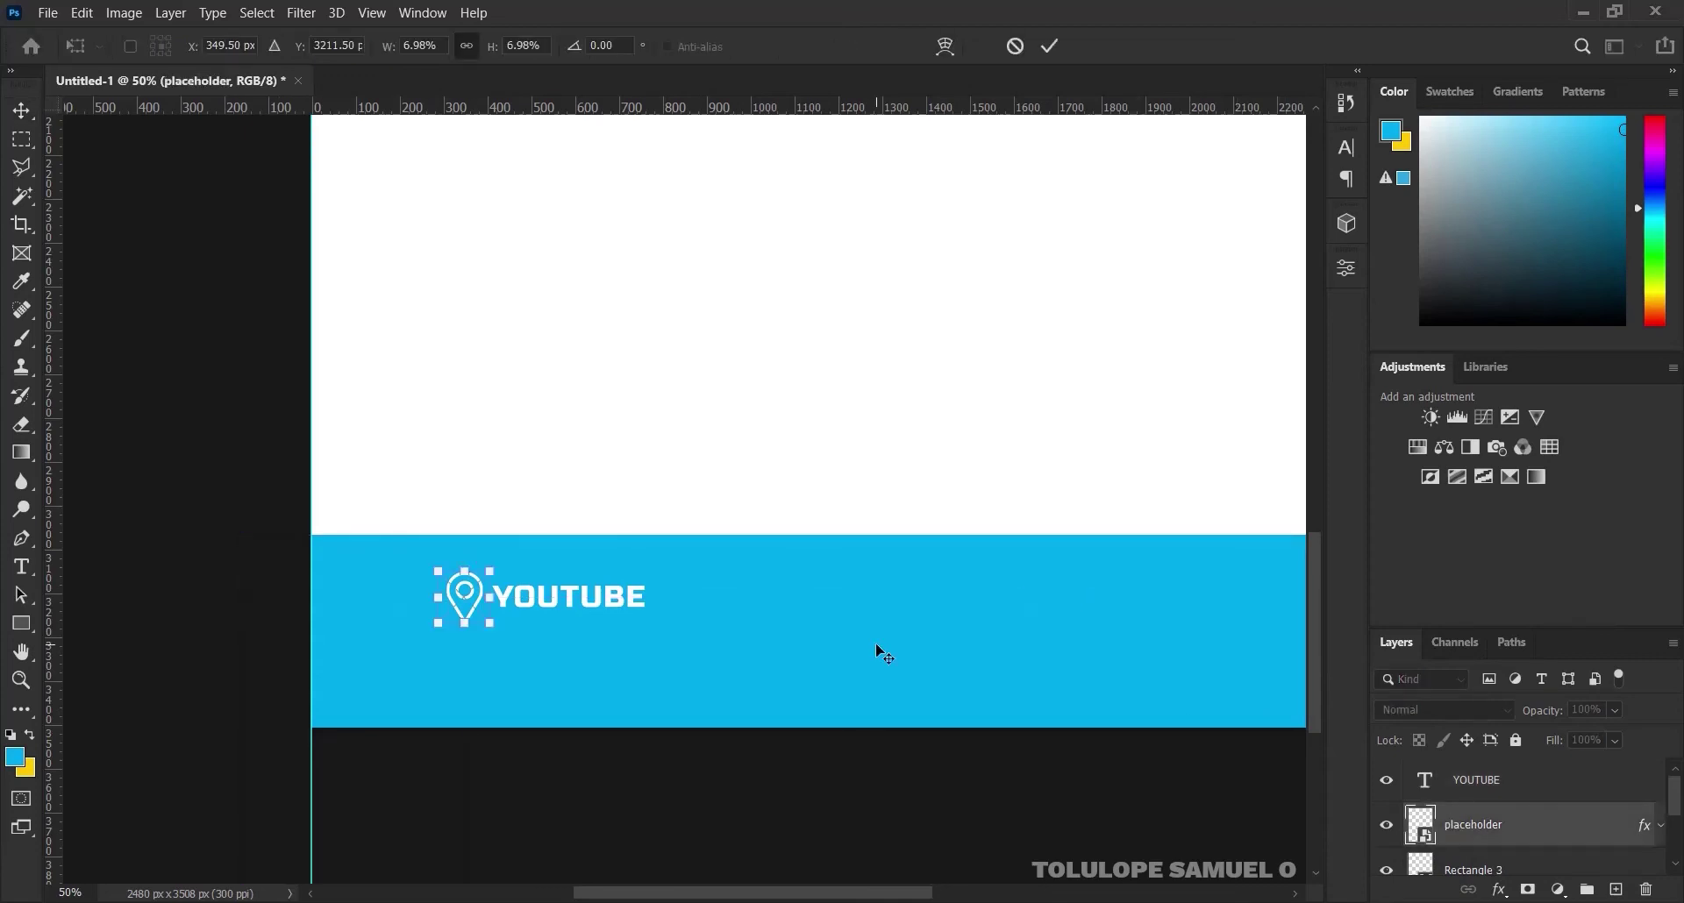
pyautogui.moveTo(492, 571); pyautogui.dragTo(489, 569)
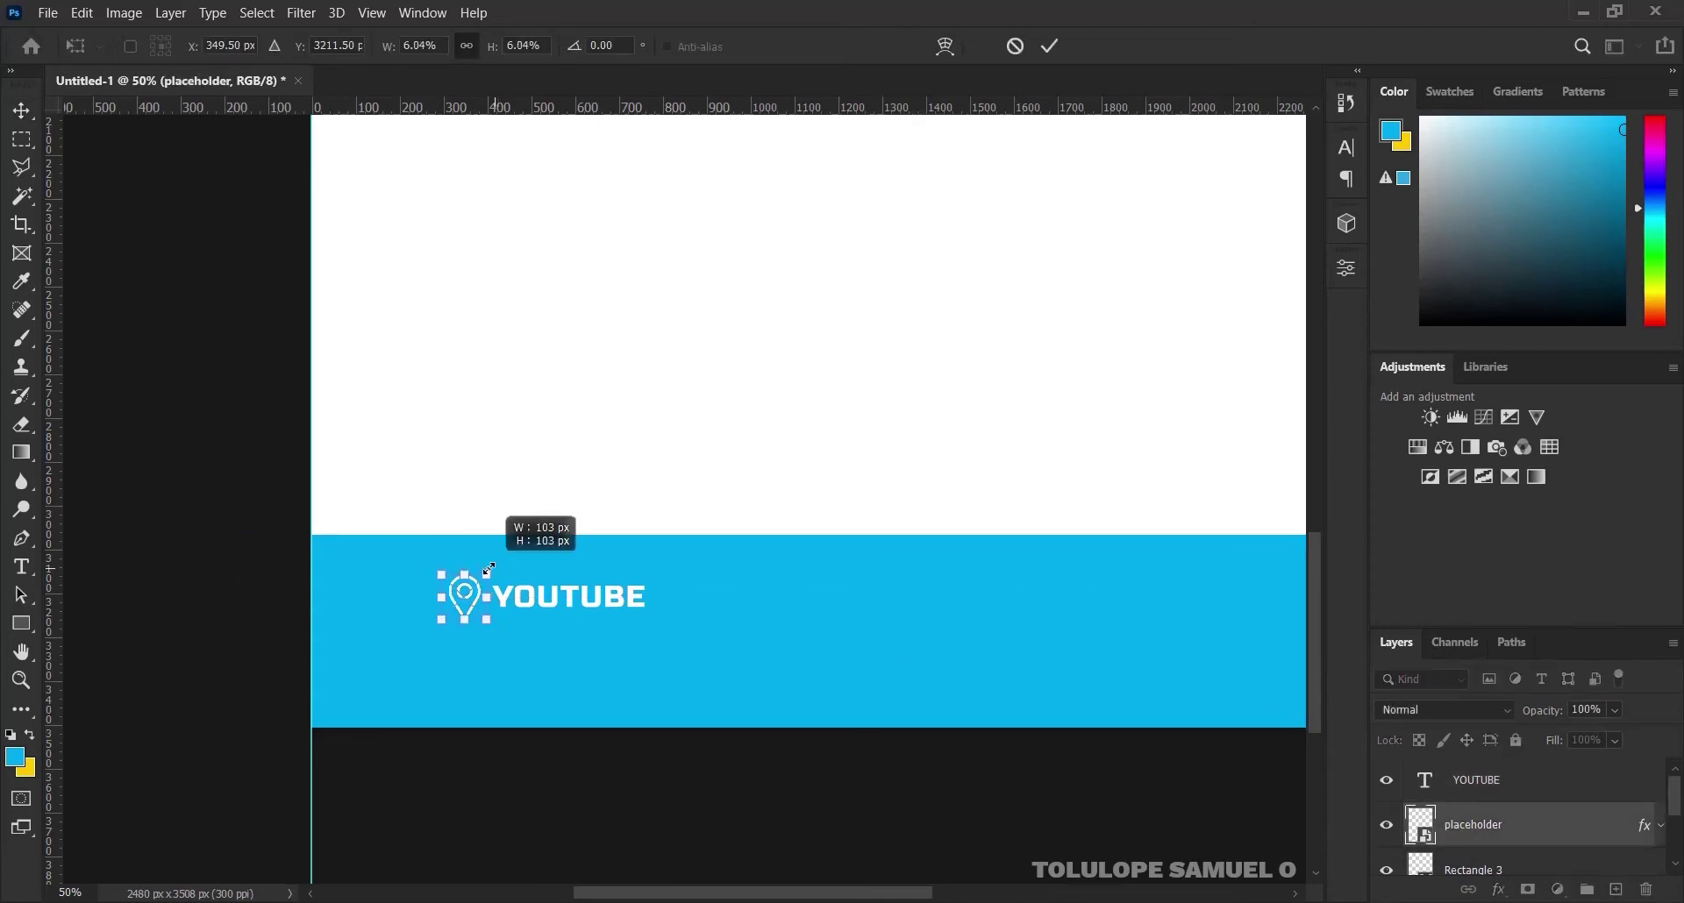
pyautogui.click(1050, 45)
# Vertically centre the YOUTUBE text and pin, group them, and name the group LOCATION
pyautogui.press('ctrl')
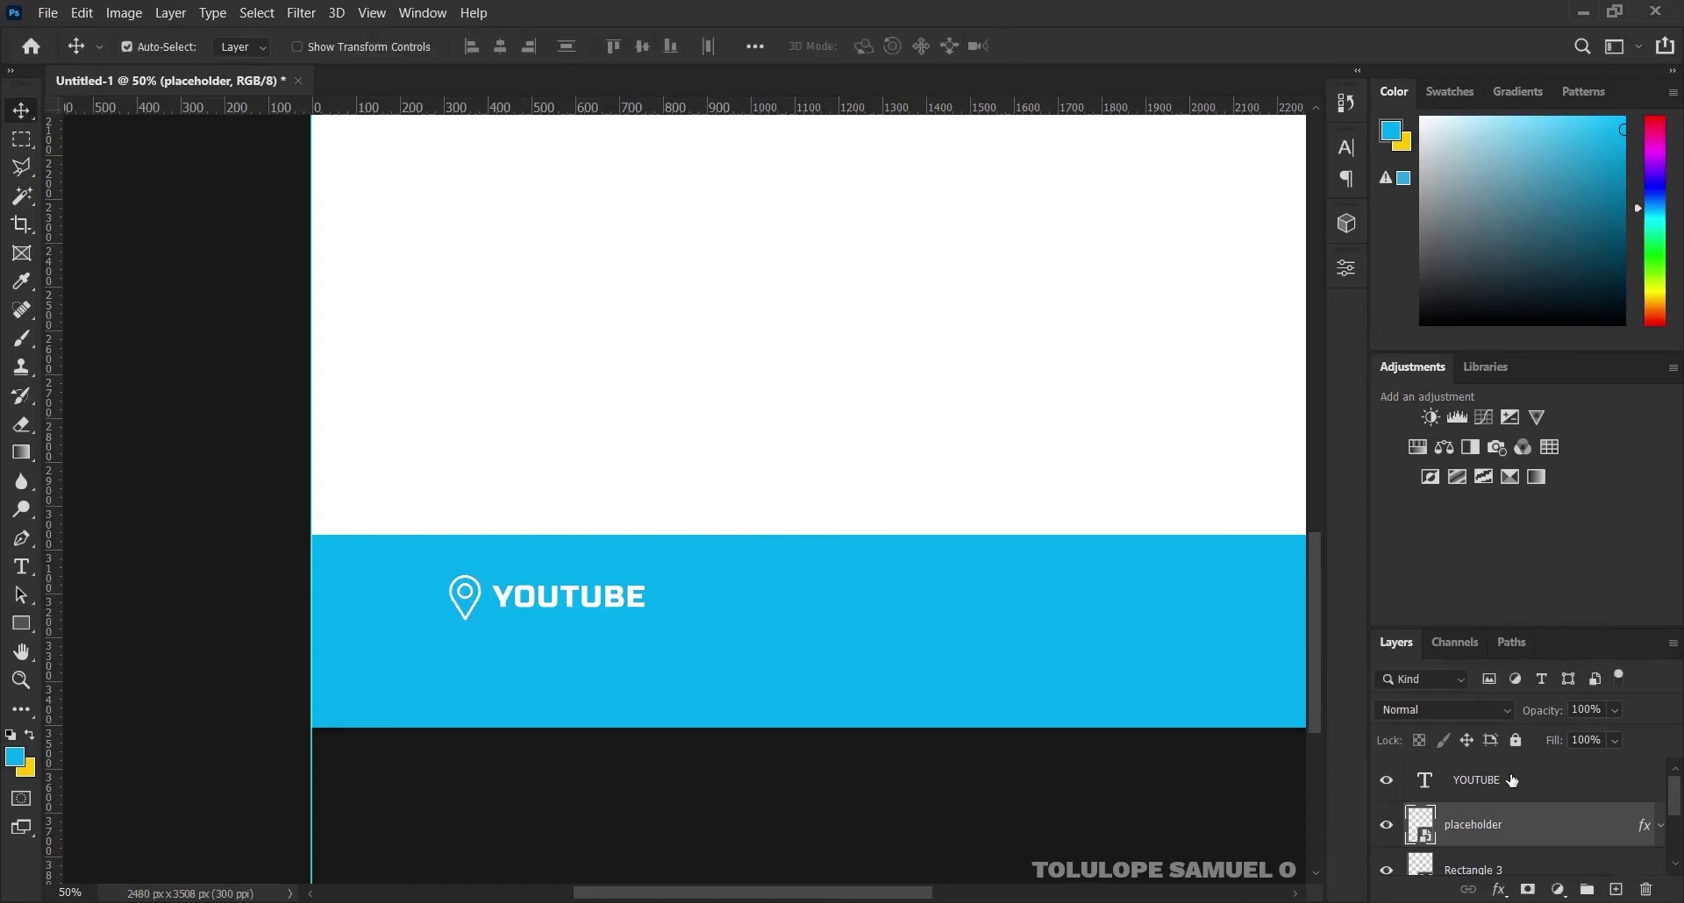
pyautogui.keyDown('ctrl'); pyautogui.click(1512, 780); pyautogui.keyUp('ctrl')
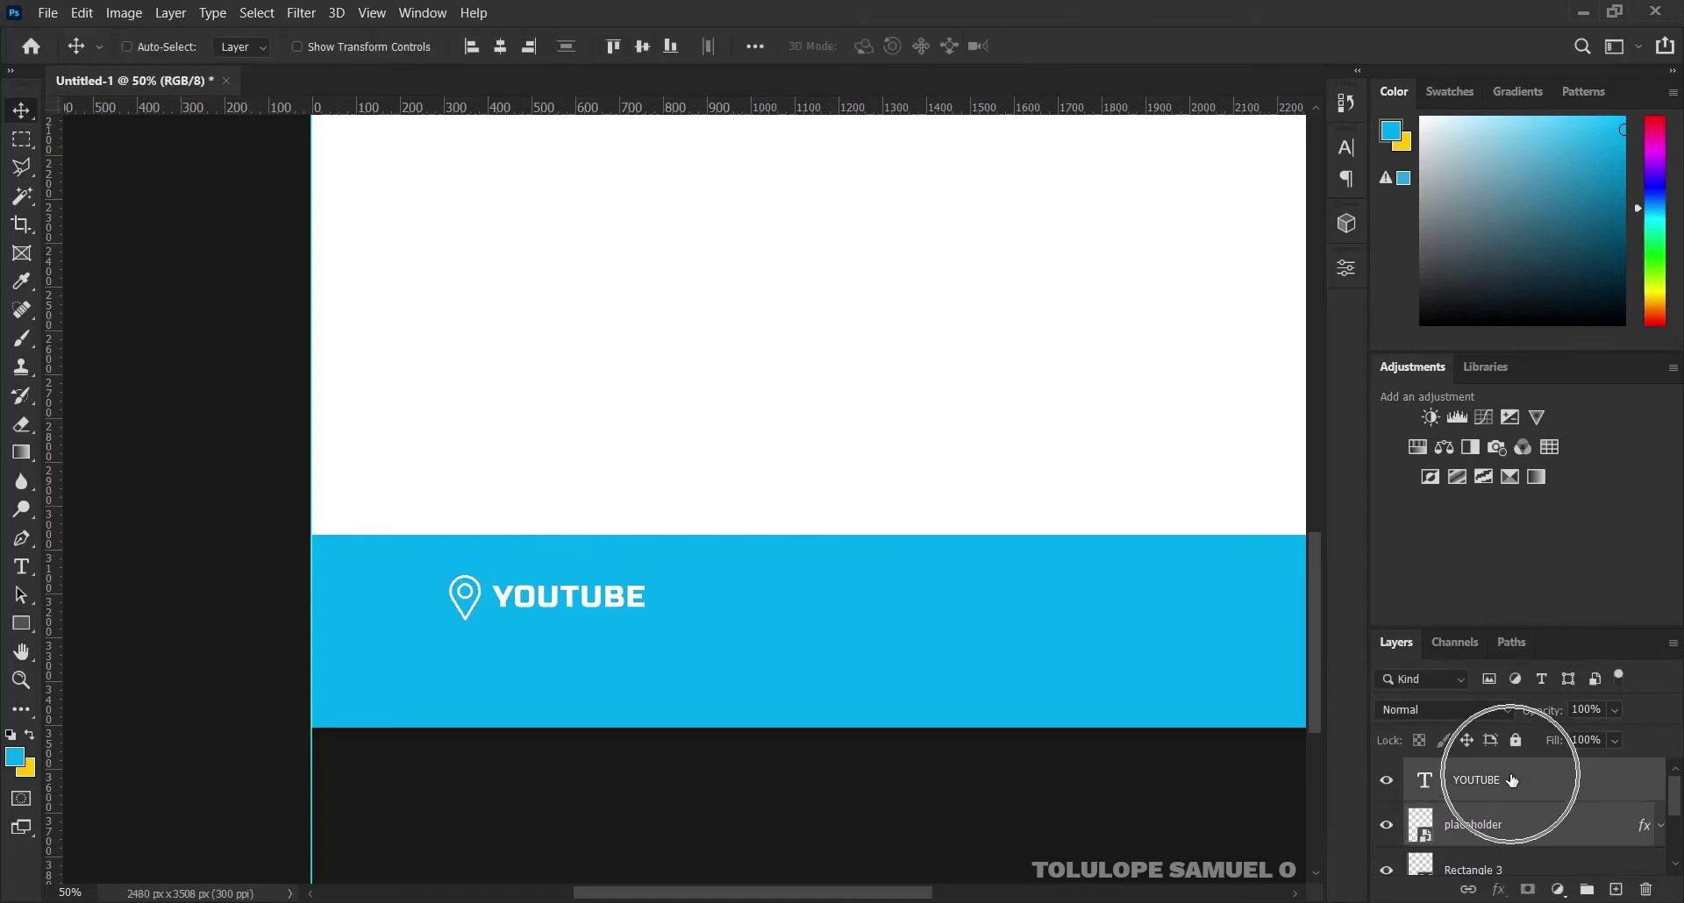
pyautogui.click(651, 48)
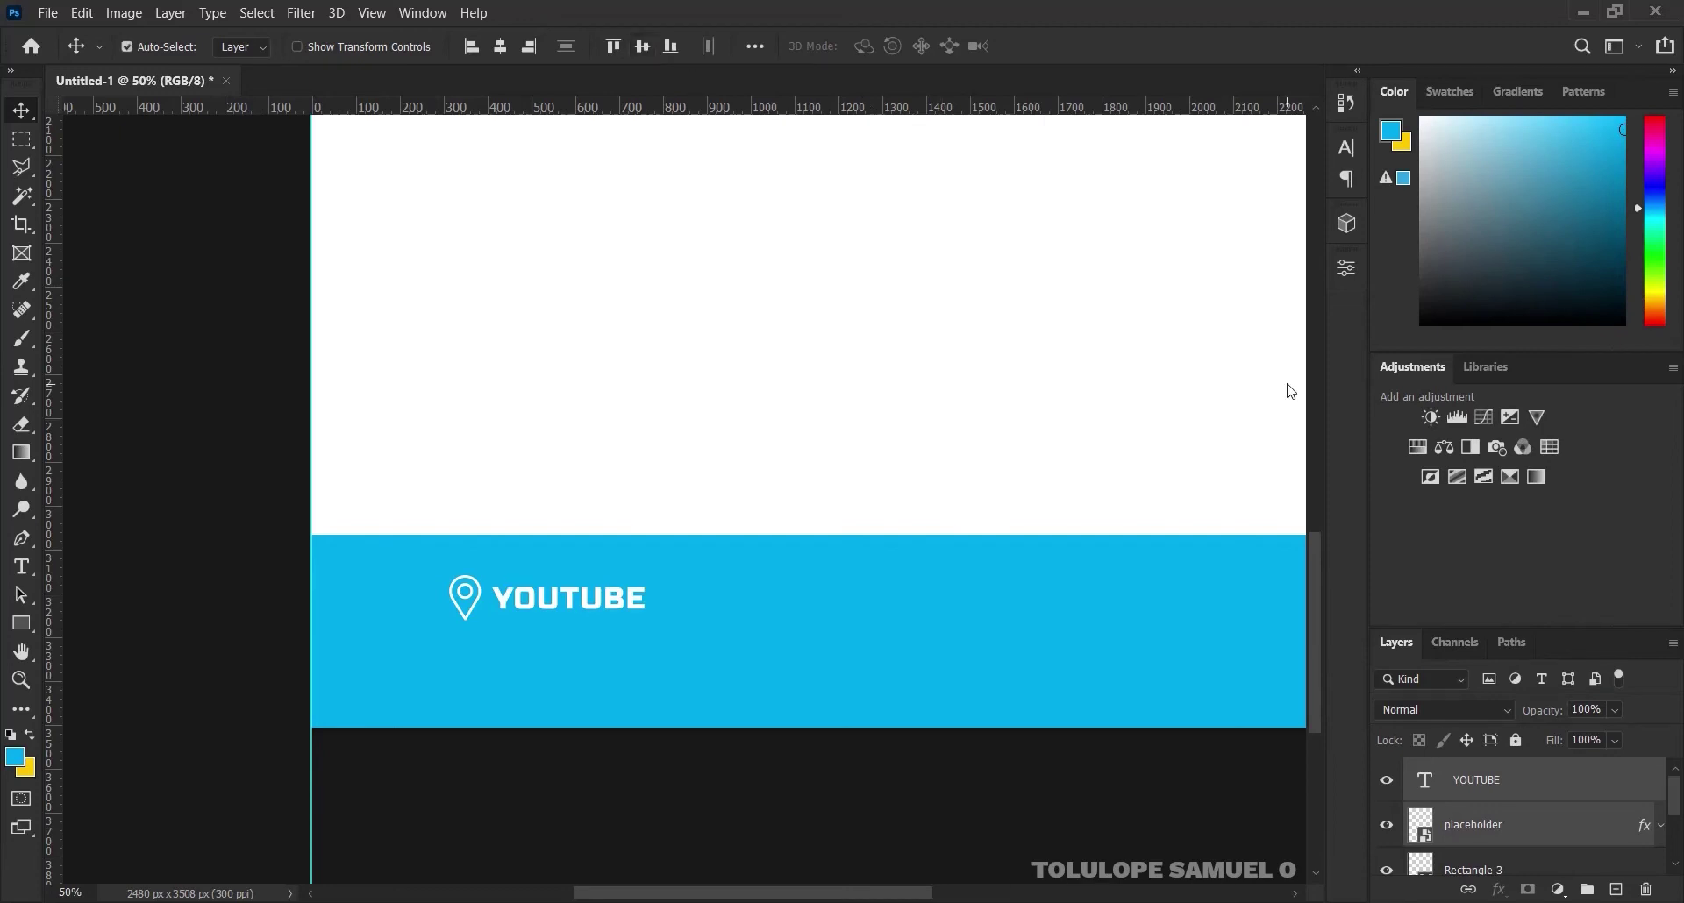
pyautogui.hotkey('ctrl', 'g')
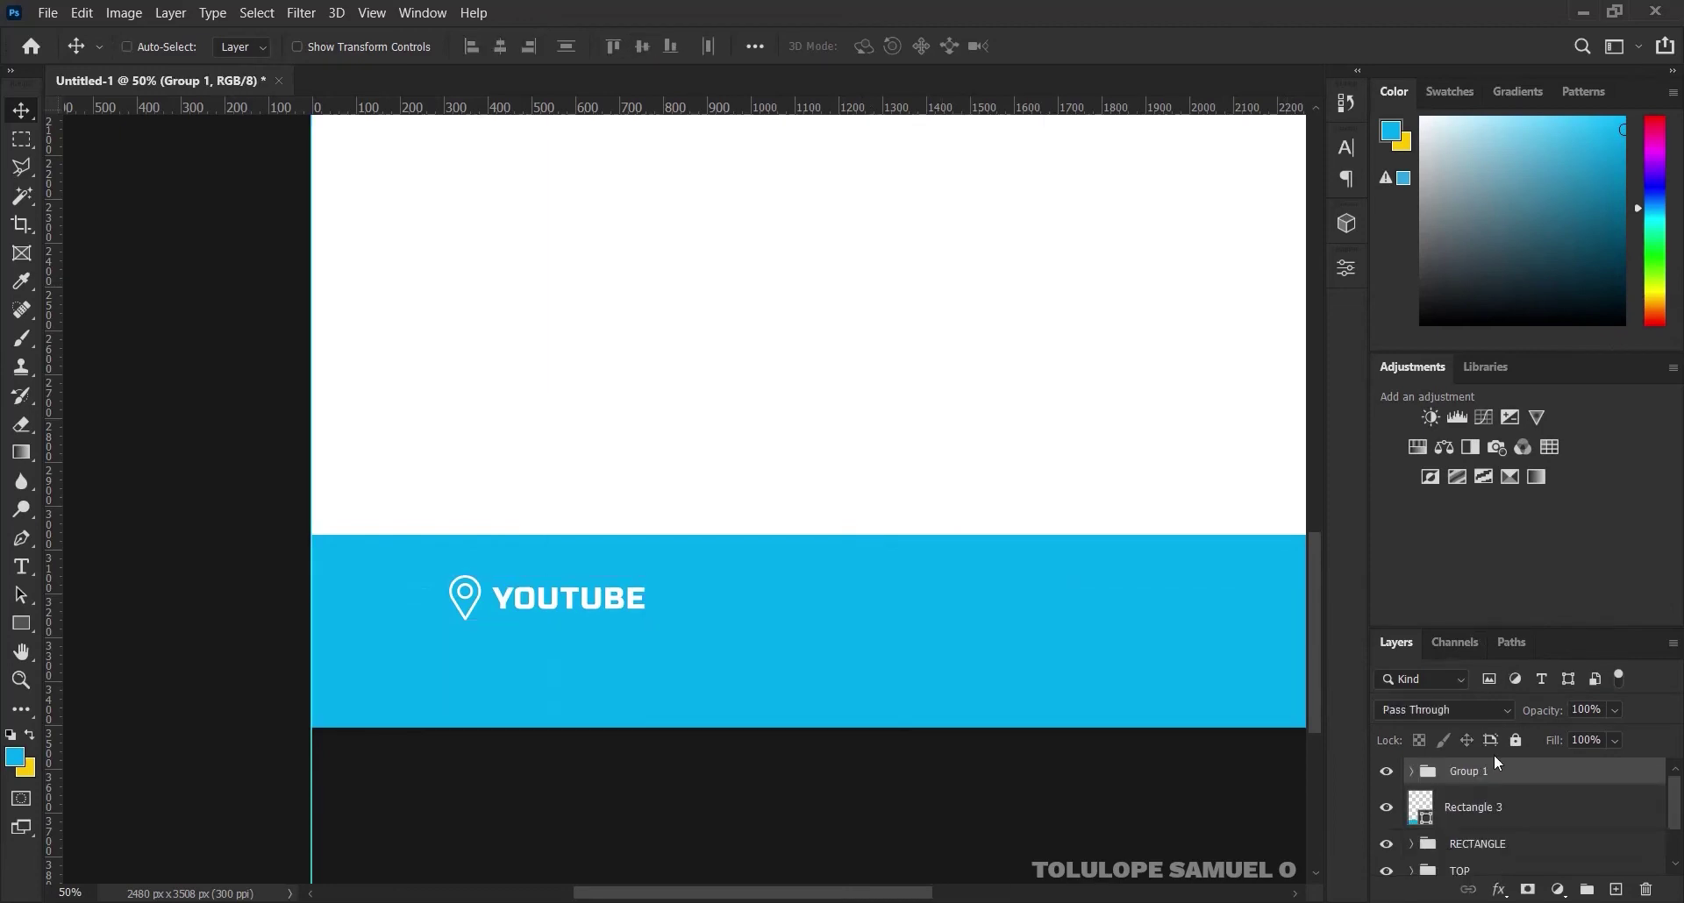
pyautogui.doubleClick(1470, 780)
pyautogui.write('LOCATION')
pyautogui.press('Return')
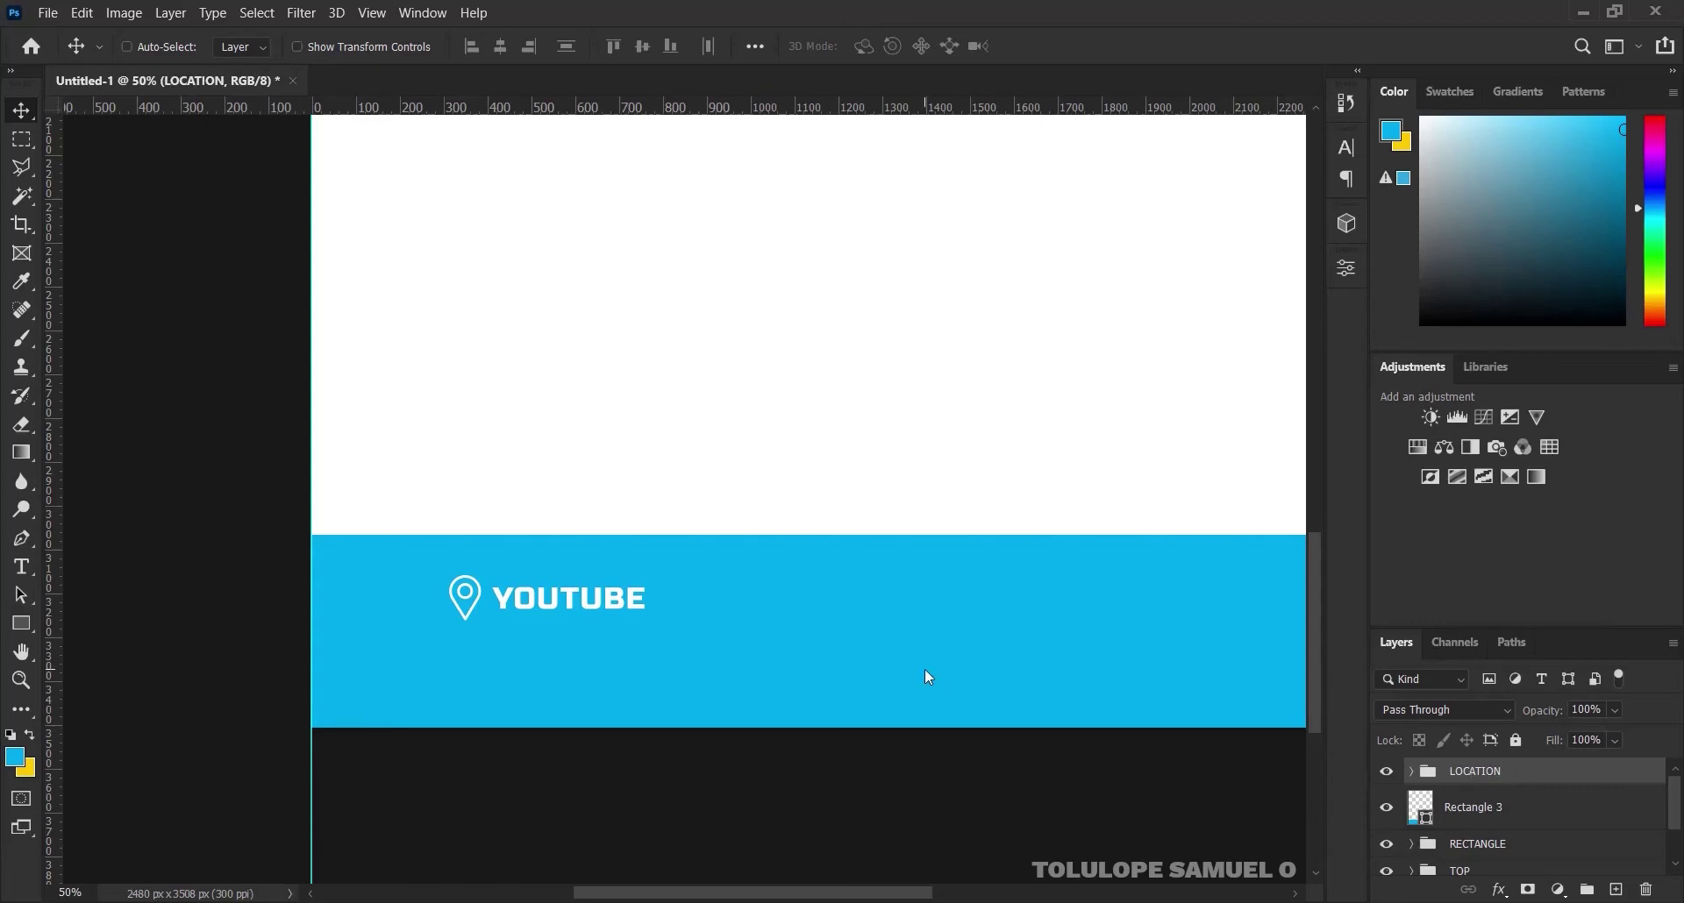
# Drag the call icon (1) image from the assets folder onto the letterhead canvas
pyautogui.hotkey('ctrl', '-')
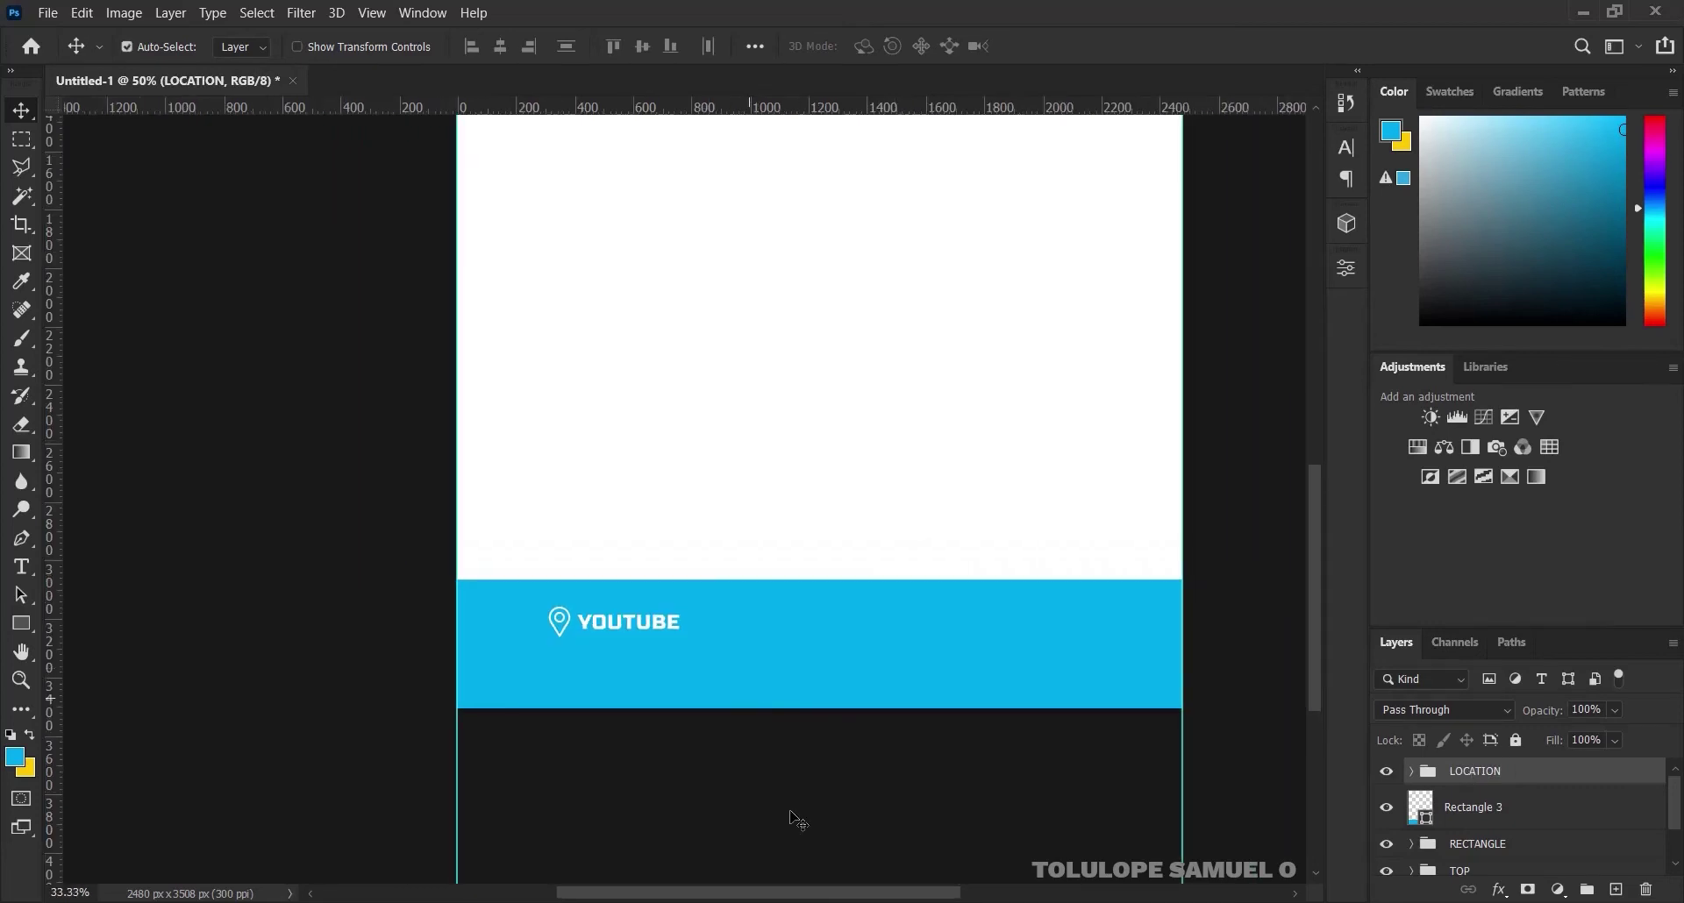
pyautogui.hotkey('alt', 'Tab')
pyautogui.click(226, 250)
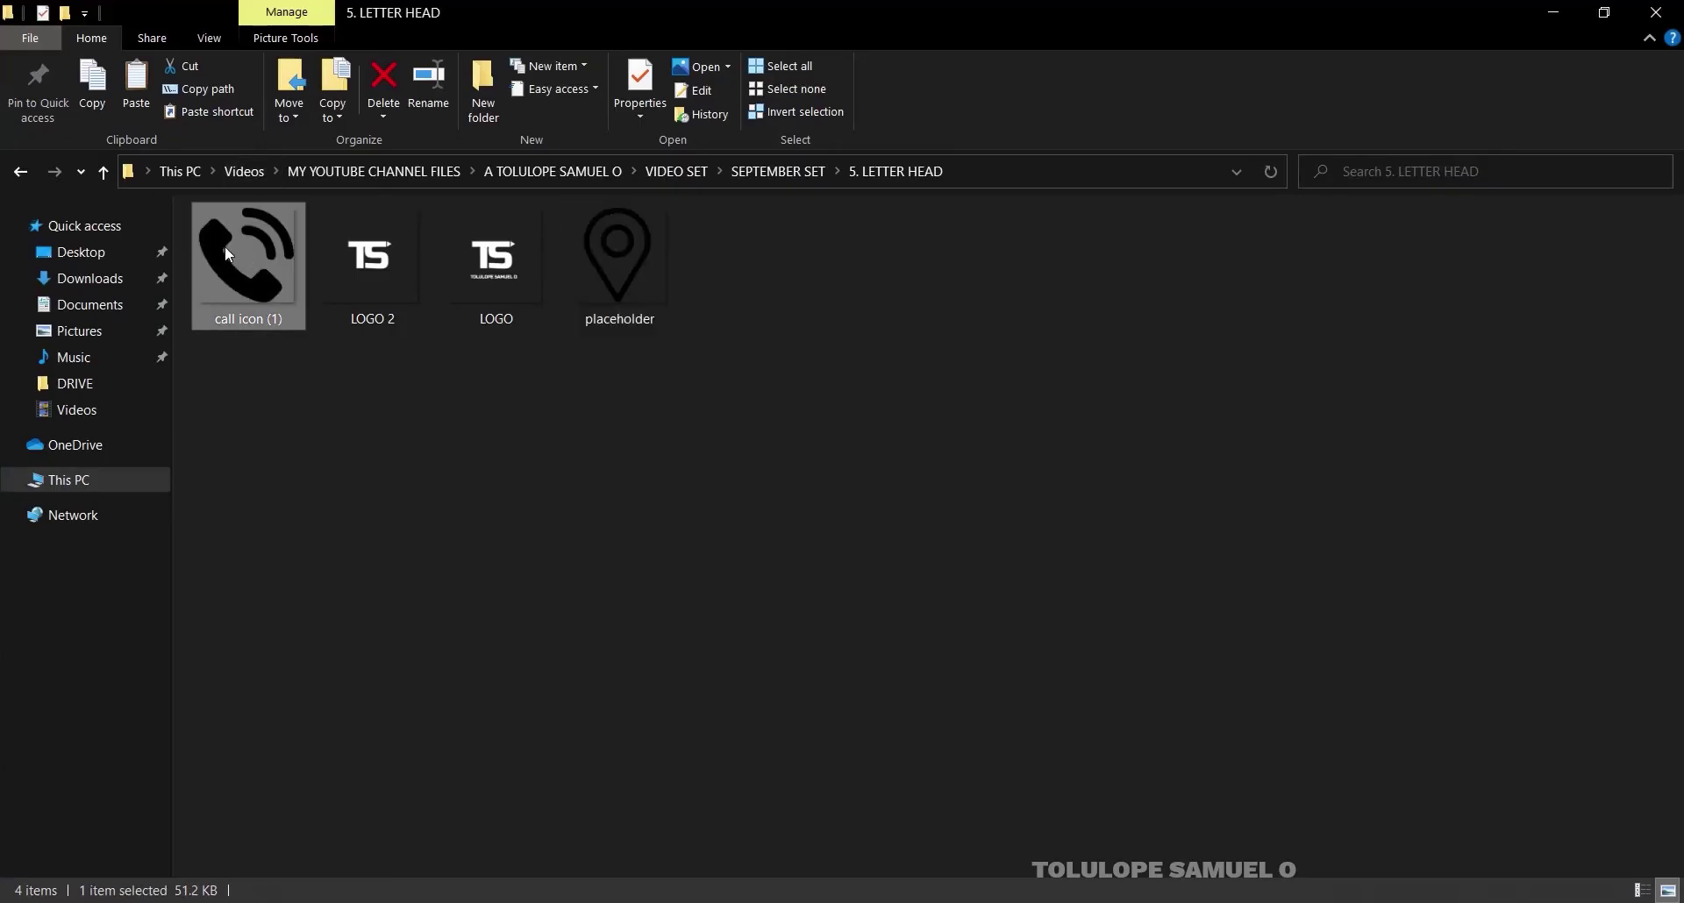
pyautogui.moveTo(225, 250); pyautogui.dragTo(765, 386)
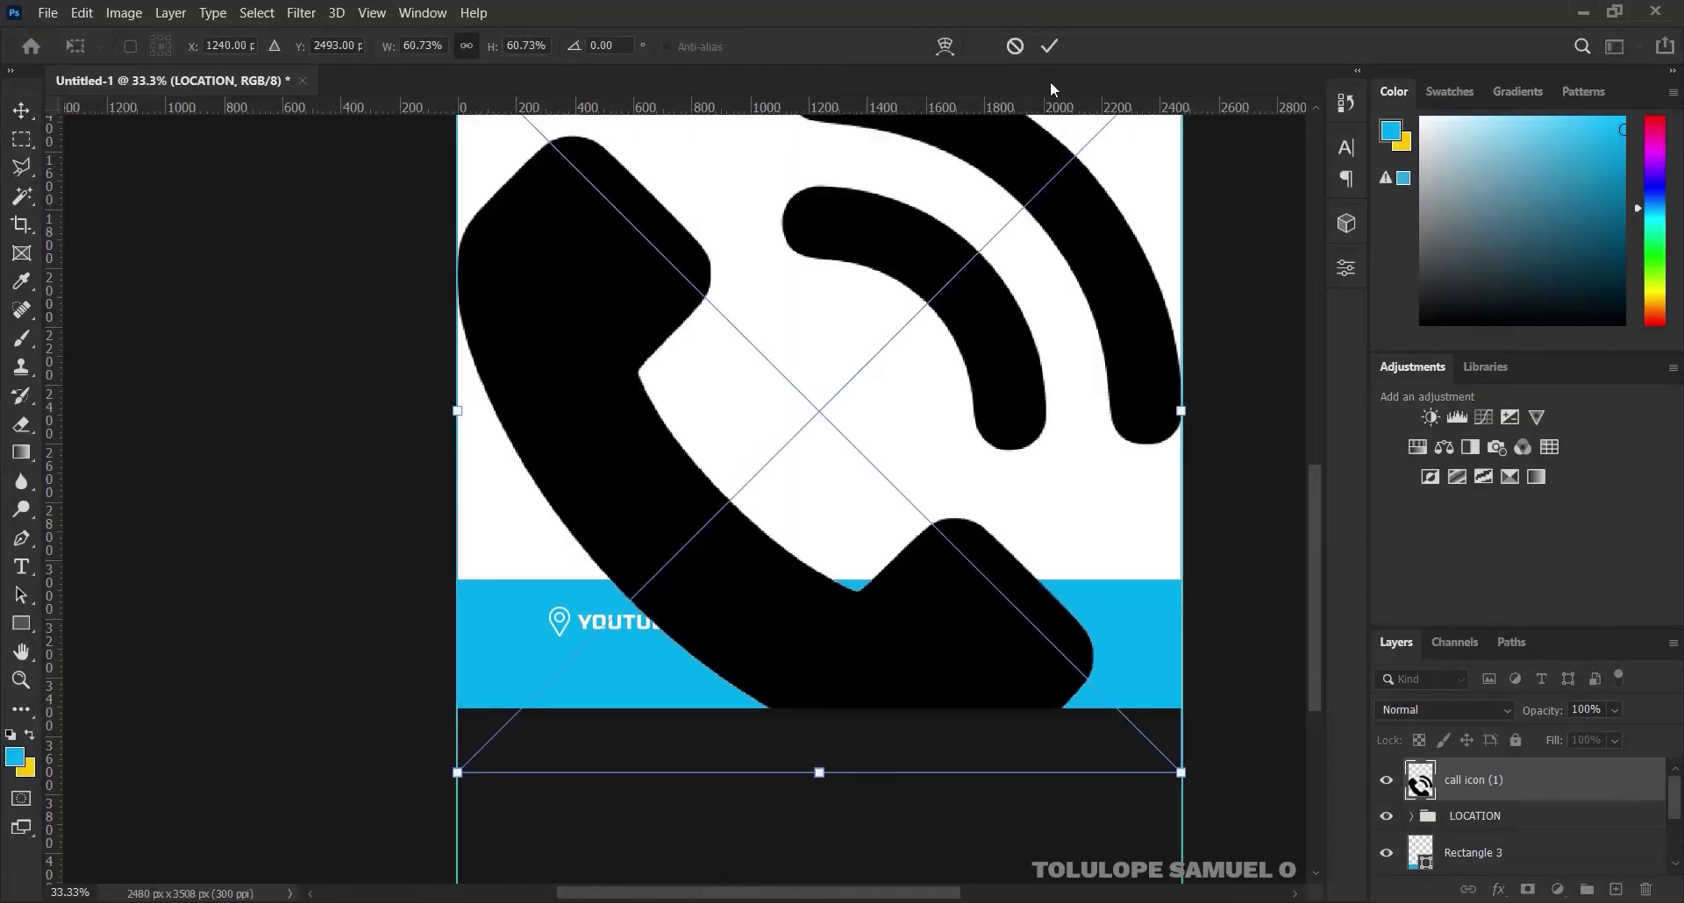
# Place the call icon and give it a white (#ffffff) Color Overlay layer style
pyautogui.click(1050, 52)
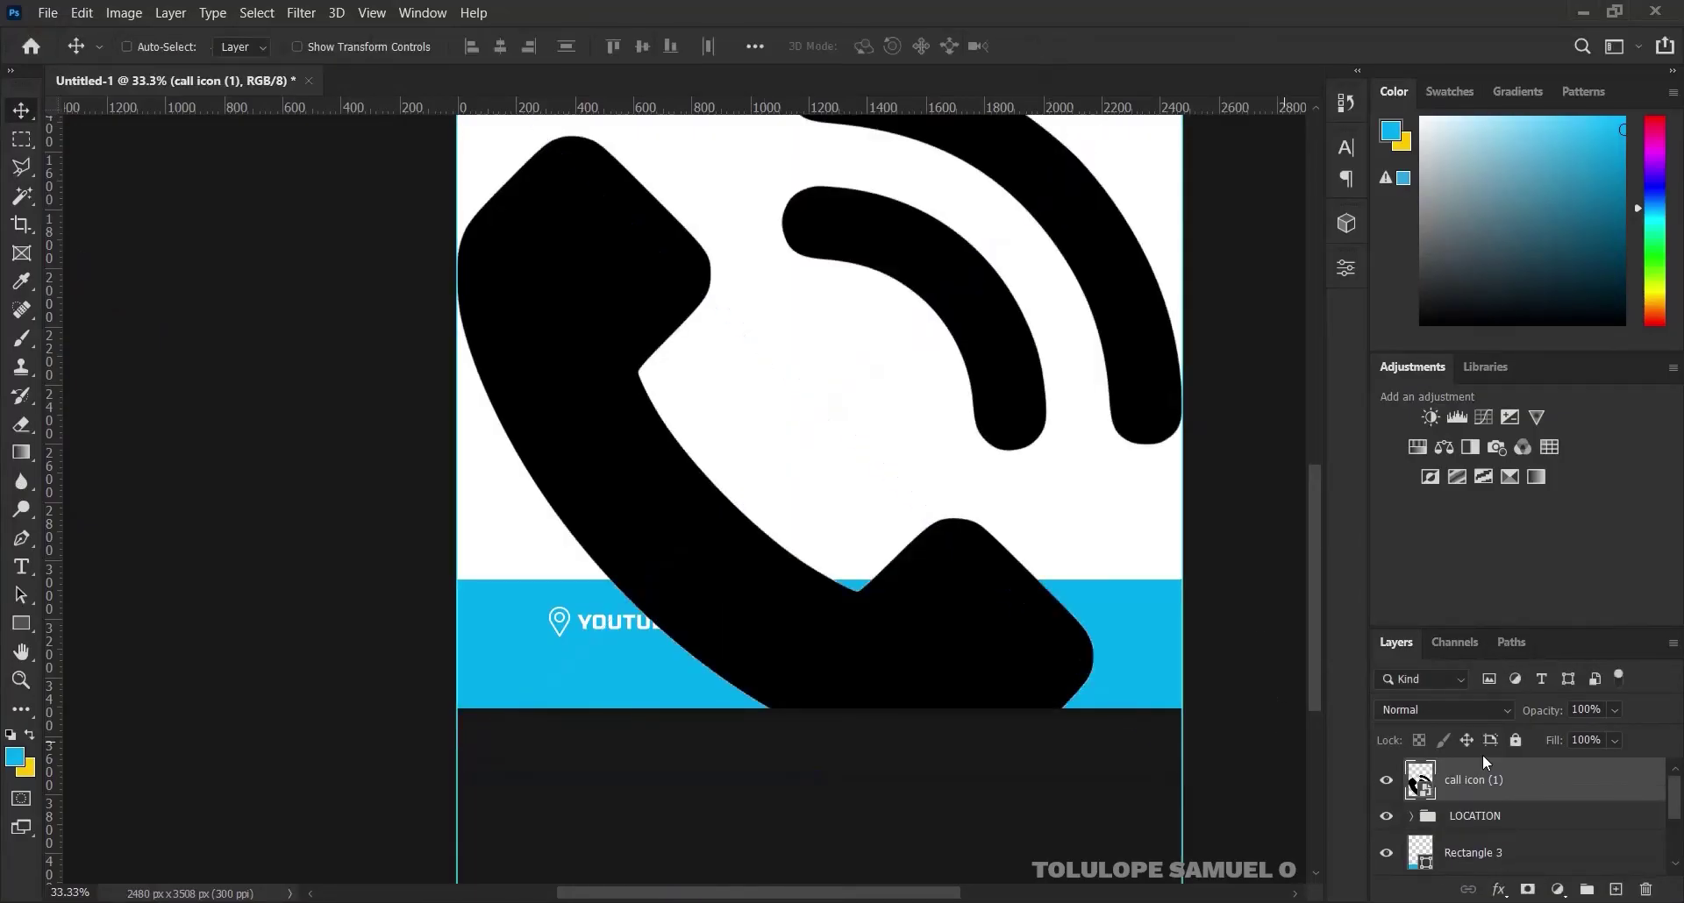
pyautogui.rightClick(1553, 766)
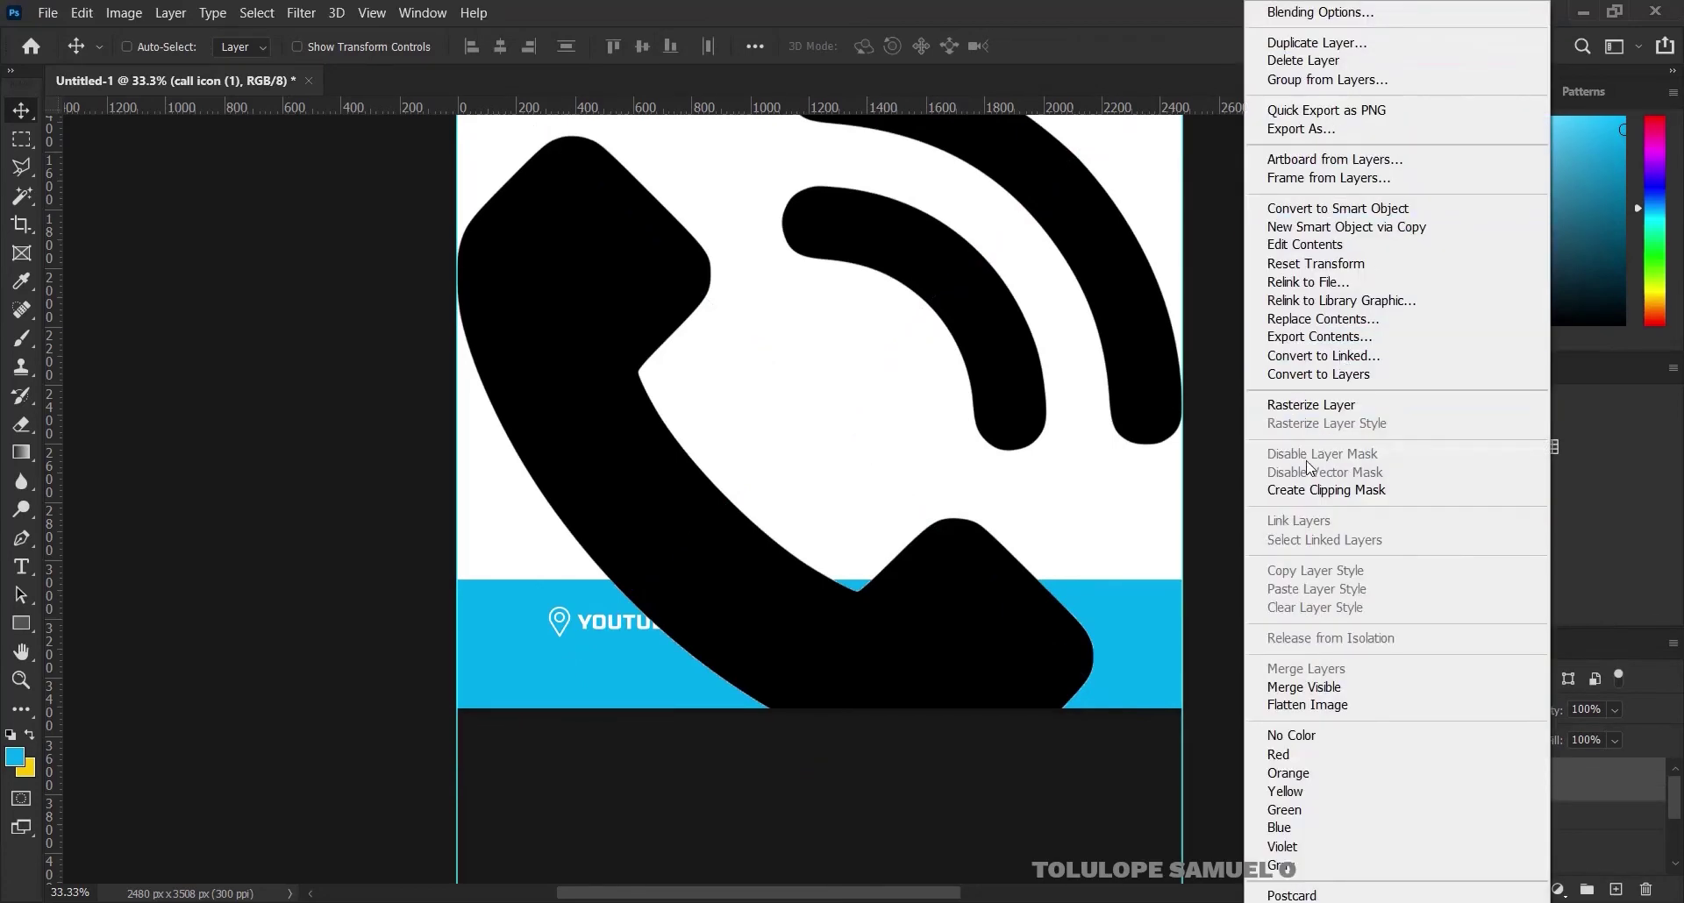
pyautogui.click(1311, 11)
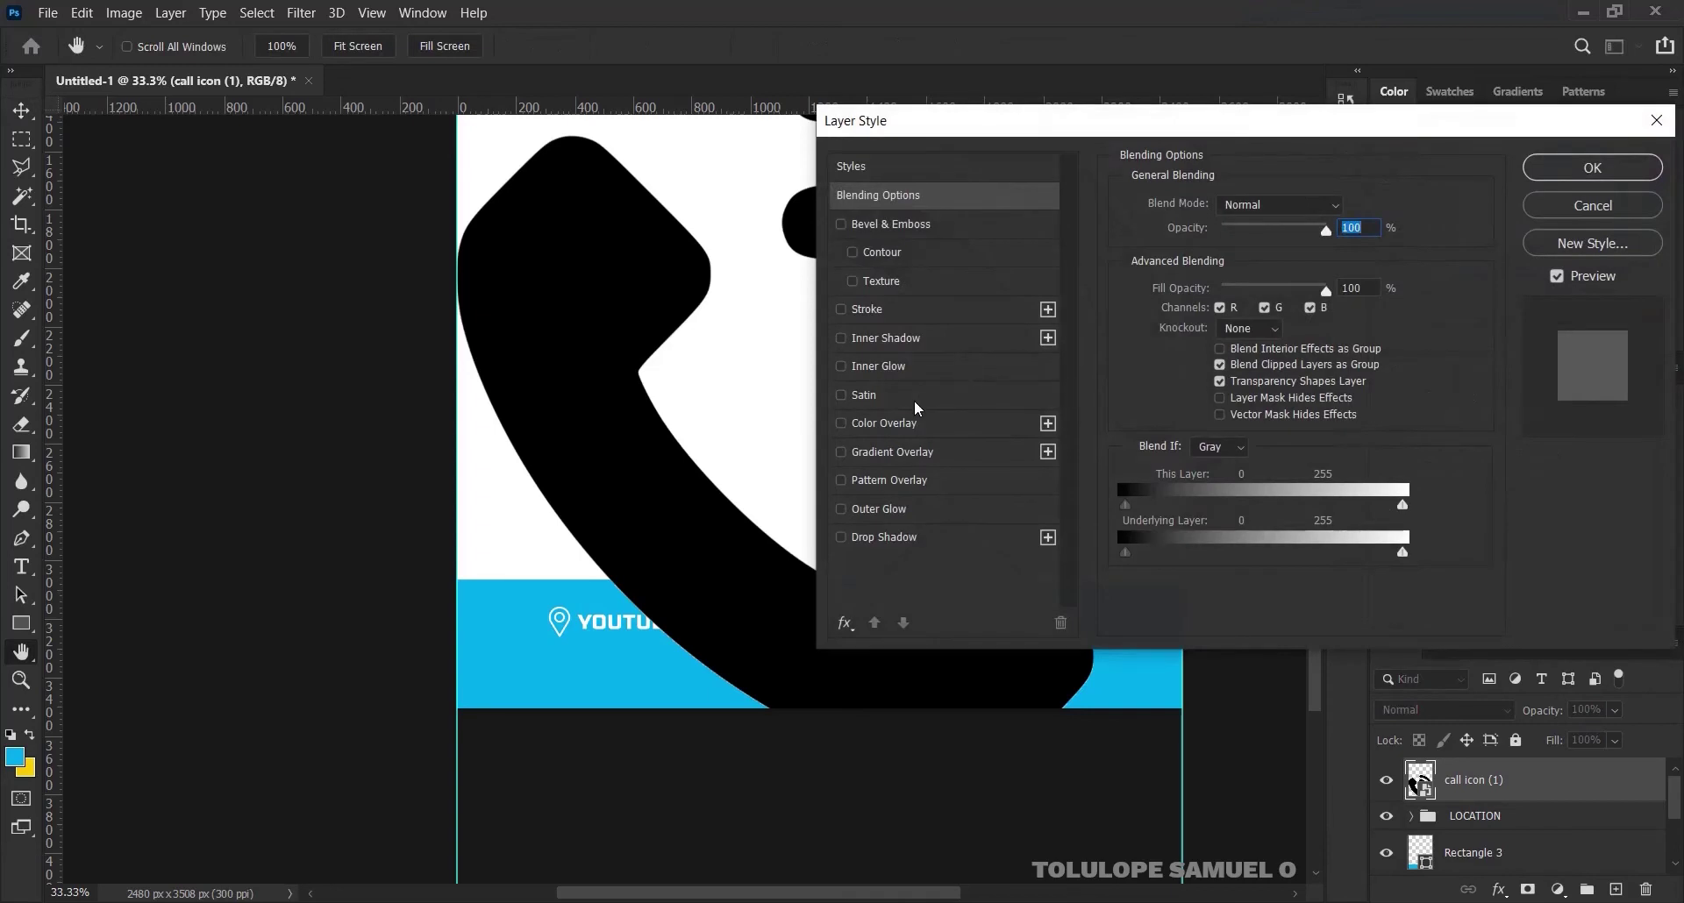
pyautogui.click(917, 423)
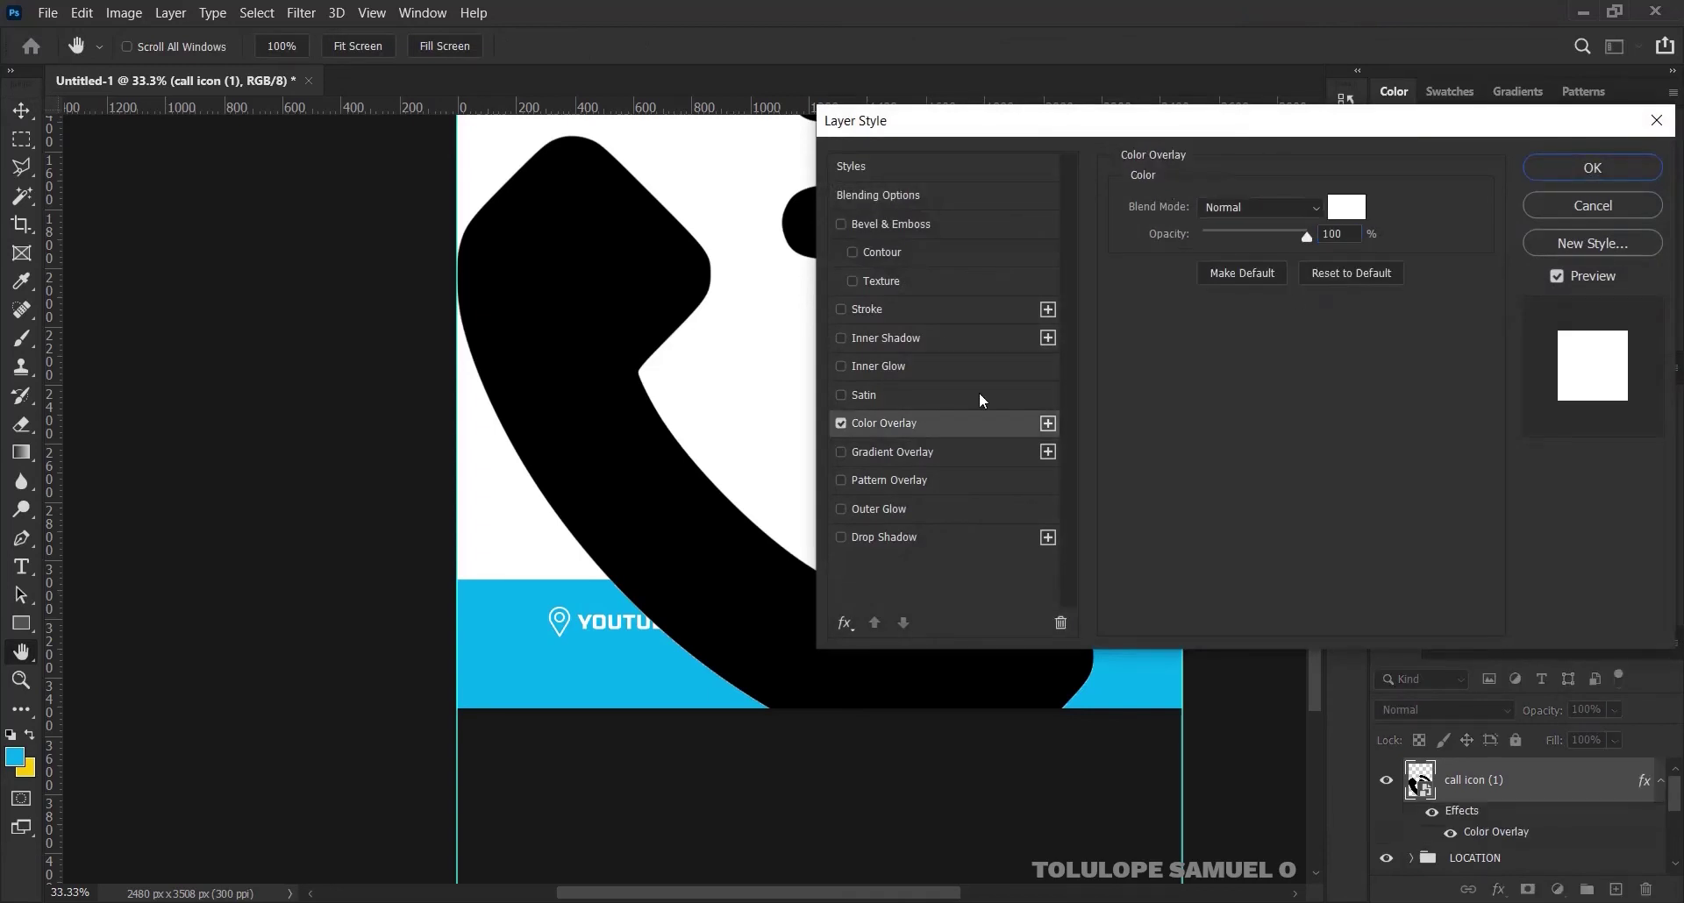
pyautogui.click(1346, 208)
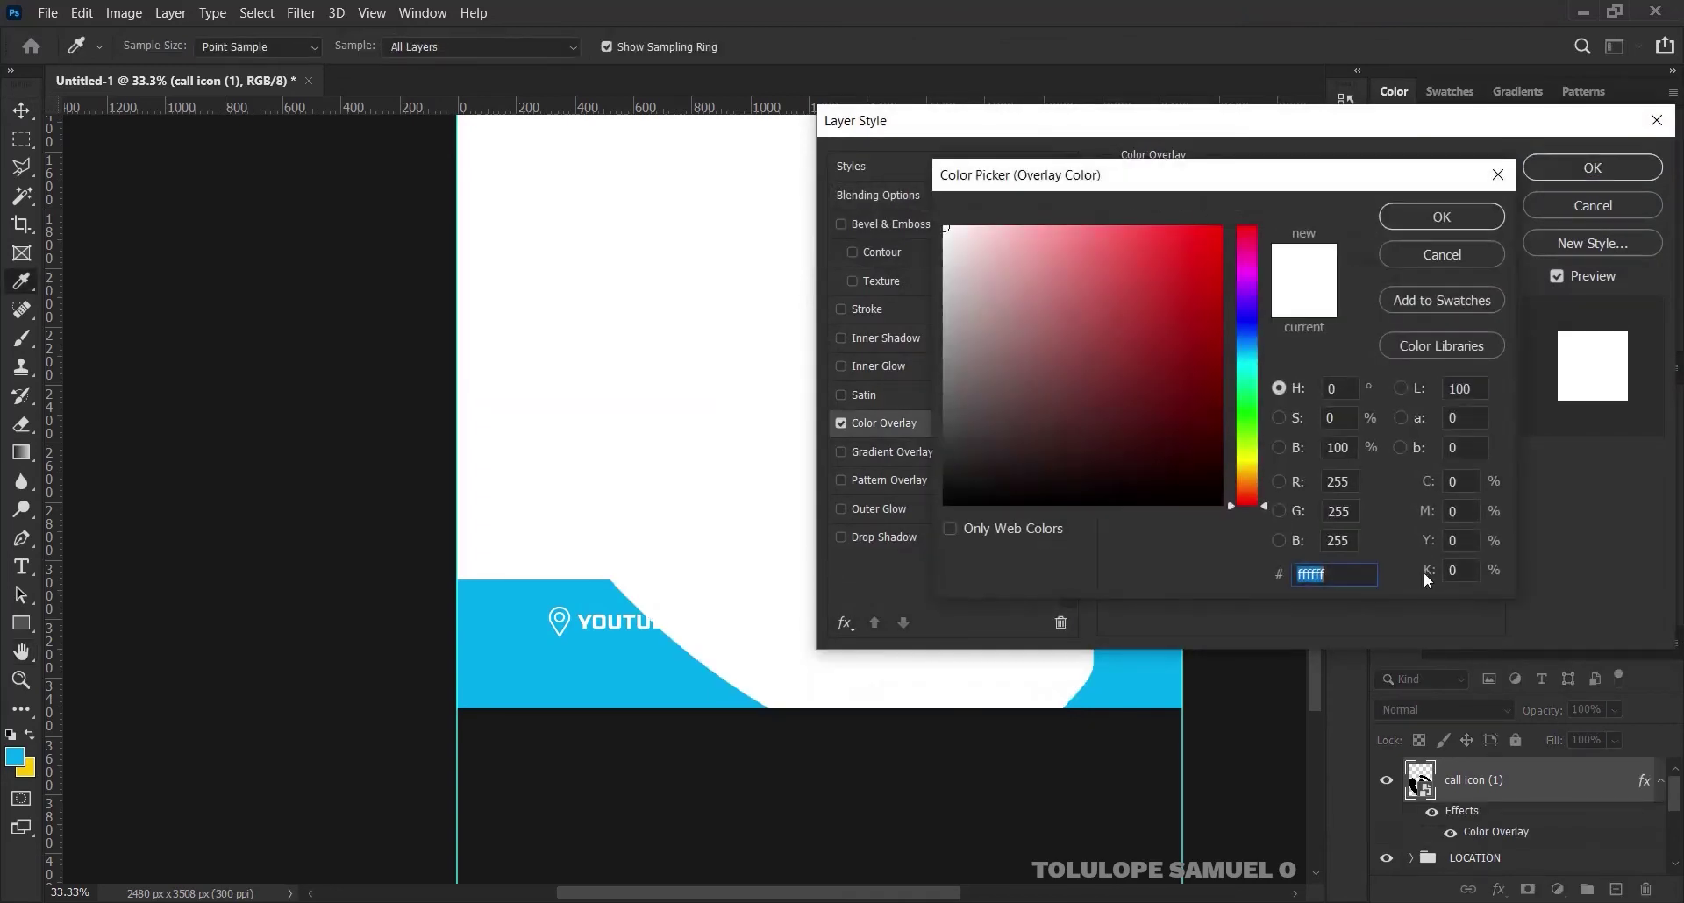
pyautogui.click(1443, 219)
pyautogui.click(1592, 167)
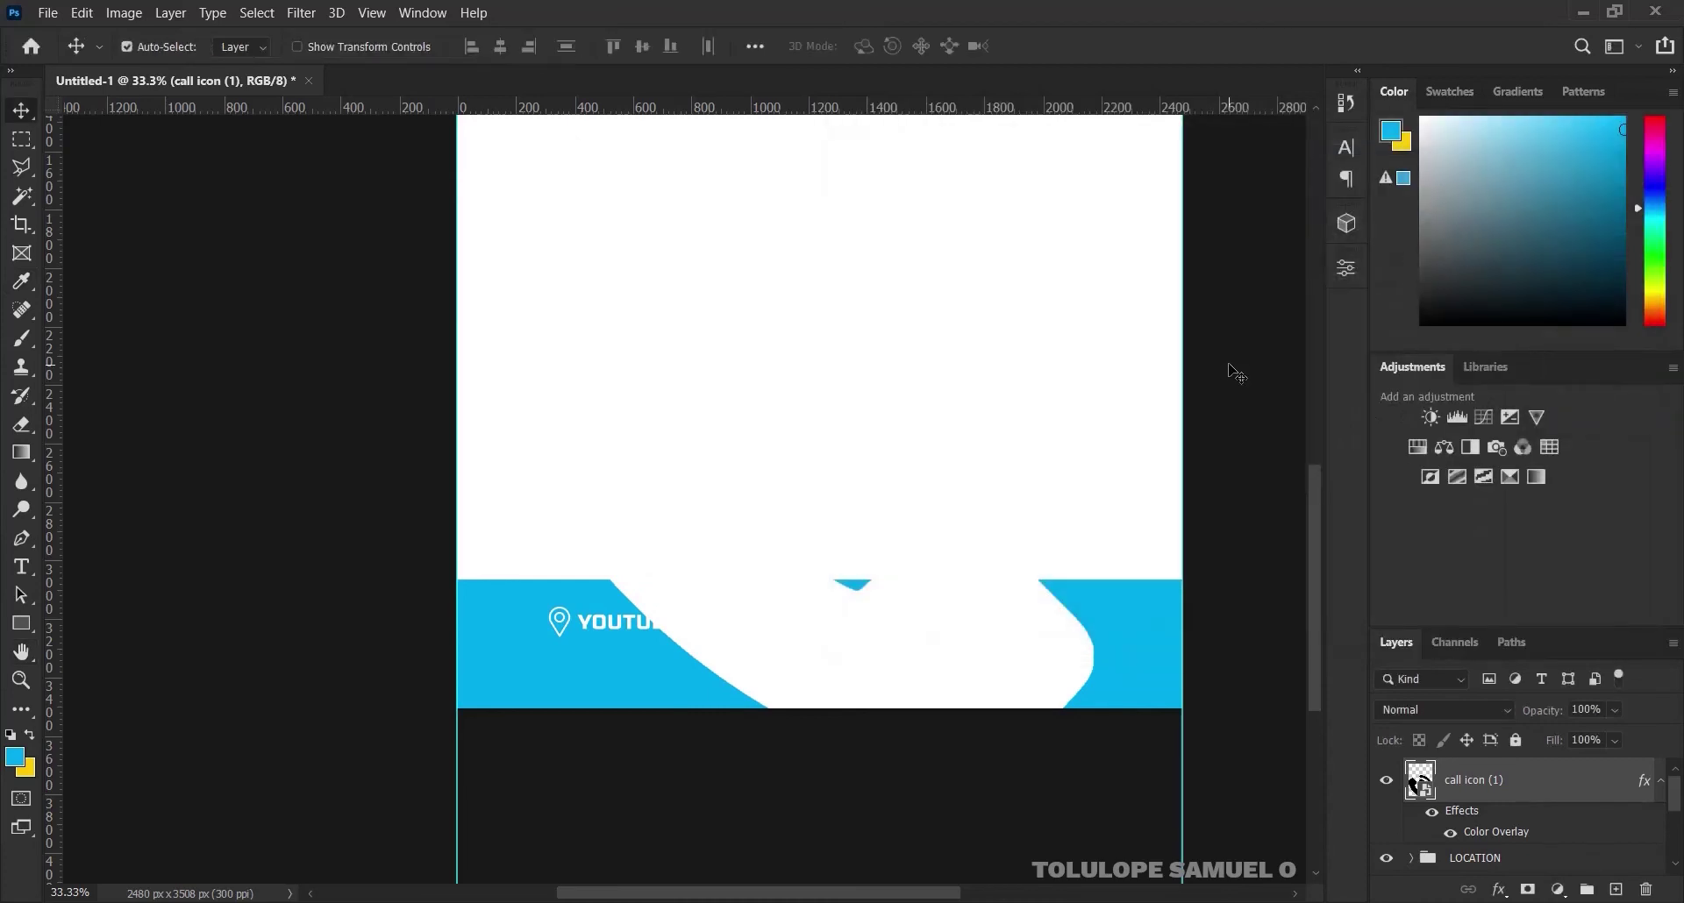
pyautogui.hotkey('ctrl', 't')
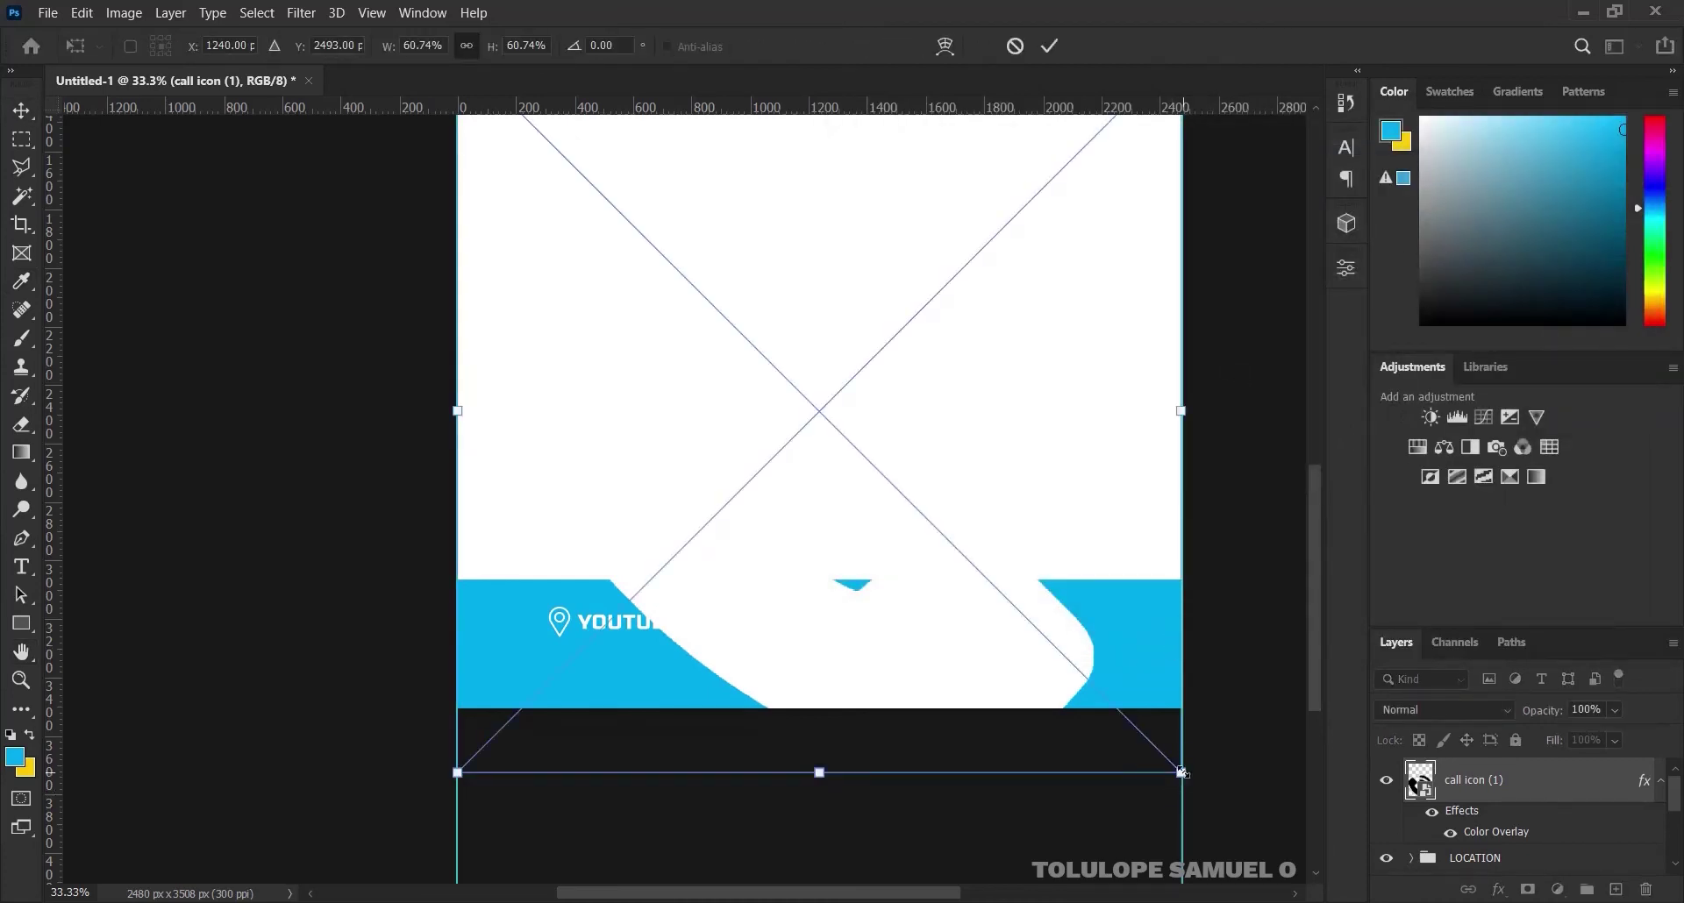
# Scale the white call icon down to about 1.94% and position it just right of YOUTUBE
pyautogui.moveTo(1181, 773); pyautogui.dragTo(785, 623)
pyautogui.click(1050, 46)
pyautogui.keyDown('ctrl'); pyautogui.click(786, 622); pyautogui.keyUp('ctrl')
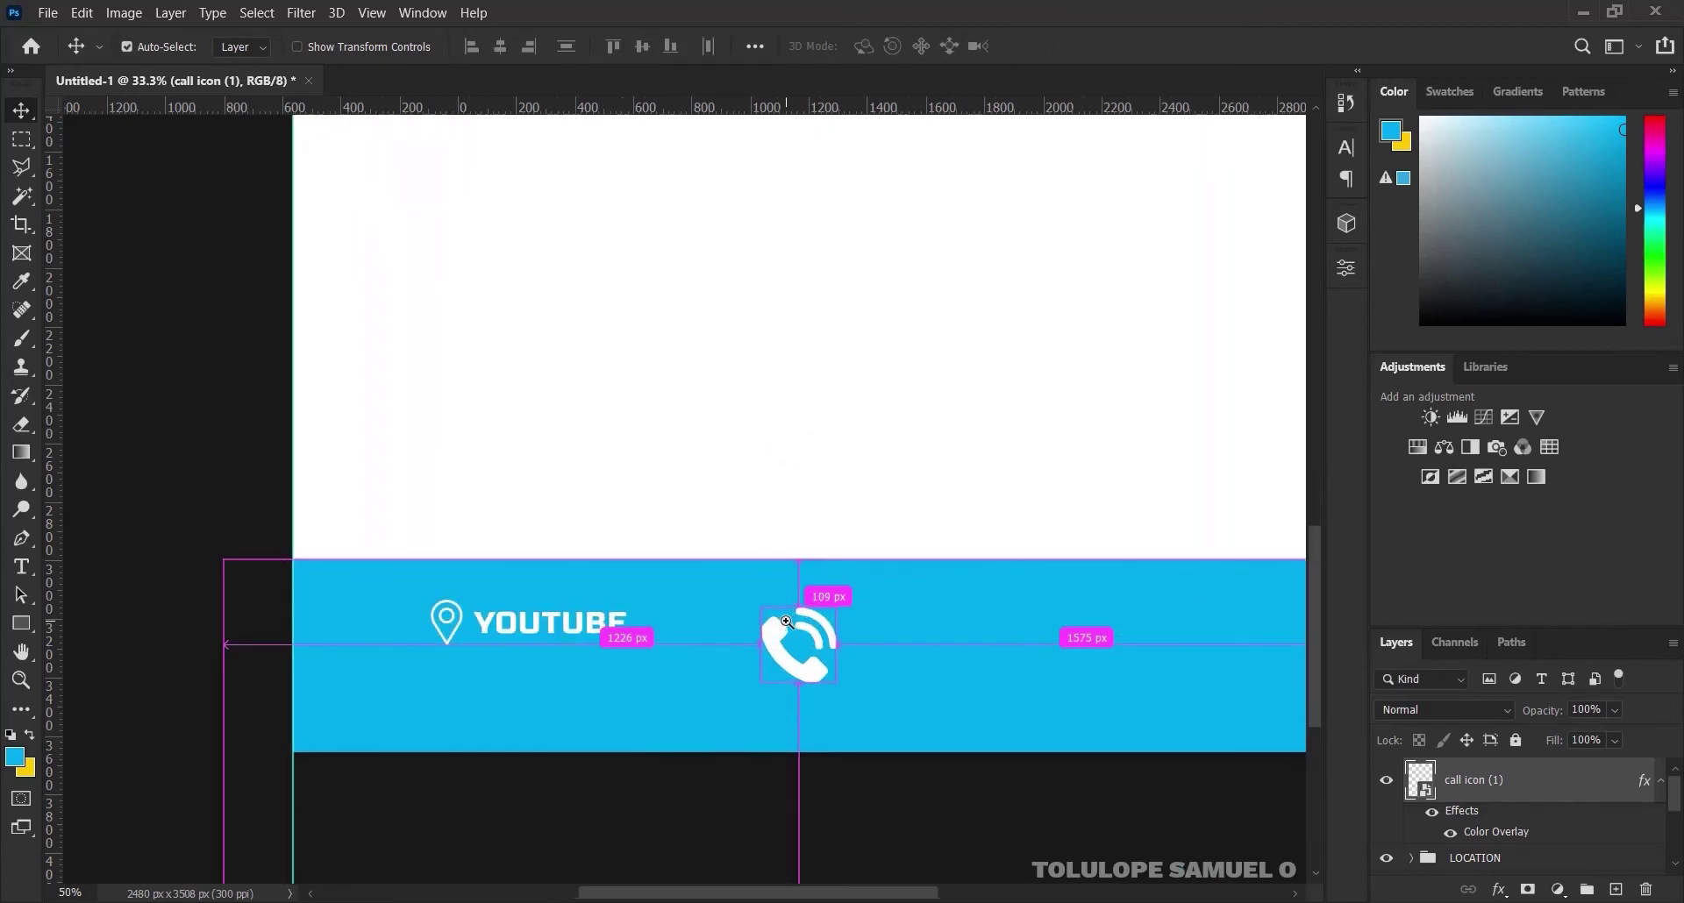
pyautogui.keyDown('ctrl'); pyautogui.click(786, 623); pyautogui.keyUp('ctrl')
pyautogui.press('t')
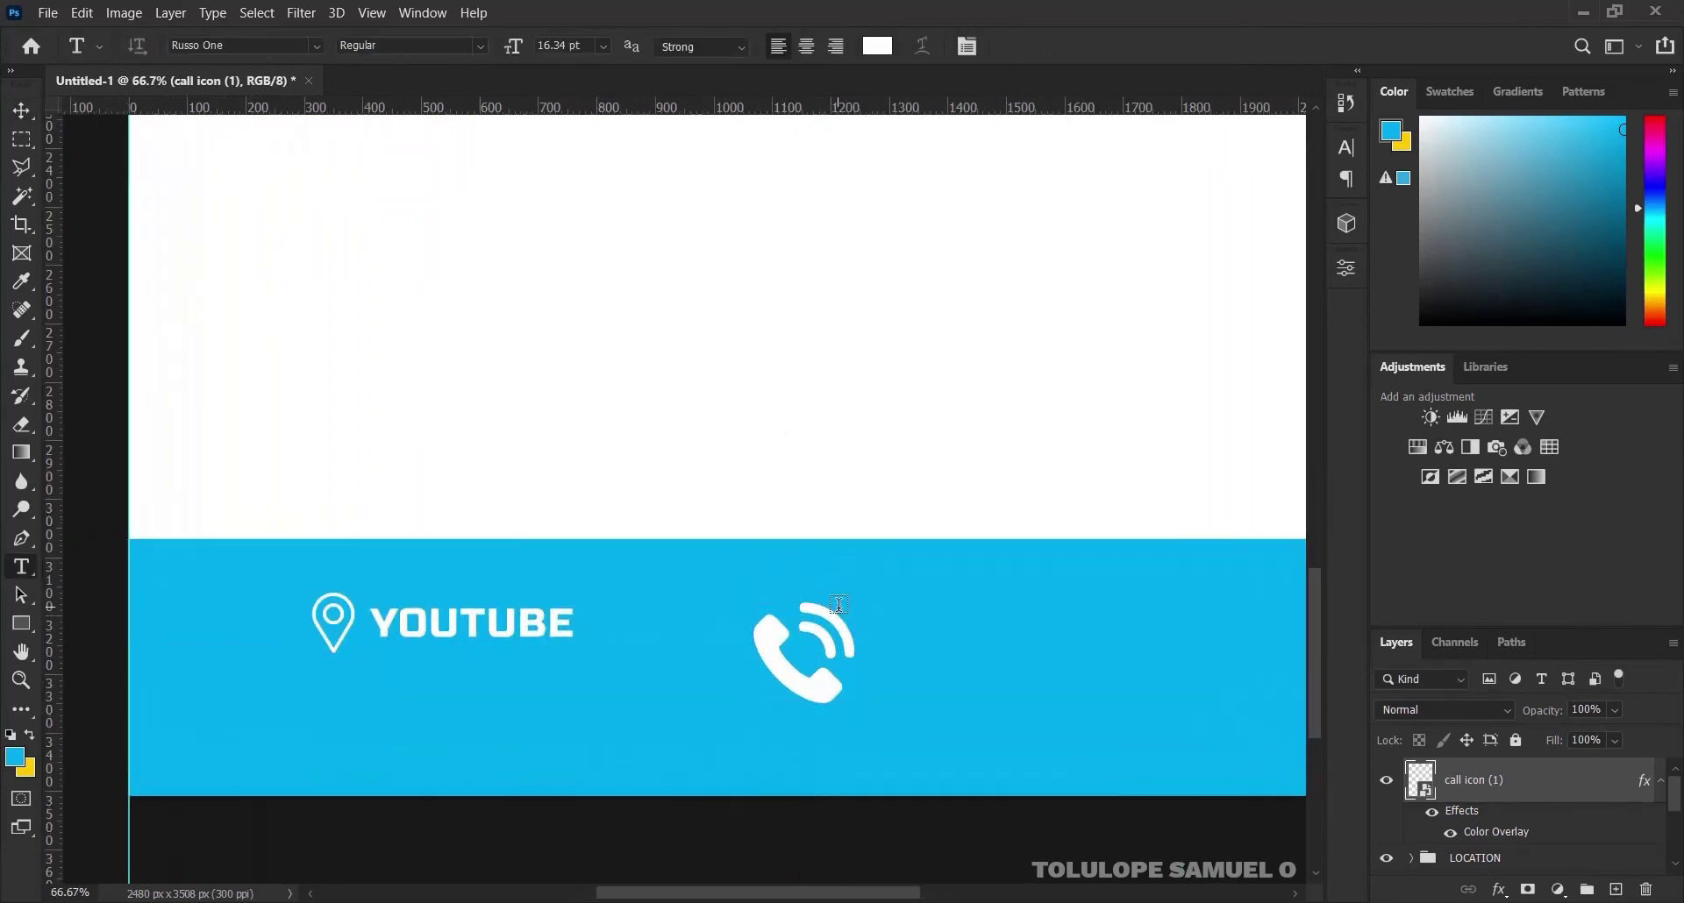
pyautogui.press('v')
pyautogui.hotkey('ctrl', 't')
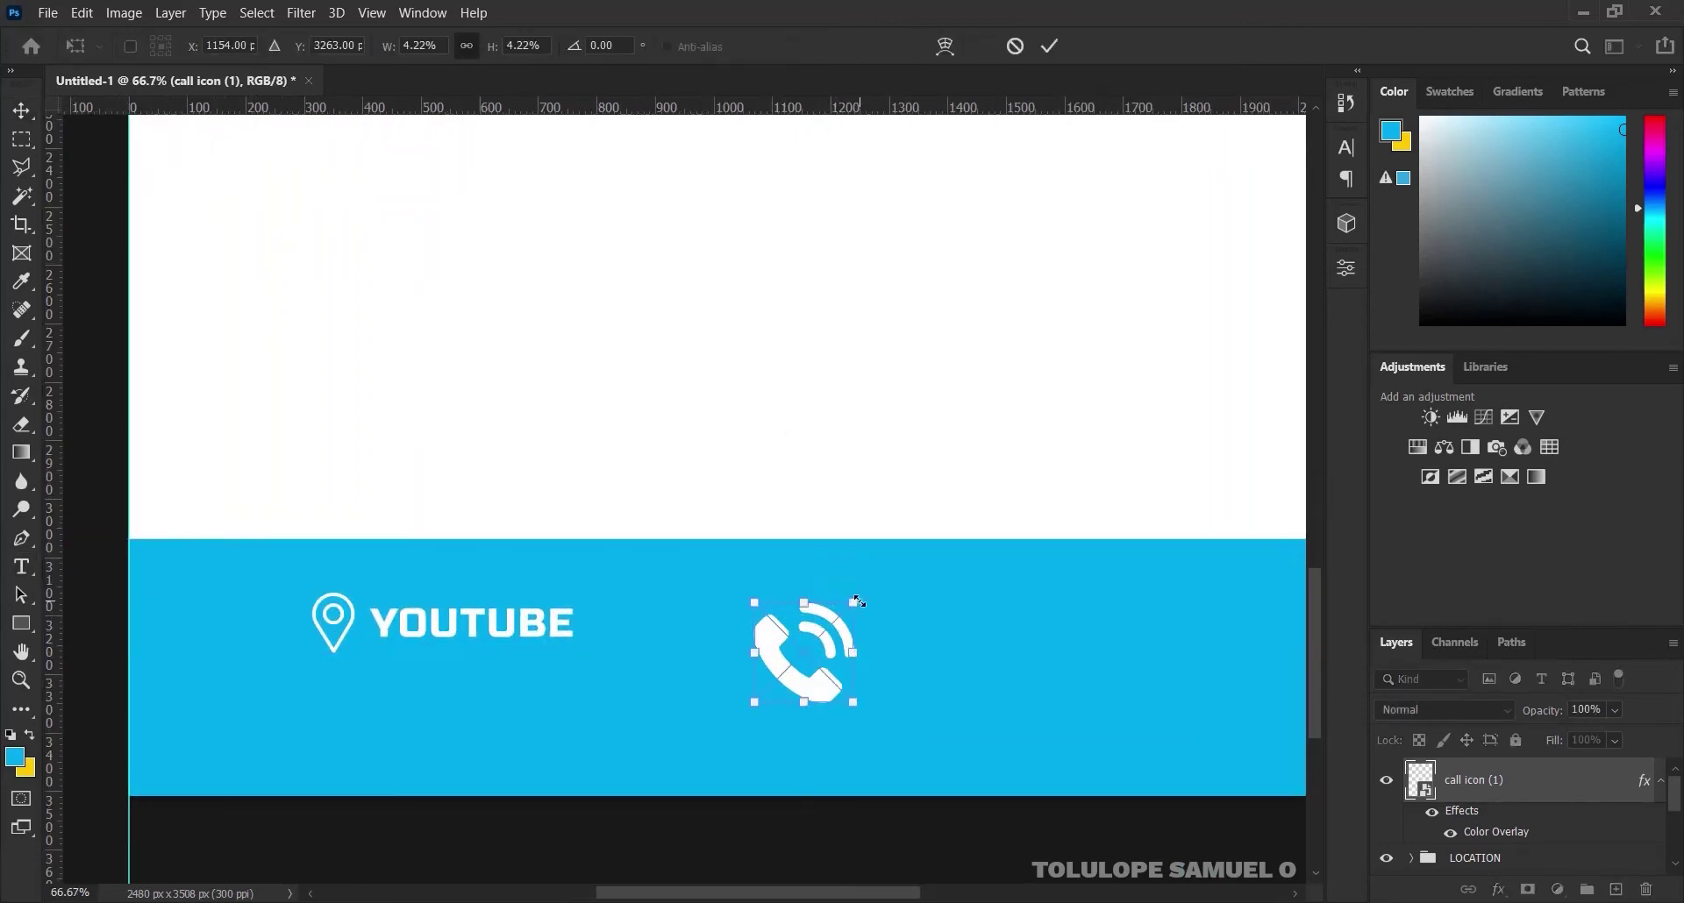
pyautogui.moveTo(855, 602); pyautogui.dragTo(789, 626)
pyautogui.press('Return')
# Type the contact phone number as white text right of the call icon and commit it
pyautogui.press('t')
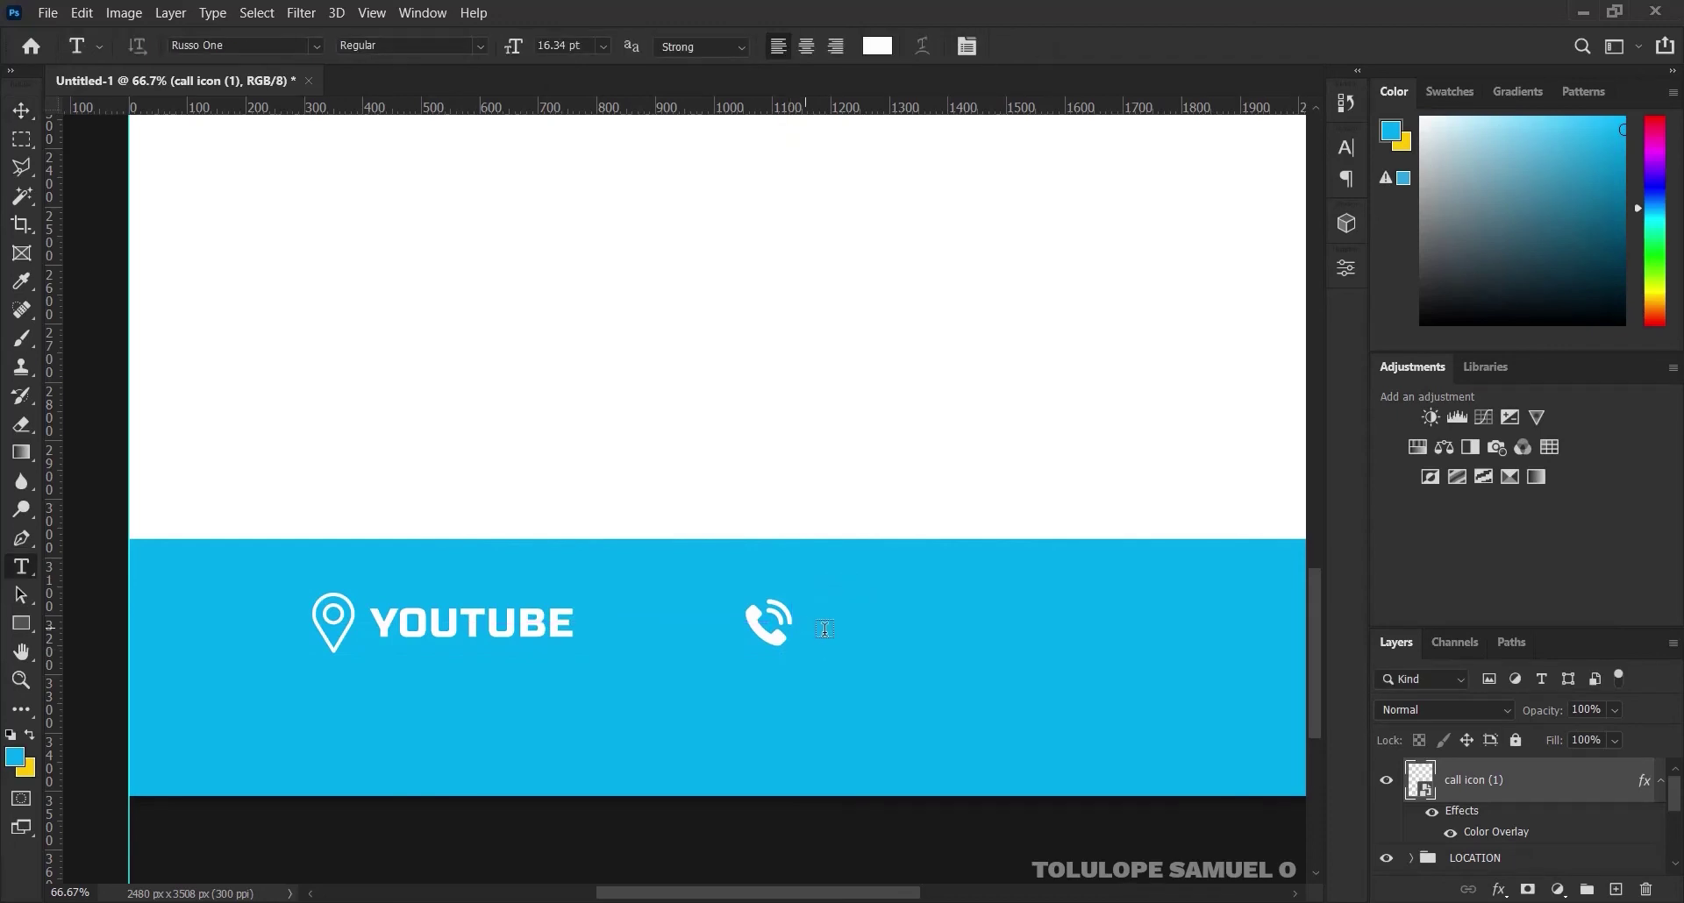
pyautogui.click(829, 628)
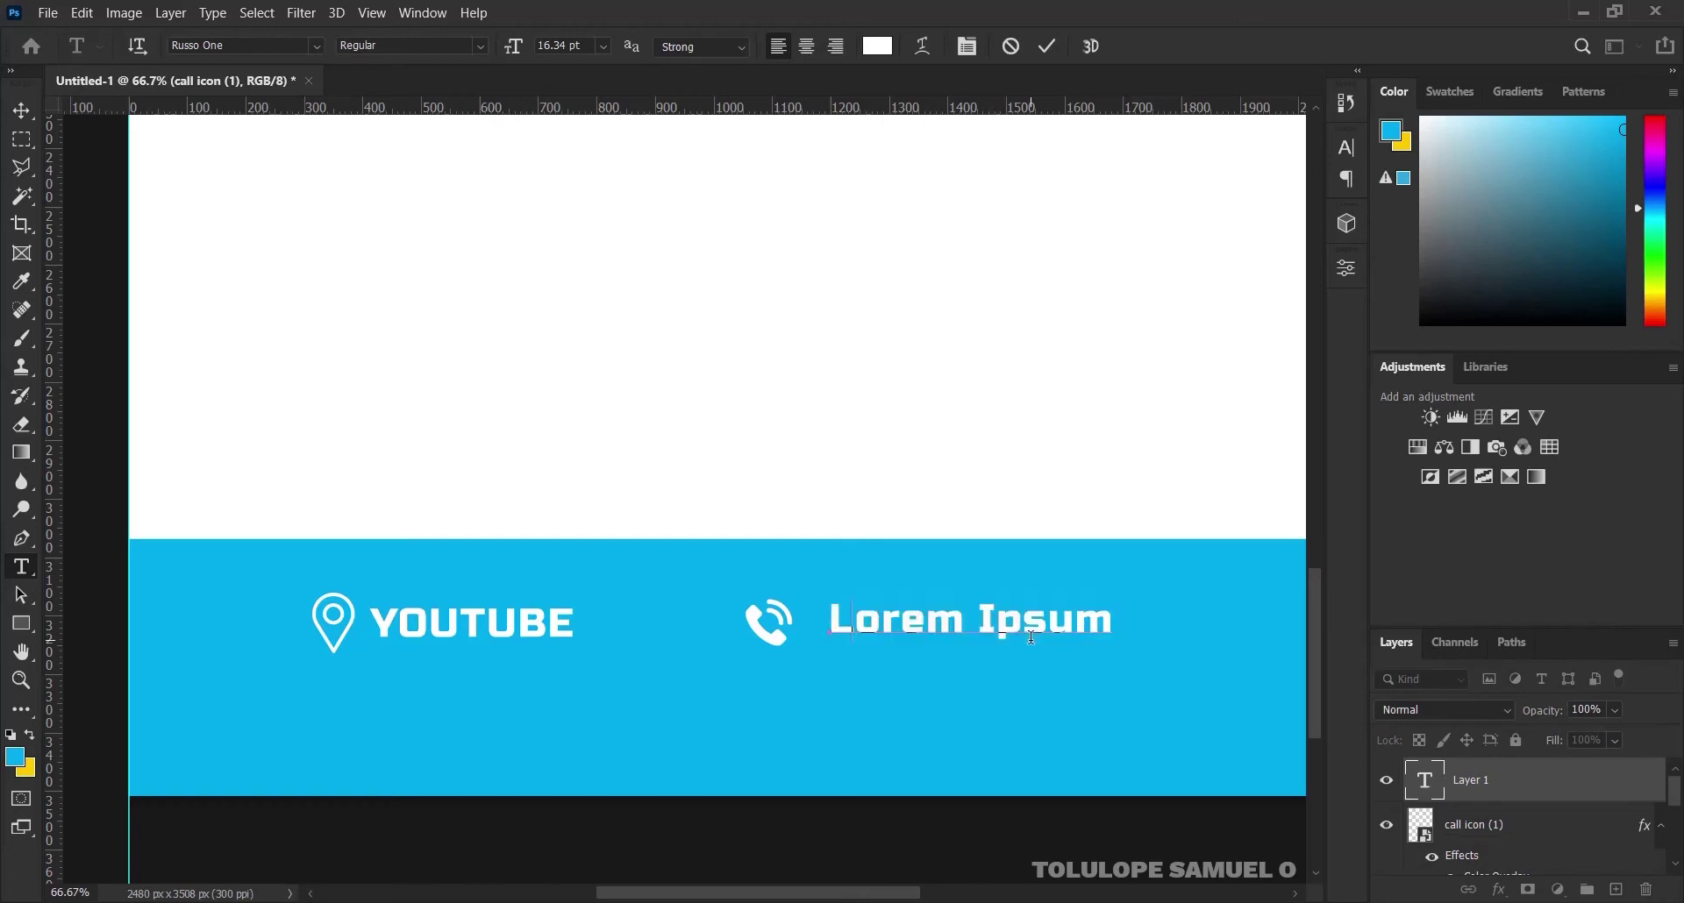
pyautogui.write('+@')
pyautogui.press('BackSpace')
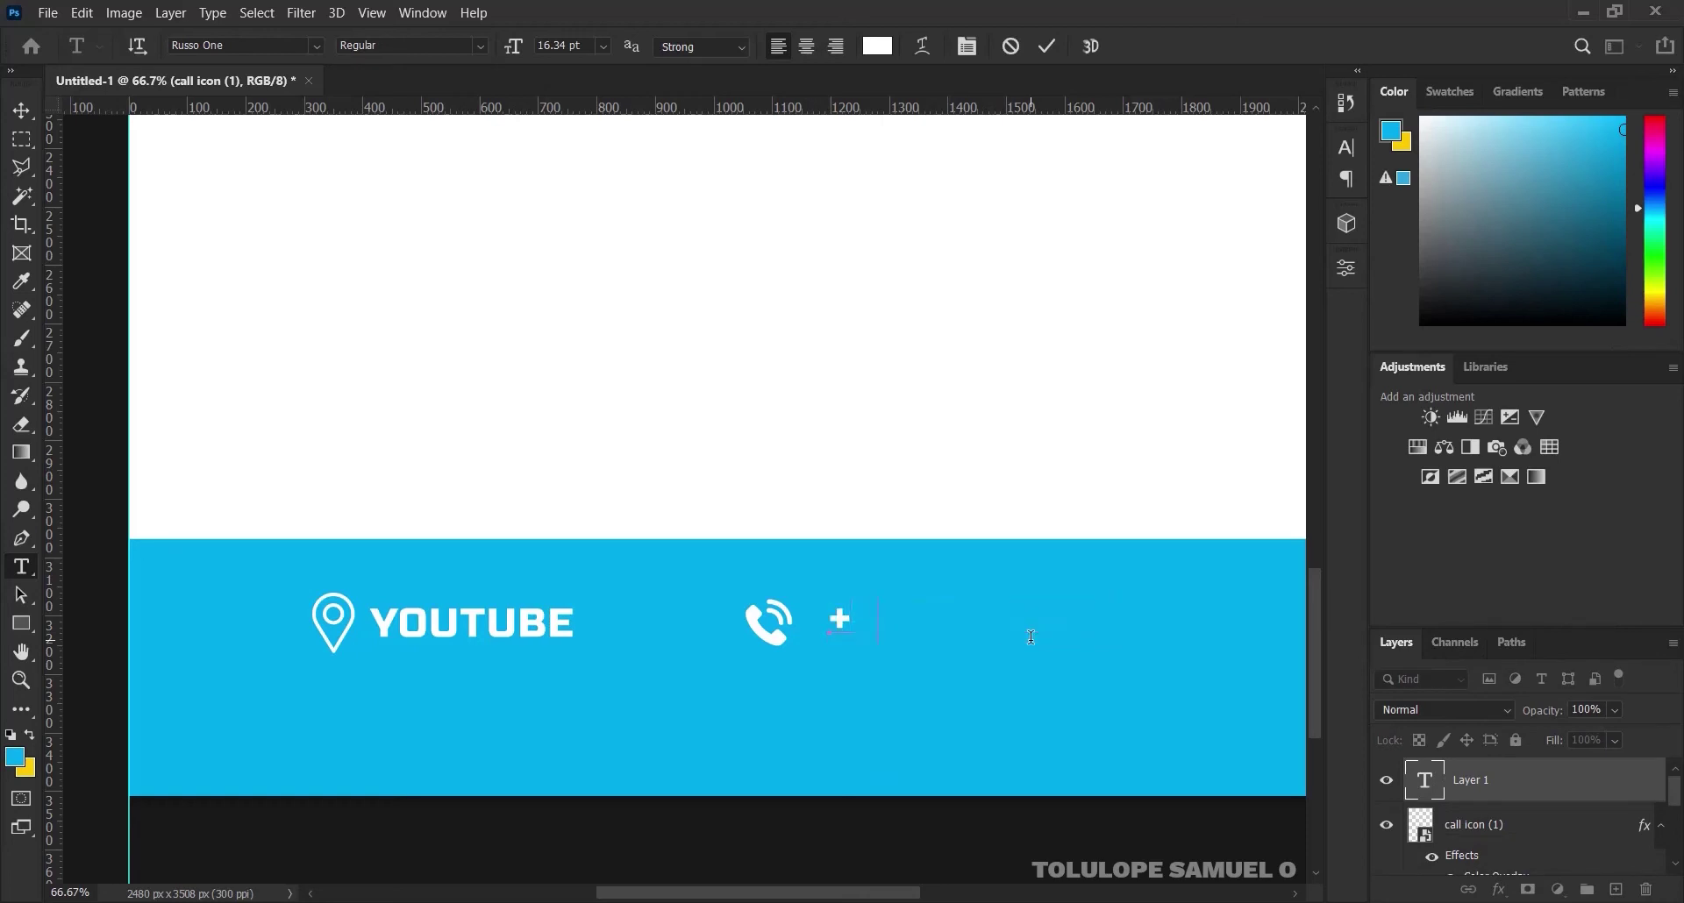
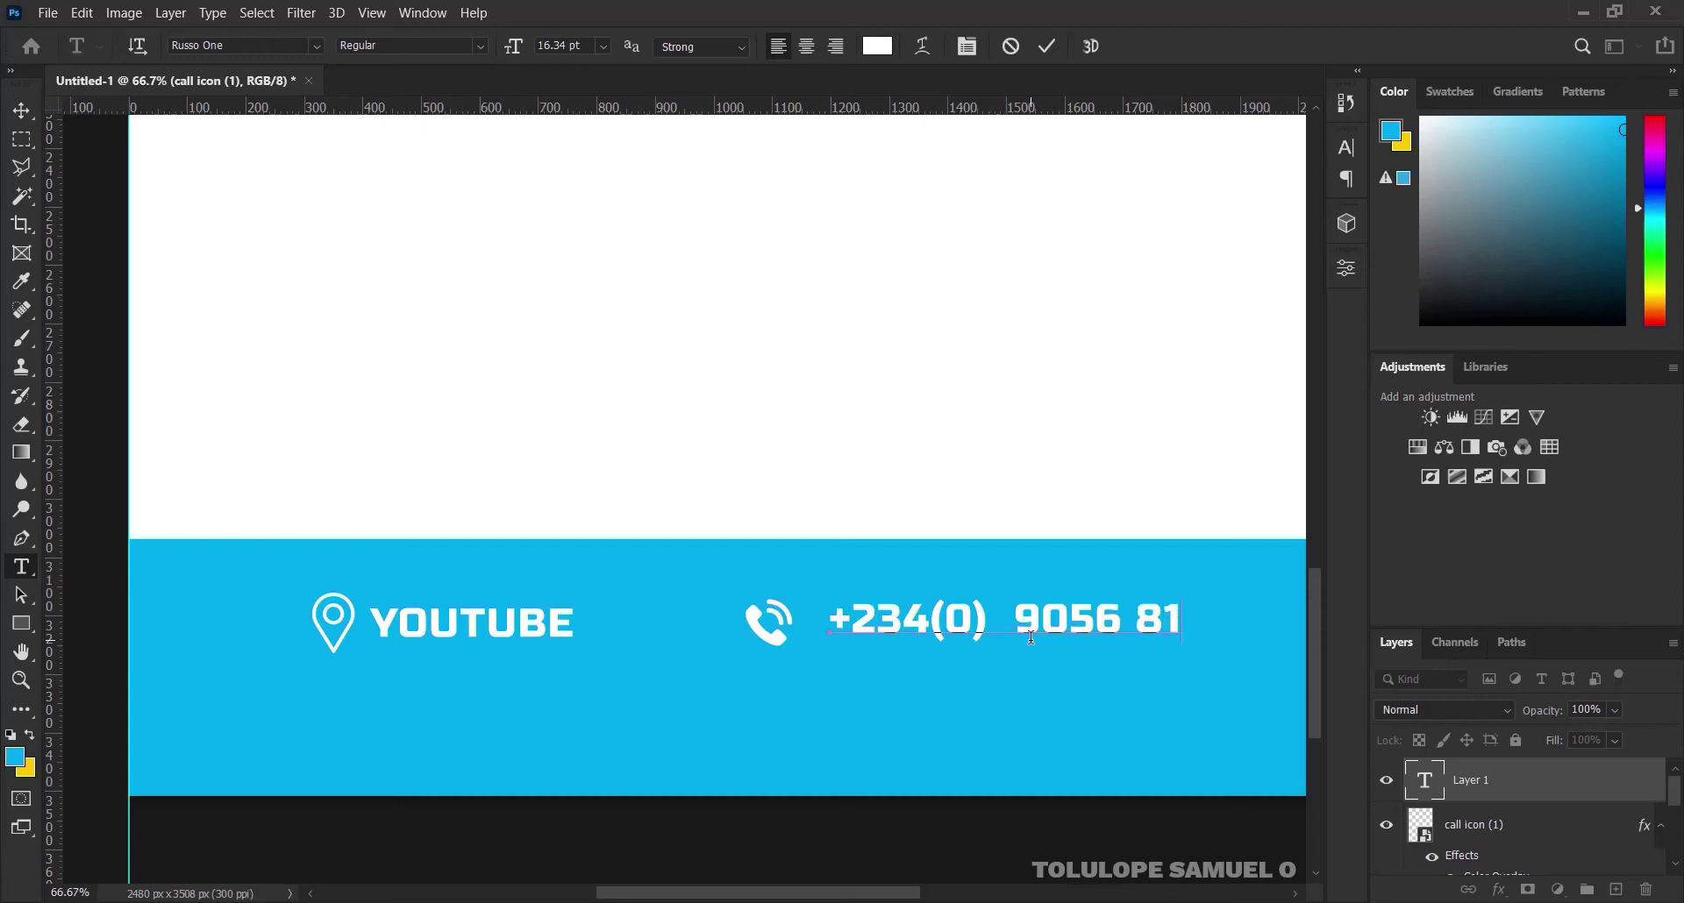
pyautogui.click(1046, 46)
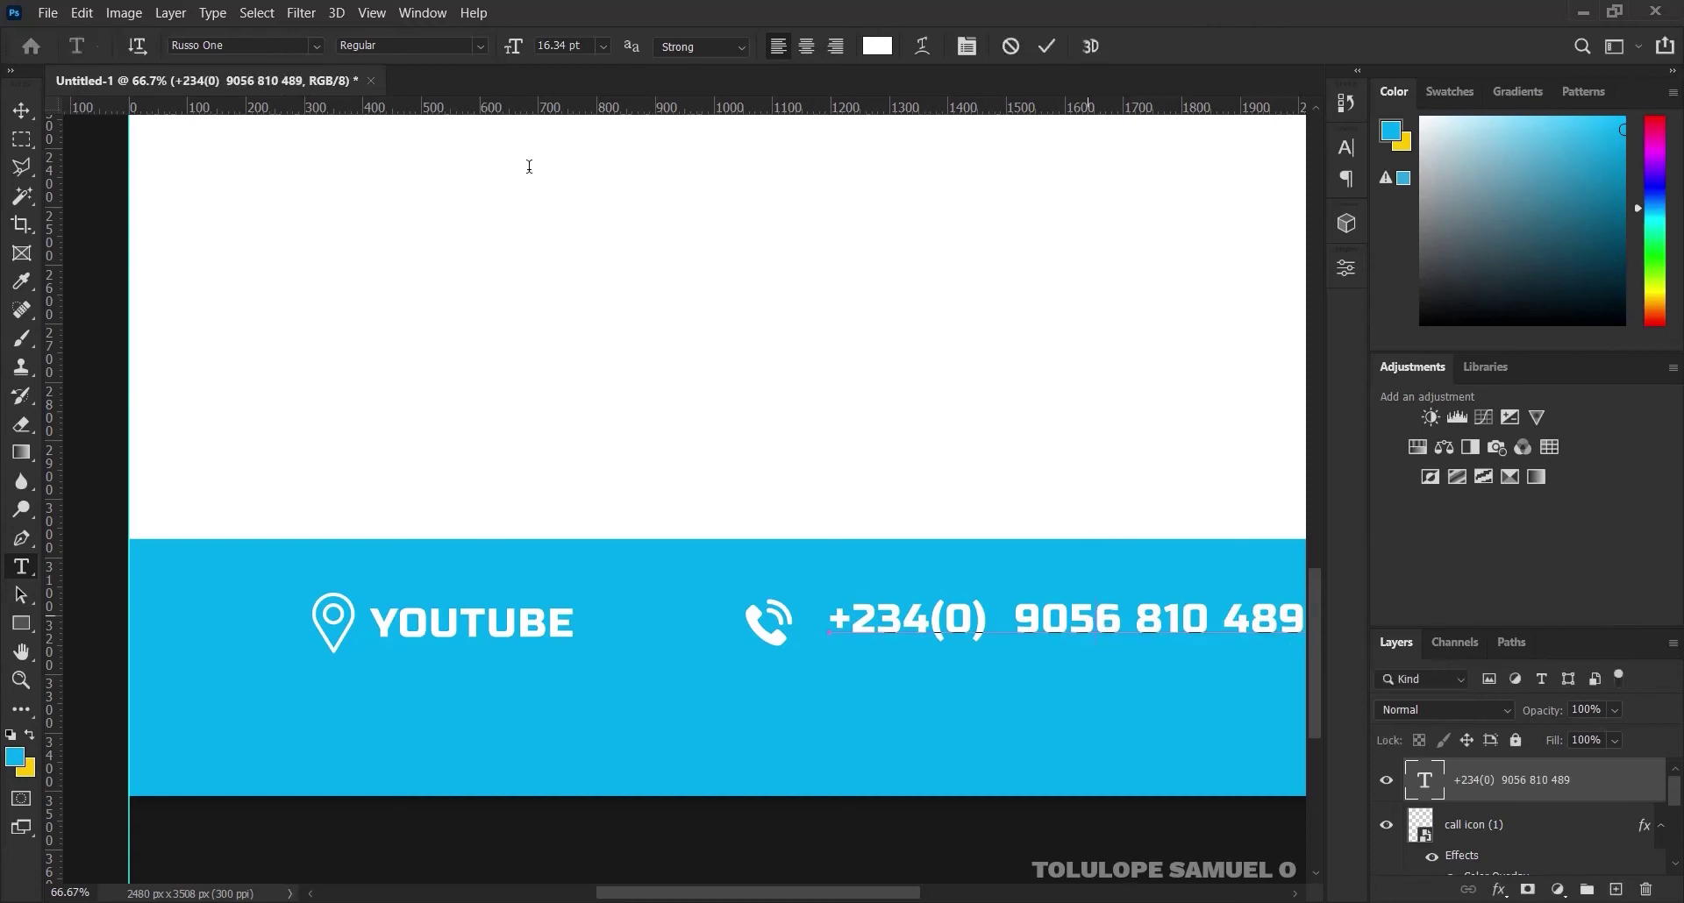
pyautogui.click(22, 111)
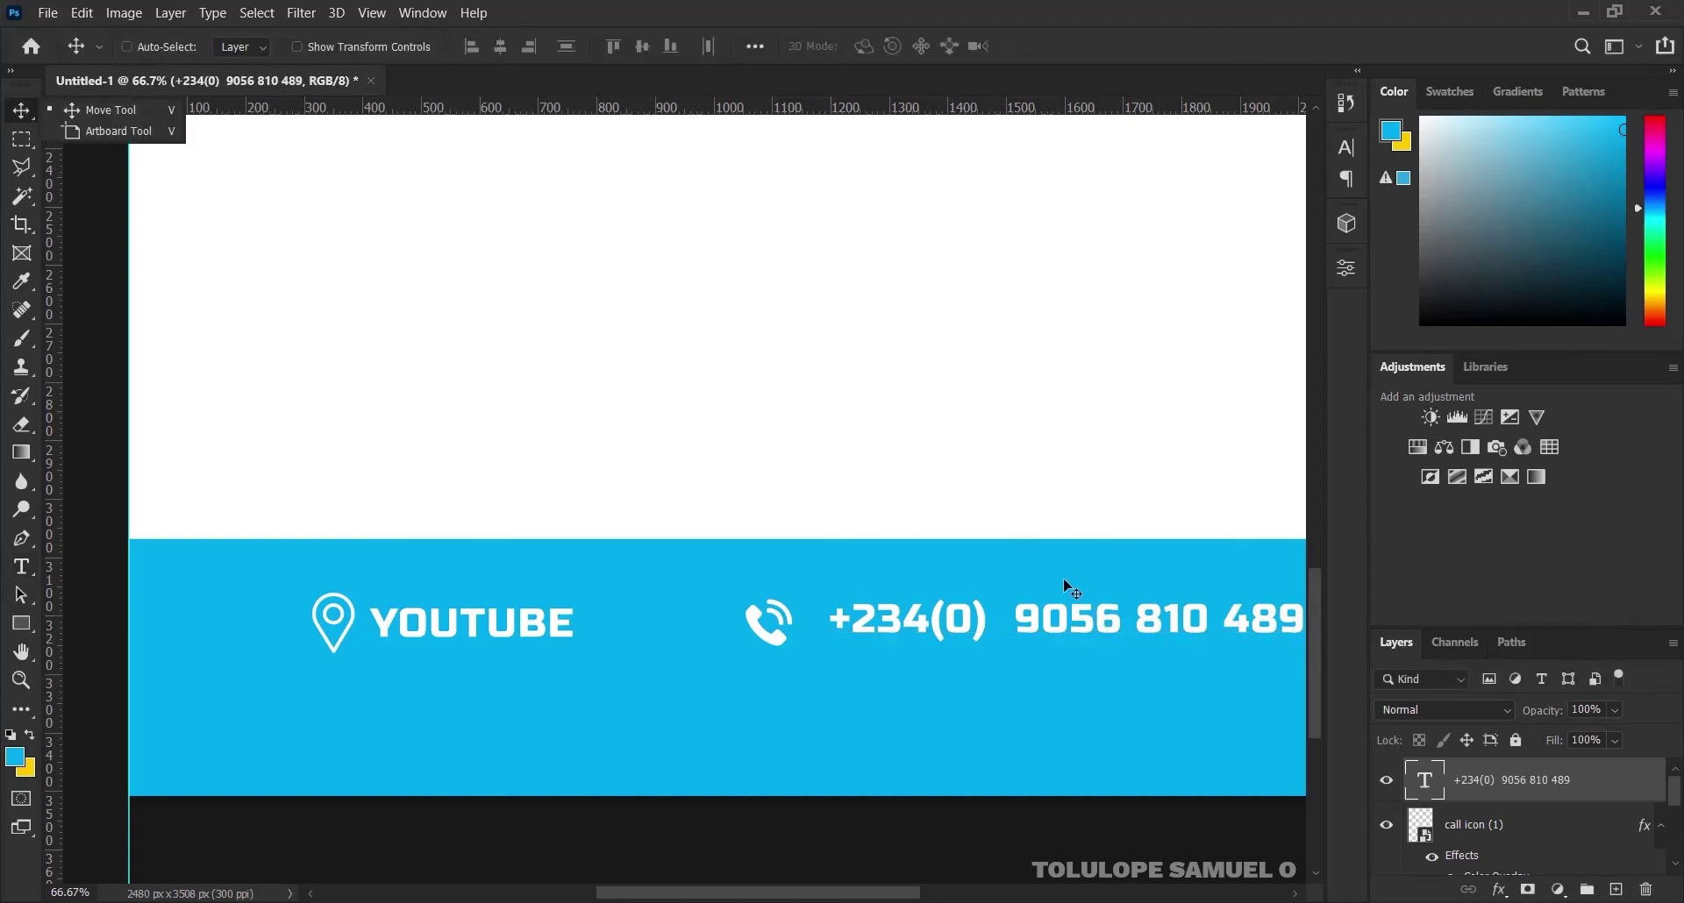
# Scale the phone number text down slightly and move it beside the call icon, 26 px away
pyautogui.moveTo(1038, 649); pyautogui.dragTo(1004, 696)
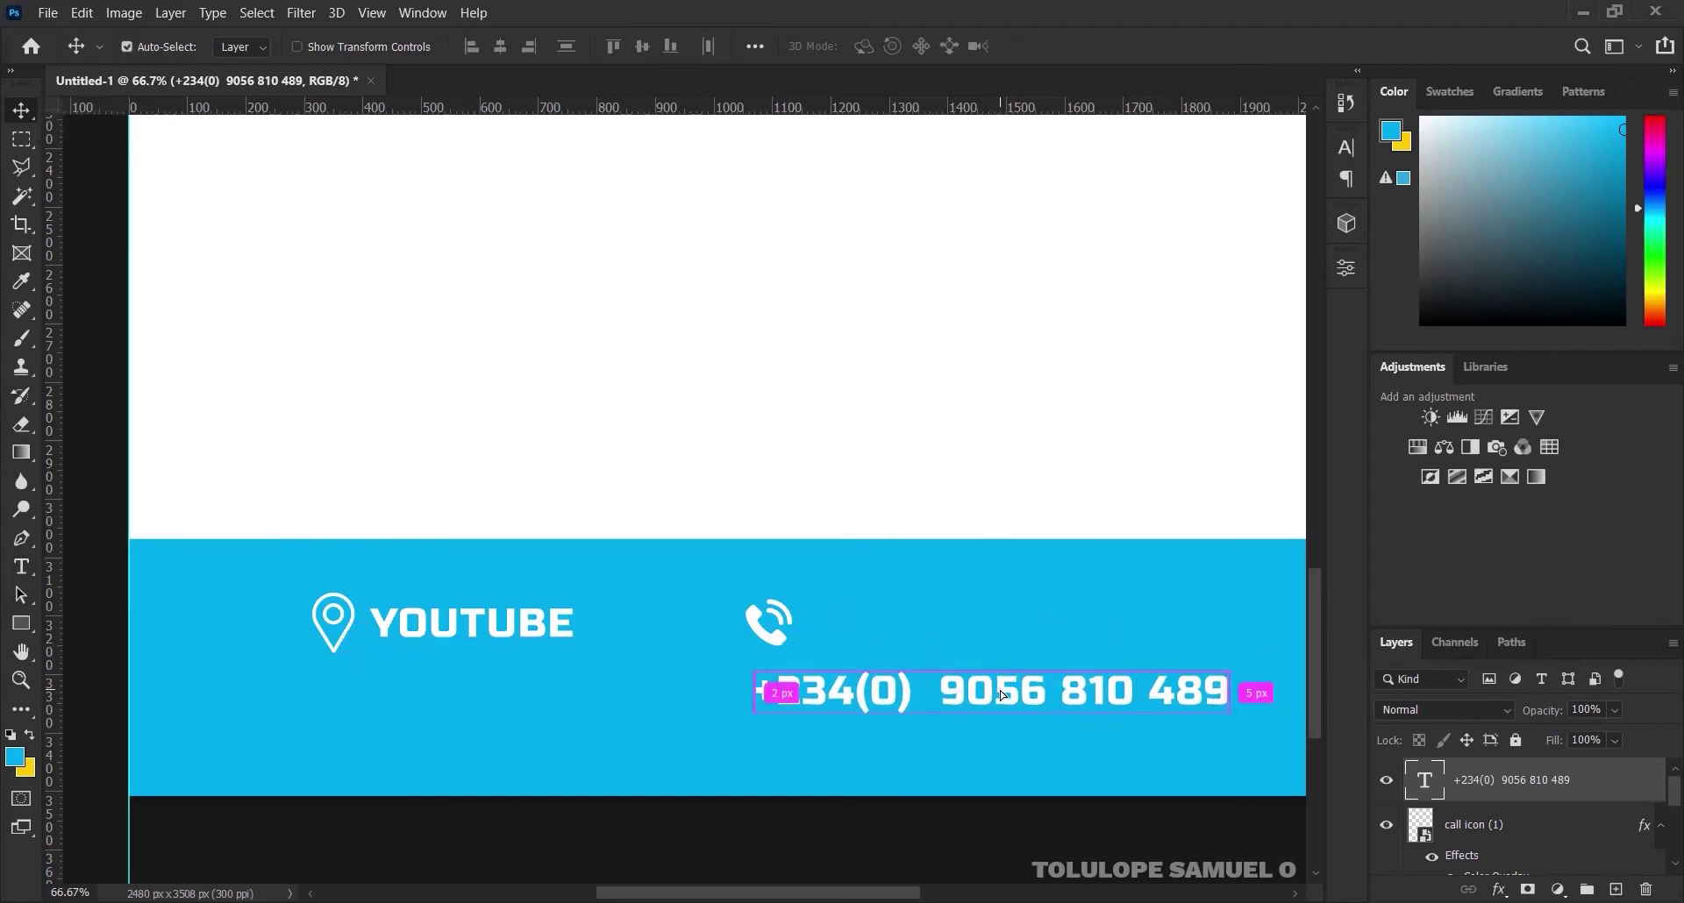
pyautogui.hotkey('ctrl', 't')
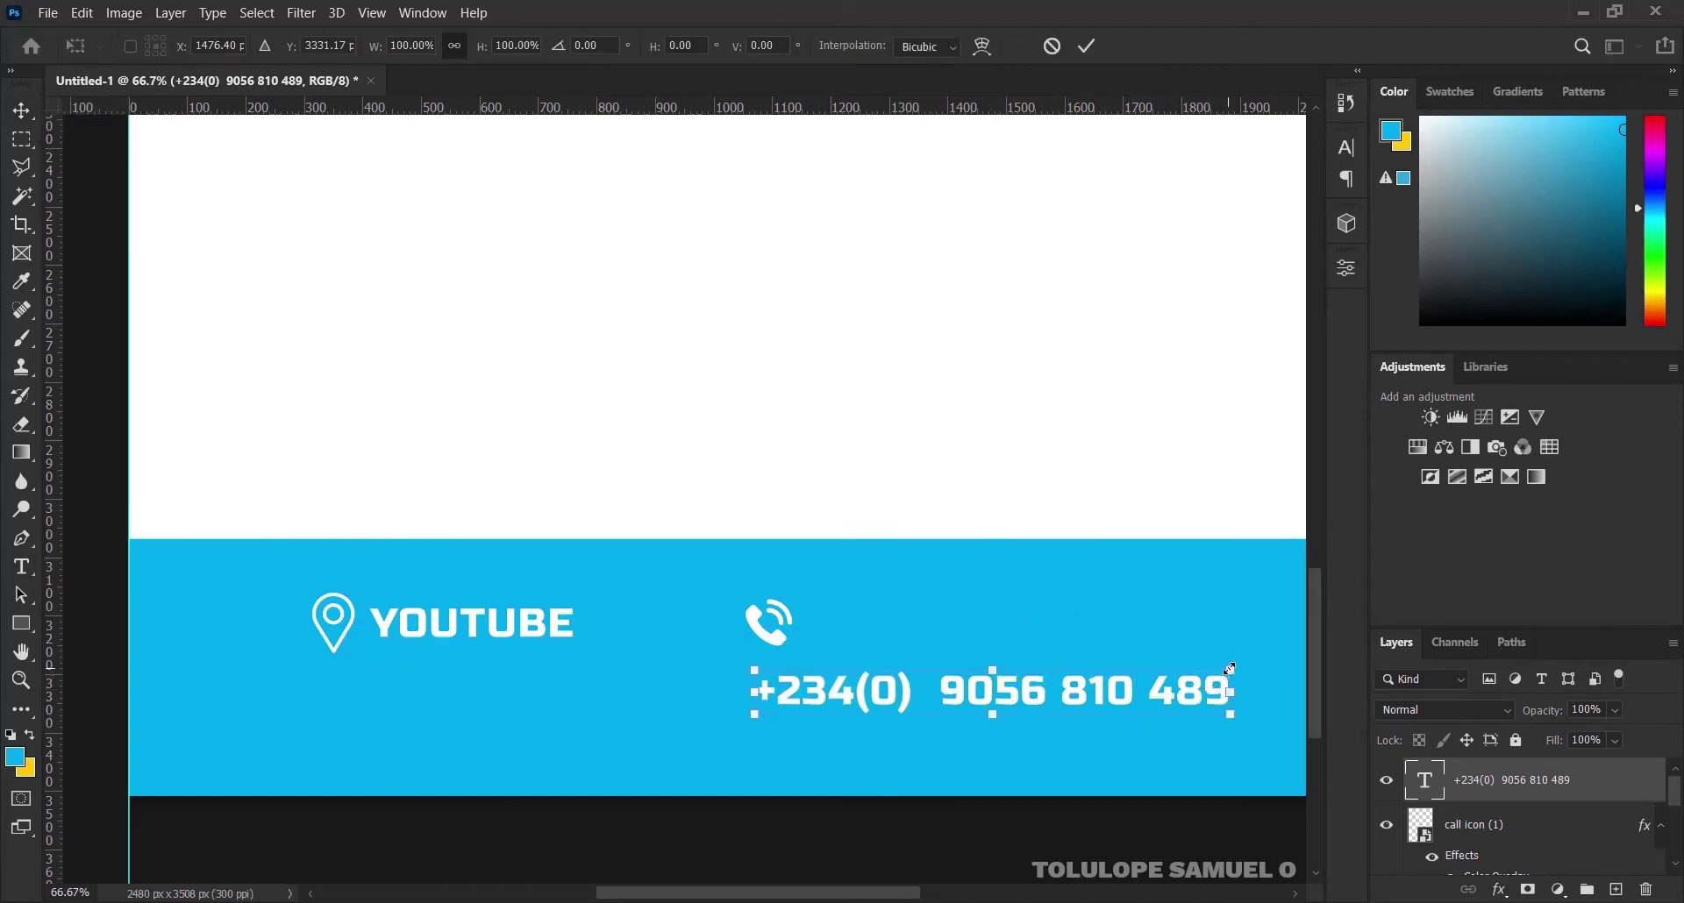
pyautogui.moveTo(1230, 669); pyautogui.dragTo(1185, 668)
pyautogui.click(1088, 46)
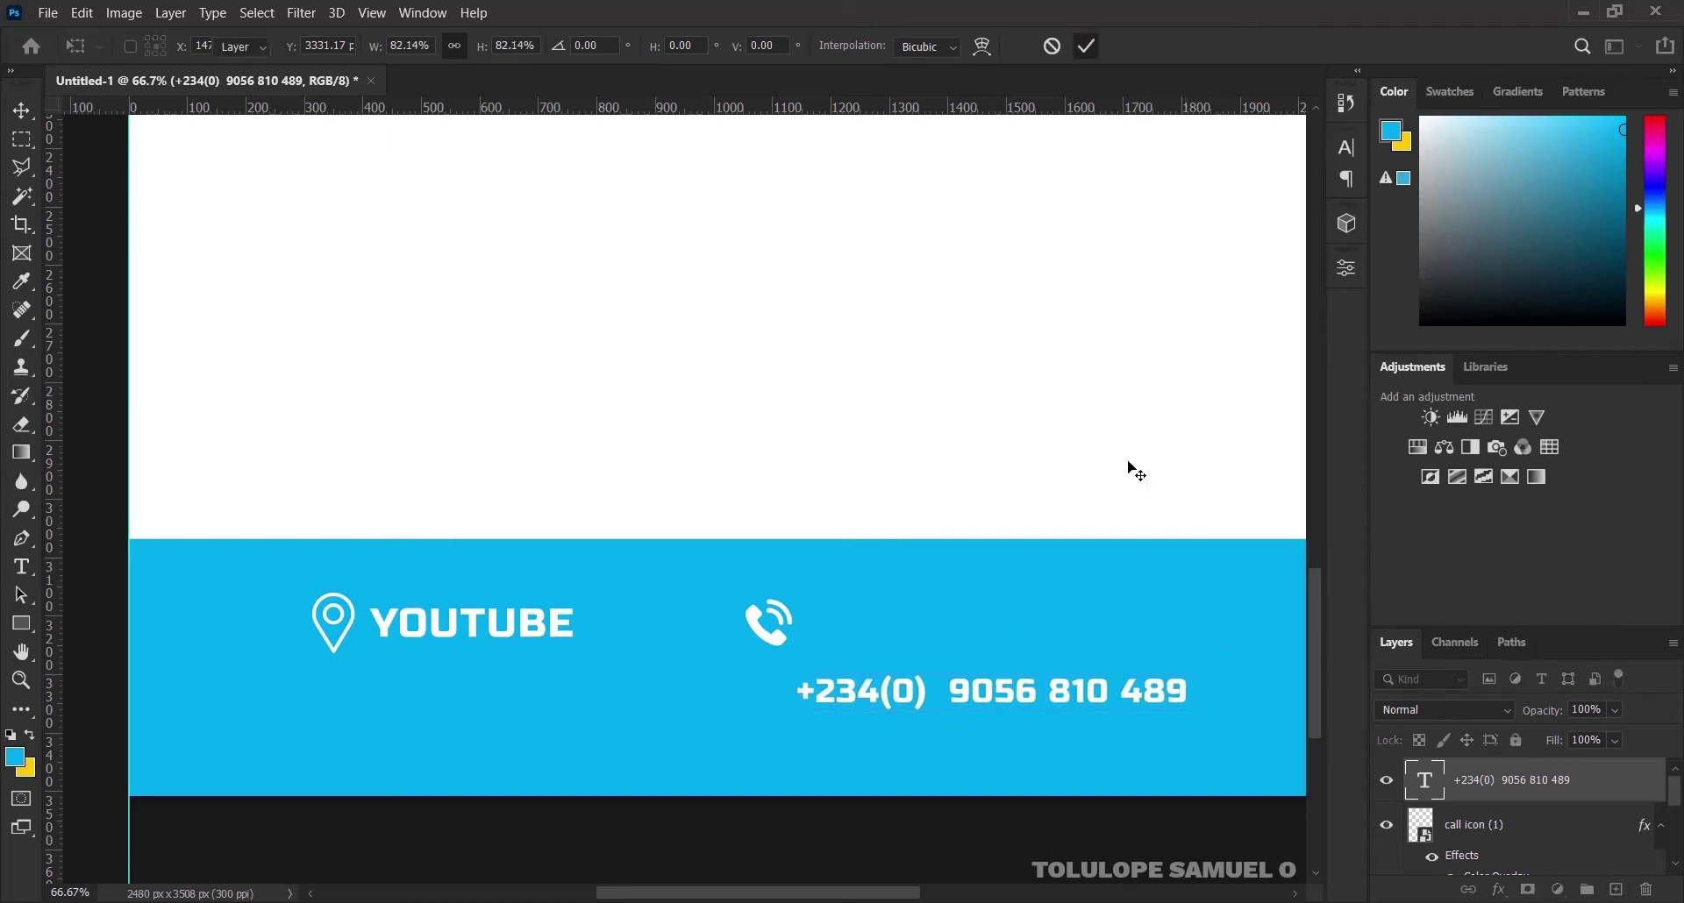
pyautogui.moveTo(1038, 693); pyautogui.dragTo(1047, 618)
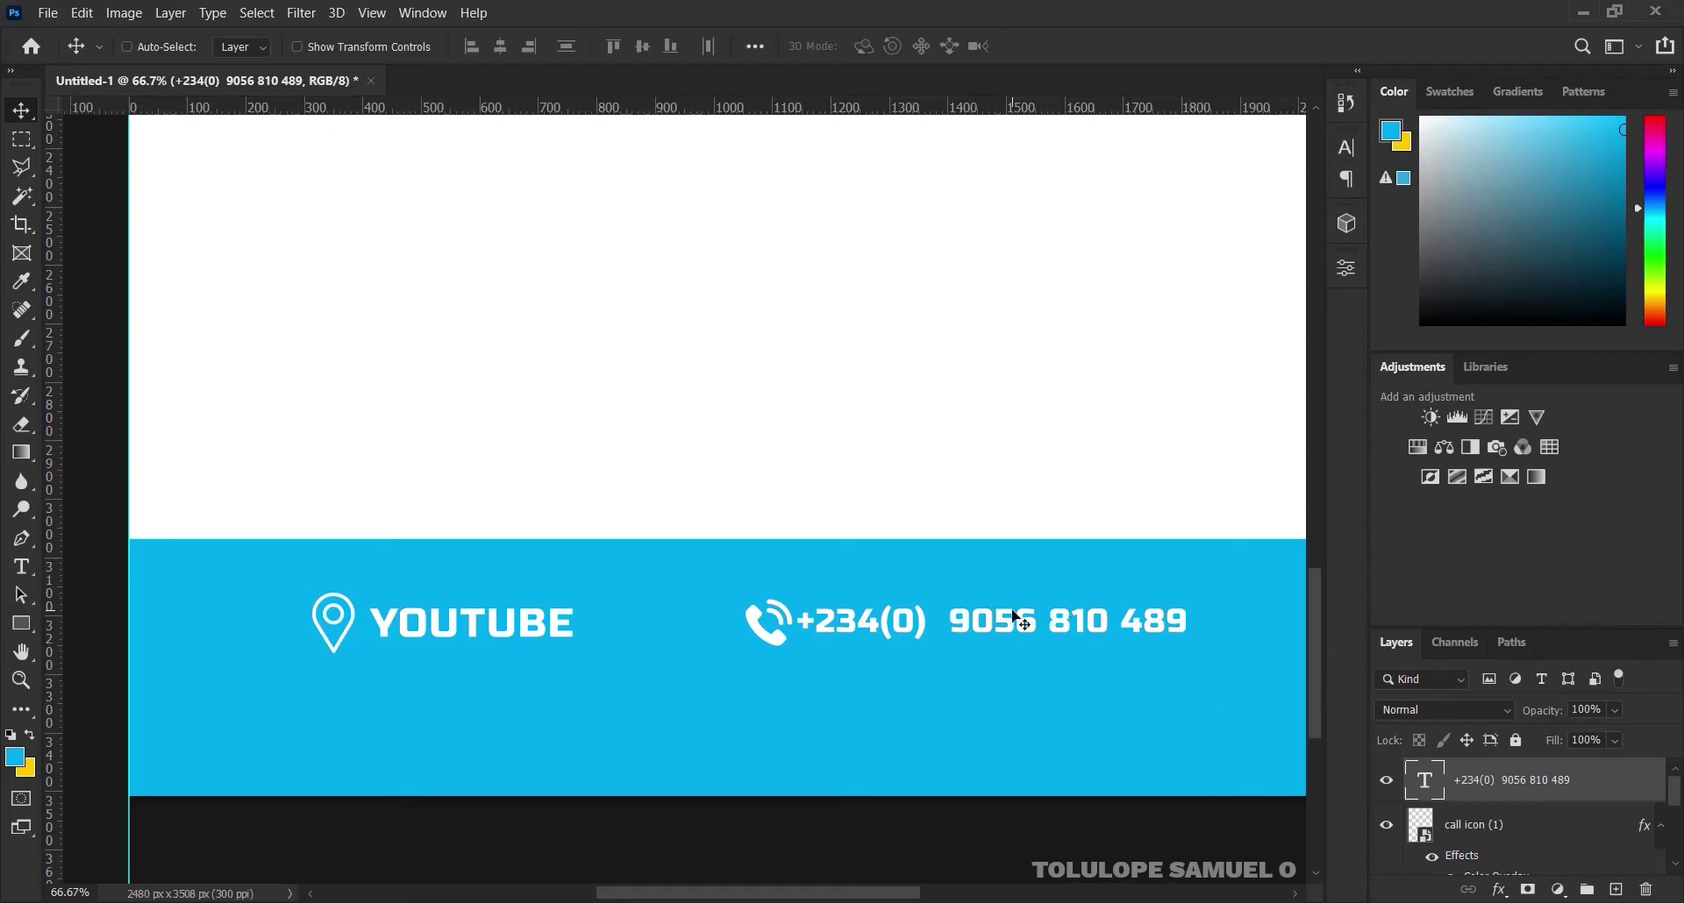
pyautogui.moveTo(1015, 614); pyautogui.dragTo(1021, 618)
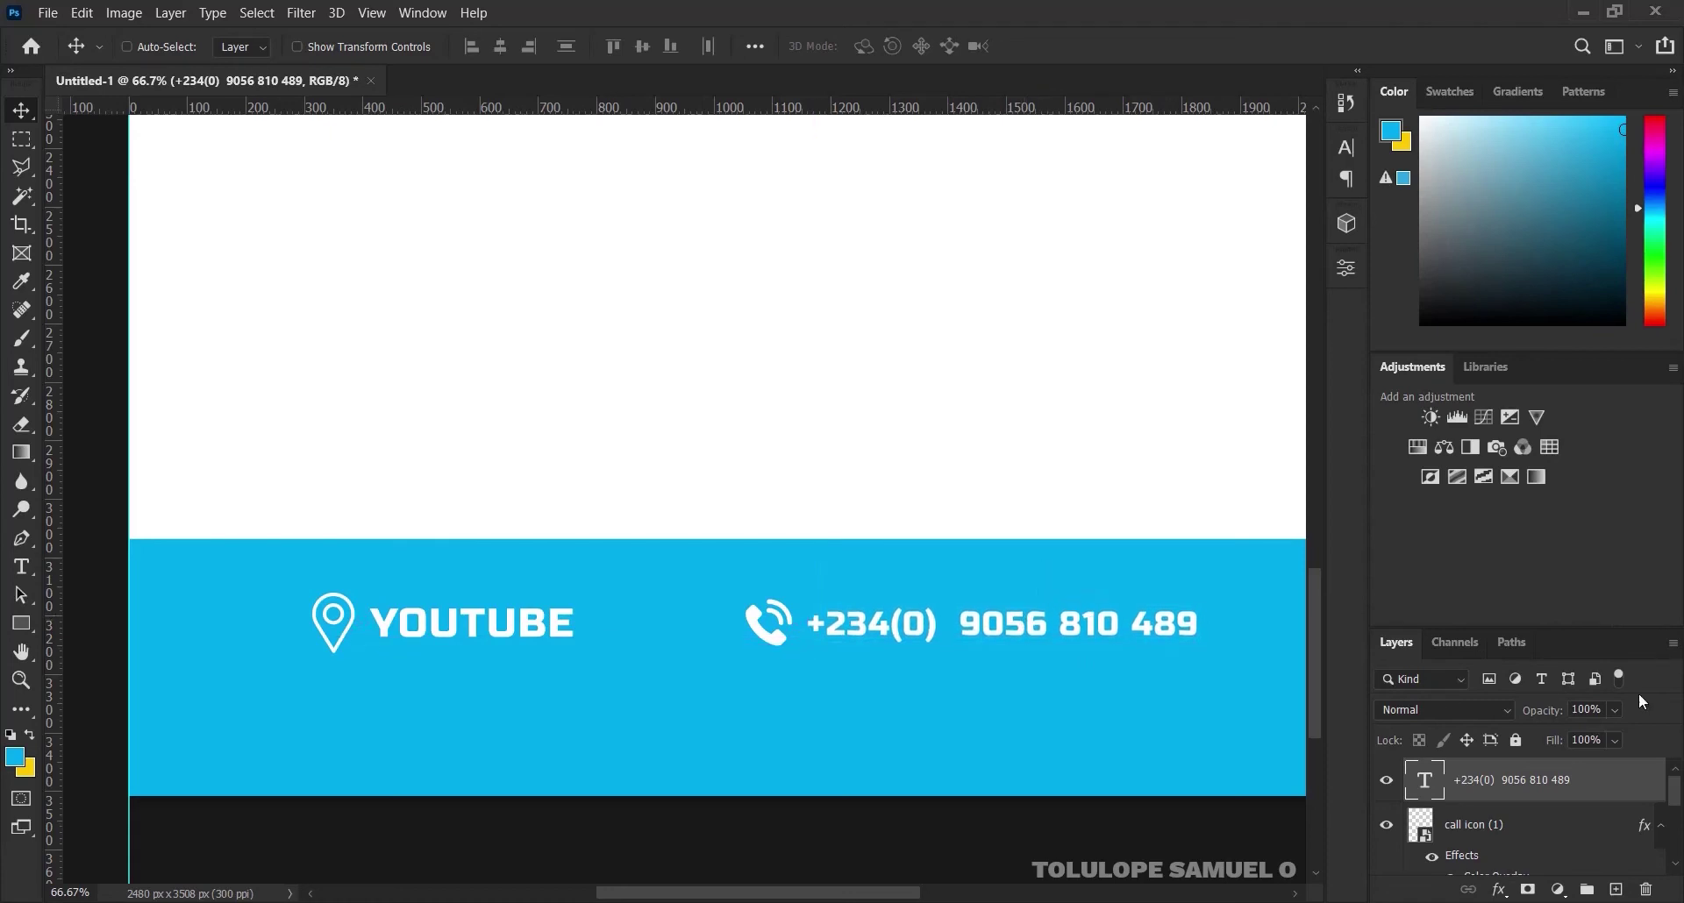
# Align the phone number's vertical centre with the call icon and group the two layers
pyautogui.click(1661, 825)
pyautogui.press('ctrl')
pyautogui.keyDown('ctrl'); pyautogui.click(1570, 832); pyautogui.keyUp('ctrl')
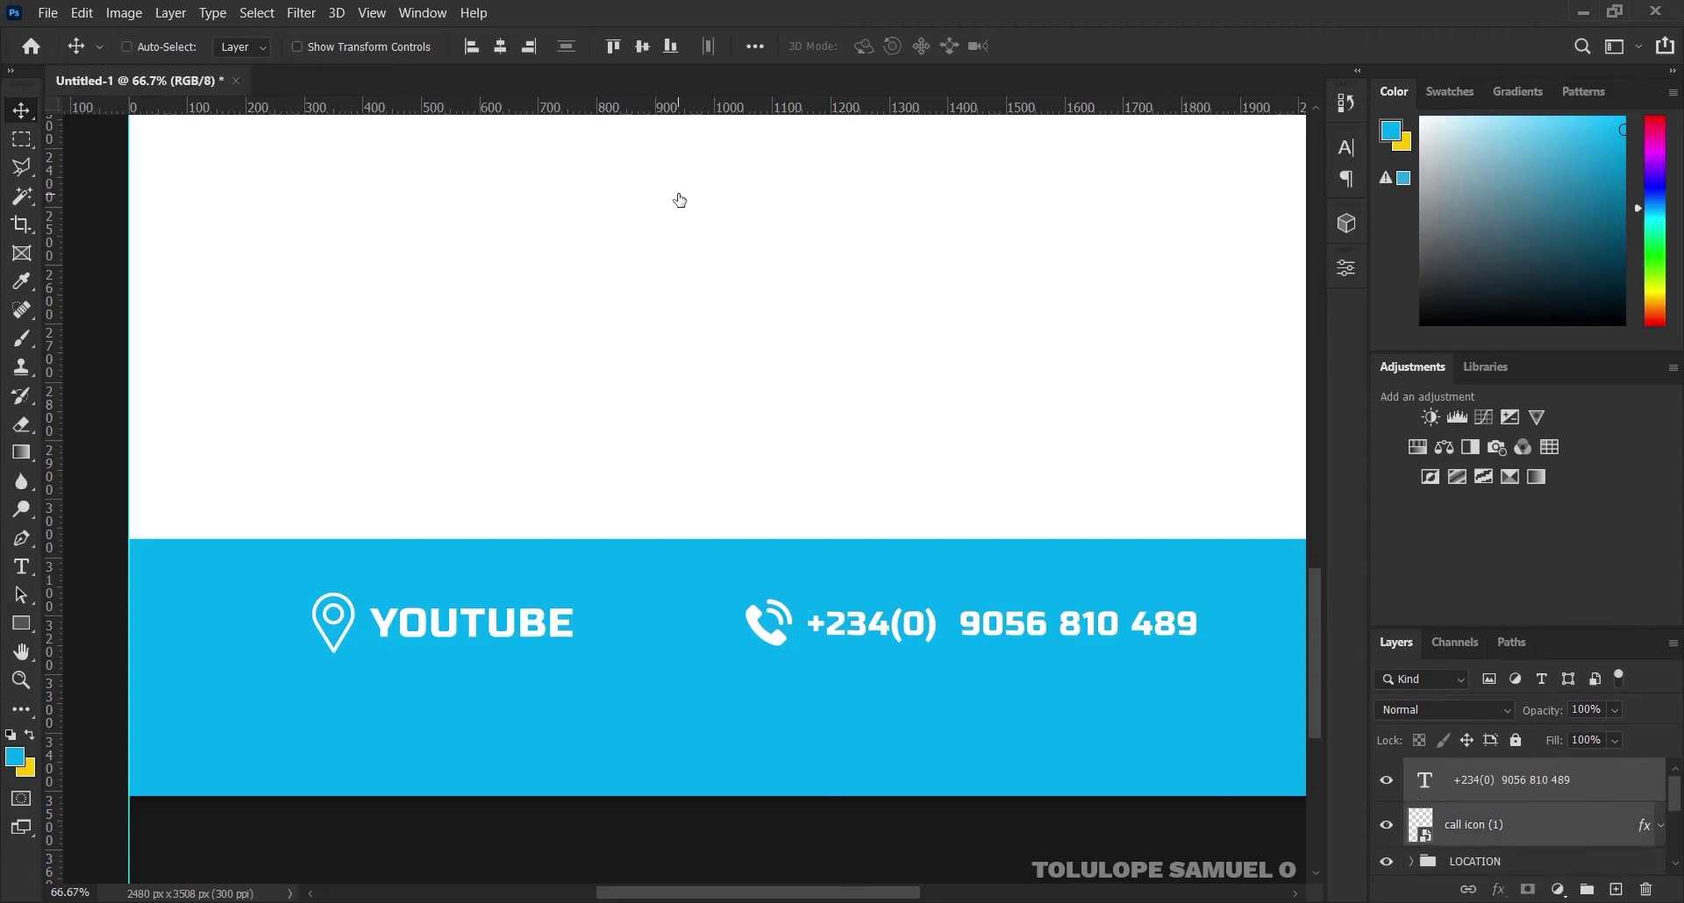
pyautogui.click(646, 49)
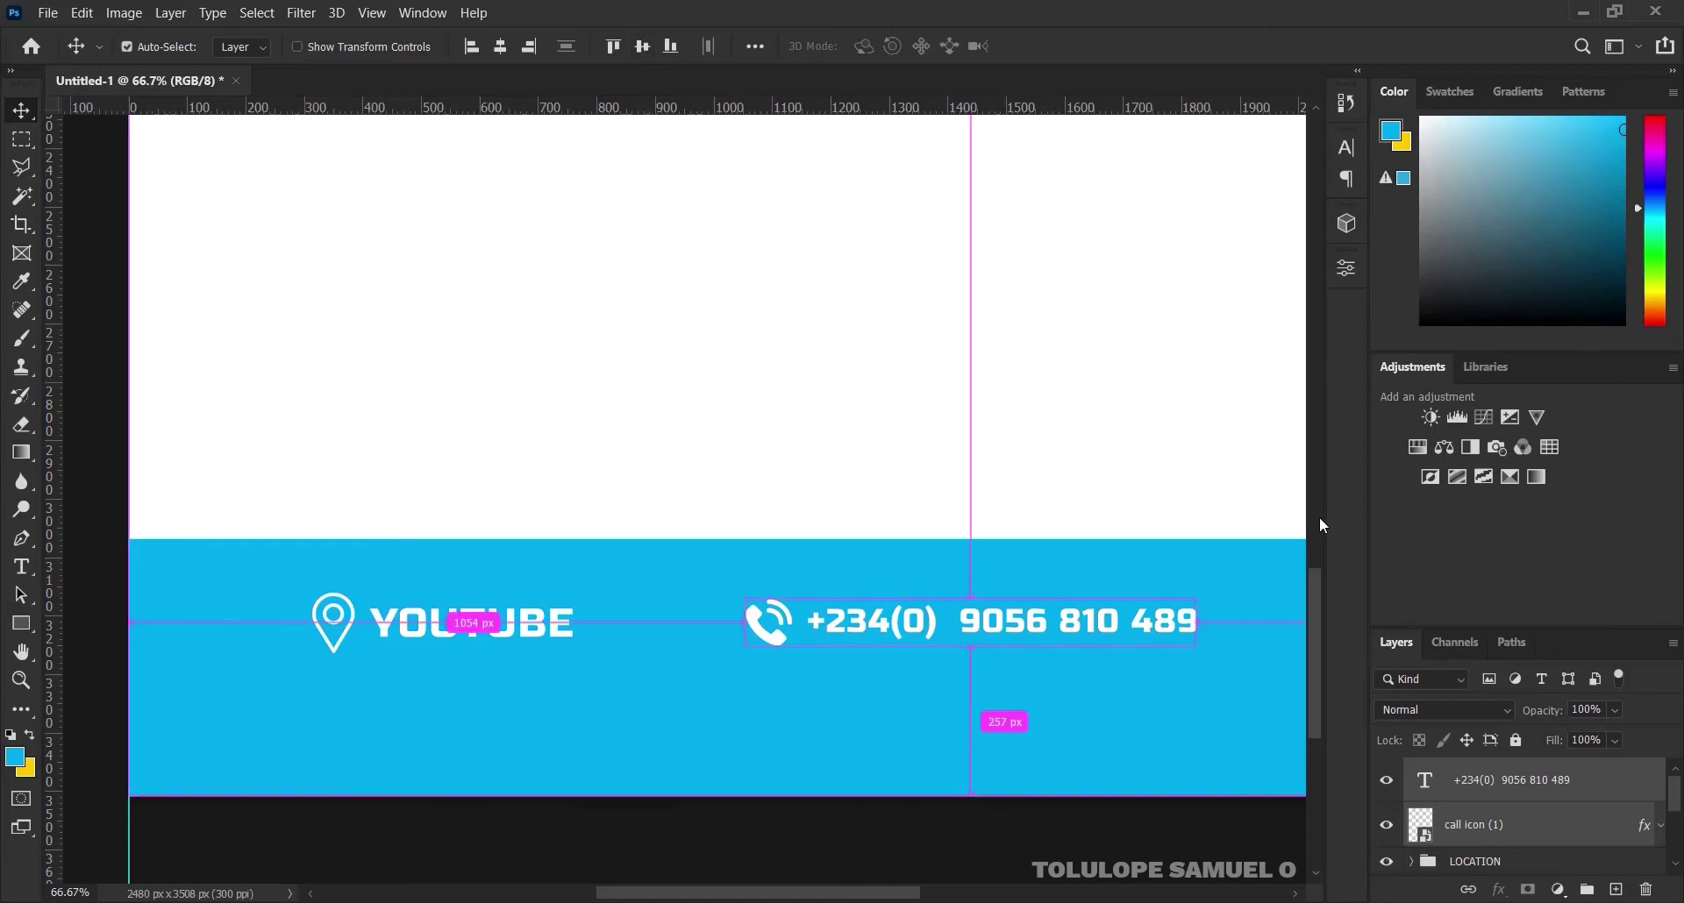
pyautogui.hotkey('ctrl', 'g')
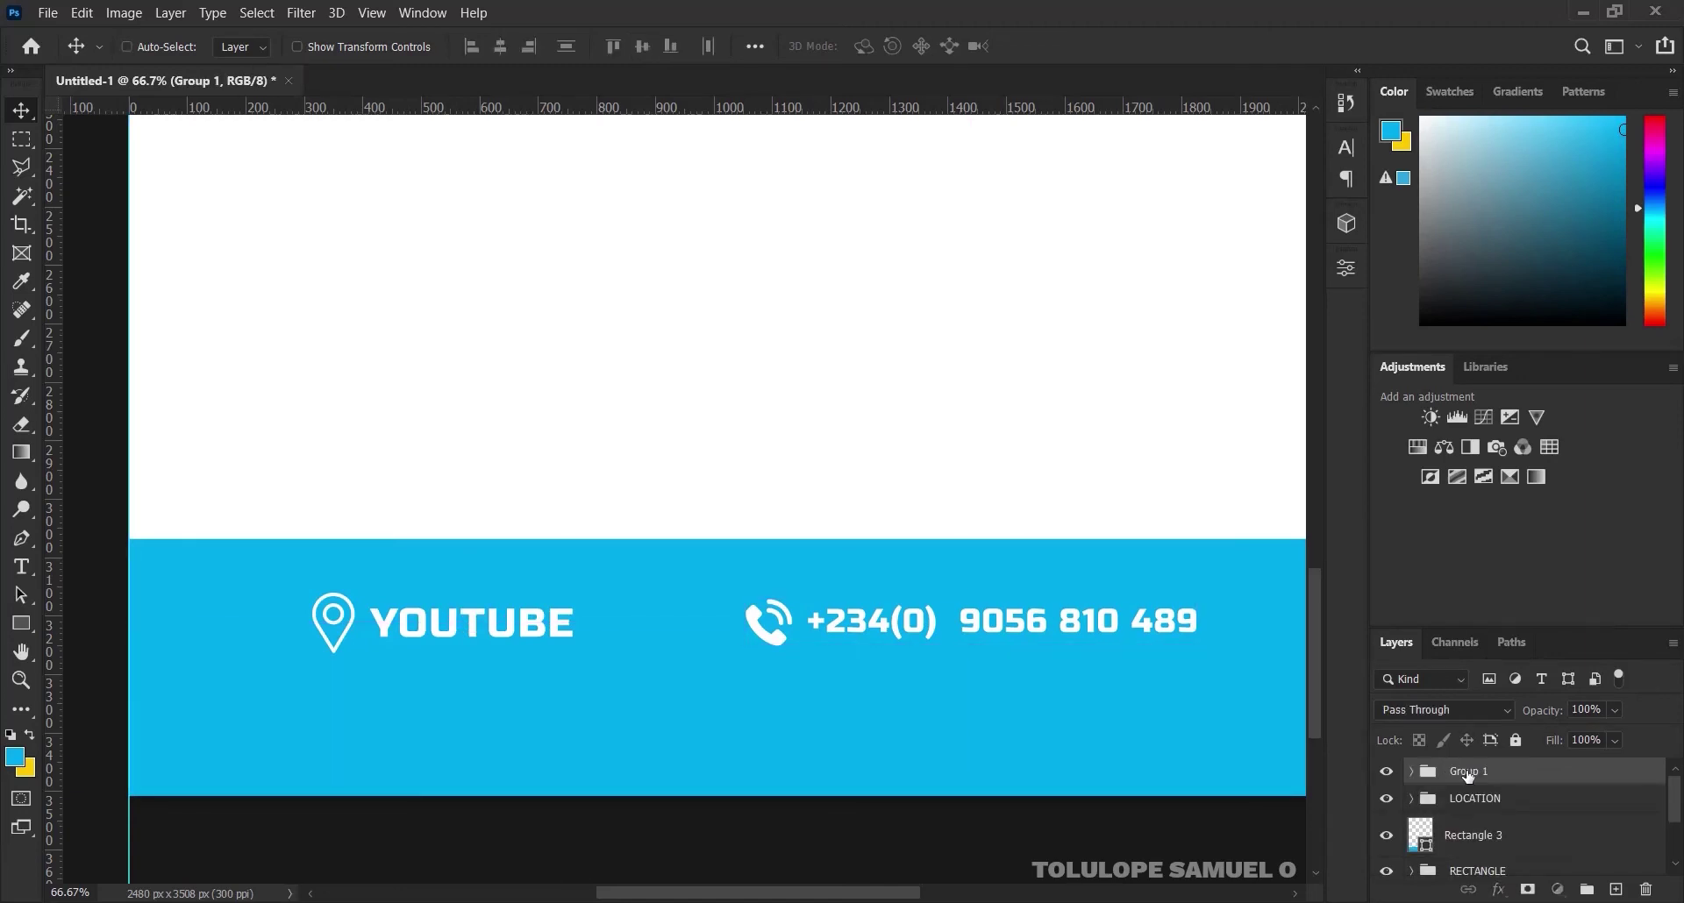
# Rename the phone number group to CALL
pyautogui.doubleClick(1469, 771)
pyautogui.write('cALL')
pyautogui.press('Return')
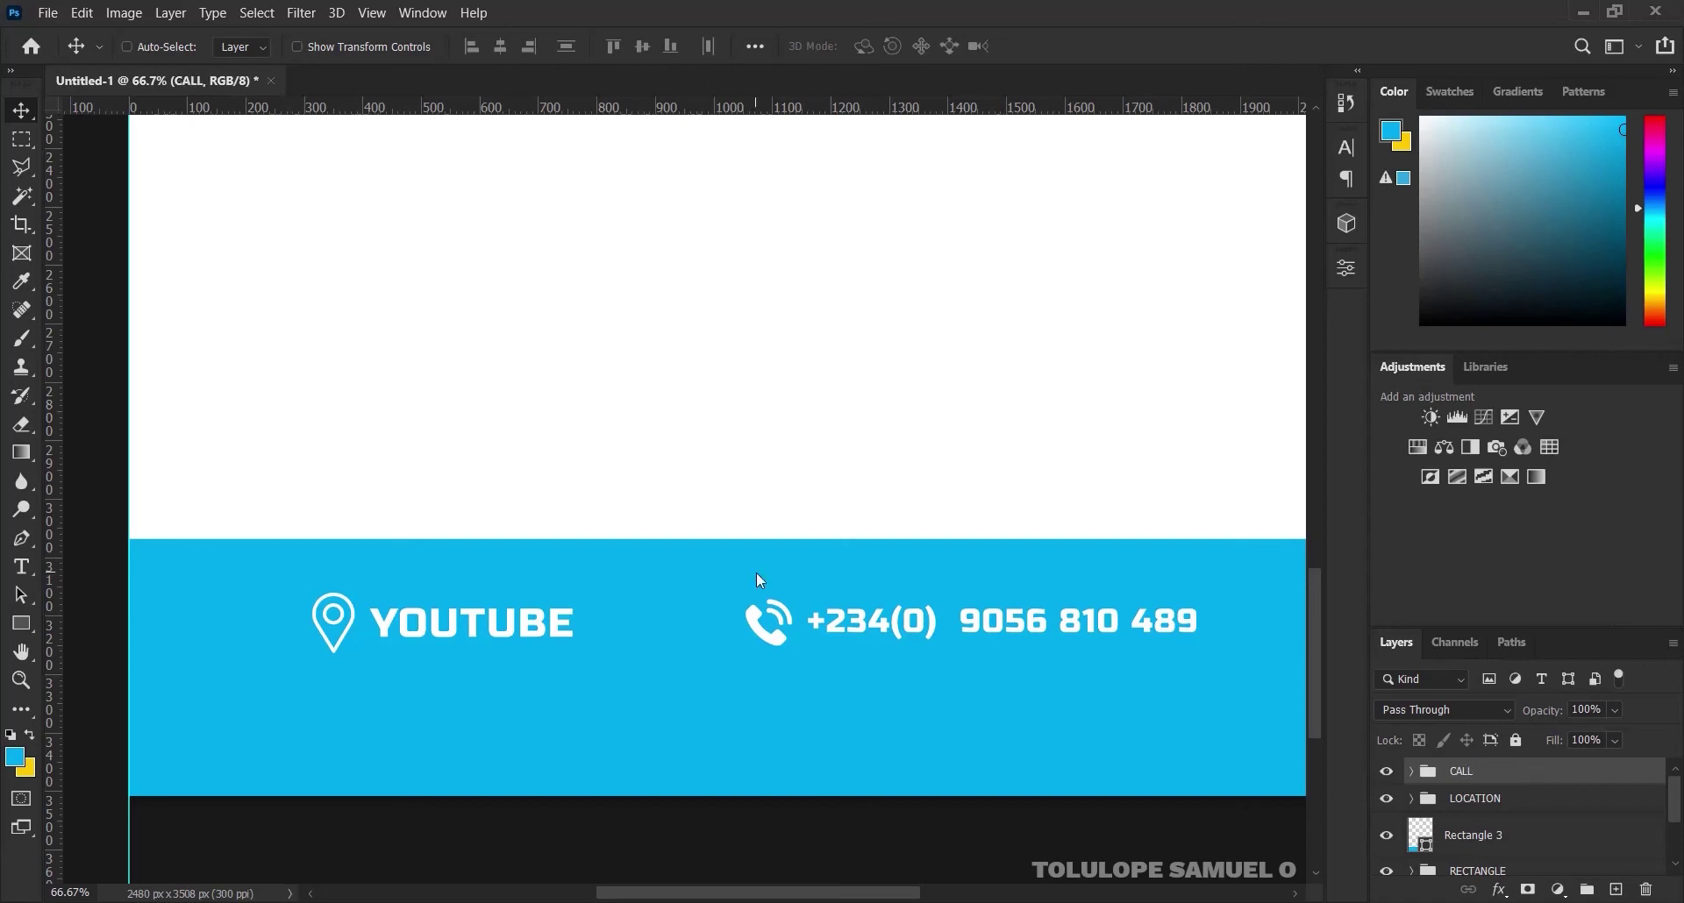
pyautogui.hotkey('ctrl', '0')
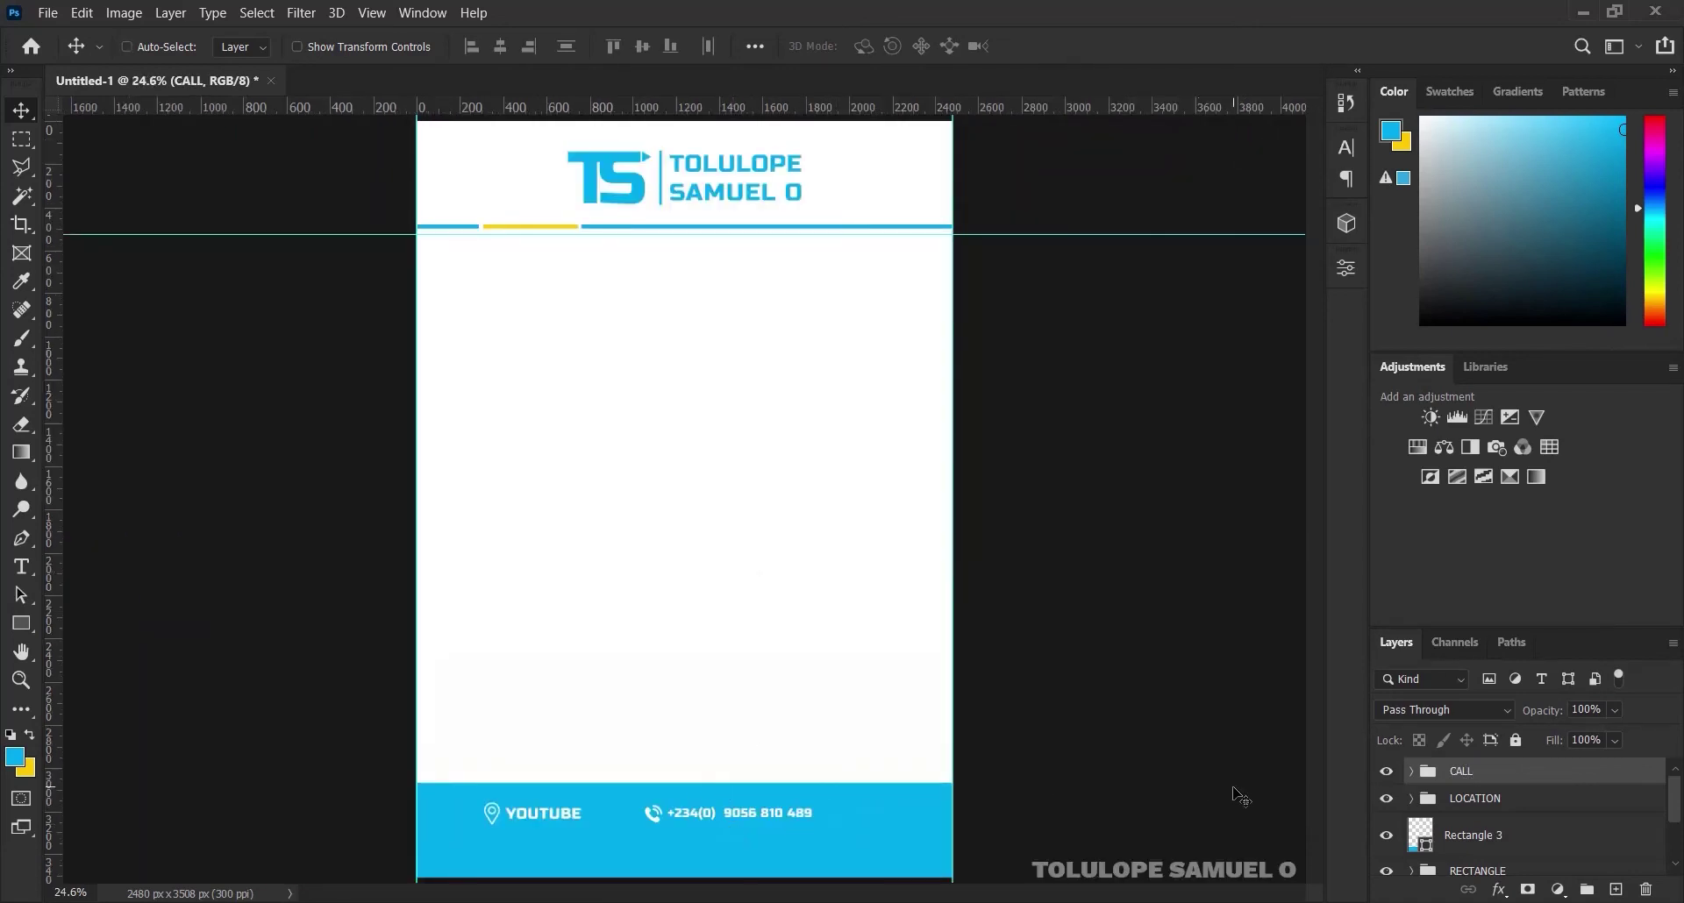
# Group CALL with LOCATION and centre the combined contact line horizontally on the page
pyautogui.press('ctrl')
pyautogui.keyDown('ctrl'); pyautogui.click(1495, 800); pyautogui.keyUp('ctrl')
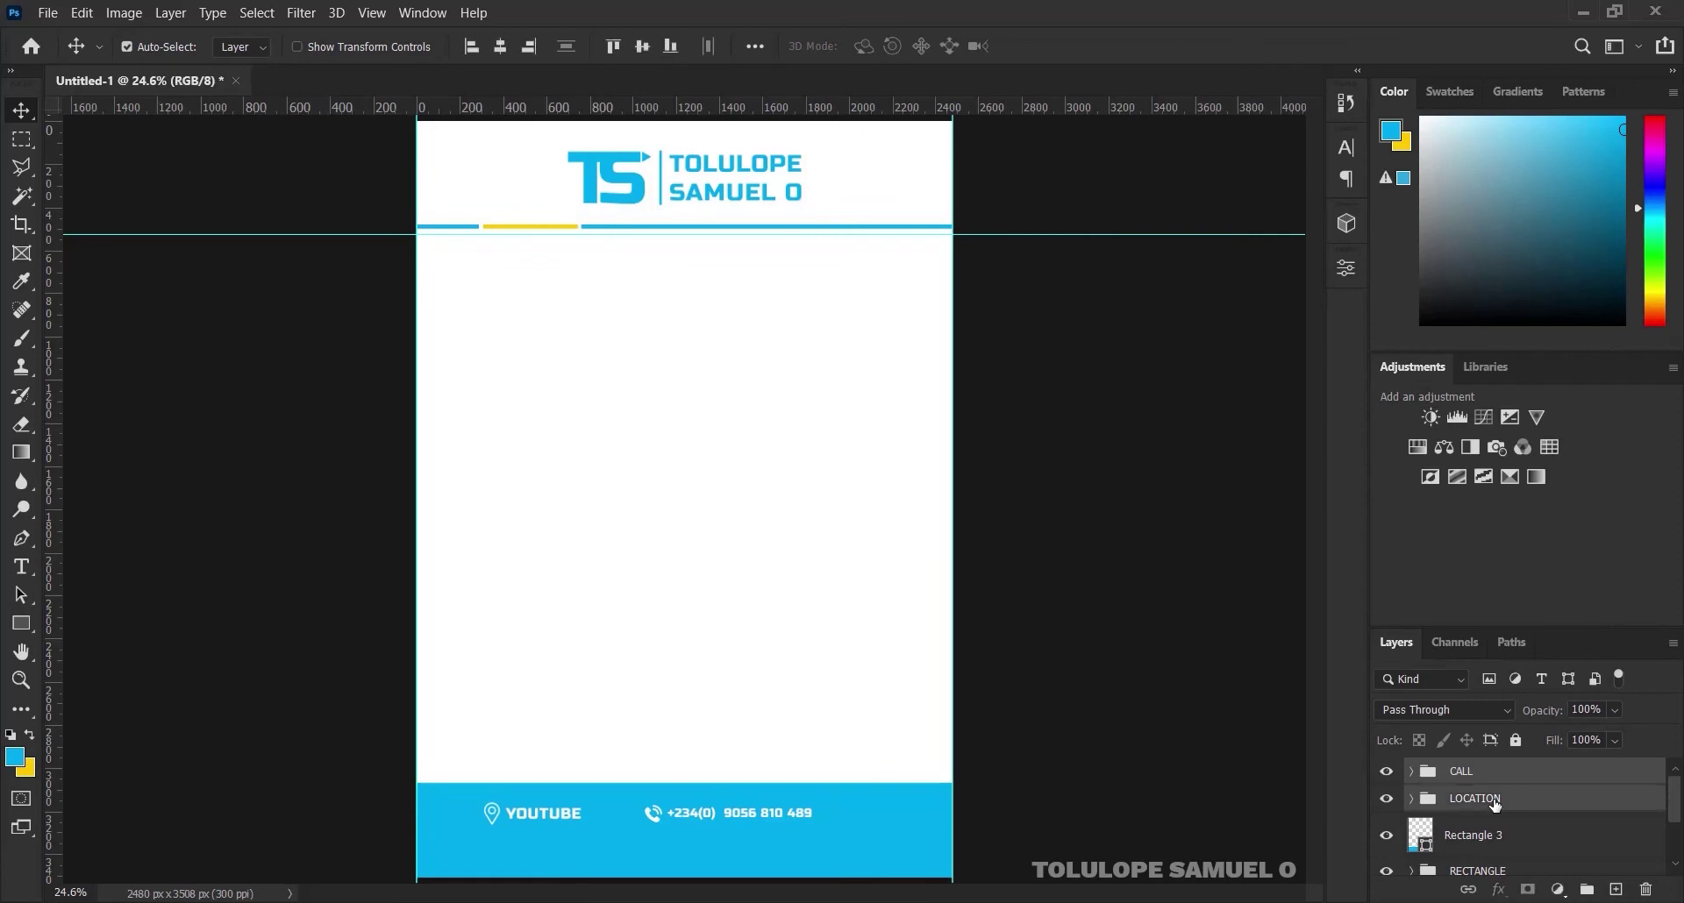
pyautogui.hotkey('ctrl', 'g')
pyautogui.hotkey('ctrl', 'a')
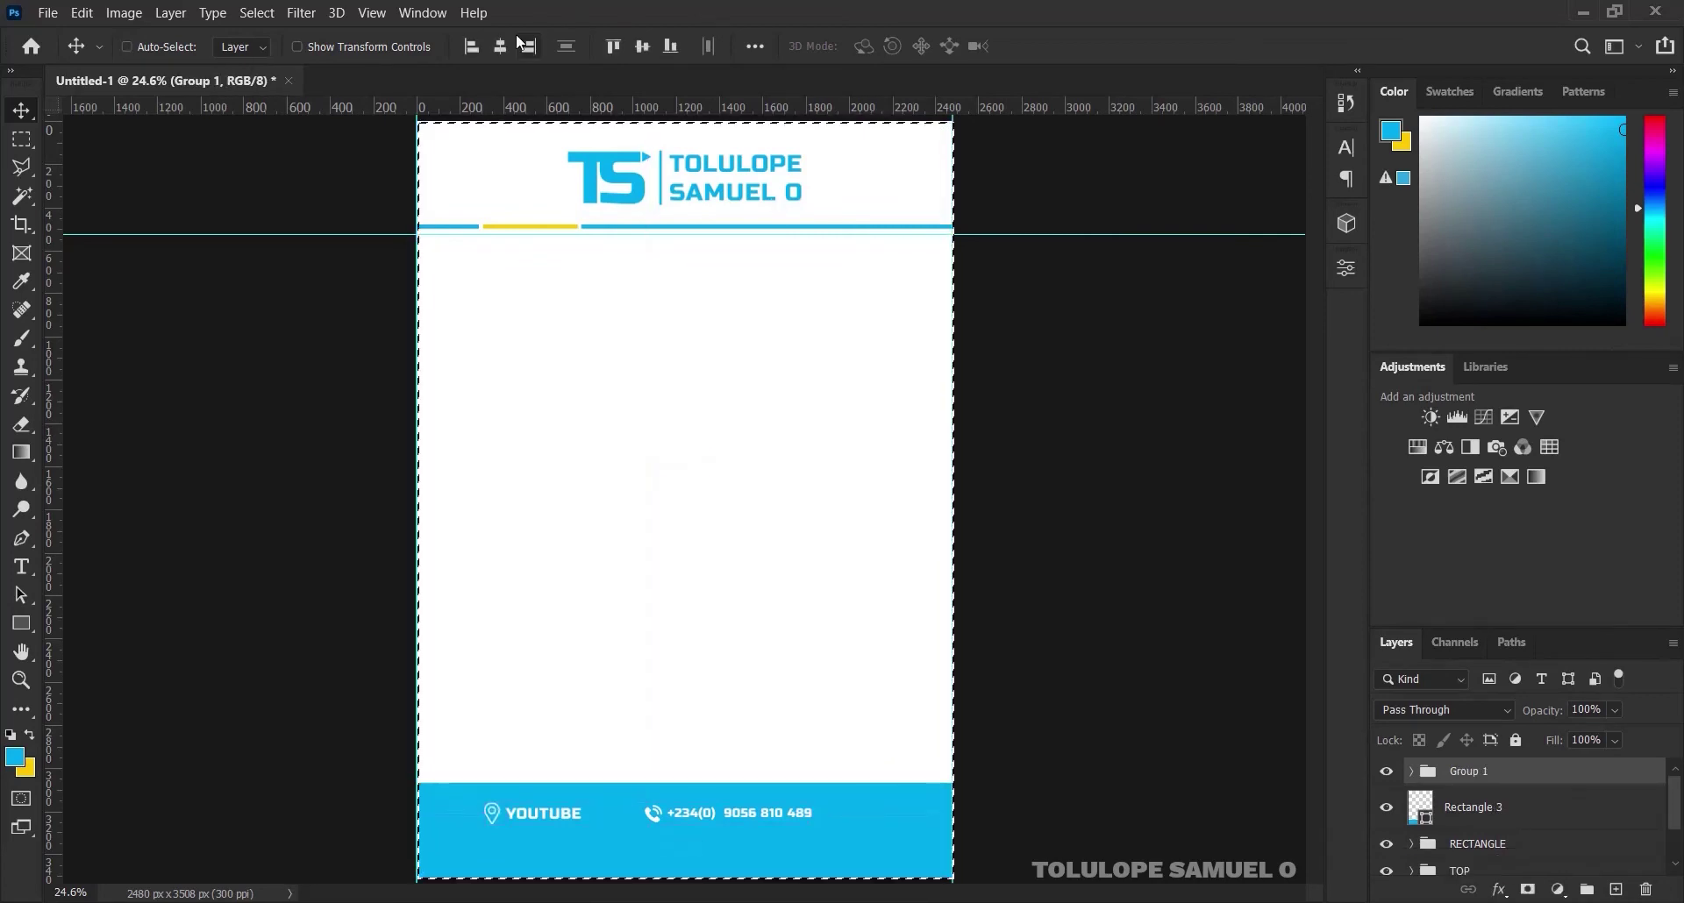
pyautogui.click(500, 48)
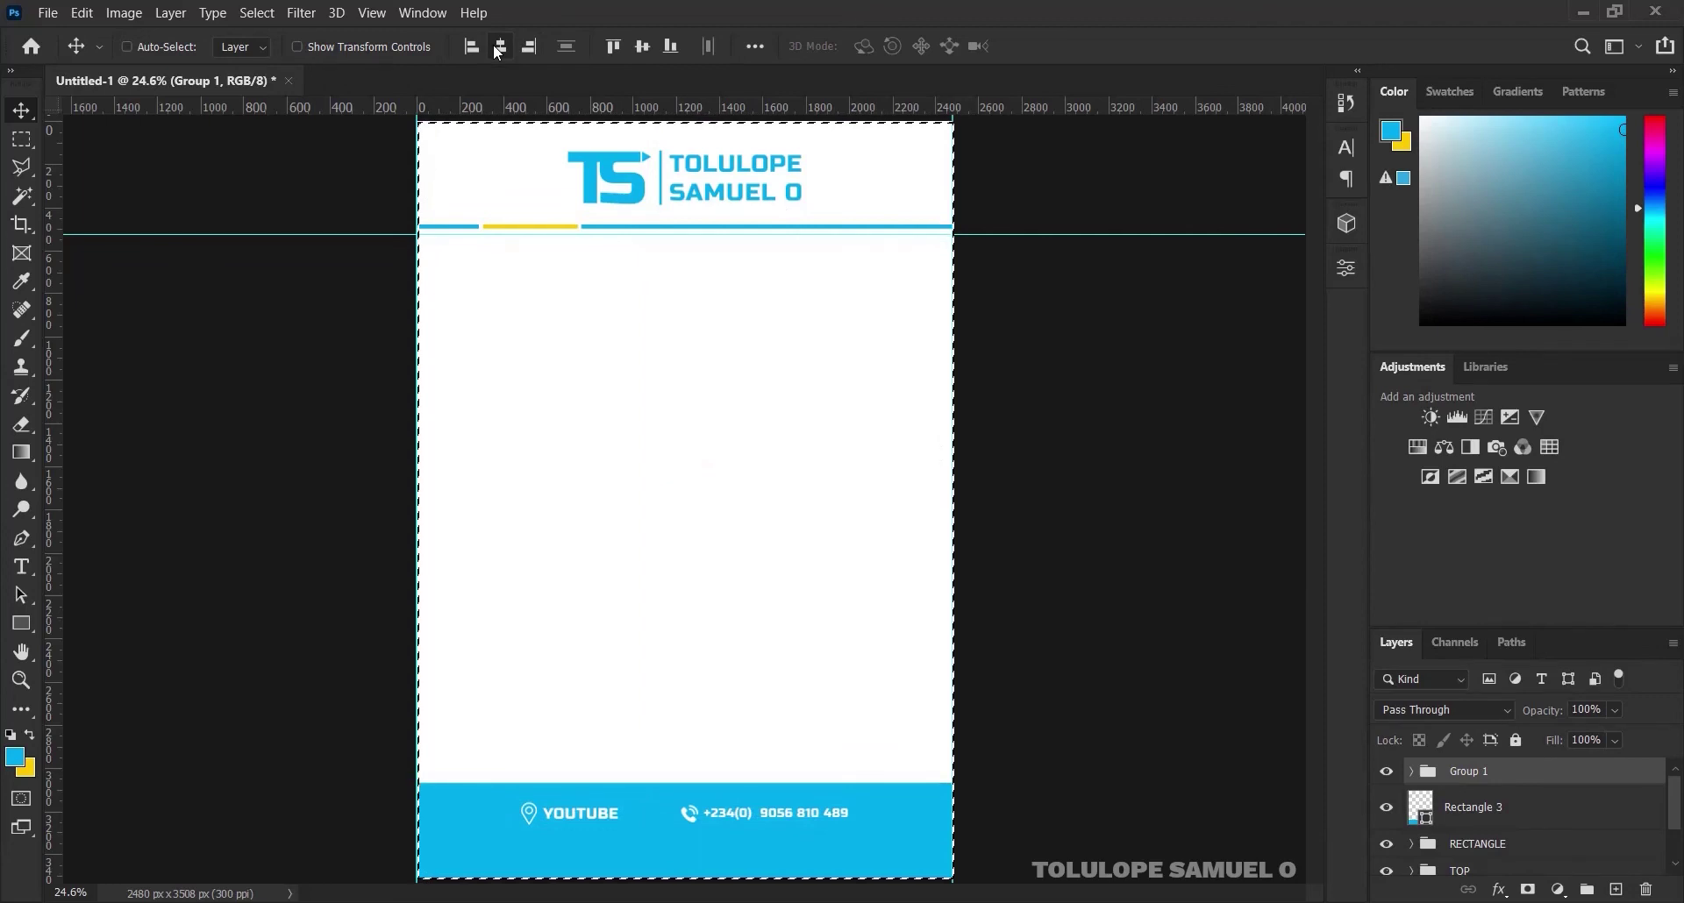
pyautogui.press('ctrl')
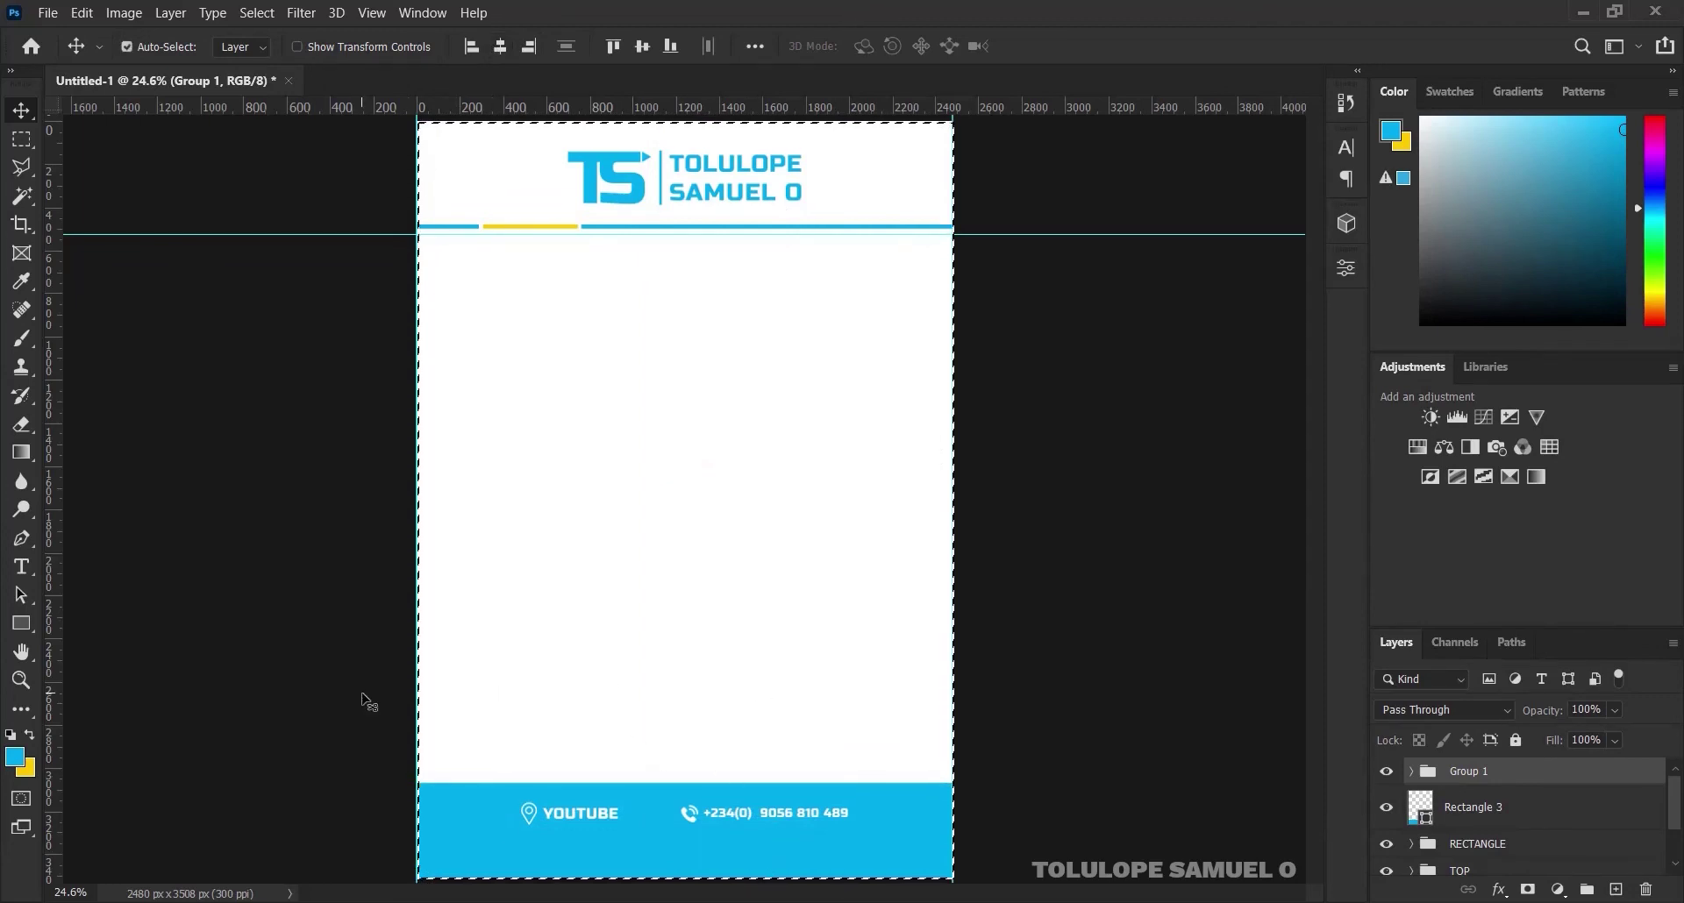
pyautogui.hotkey('ctrl', 'd')
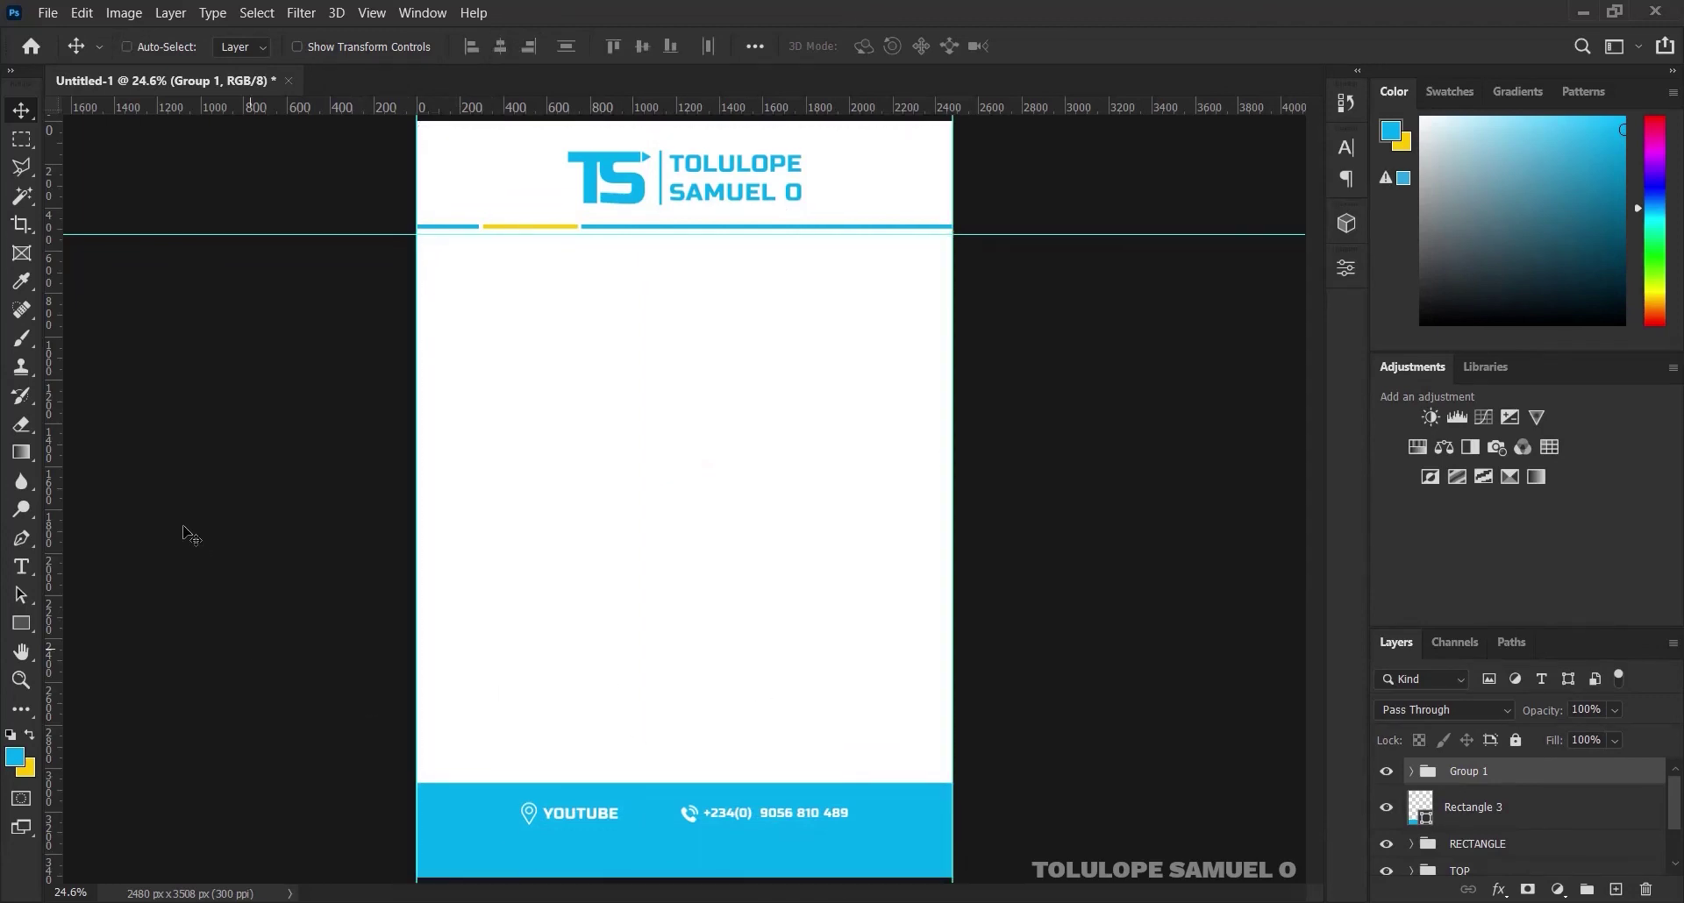
# Type the tagline 'CREATING A LEARNED FUTURE' below the contacts and centre it horizontally
pyautogui.click(21, 566)
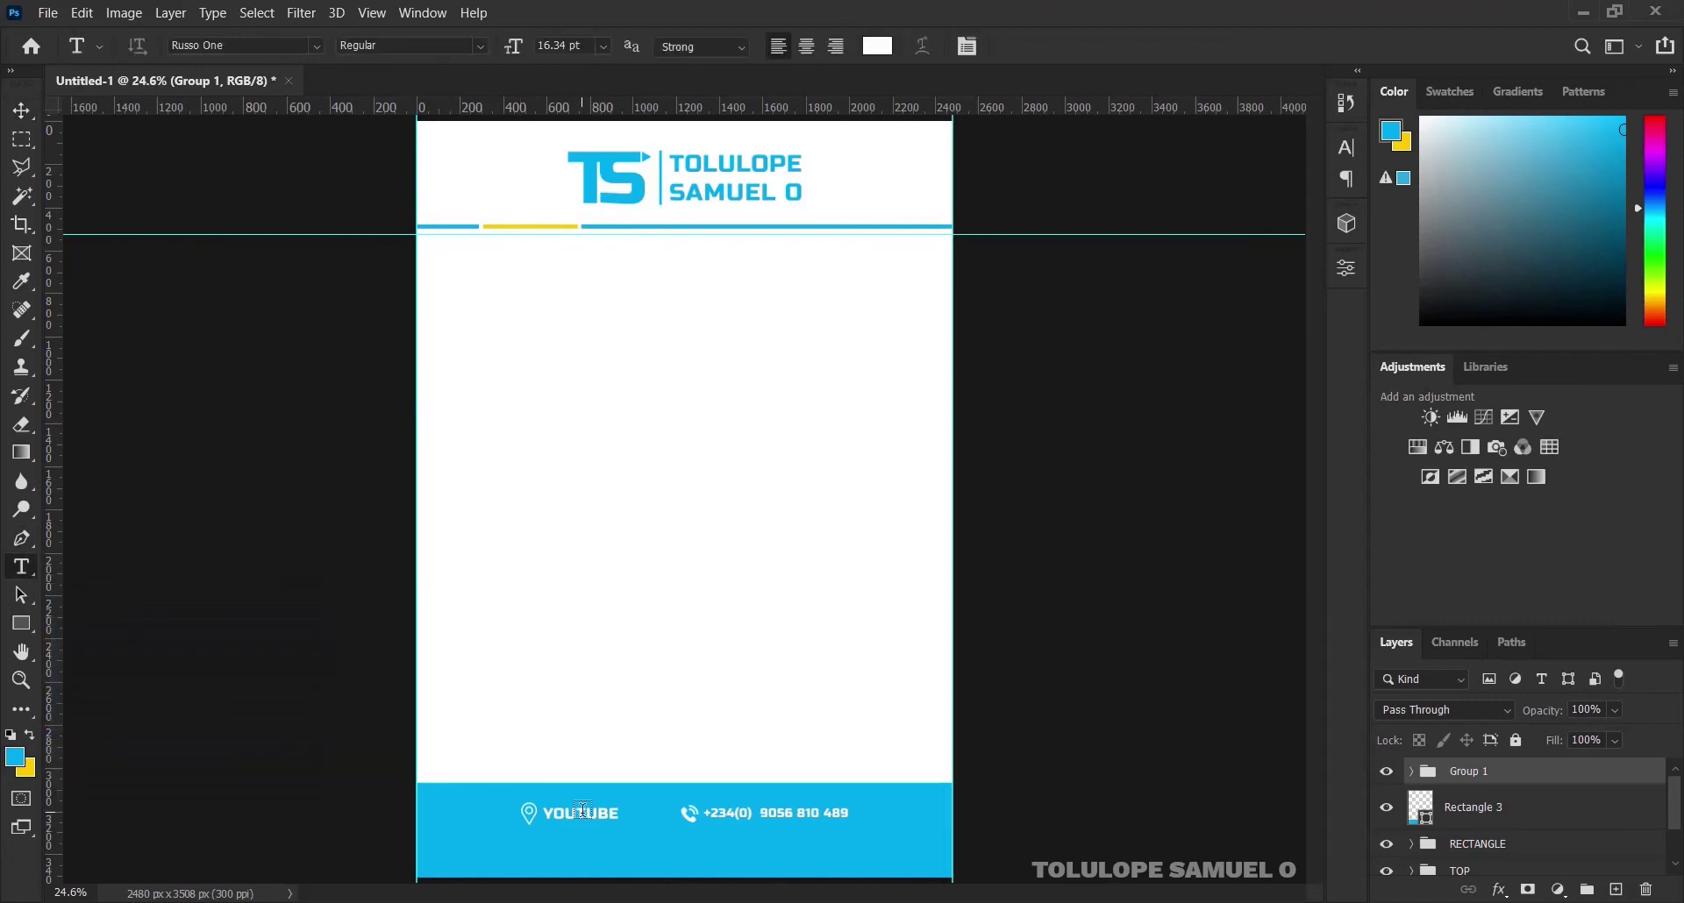
pyautogui.click(573, 853)
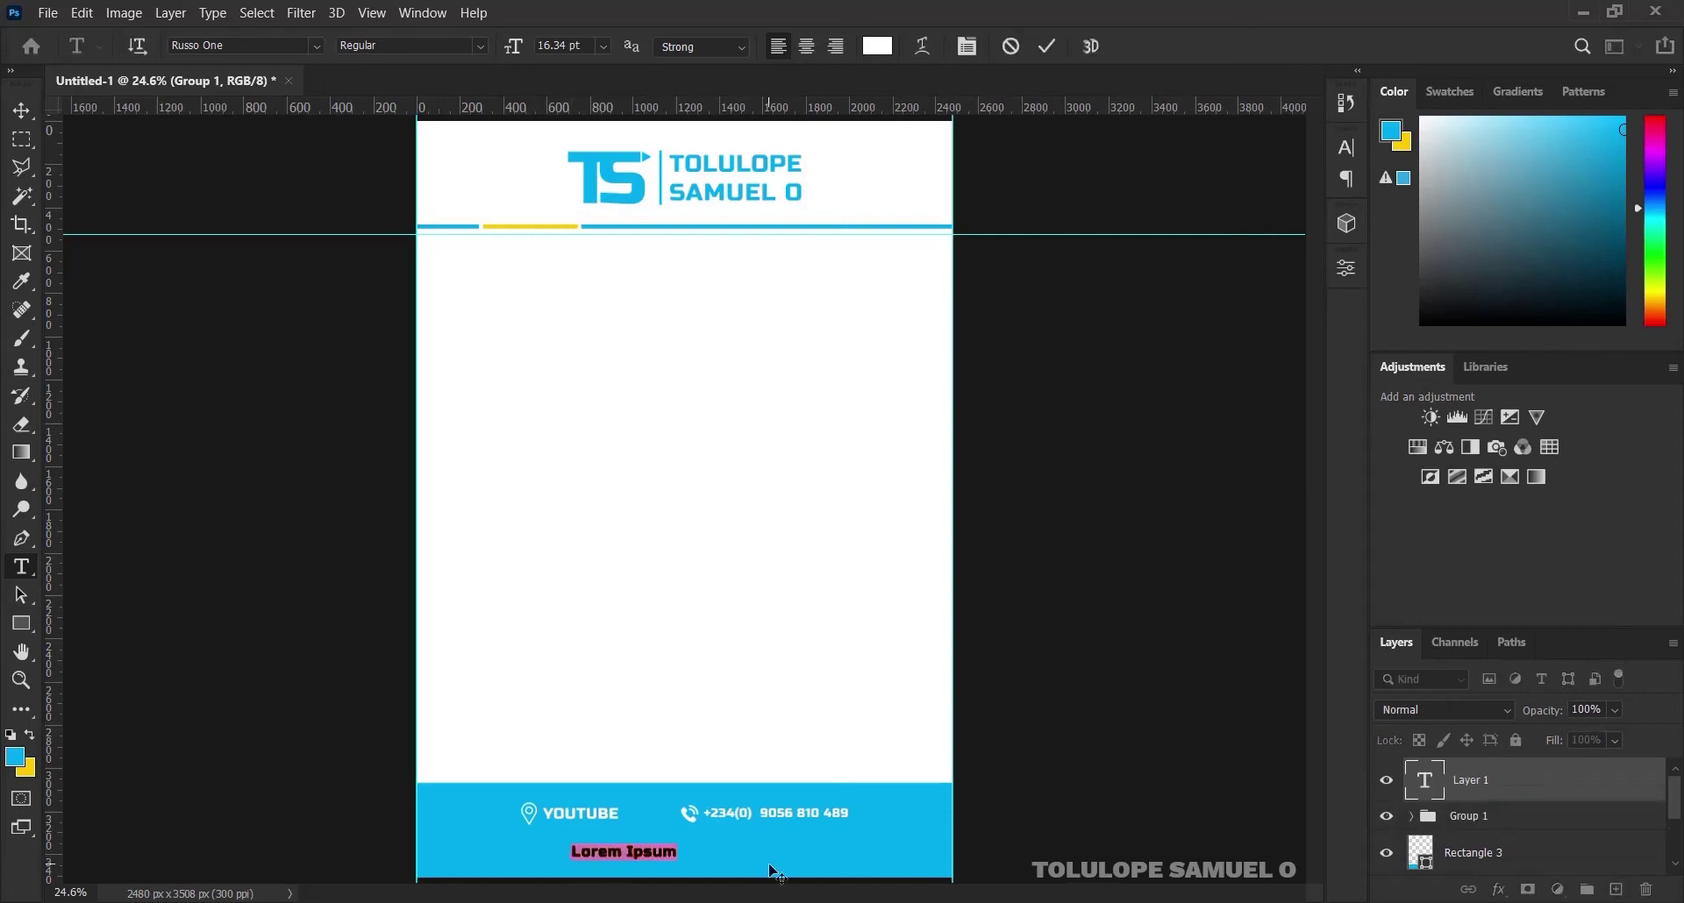
pyautogui.write('CREATI')
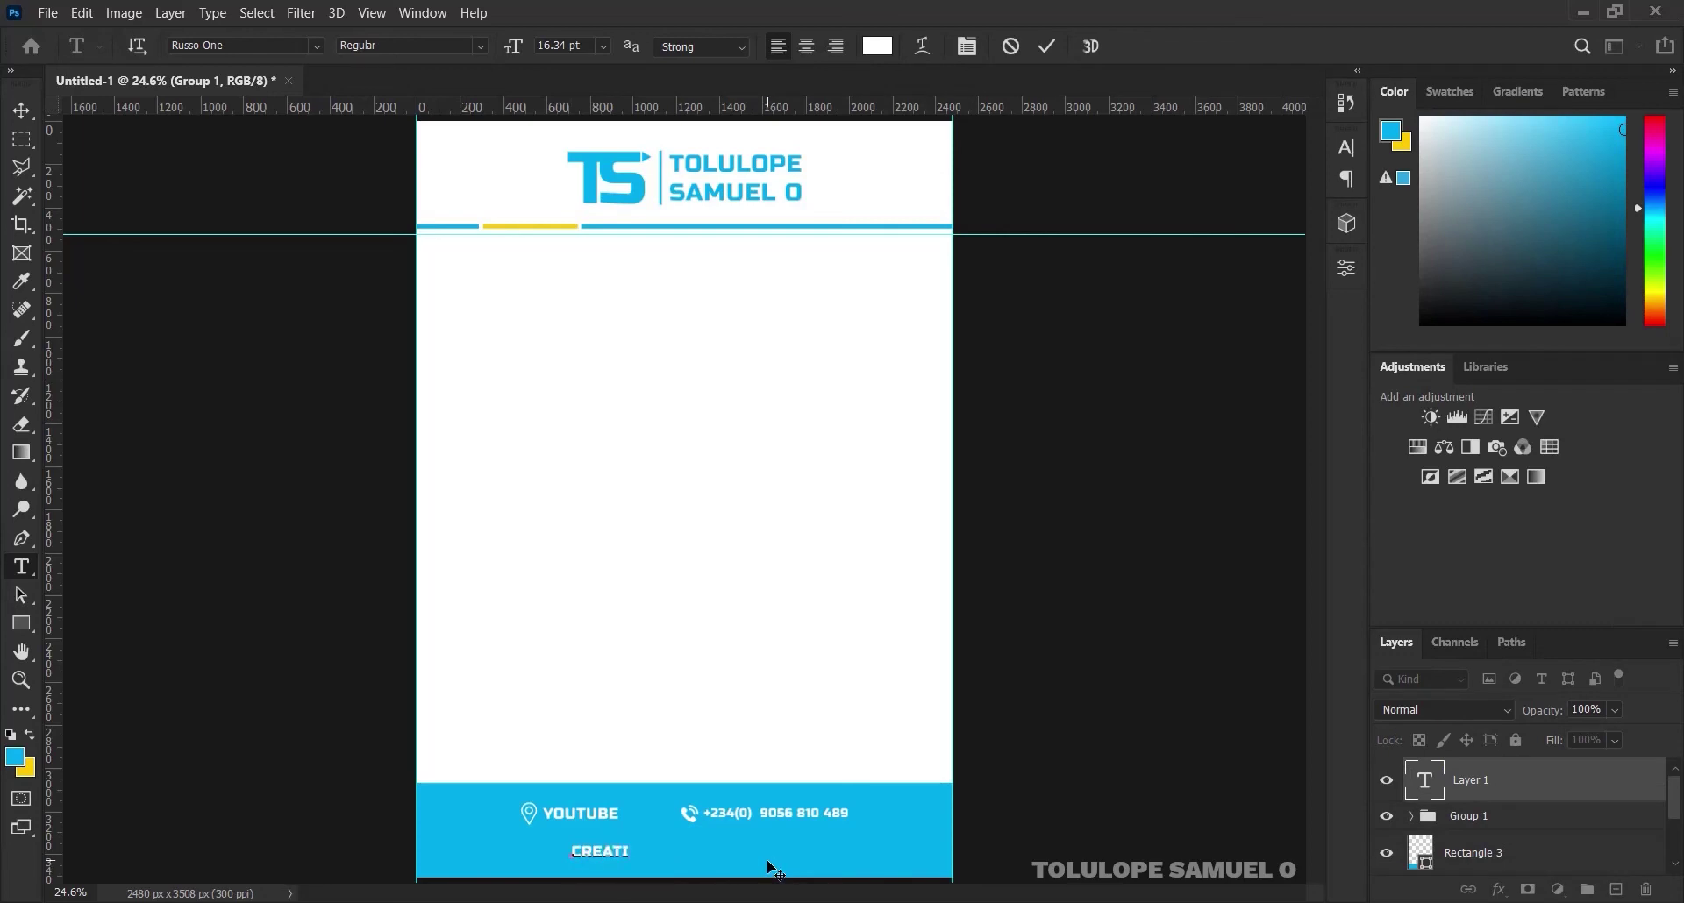
pyautogui.write('NG A LEARNED FUTURE...')
pyautogui.click(1044, 45)
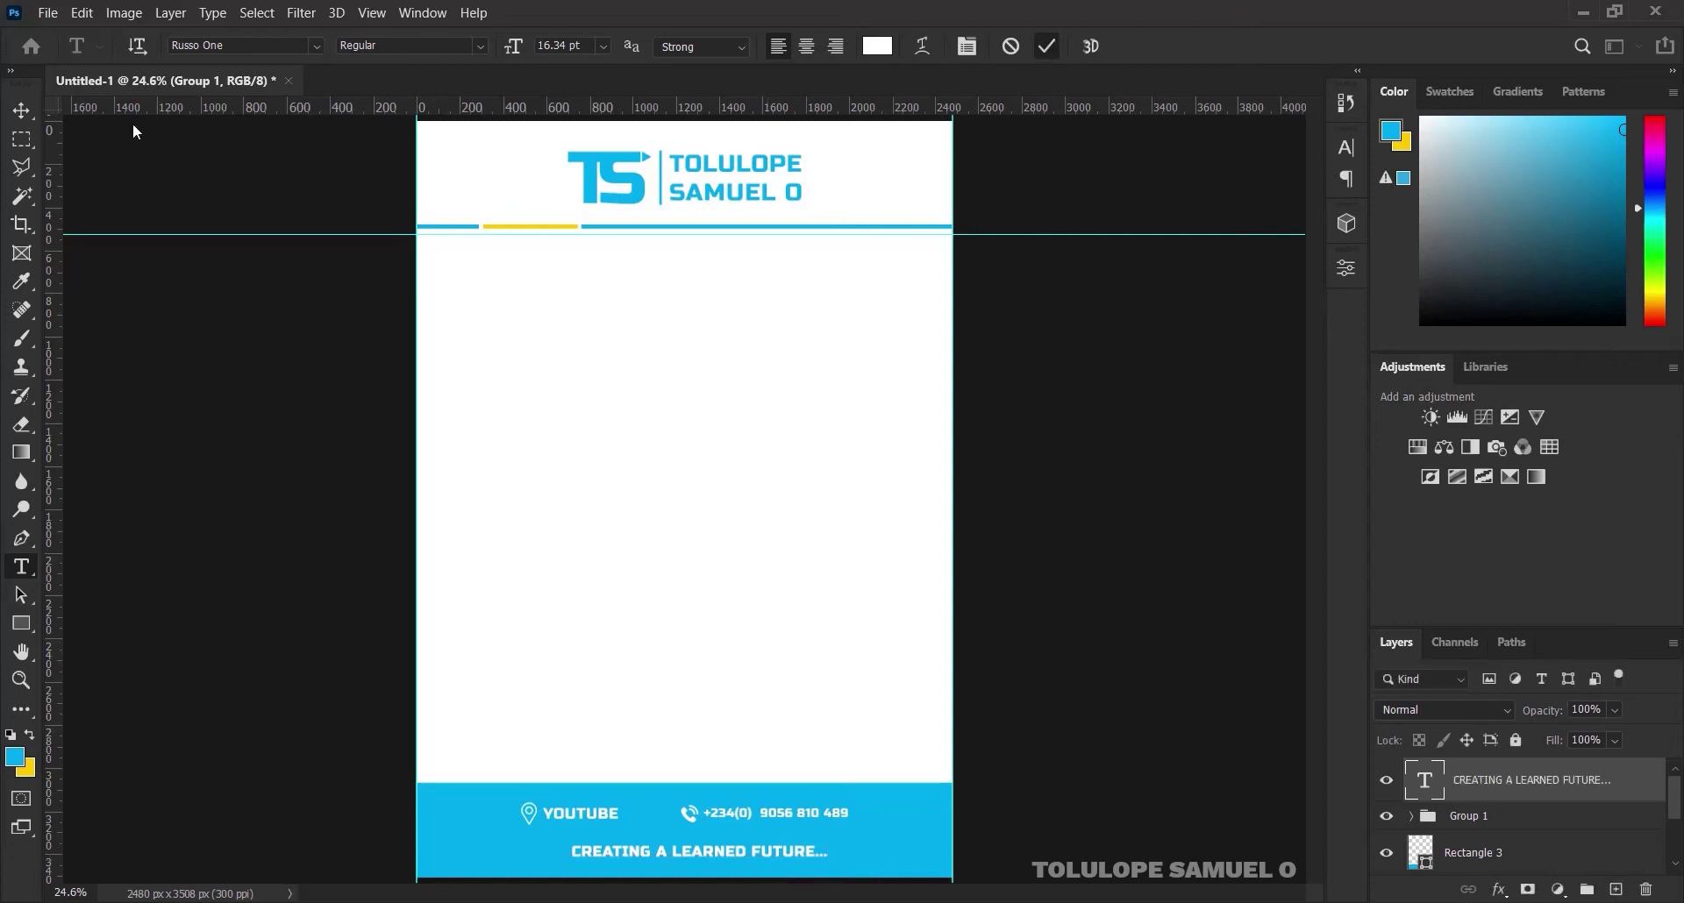
pyautogui.click(21, 111)
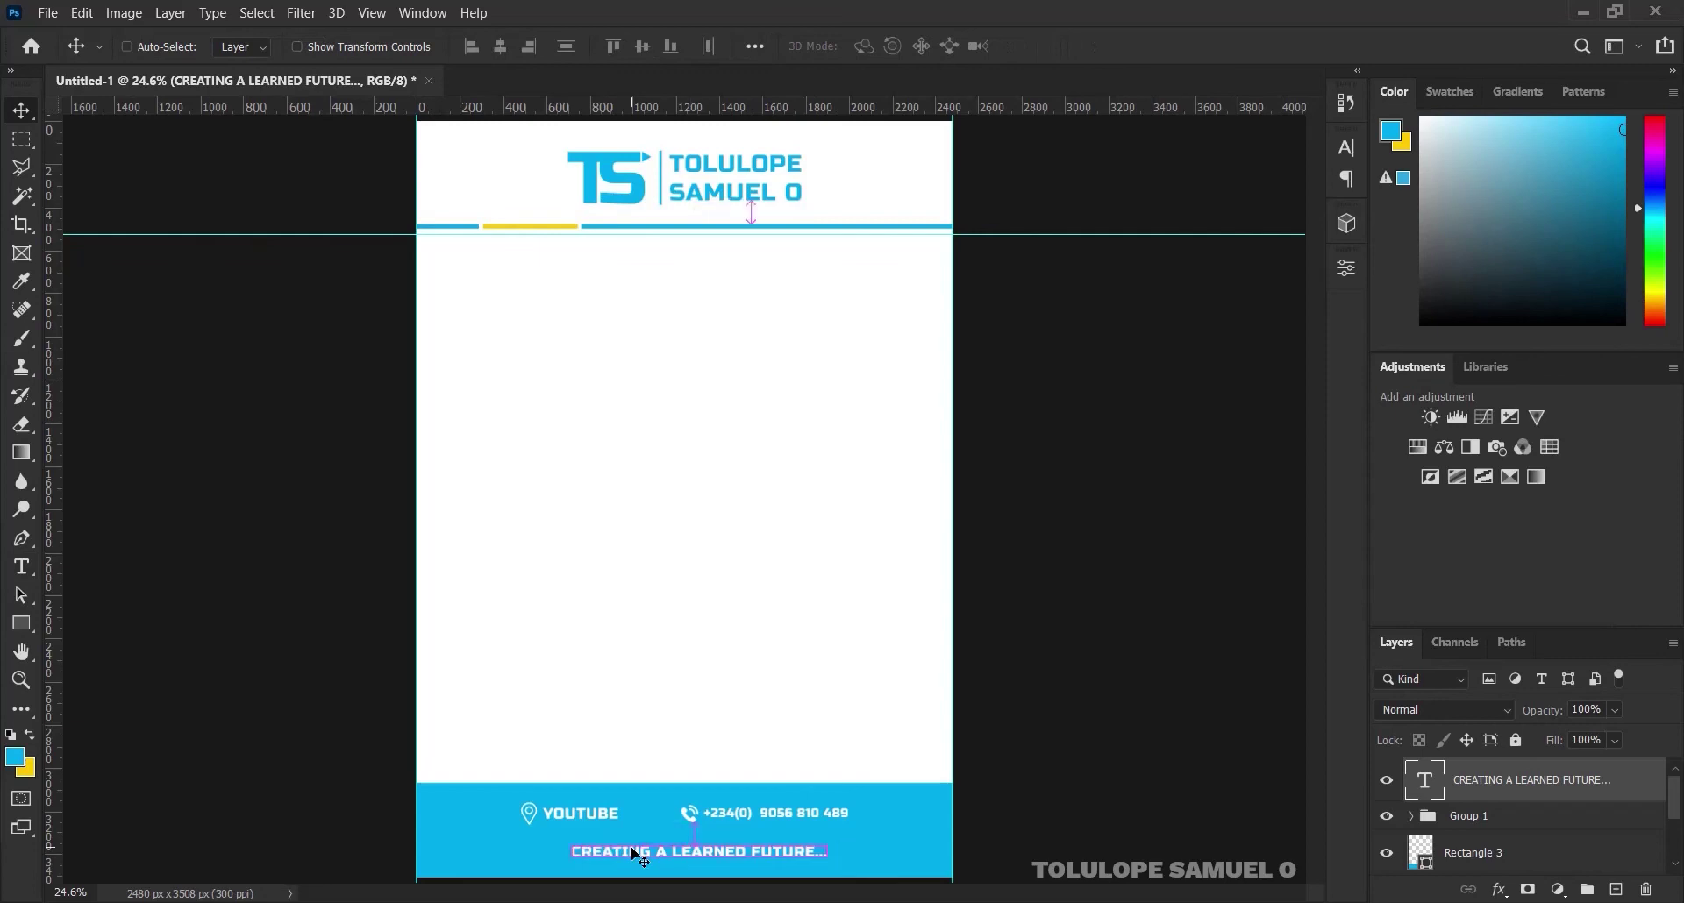
pyautogui.hotkey('ctrl', 'a')
pyautogui.click(501, 48)
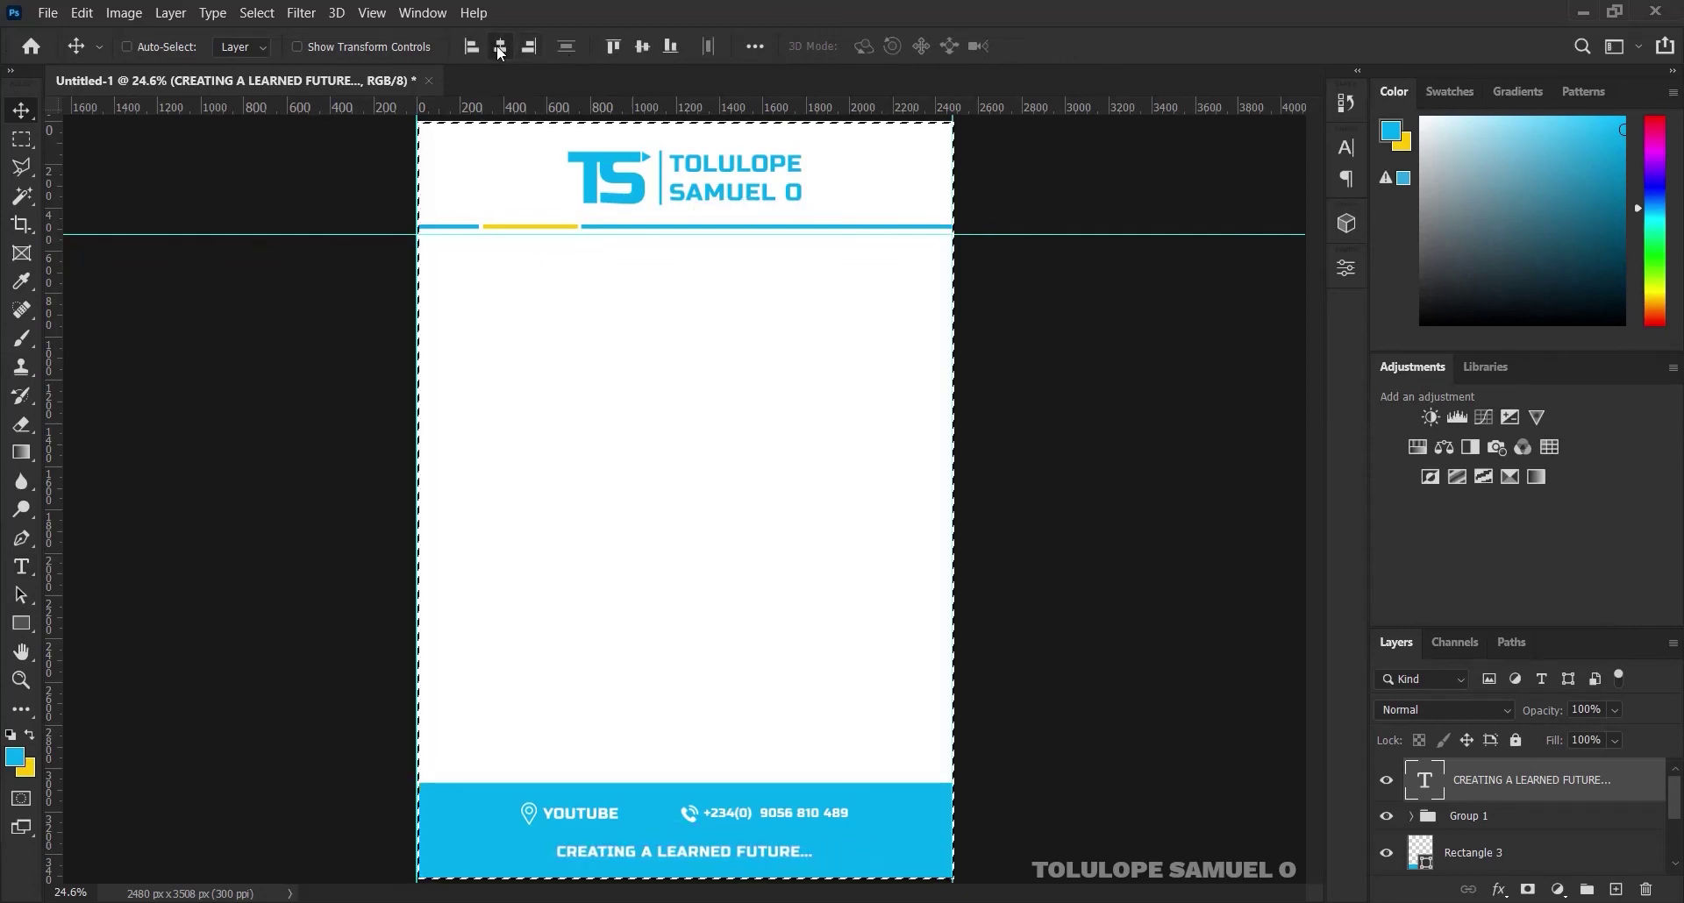
pyautogui.hotkey('ctrl', 'd')
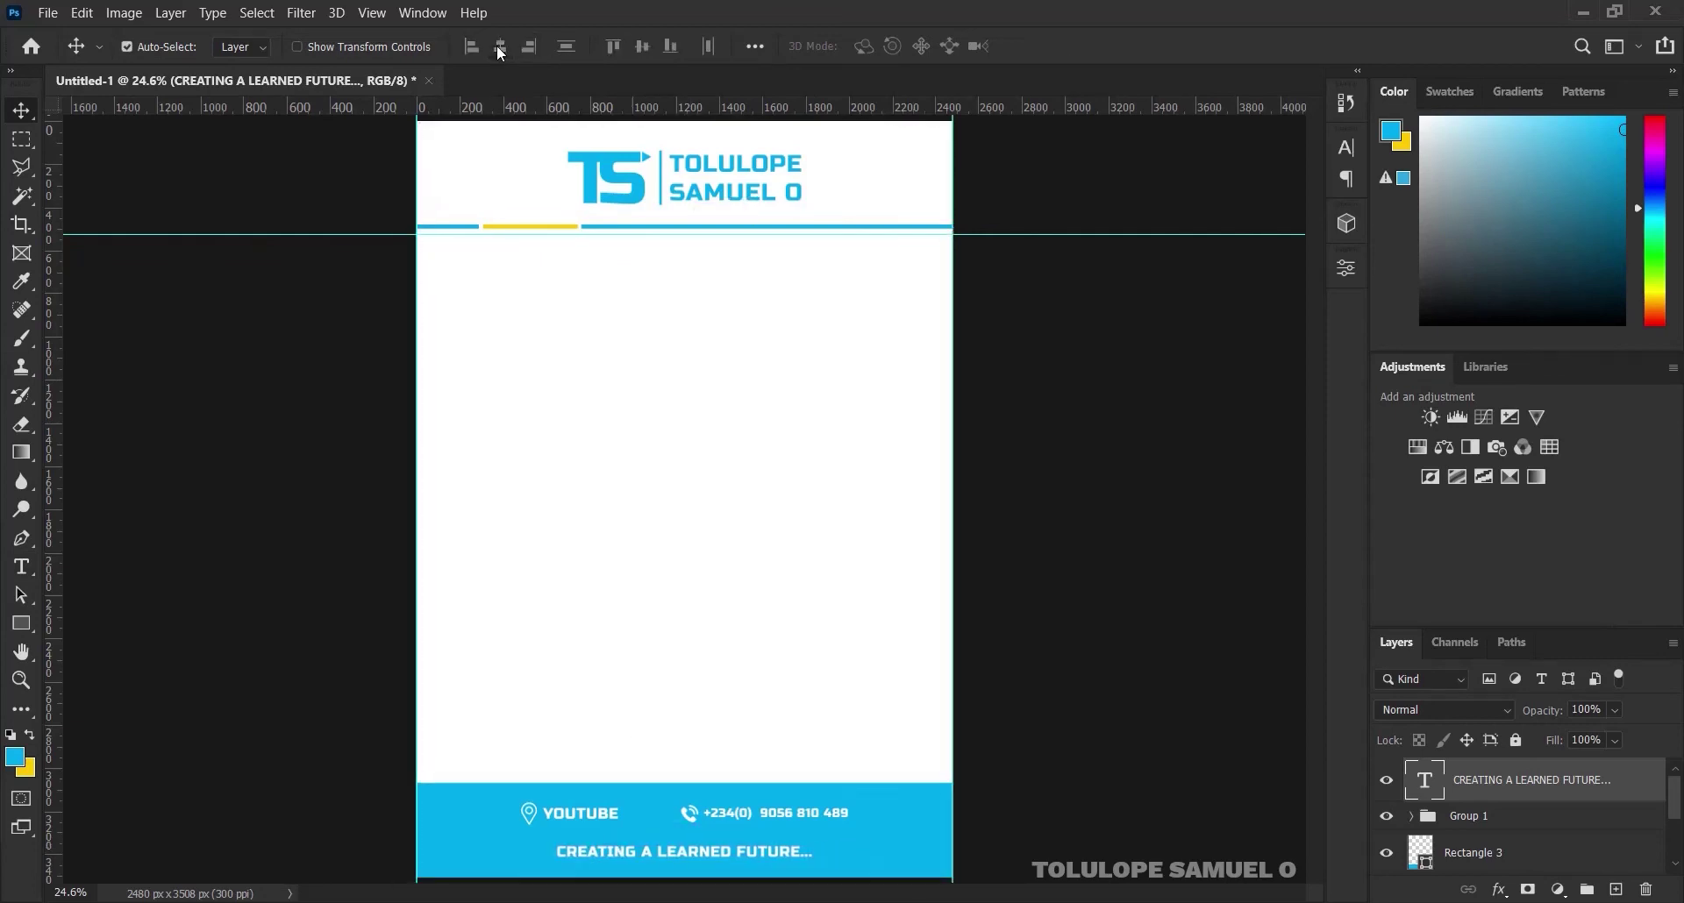
# Shrink the tagline to about 97%, re-centre it, and nudge it up slightly
pyautogui.hotkey('ctrl', 't')
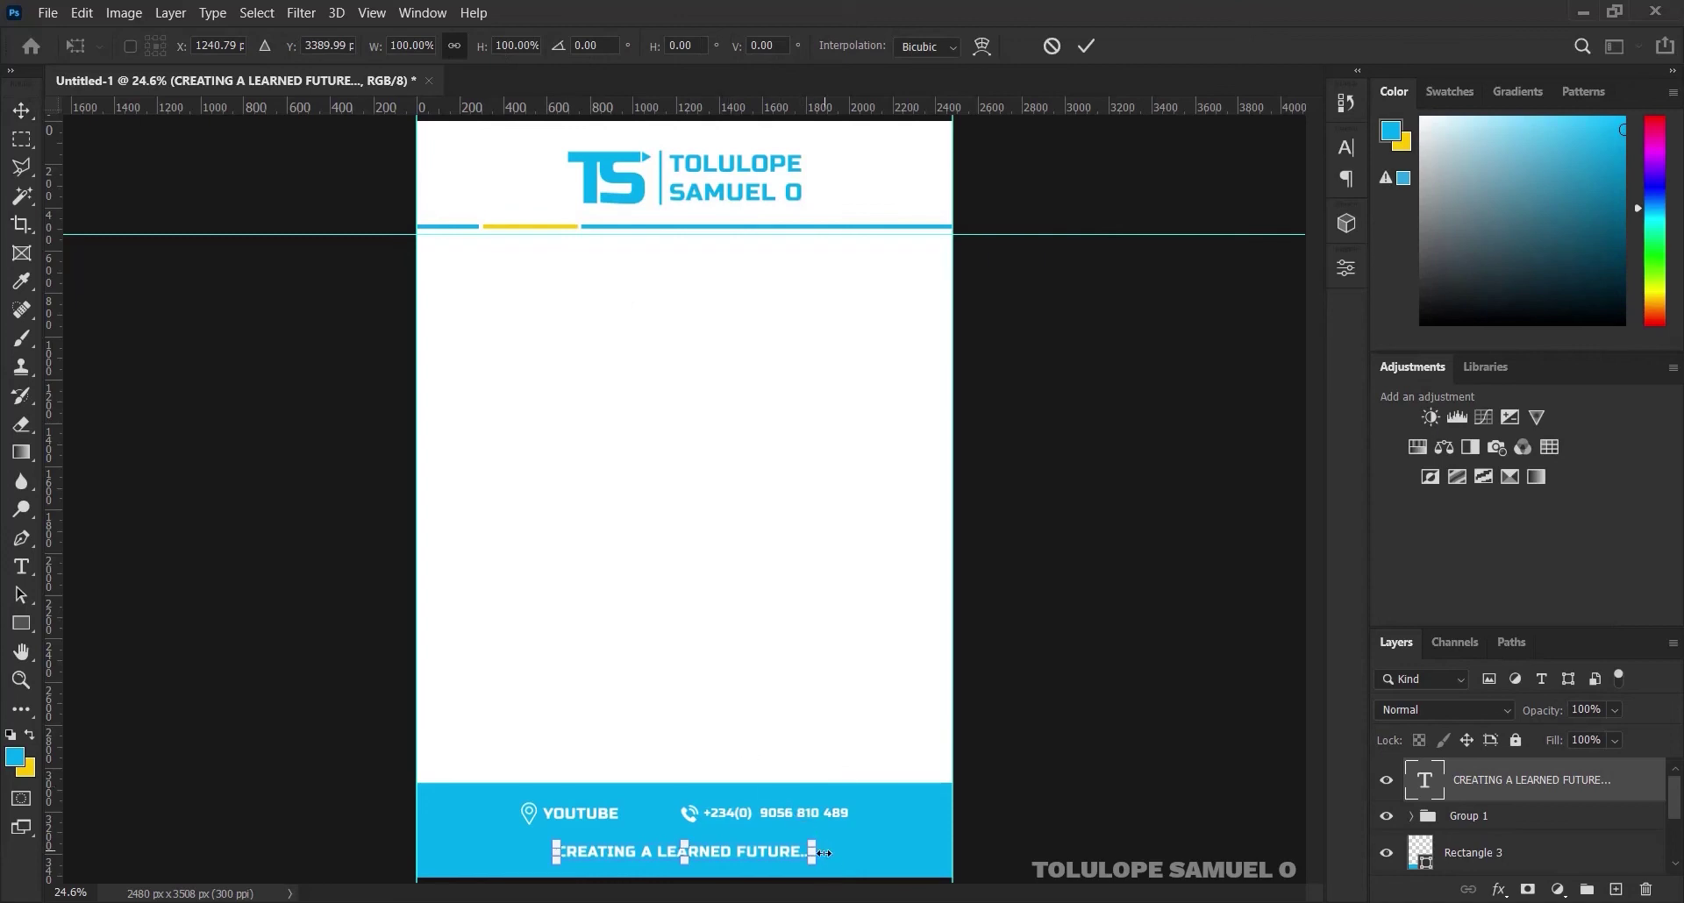
pyautogui.moveTo(812, 844); pyautogui.dragTo(806, 847)
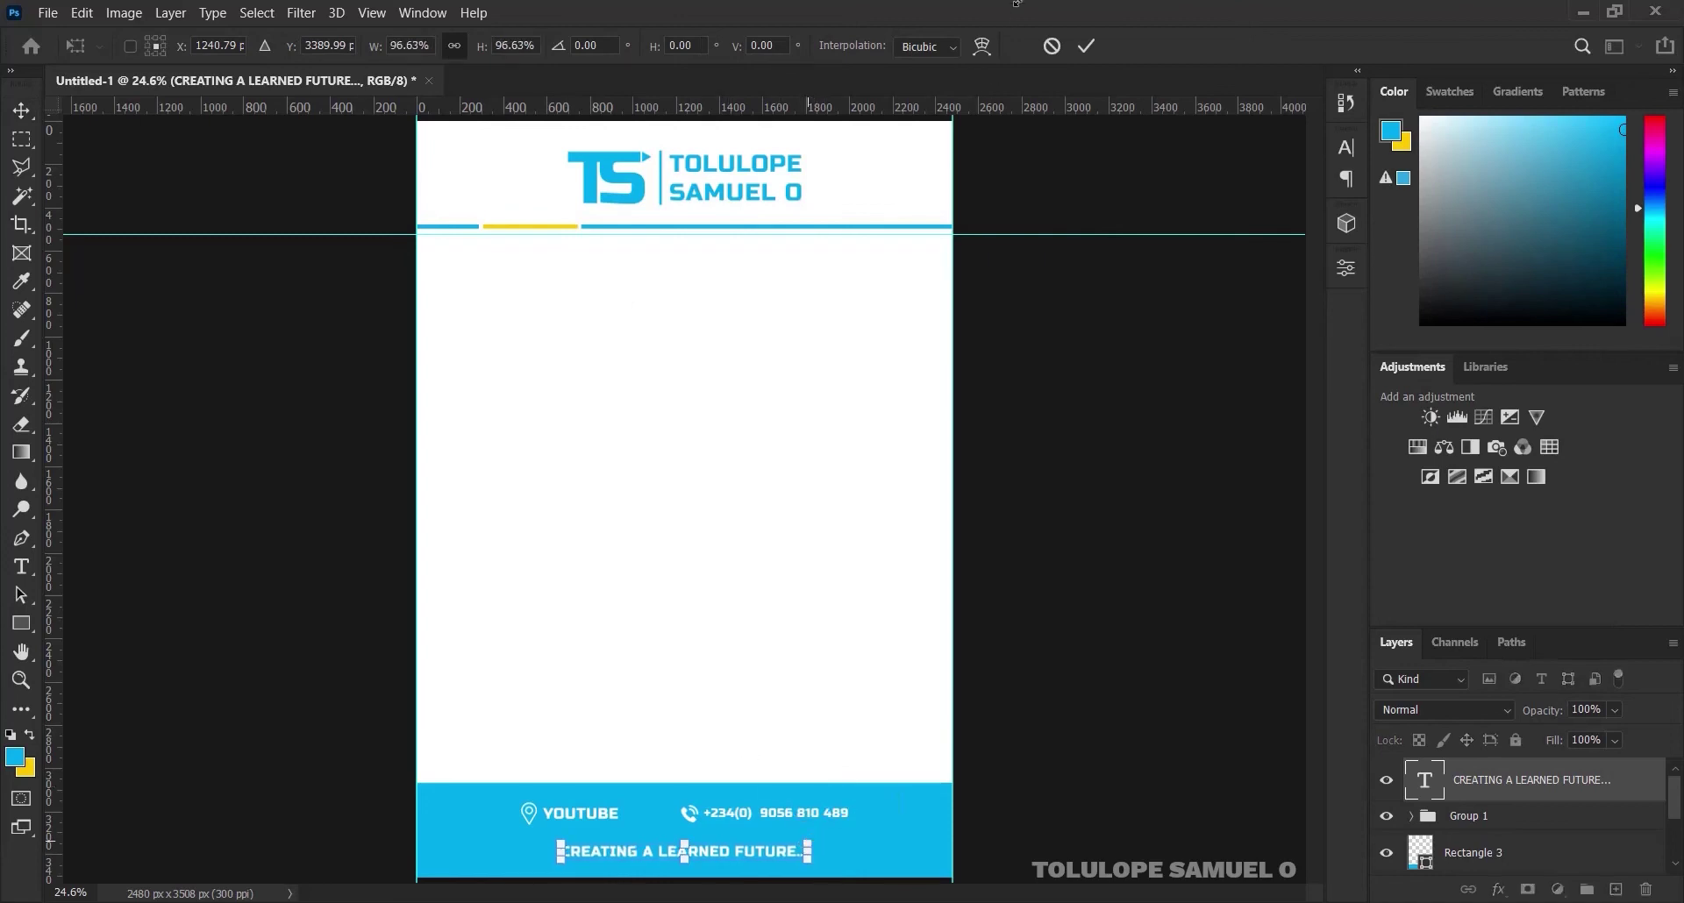
pyautogui.click(1088, 47)
pyautogui.hotkey('ctrl', 'a')
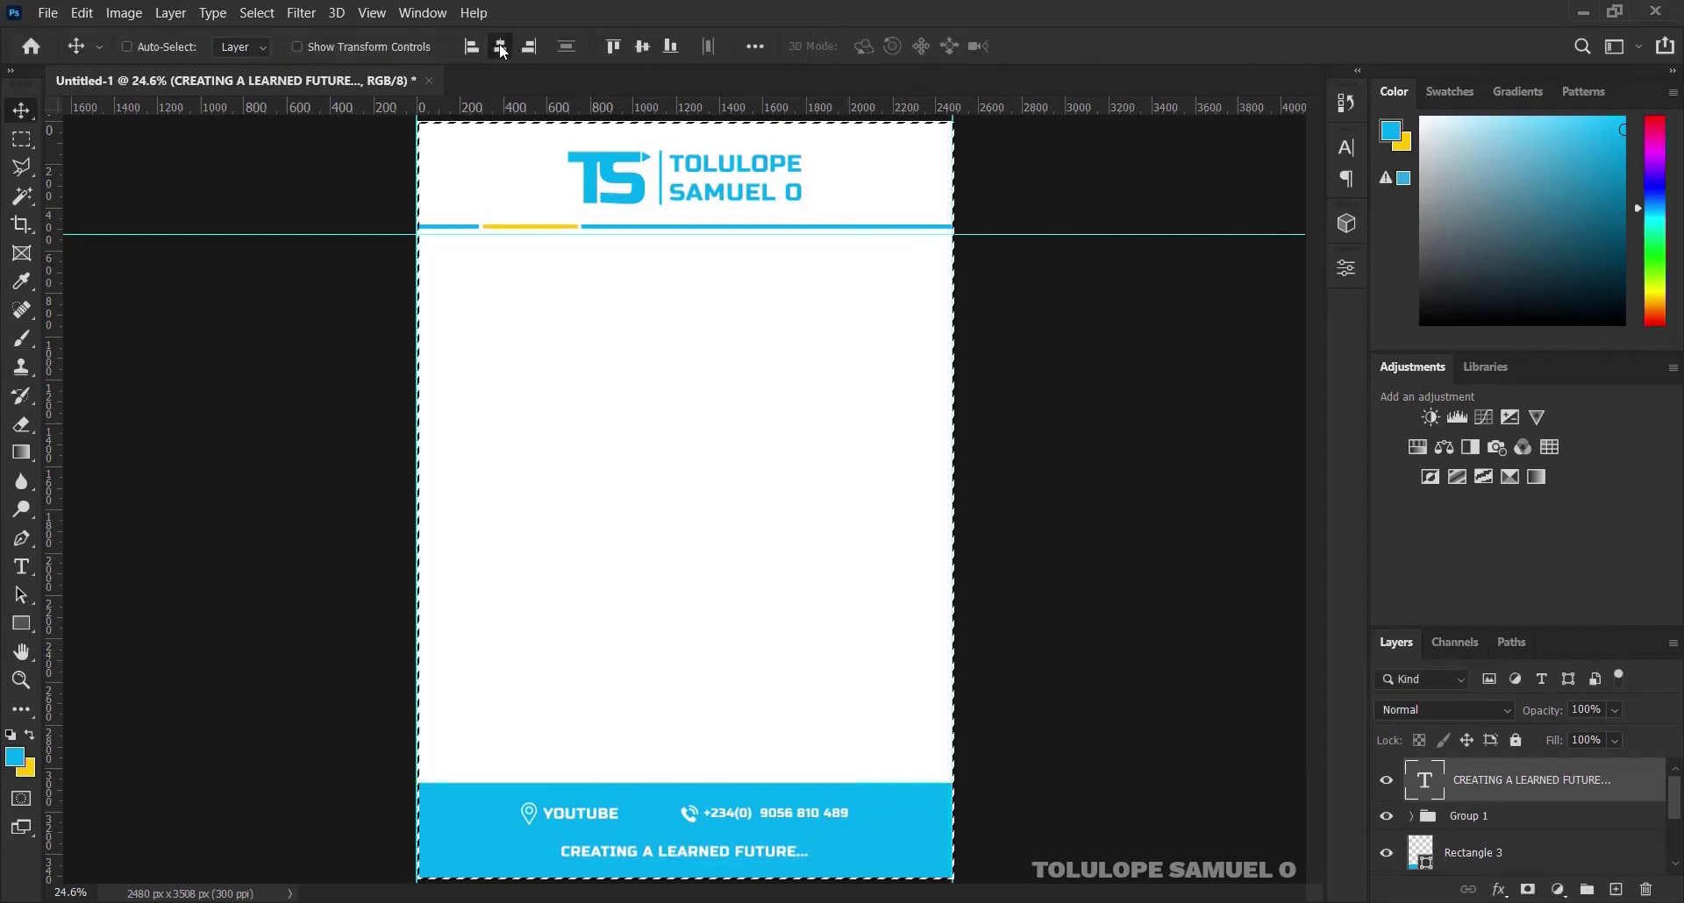
pyautogui.click(500, 49)
pyautogui.hotkey('ctrl', 'd')
pyautogui.hotkey('shift', 'Up')
pyautogui.hotkey('shift', 'Up')
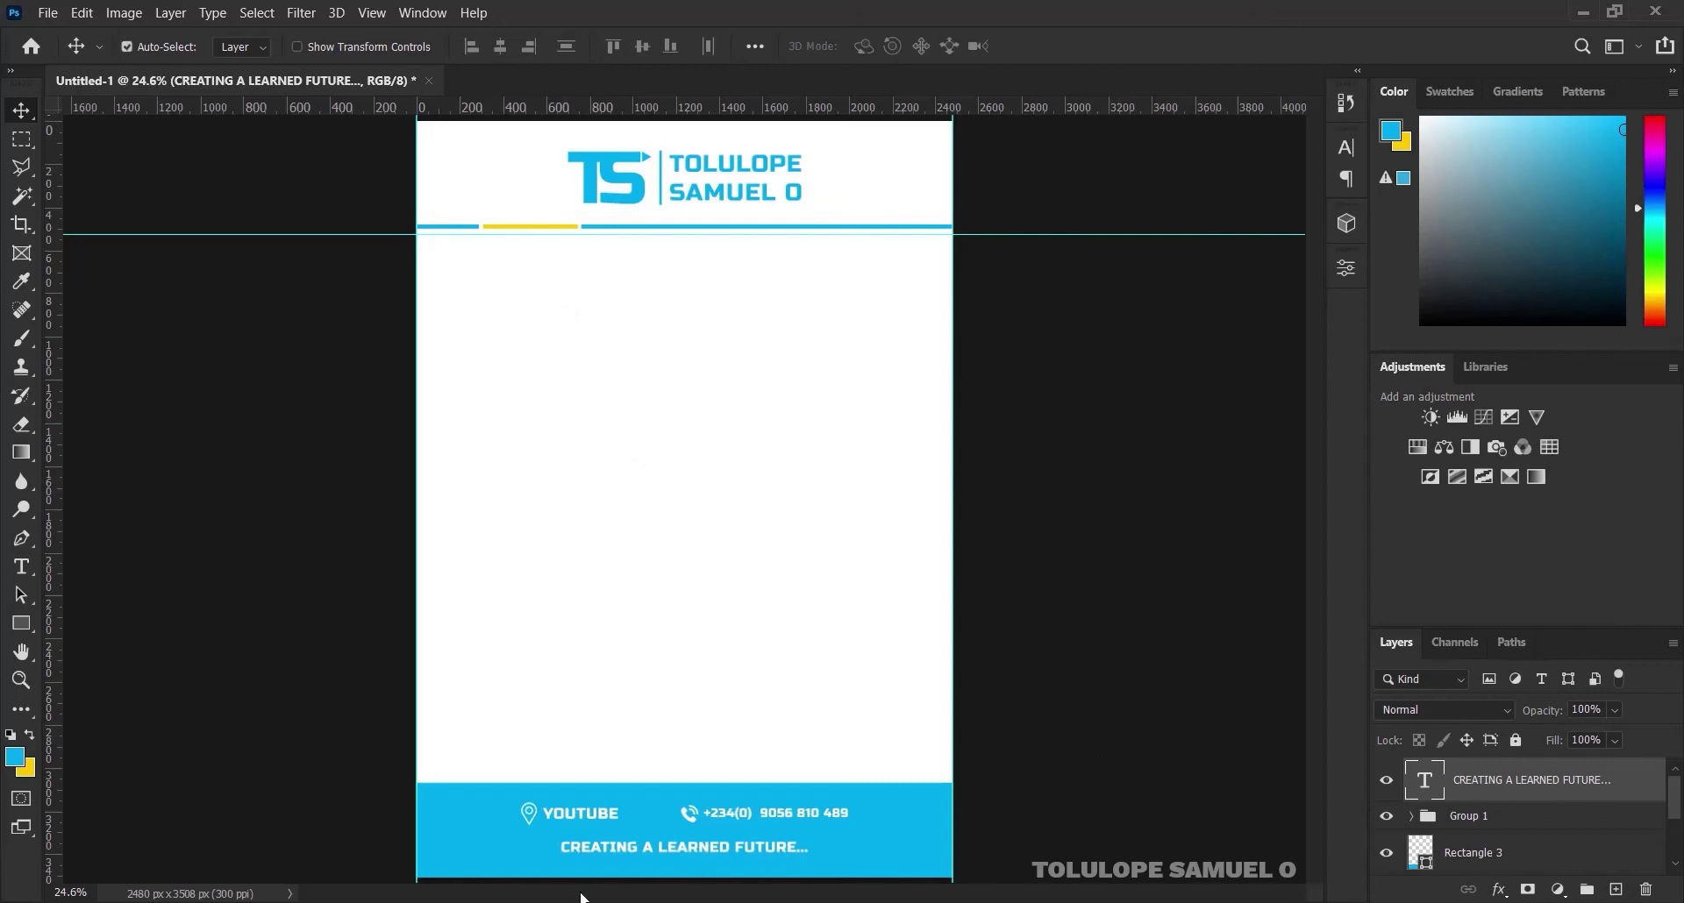
# Zoom in close on the blue footer band and select the Rectangle 3 layer
pyautogui.keyDown('ctrl'); pyautogui.click(625, 831); pyautogui.keyUp('ctrl')
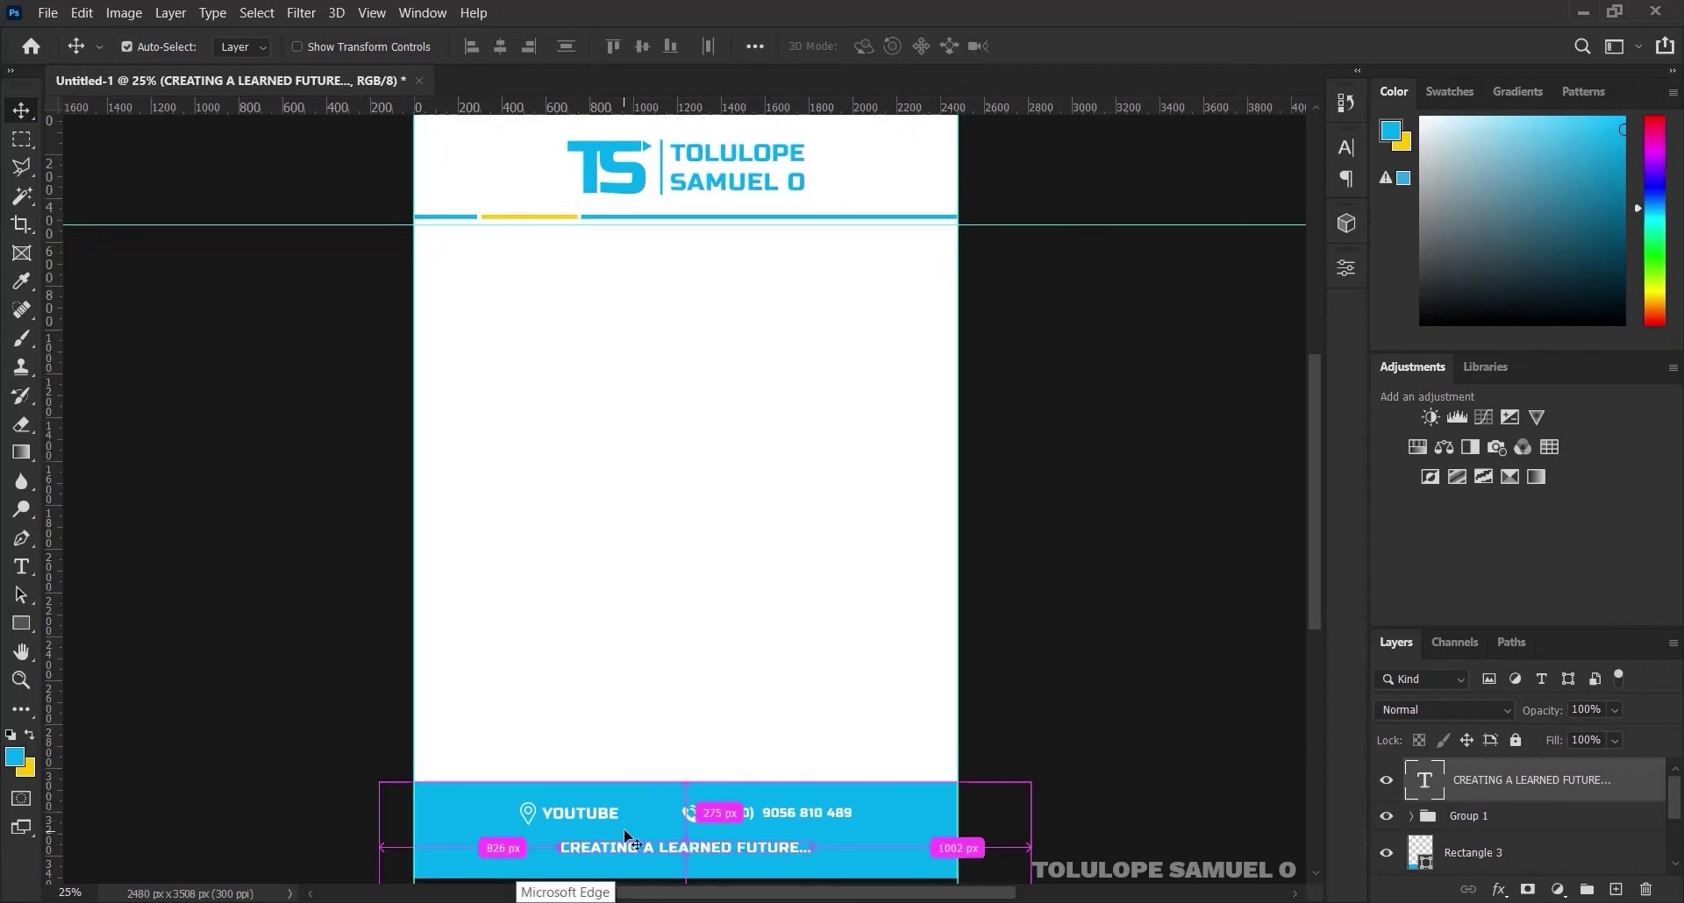
pyautogui.moveTo(1315, 582); pyautogui.dragTo(1317, 599)
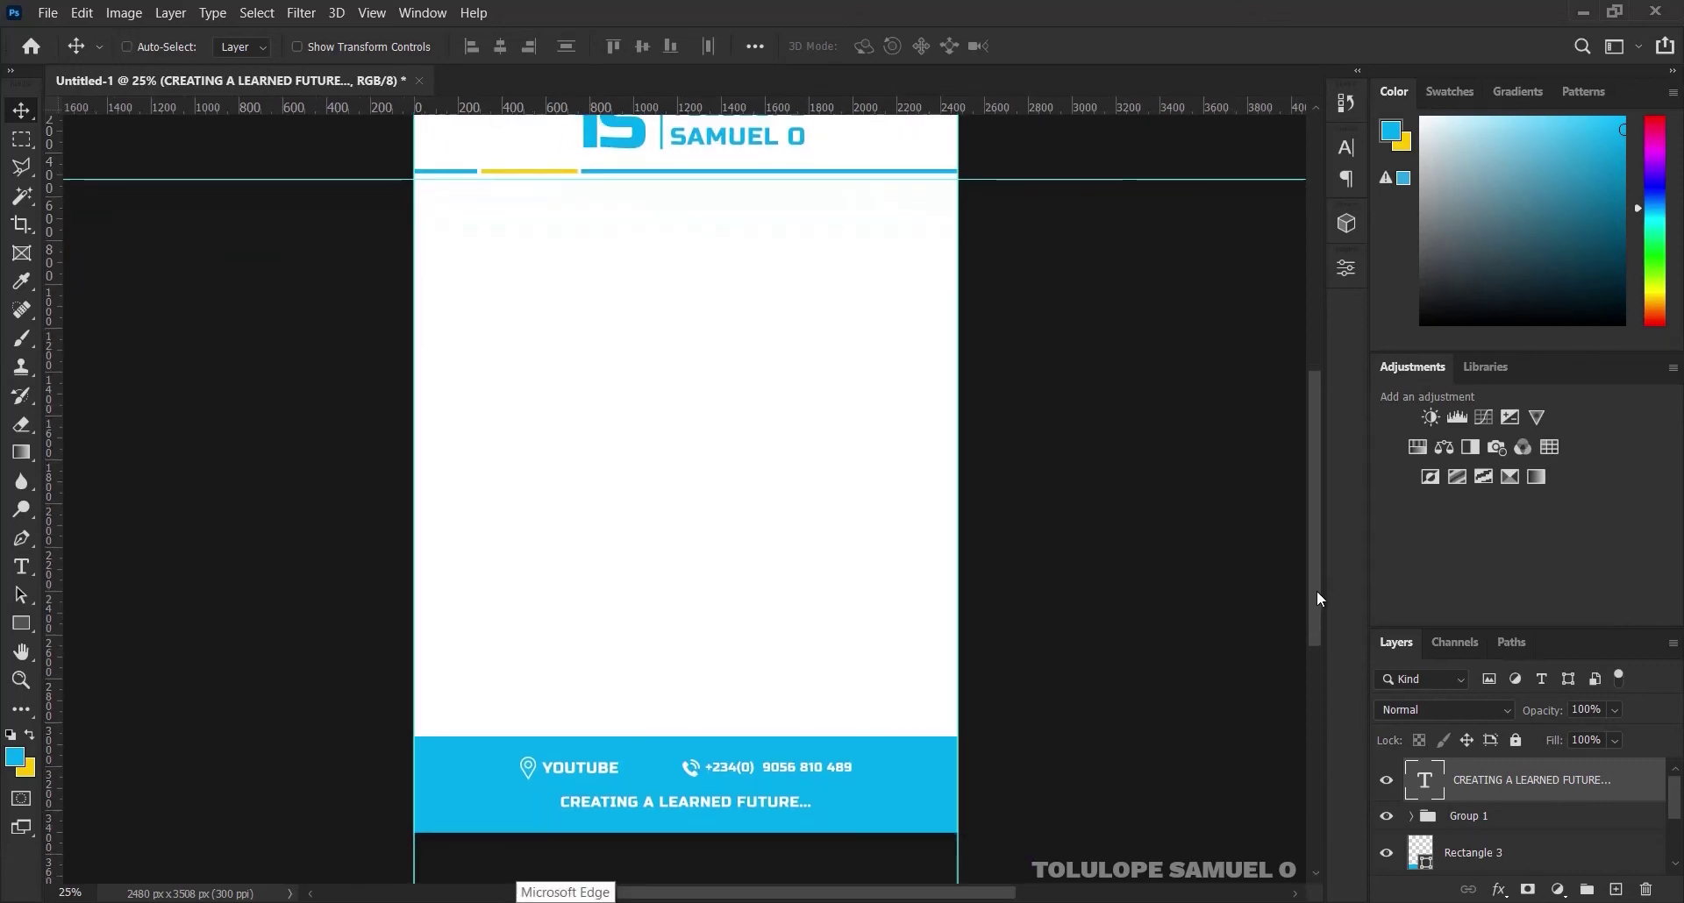
pyautogui.keyDown('ctrl'); pyautogui.click(656, 770); pyautogui.keyUp('ctrl')
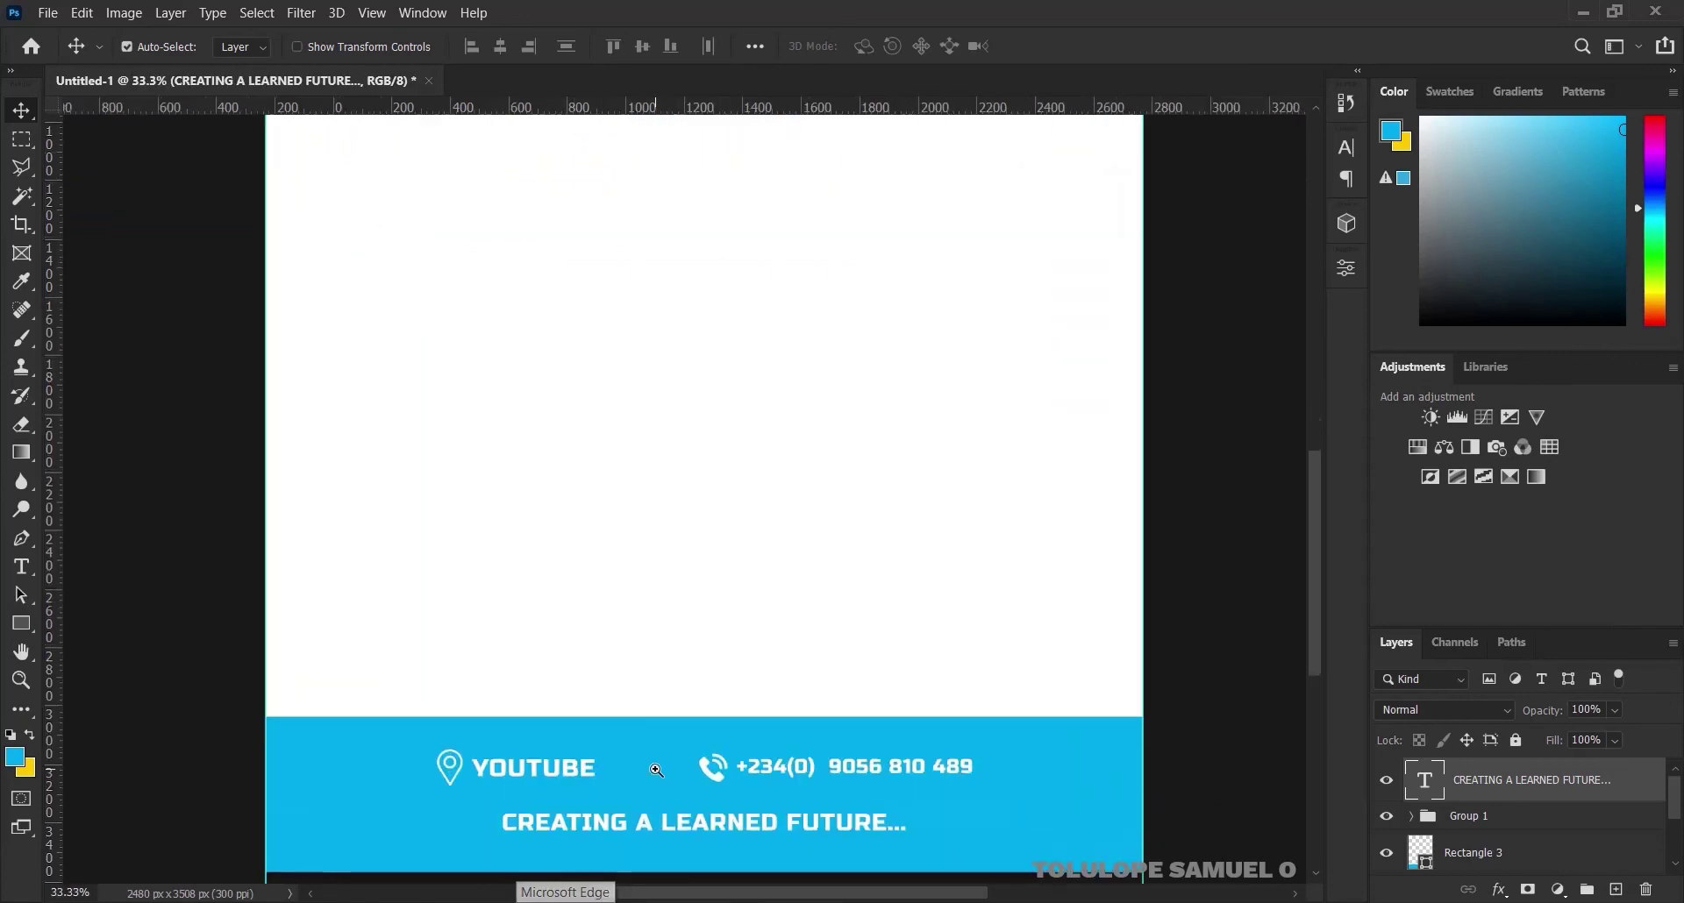
pyautogui.moveTo(1312, 626); pyautogui.dragTo(1312, 634)
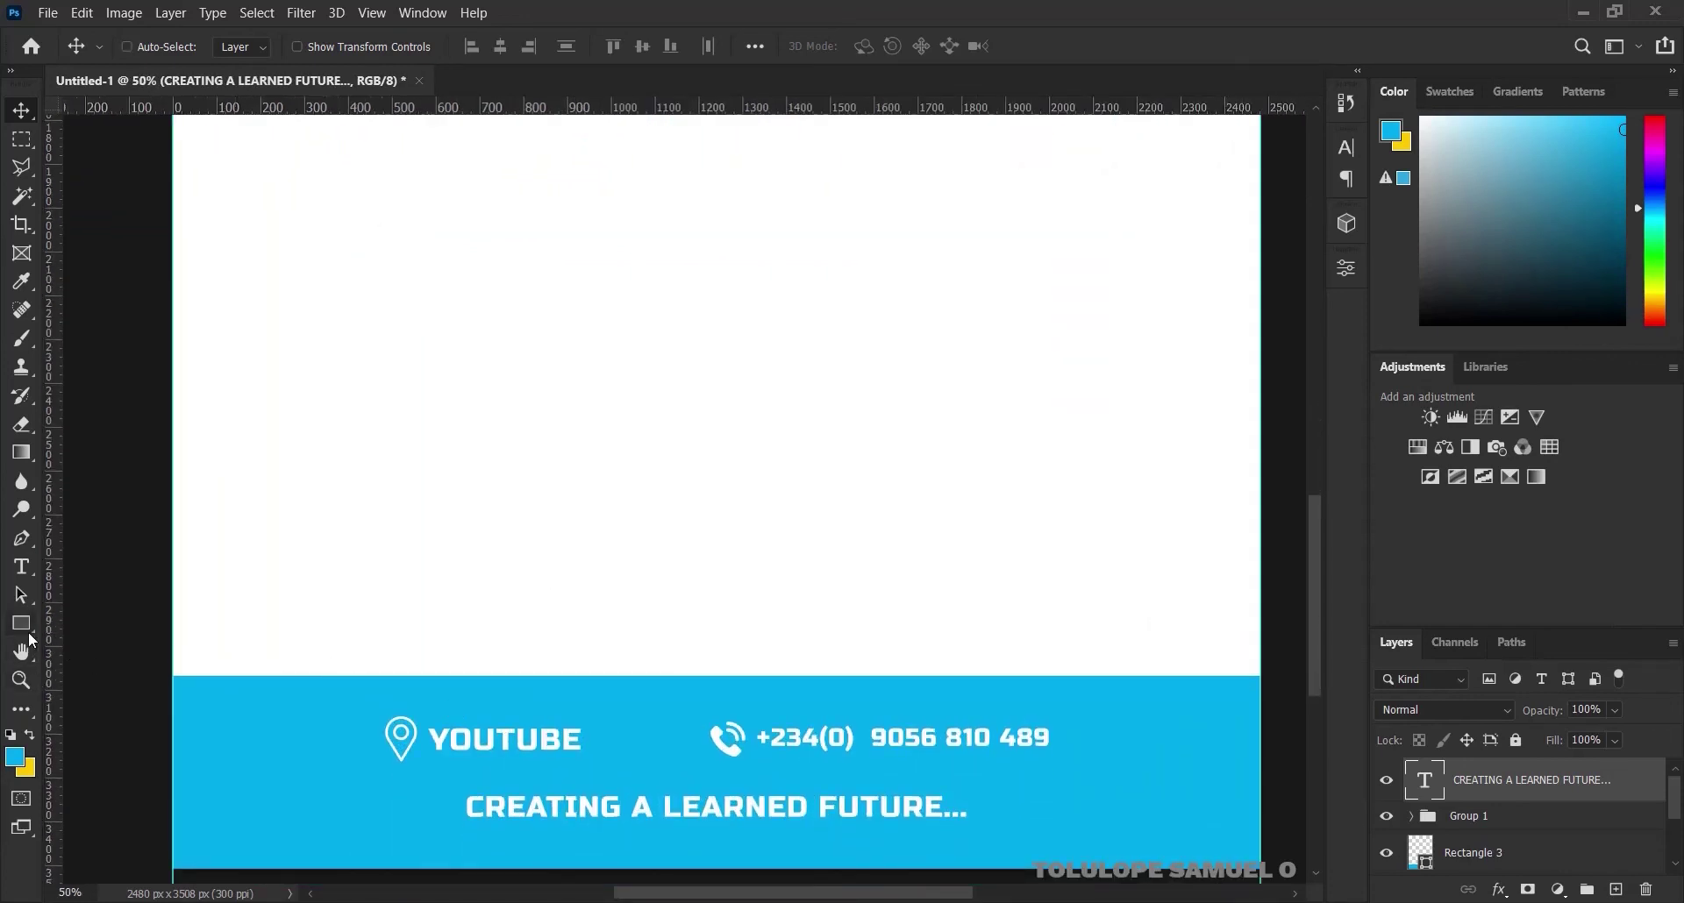
pyautogui.click(1532, 862)
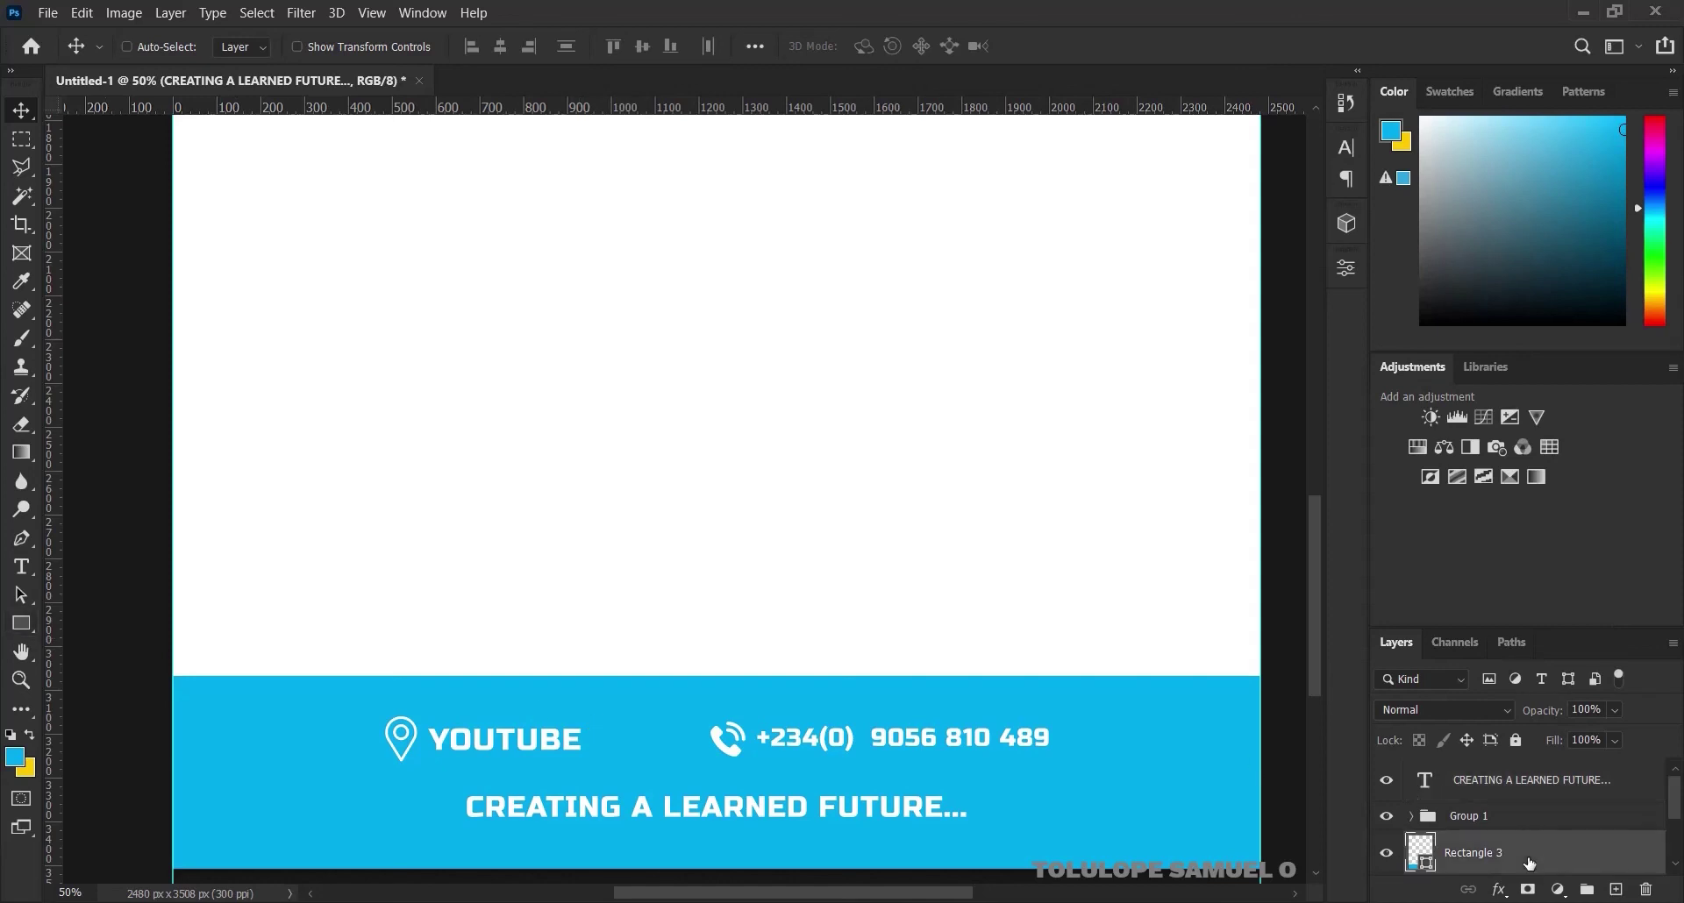
# Draw a thin bar above the footer, colour it yellow #fecb00, and nudge it into place
pyautogui.click(11, 628)
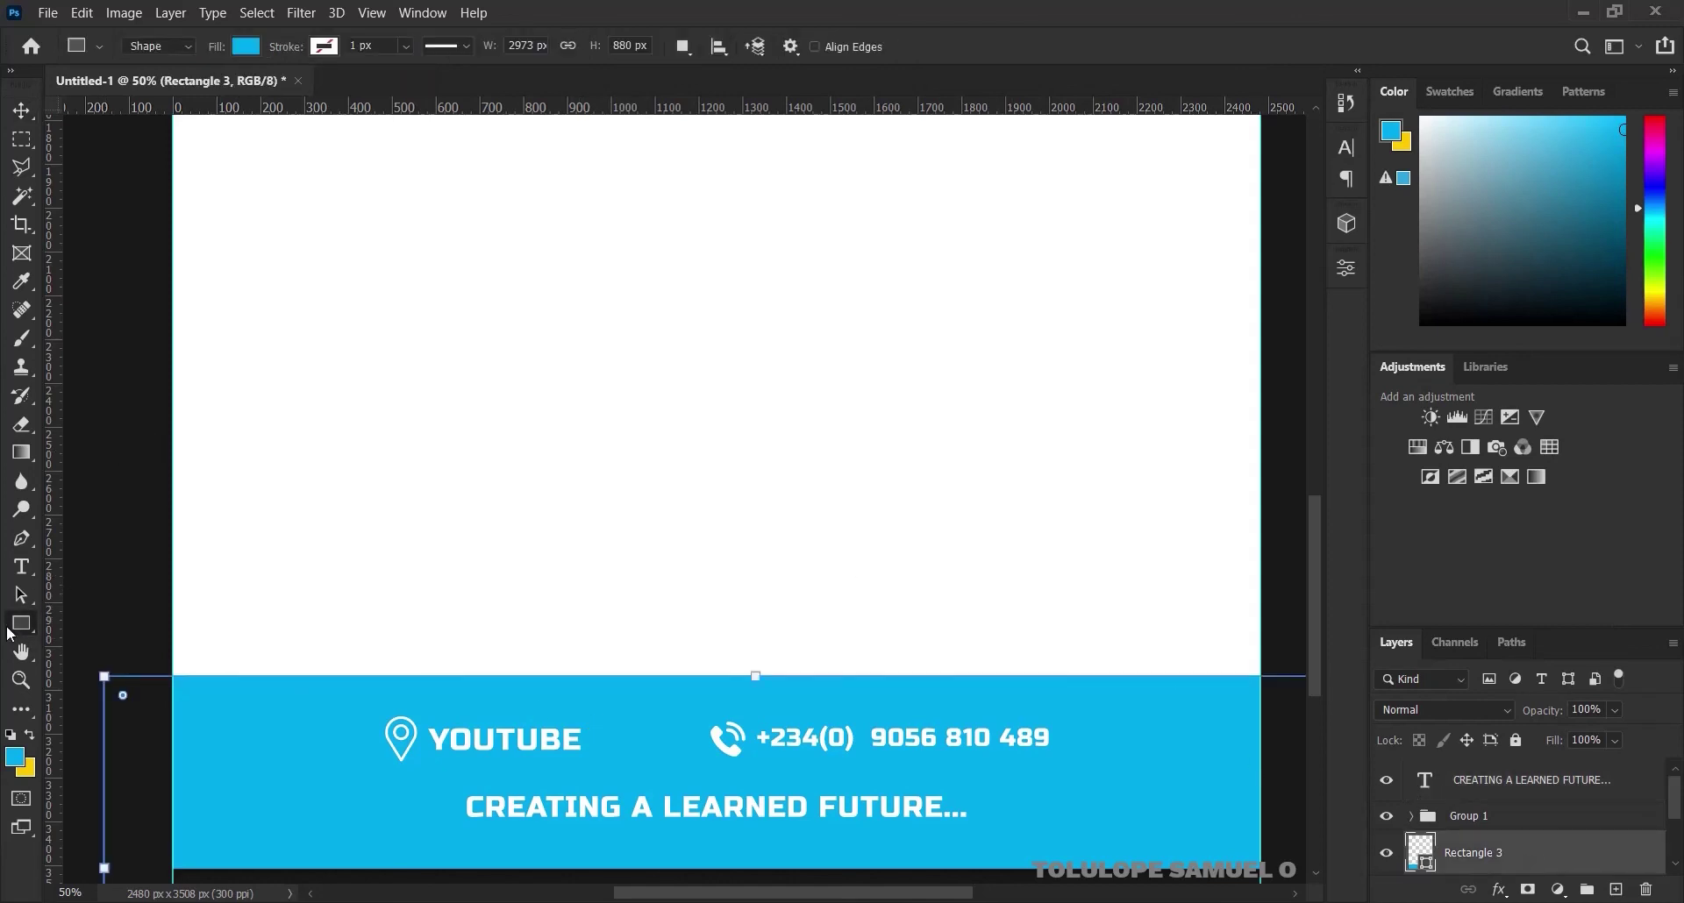
pyautogui.click(1505, 816)
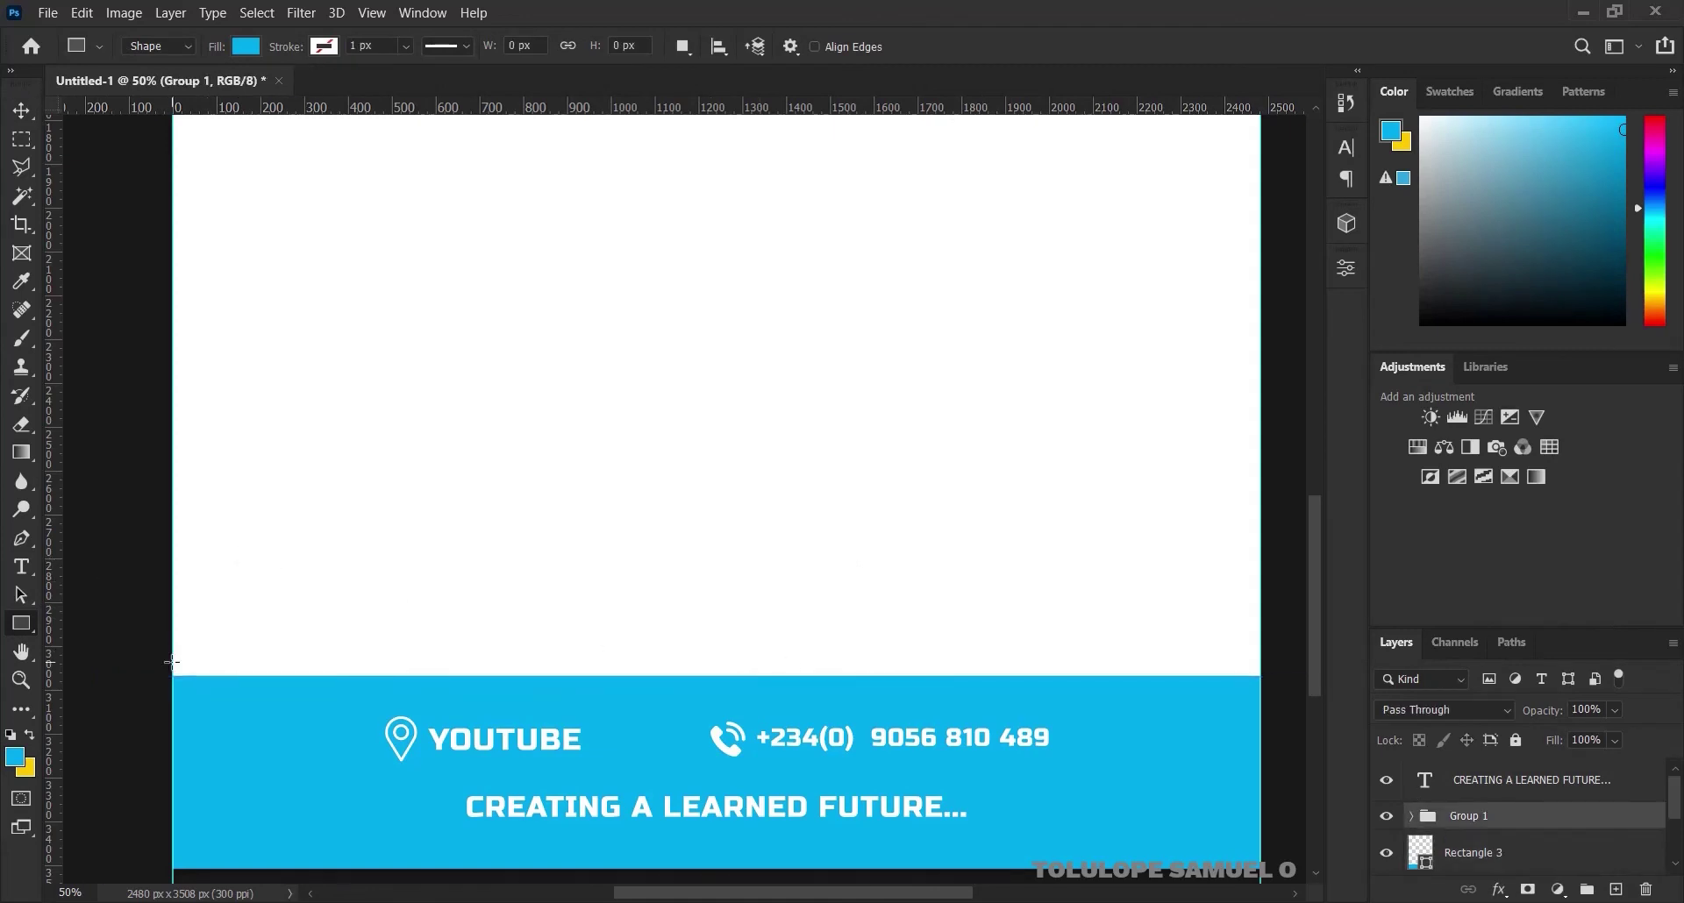
pyautogui.moveTo(171, 660); pyautogui.dragTo(1276, 659)
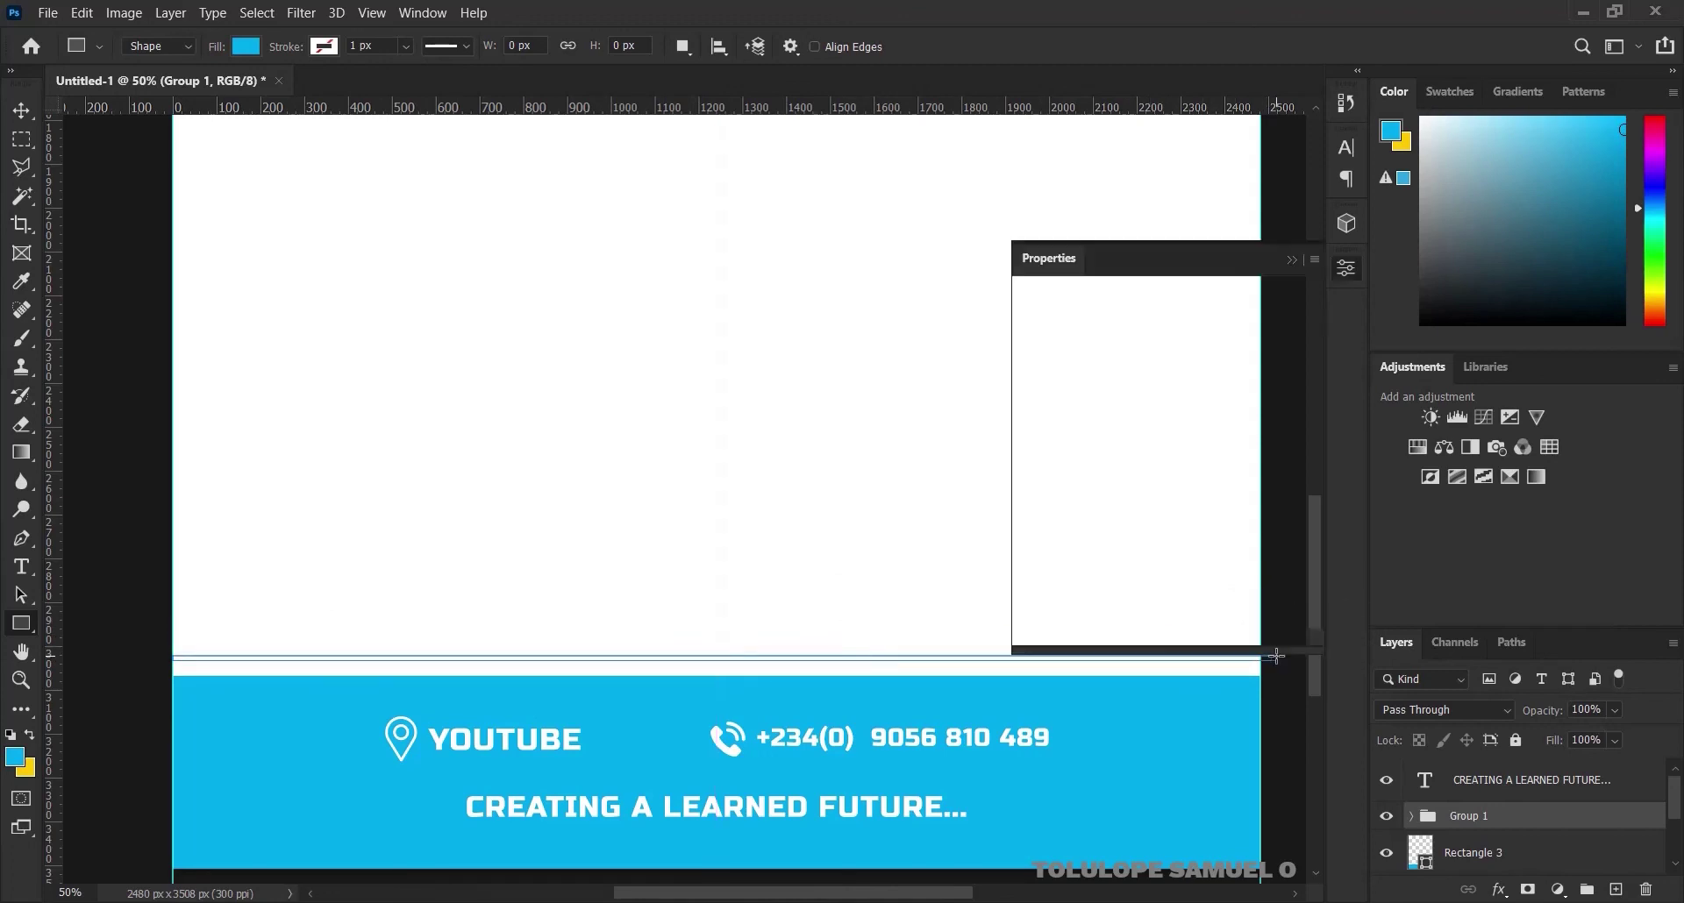
pyautogui.click(1292, 260)
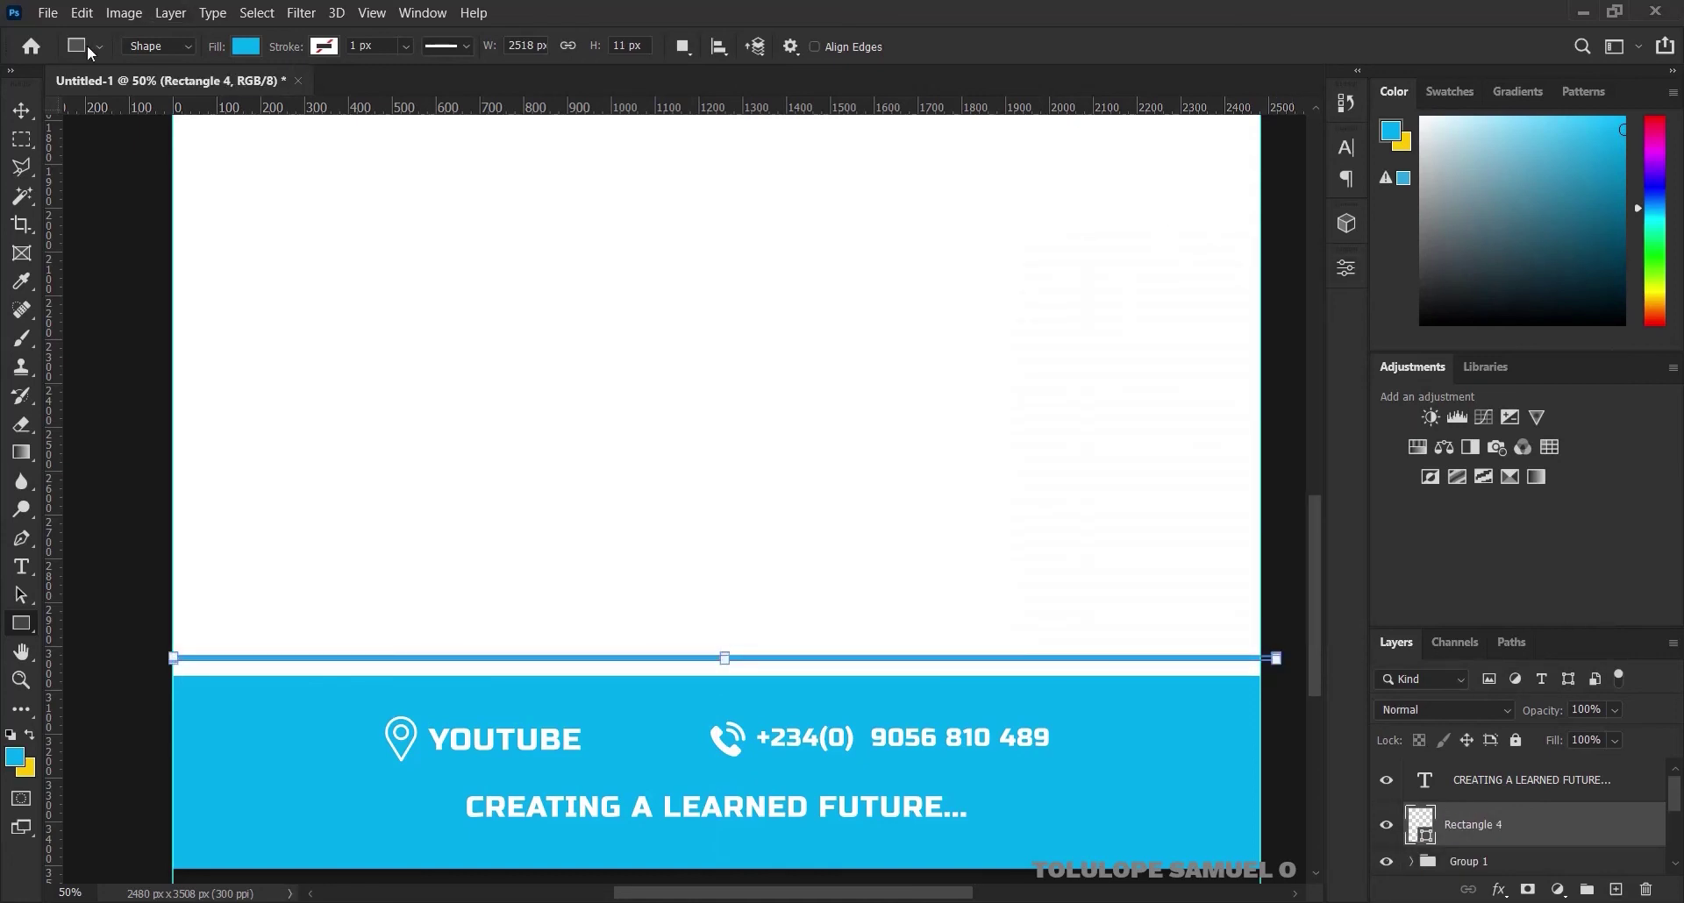
pyautogui.press('v')
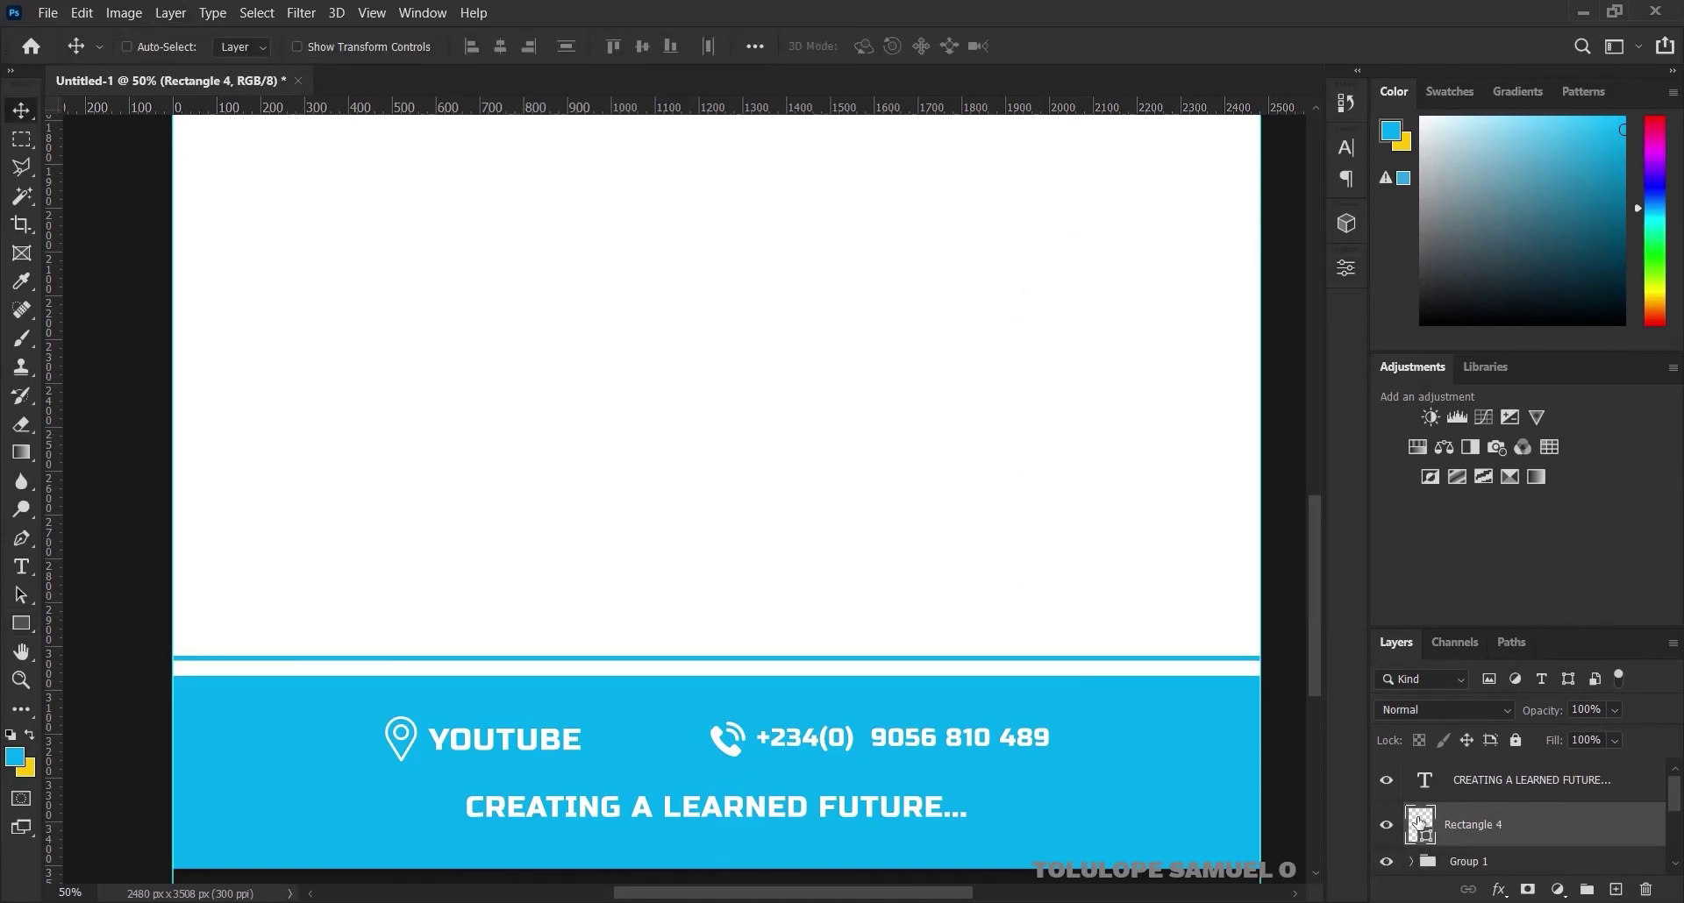
pyautogui.doubleClick(1419, 822)
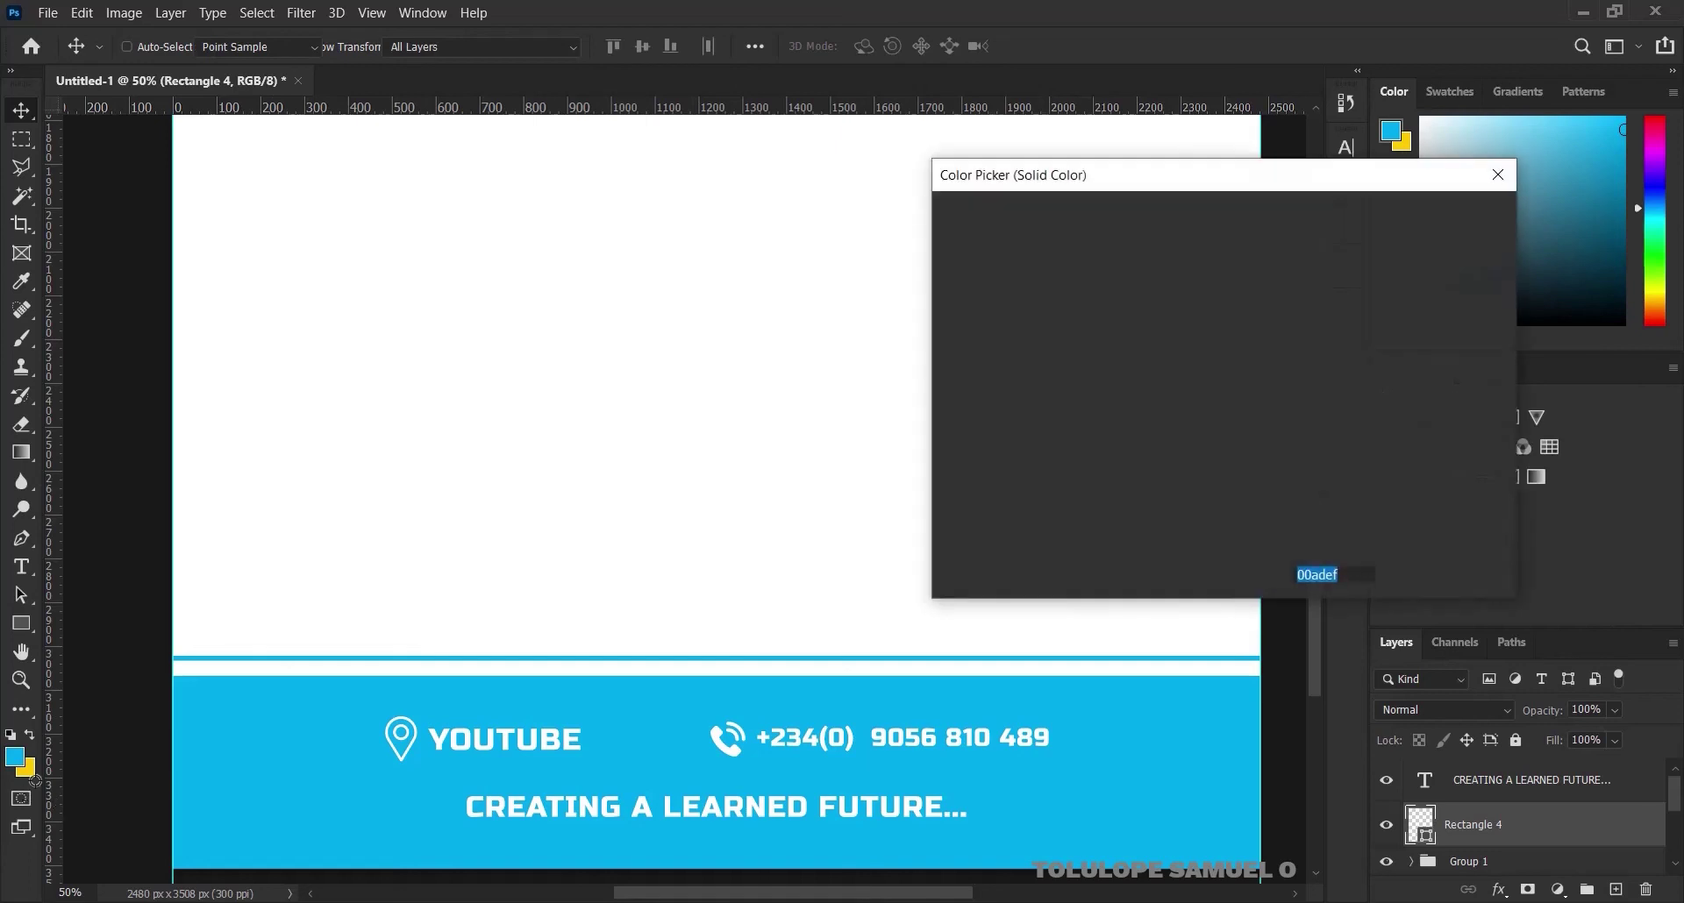
pyautogui.click(27, 770)
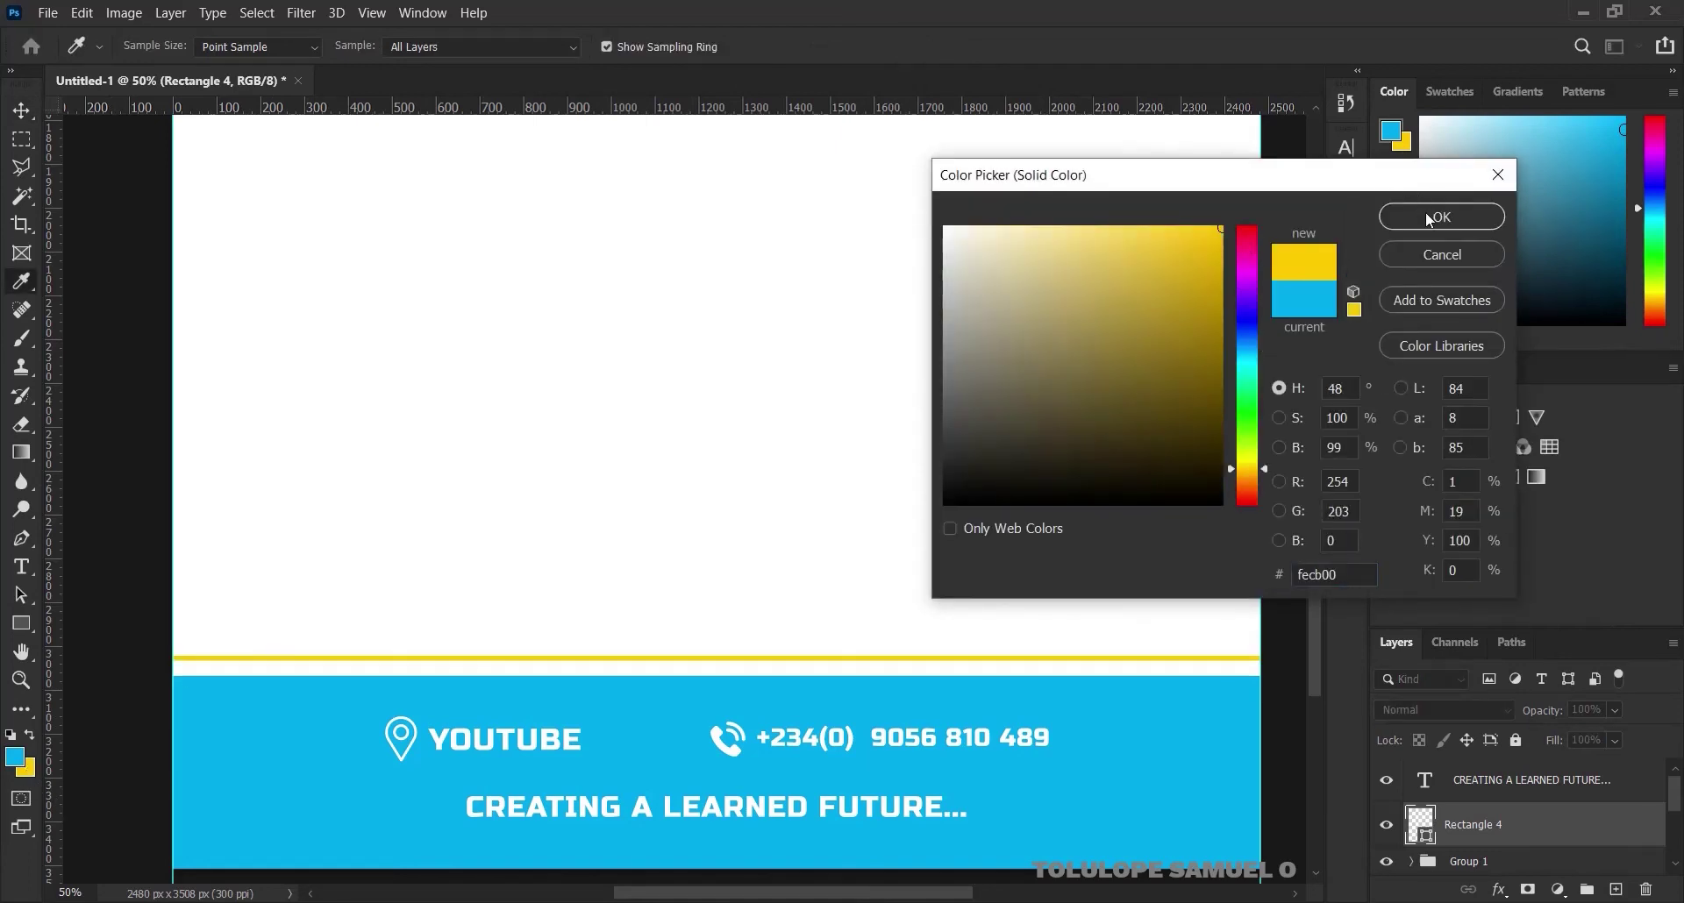
pyautogui.click(1426, 218)
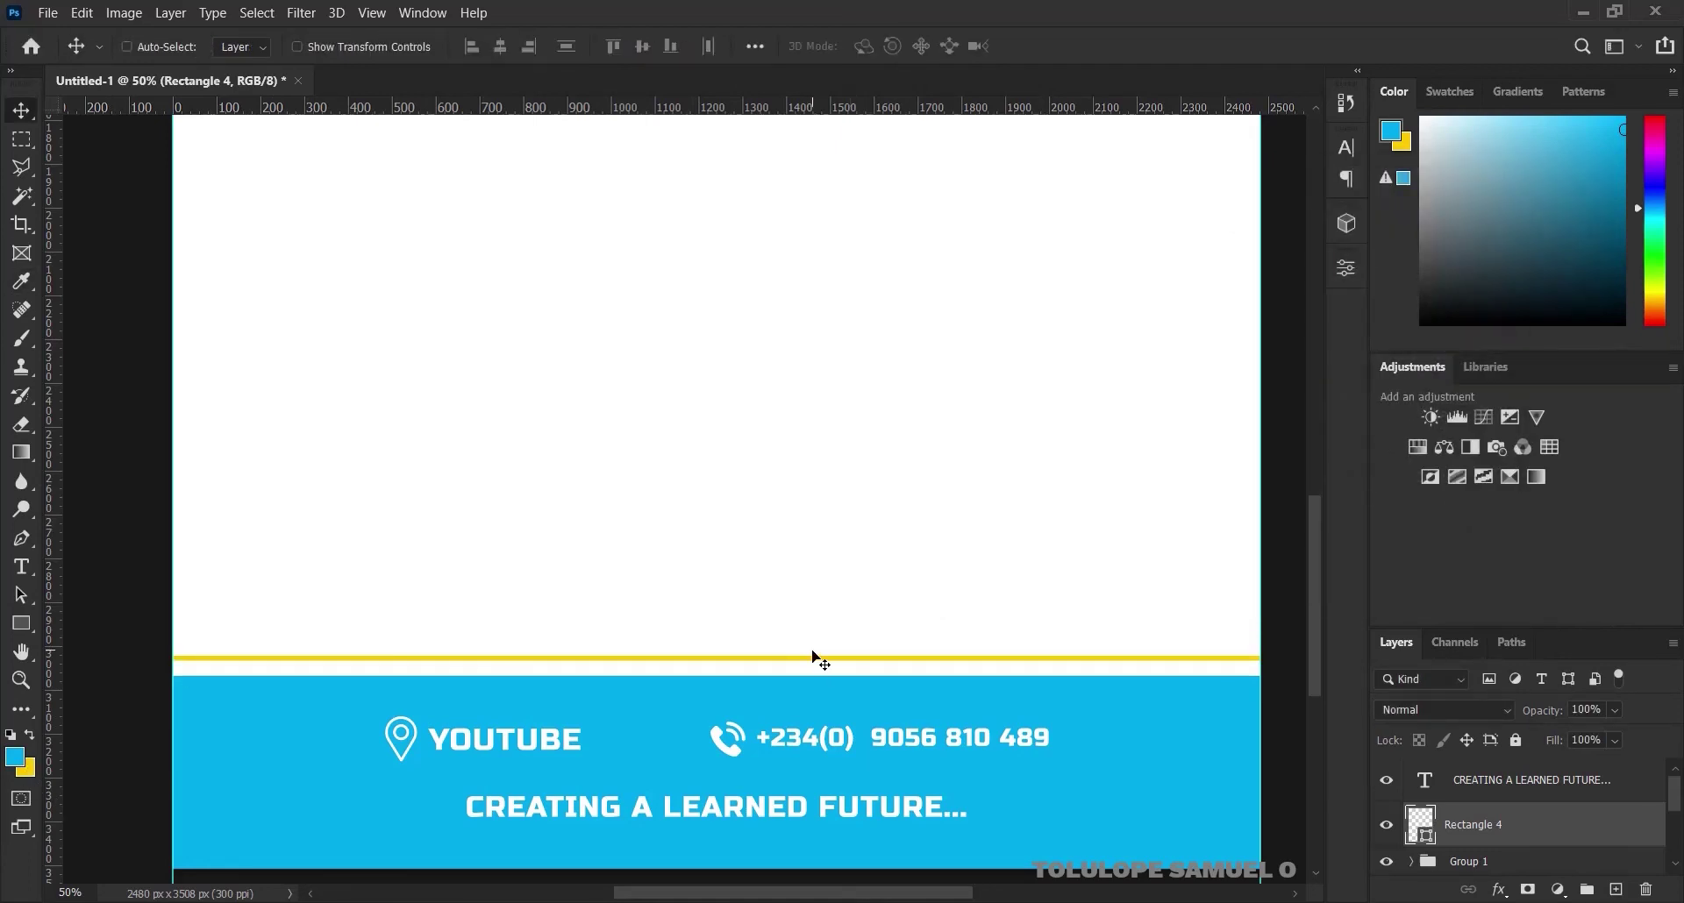
pyautogui.moveTo(812, 651); pyautogui.dragTo(800, 658)
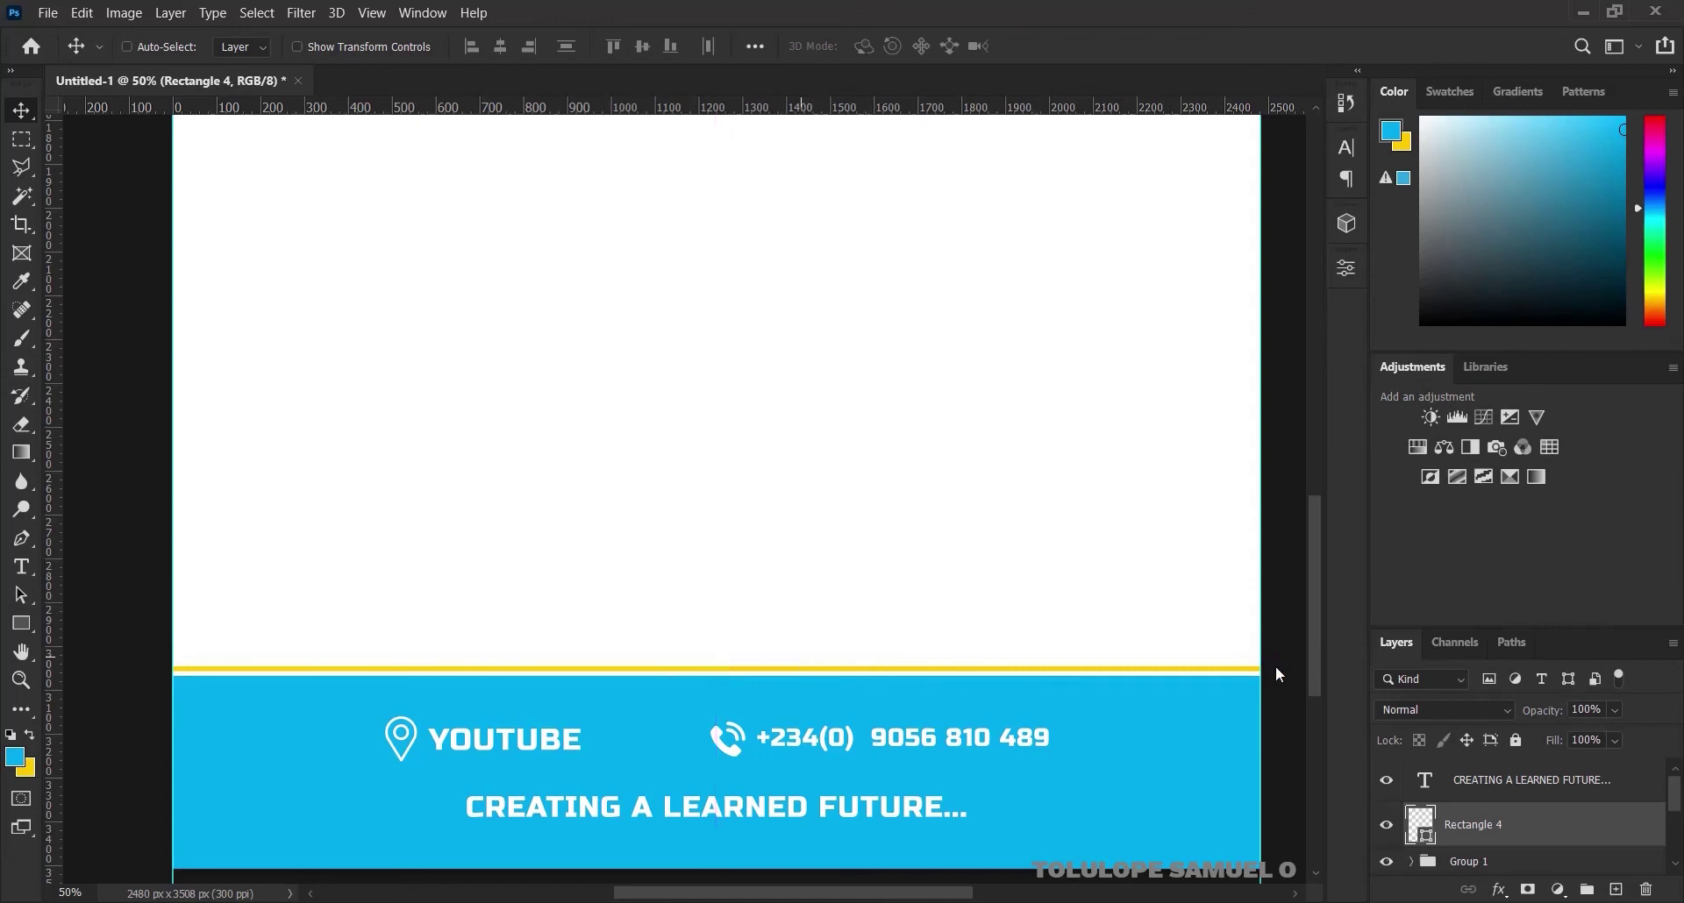
pyautogui.press('Down')
pyautogui.press('Down')
pyautogui.press('Down')
pyautogui.press('Down')
pyautogui.press('Down')
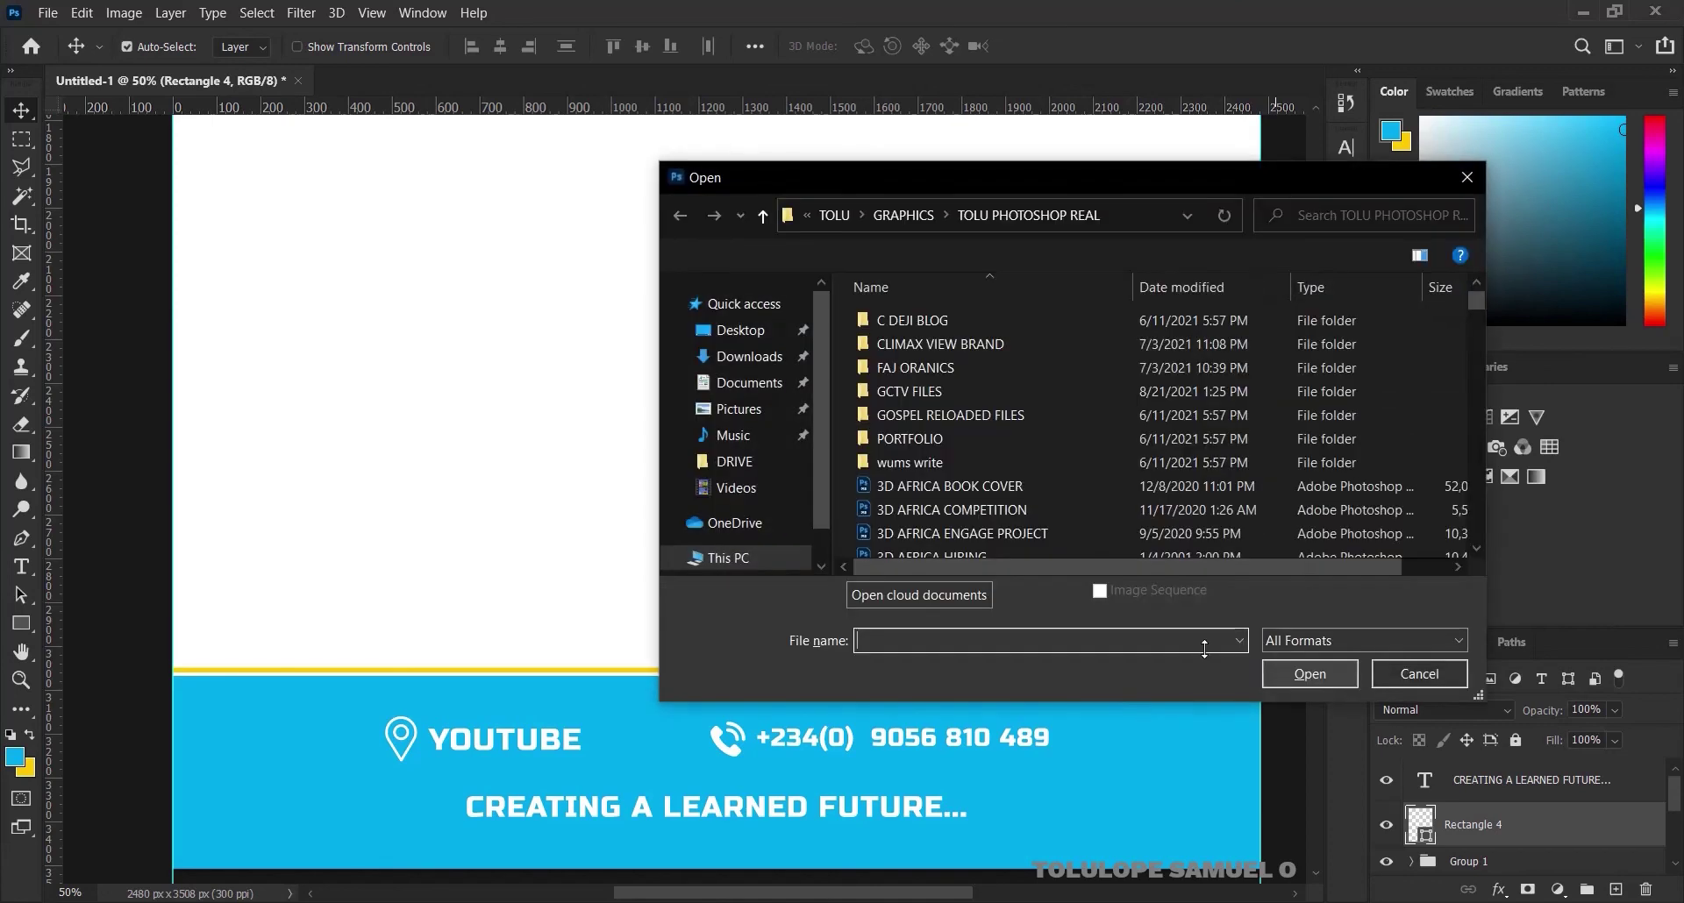
# Cancel the Open dialog, fit the page in view, and drag the LOGO file onto mid-page
pyautogui.click(1458, 176)
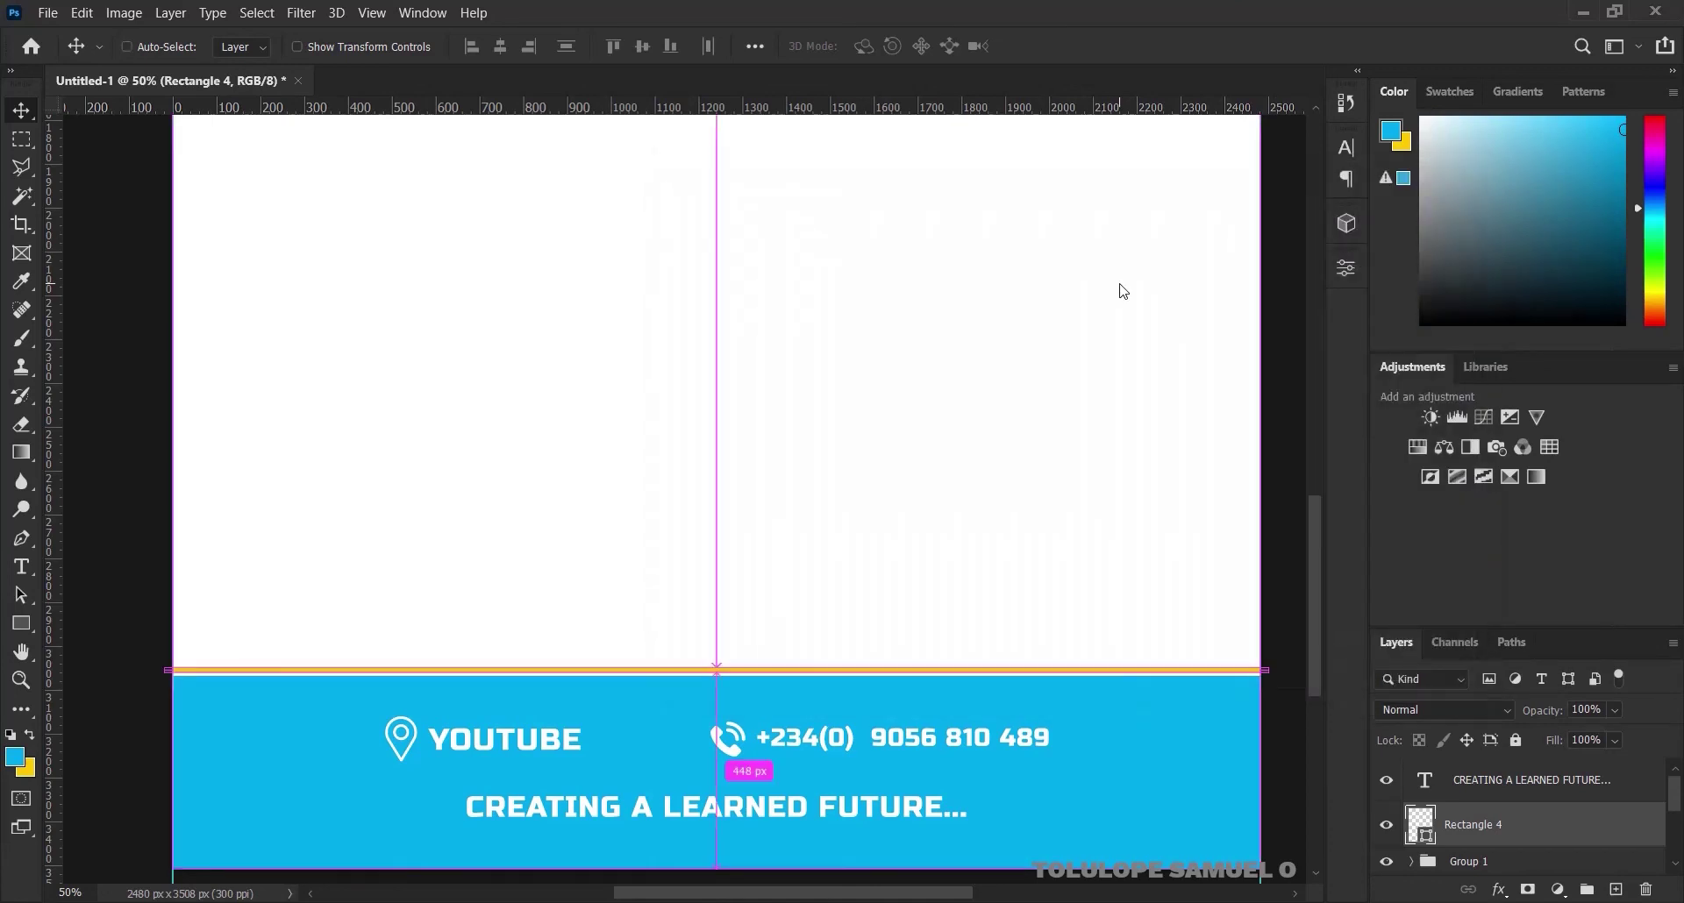
pyautogui.hotkey('ctrl', '0')
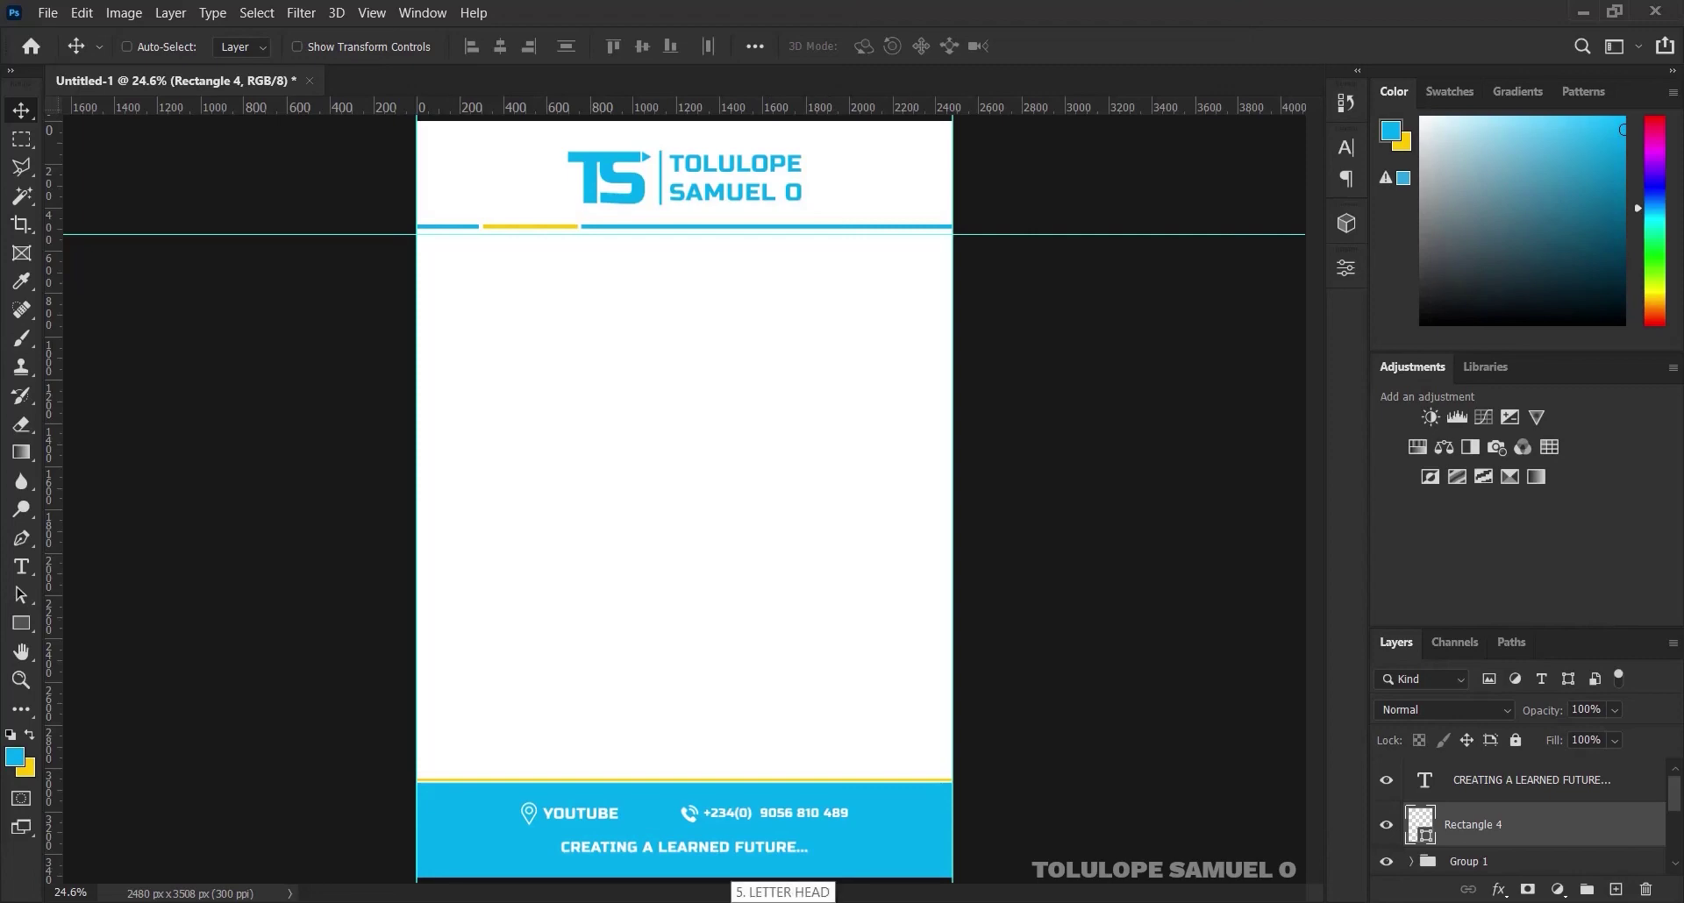
pyautogui.click(783, 894)
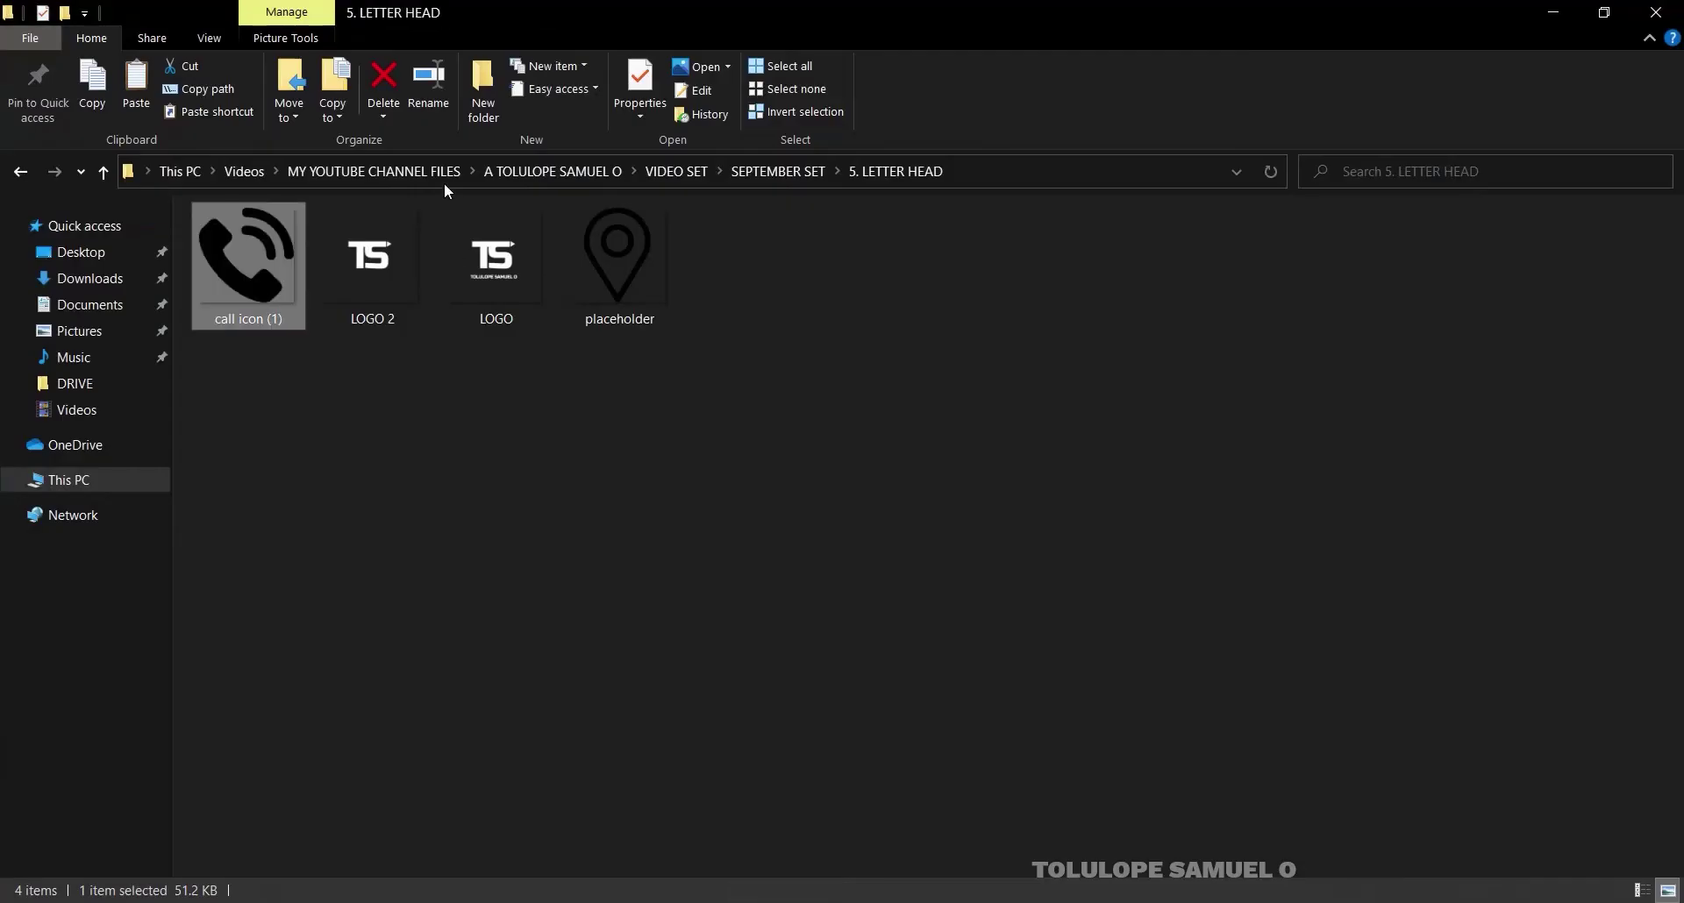
pyautogui.click(509, 287)
pyautogui.moveTo(504, 256); pyautogui.dragTo(731, 640)
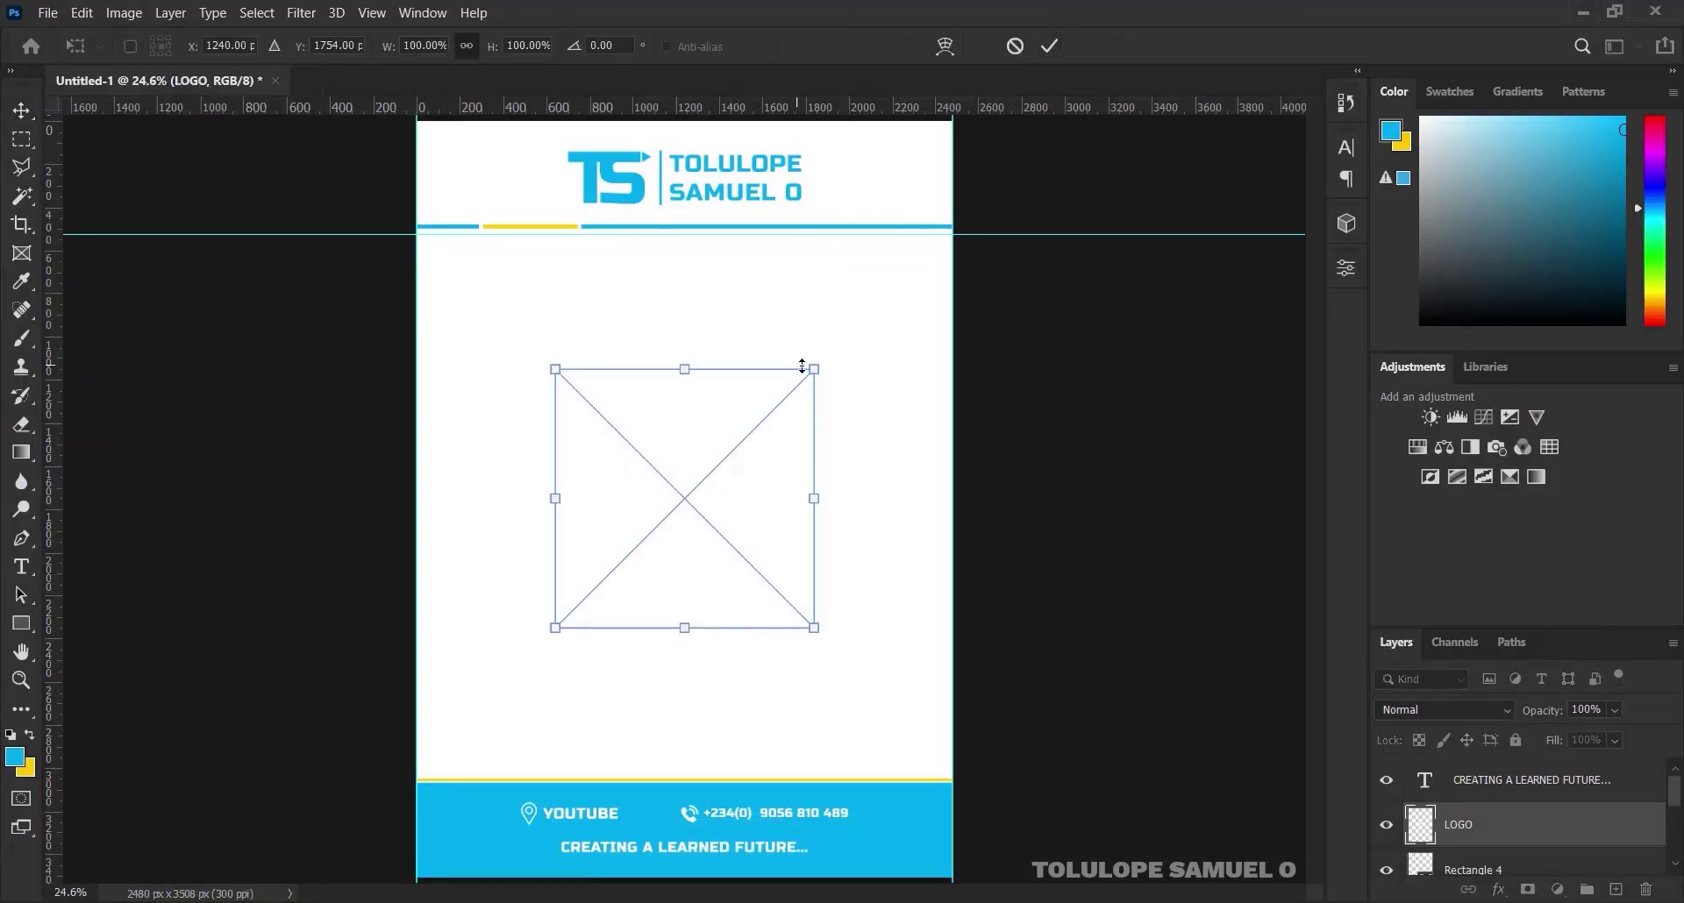
# Commit the placed logo and give the LOGO layer a #00adef Color Overlay sampled from the footer
pyautogui.click(1049, 48)
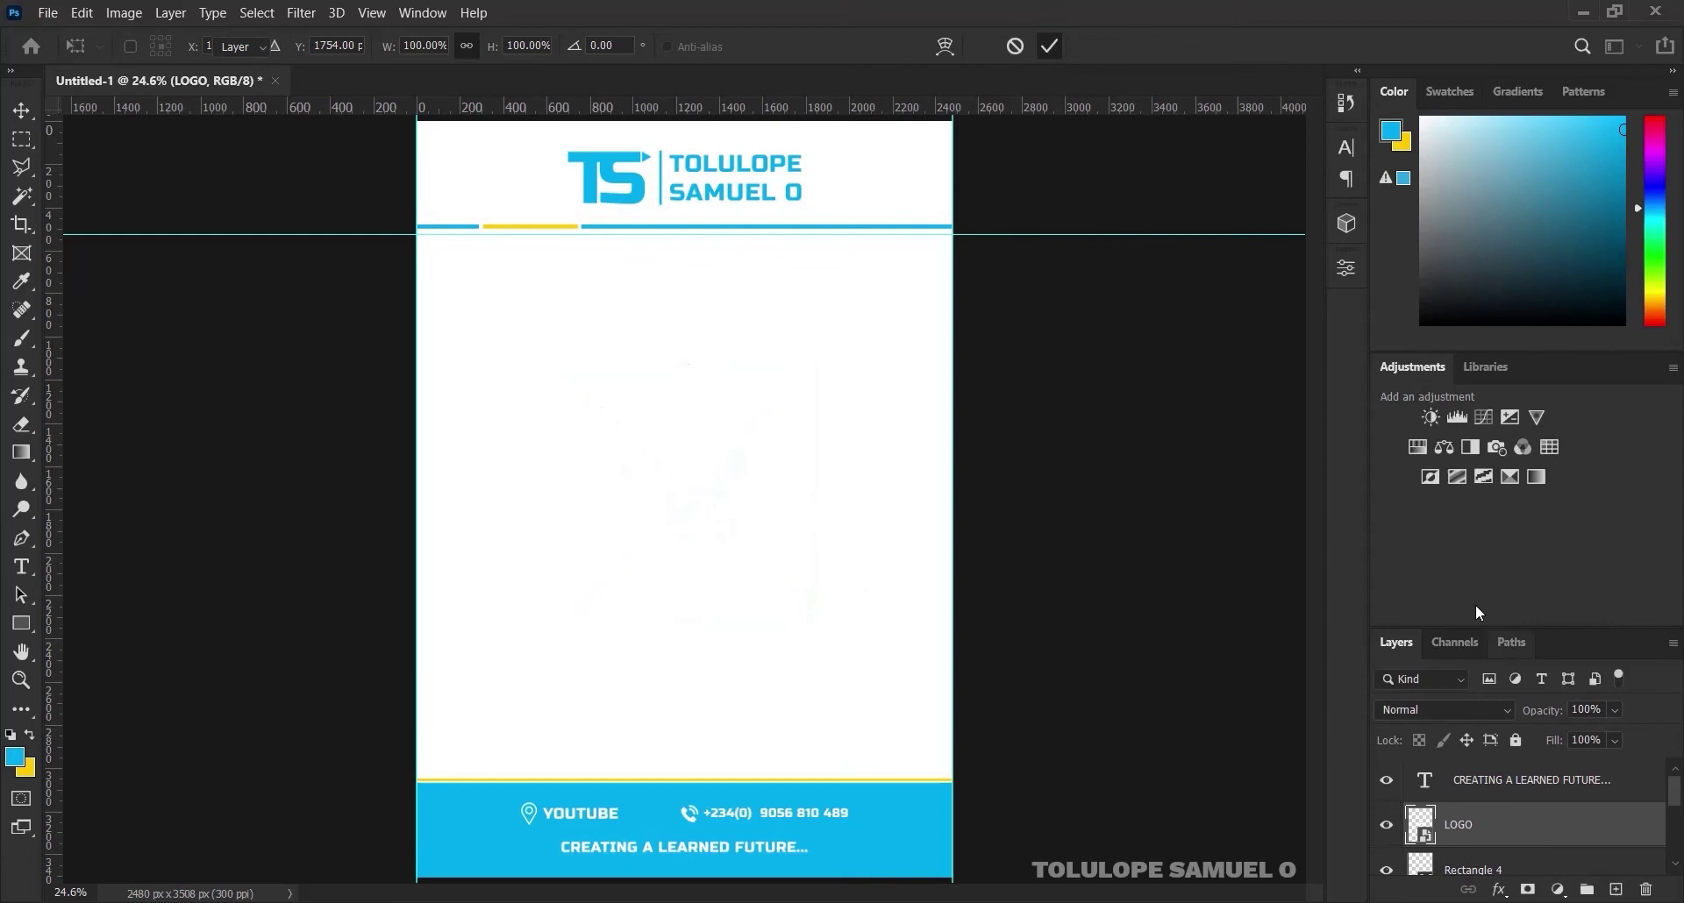
pyautogui.rightClick(1539, 832)
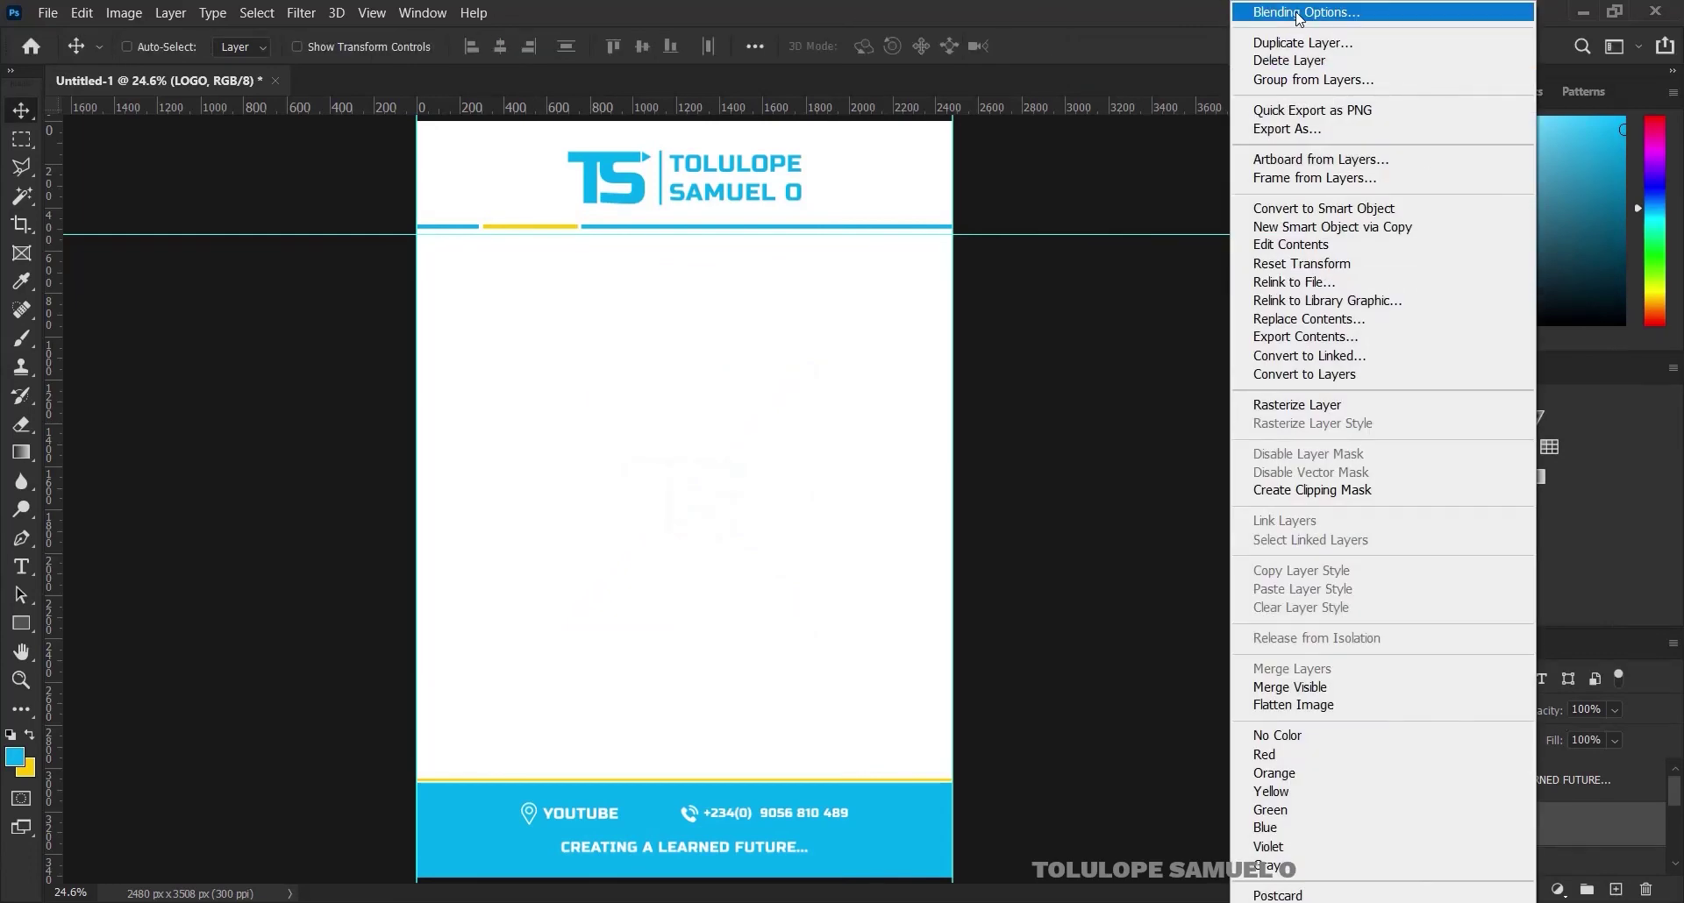
pyautogui.click(1115, 235)
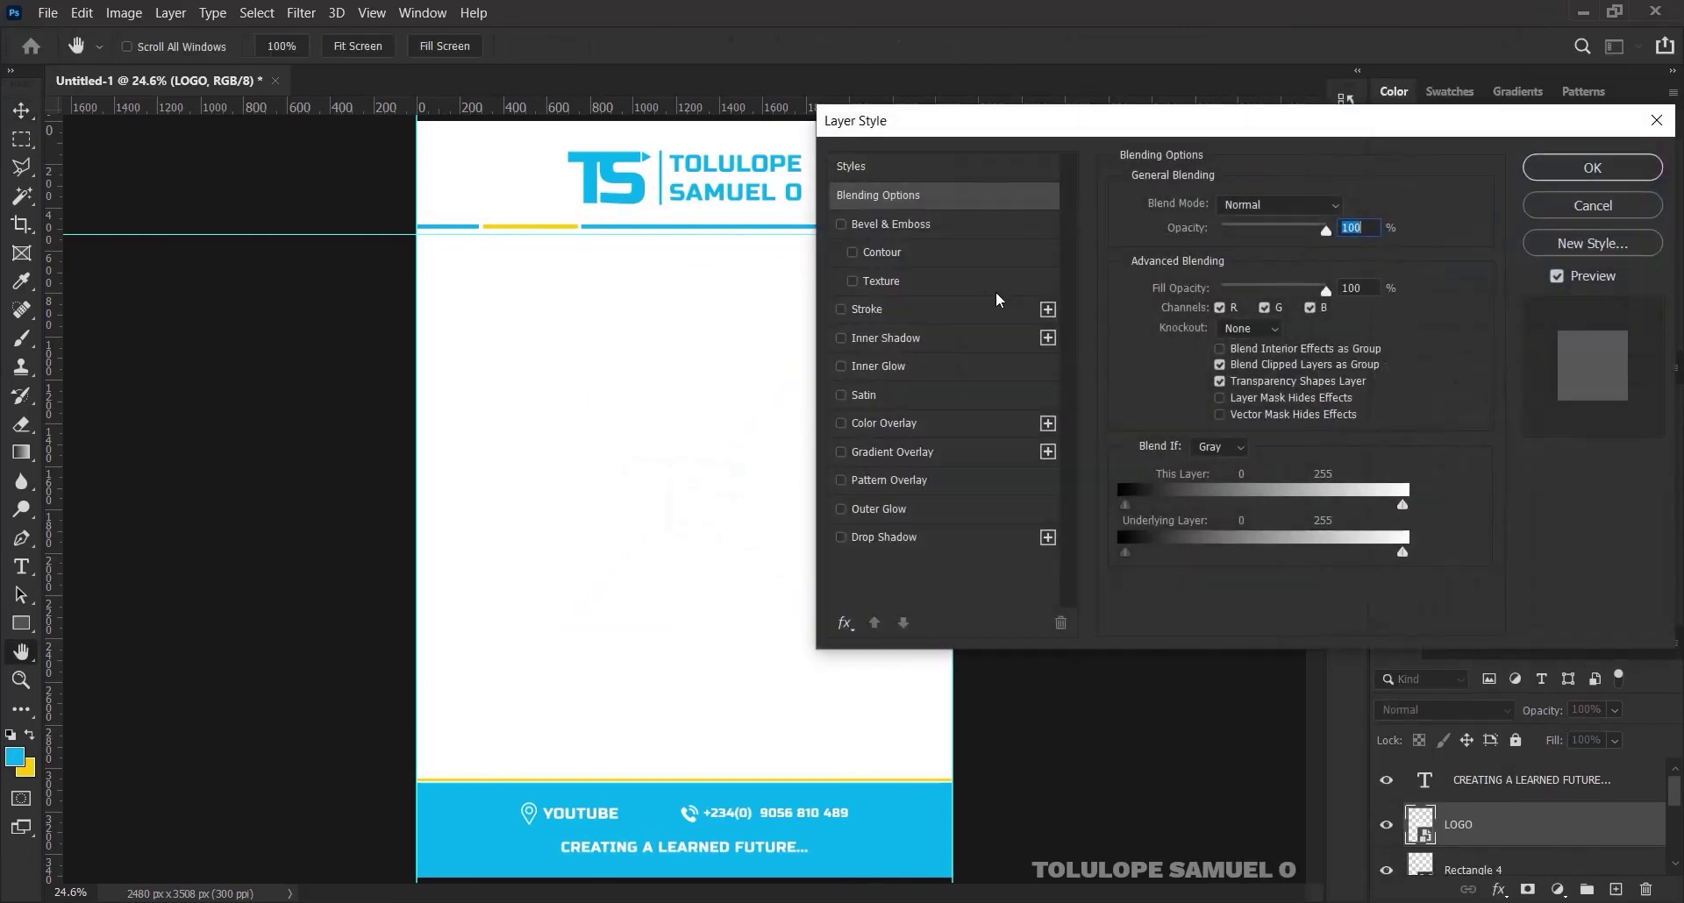
pyautogui.click(881, 423)
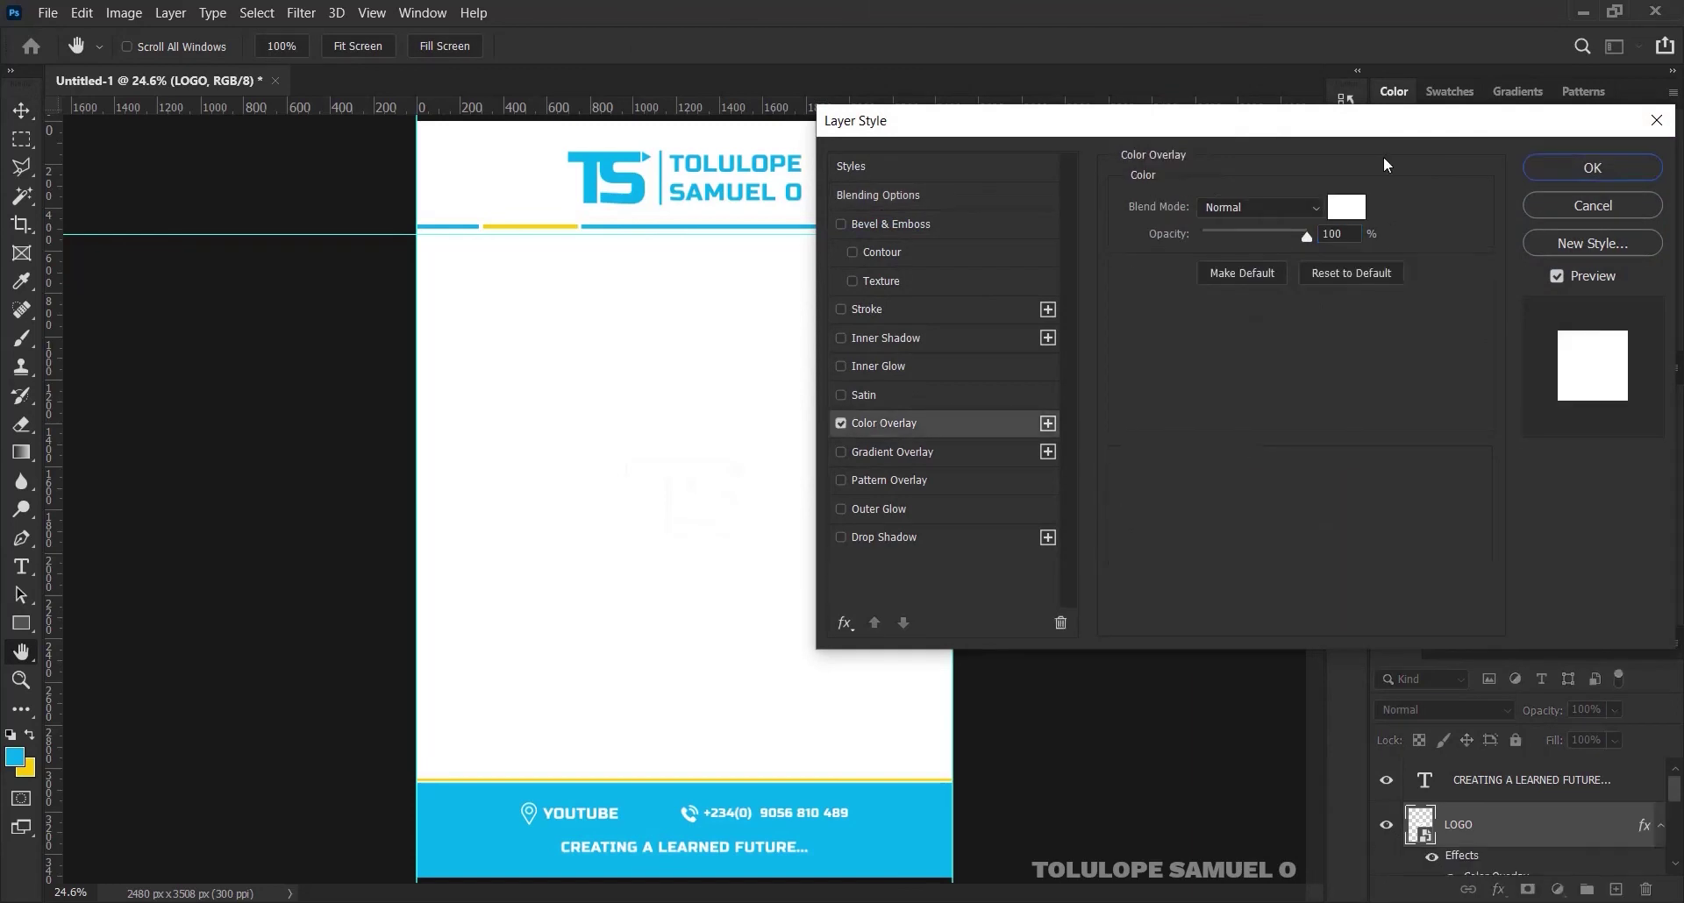
pyautogui.click(1347, 208)
pyautogui.click(871, 816)
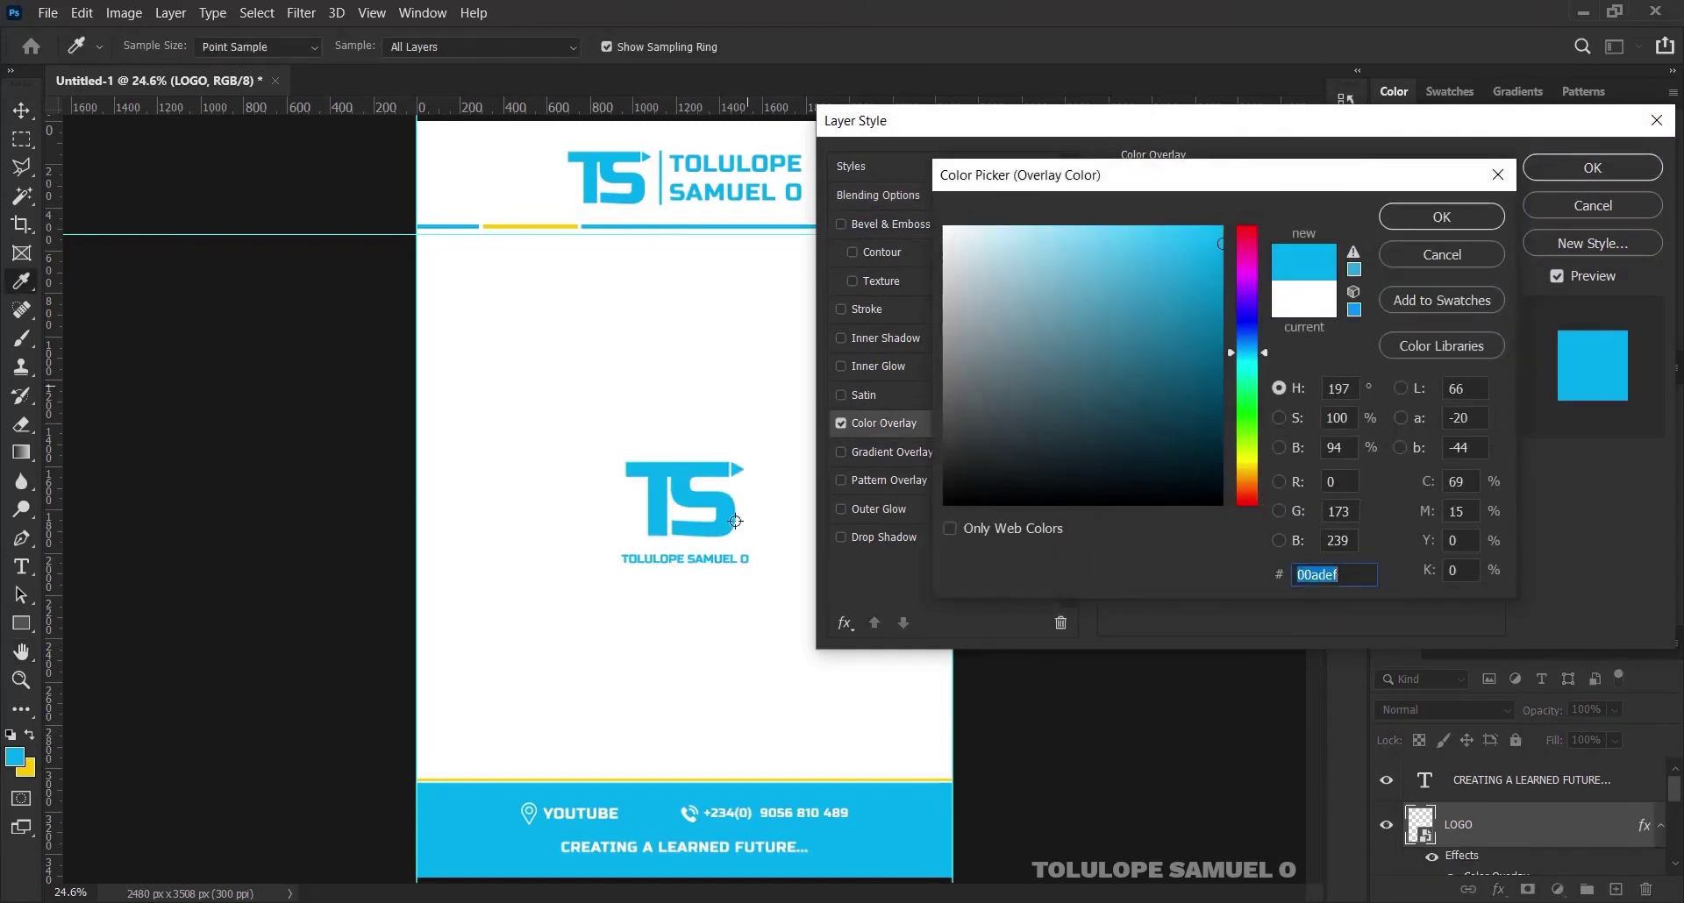
pyautogui.click(1439, 219)
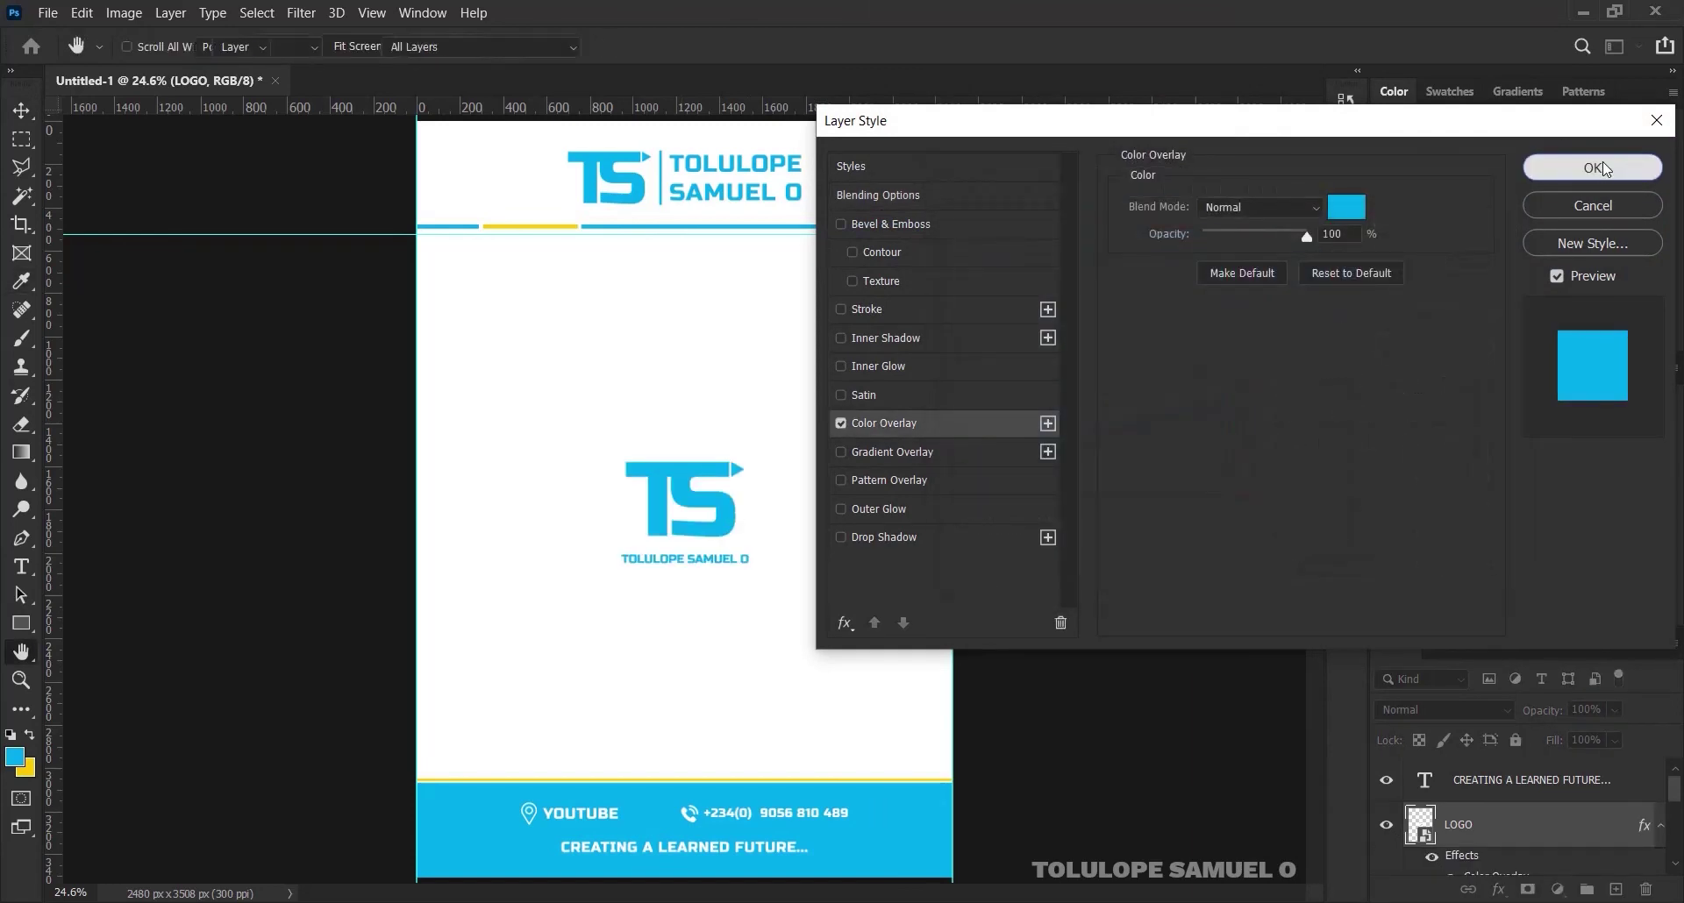
pyautogui.click(1593, 168)
pyautogui.hotkey('ctrl', 't')
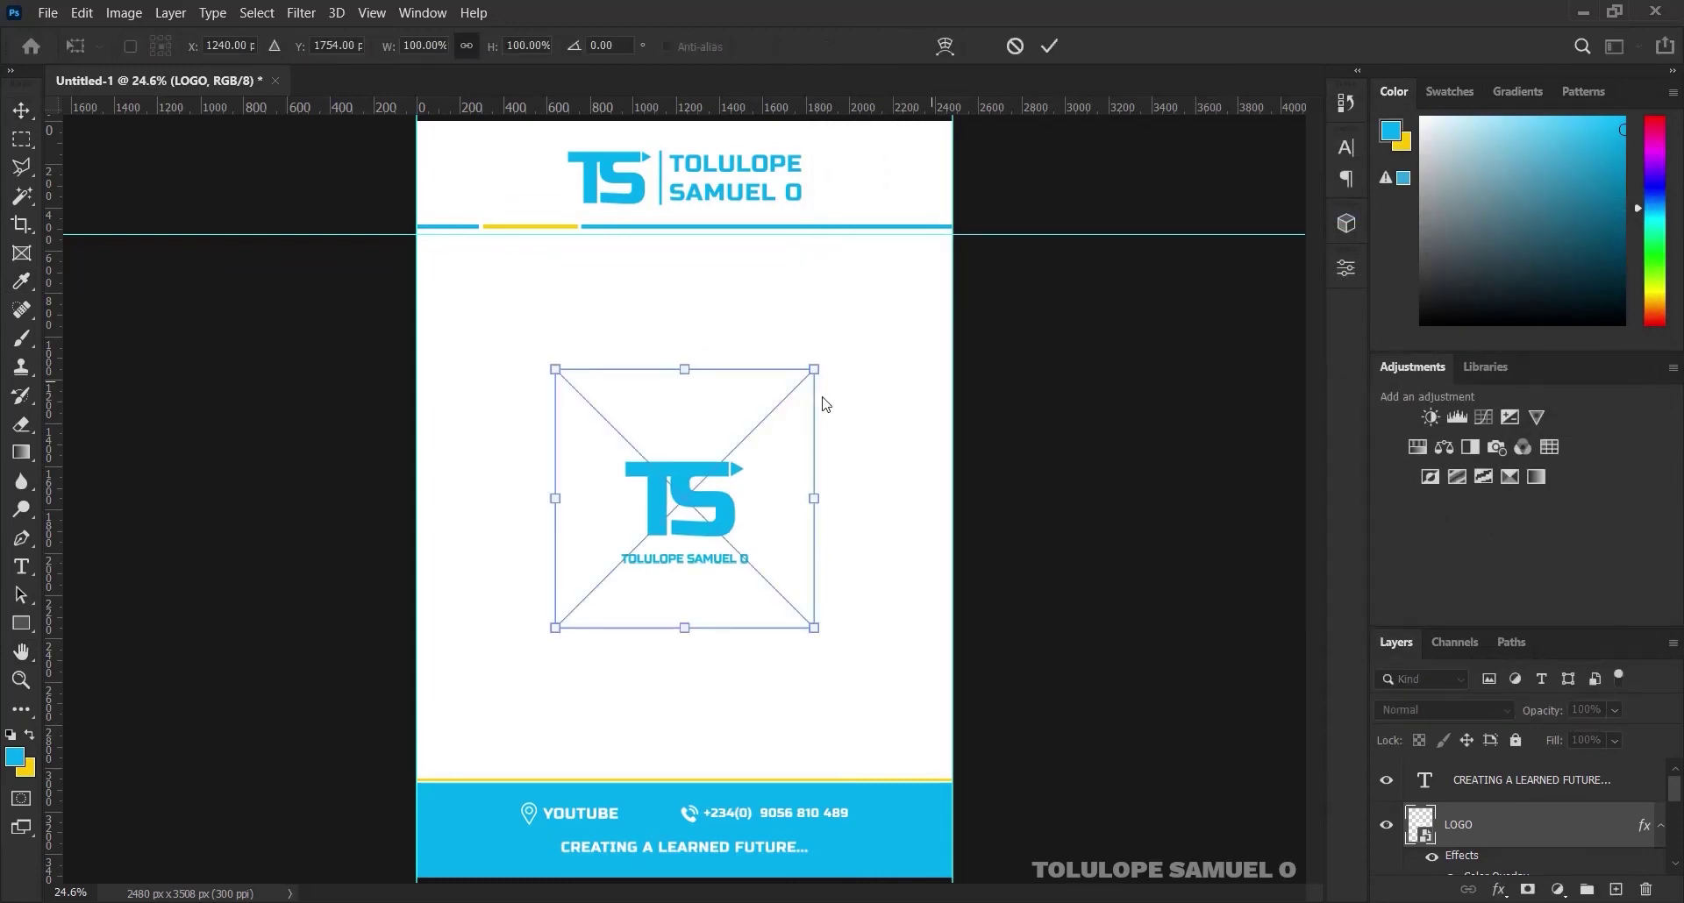
# Scale the blue TS logo up to about 277% and nudge it slightly upward
pyautogui.moveTo(820, 371); pyautogui.dragTo(1110, 204)
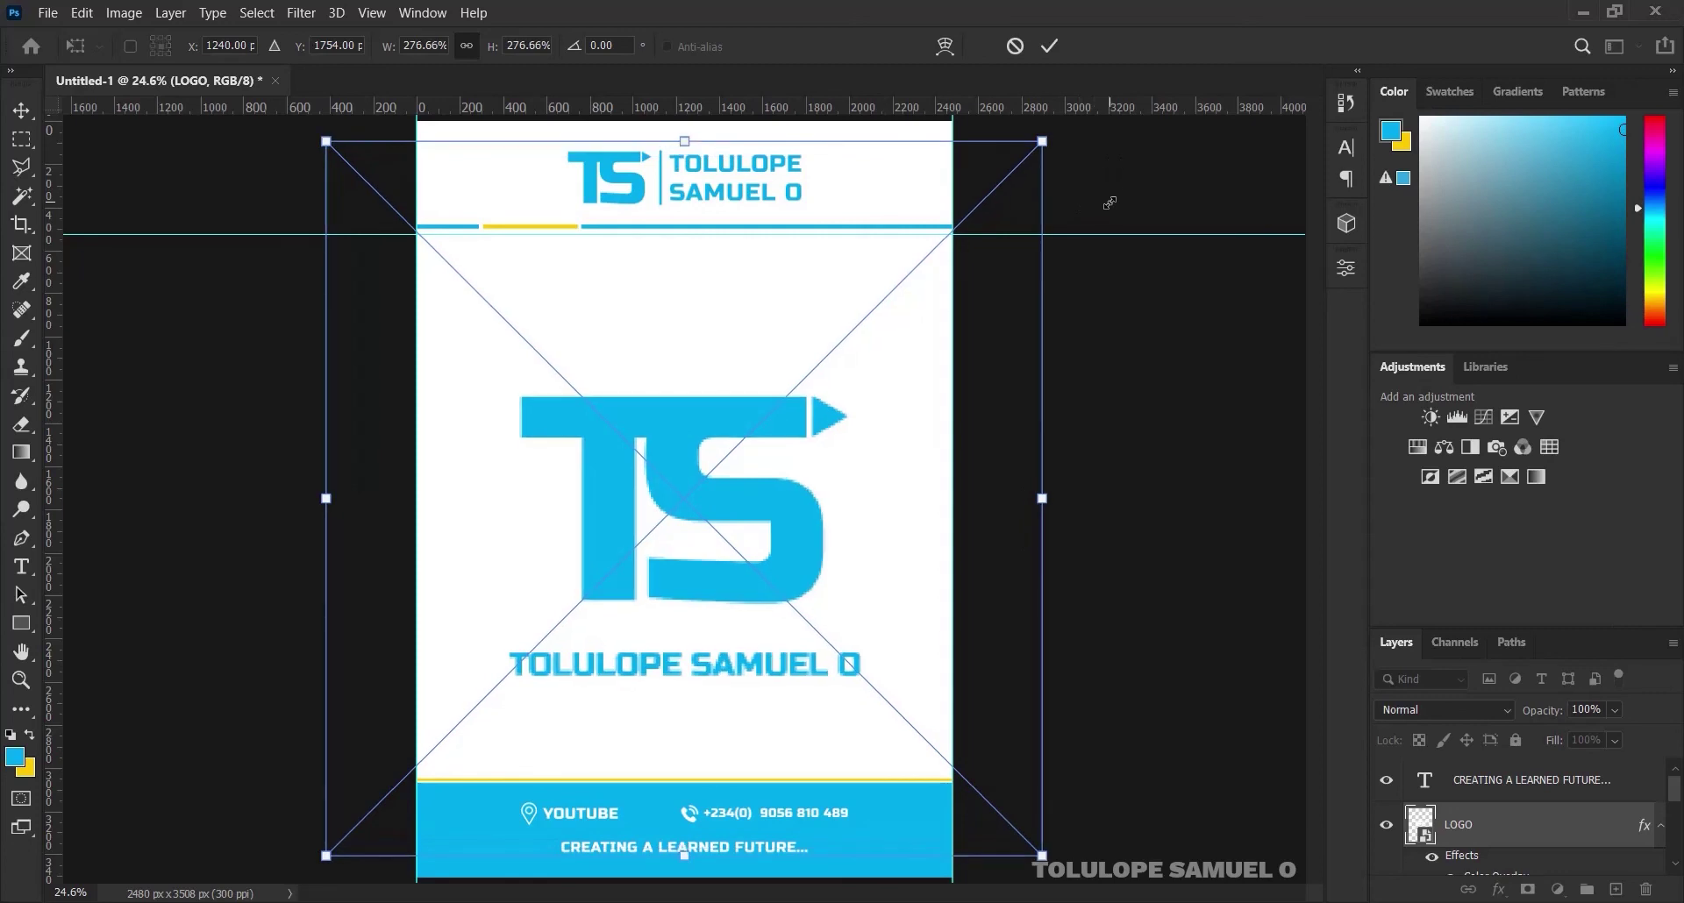
pyautogui.click(1049, 46)
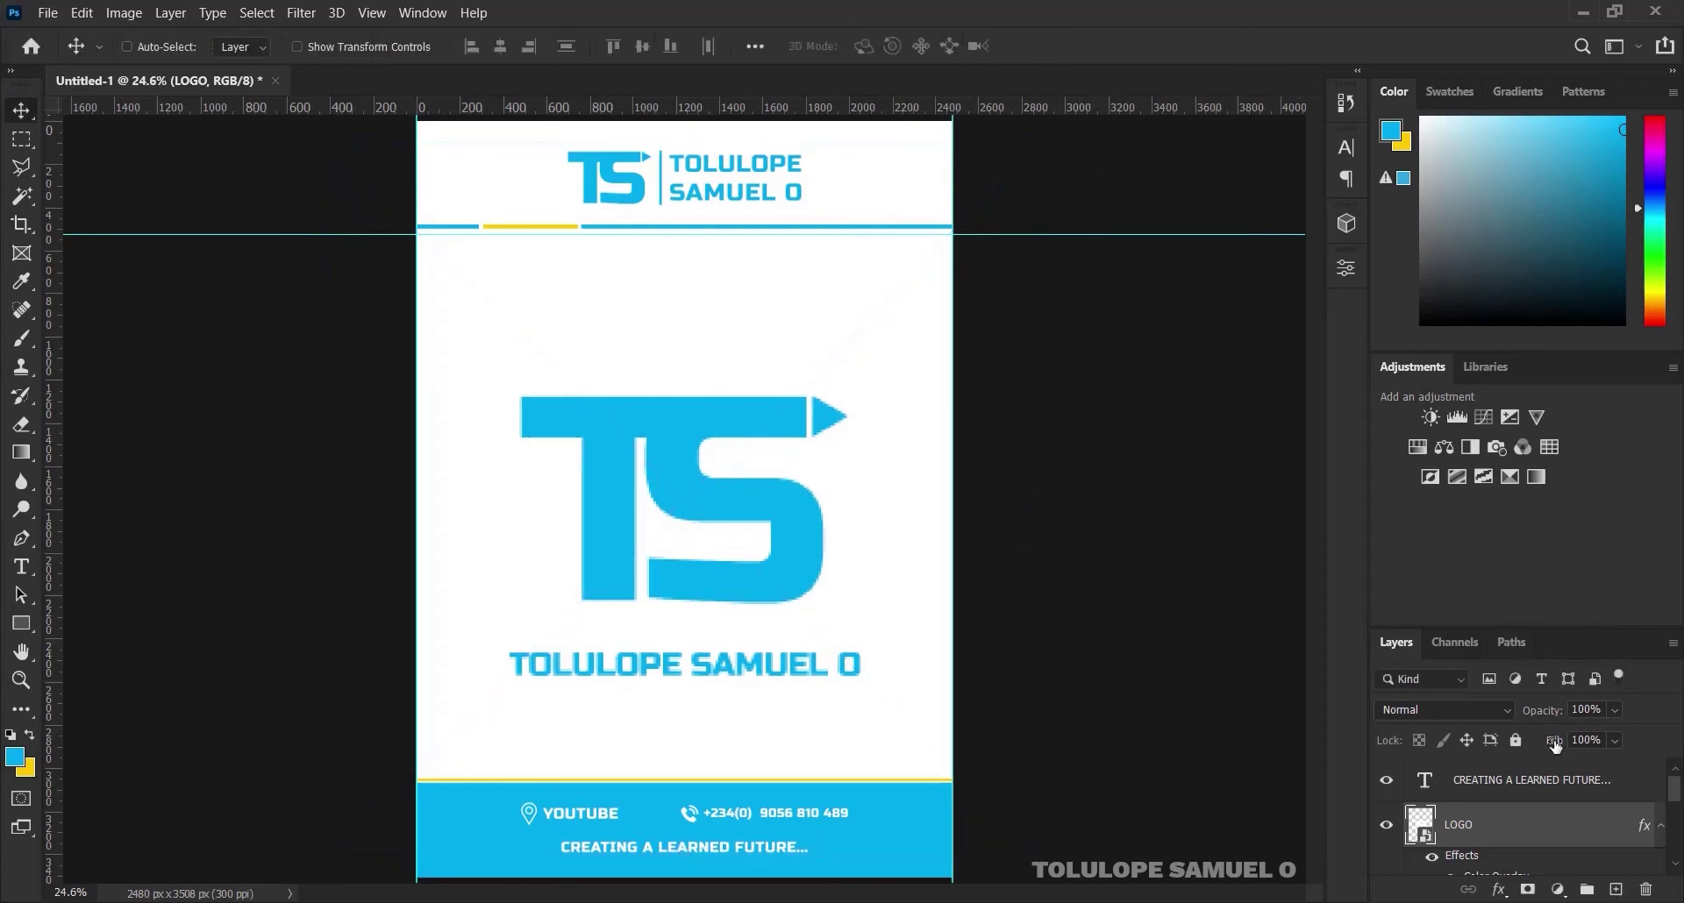
pyautogui.click(1660, 826)
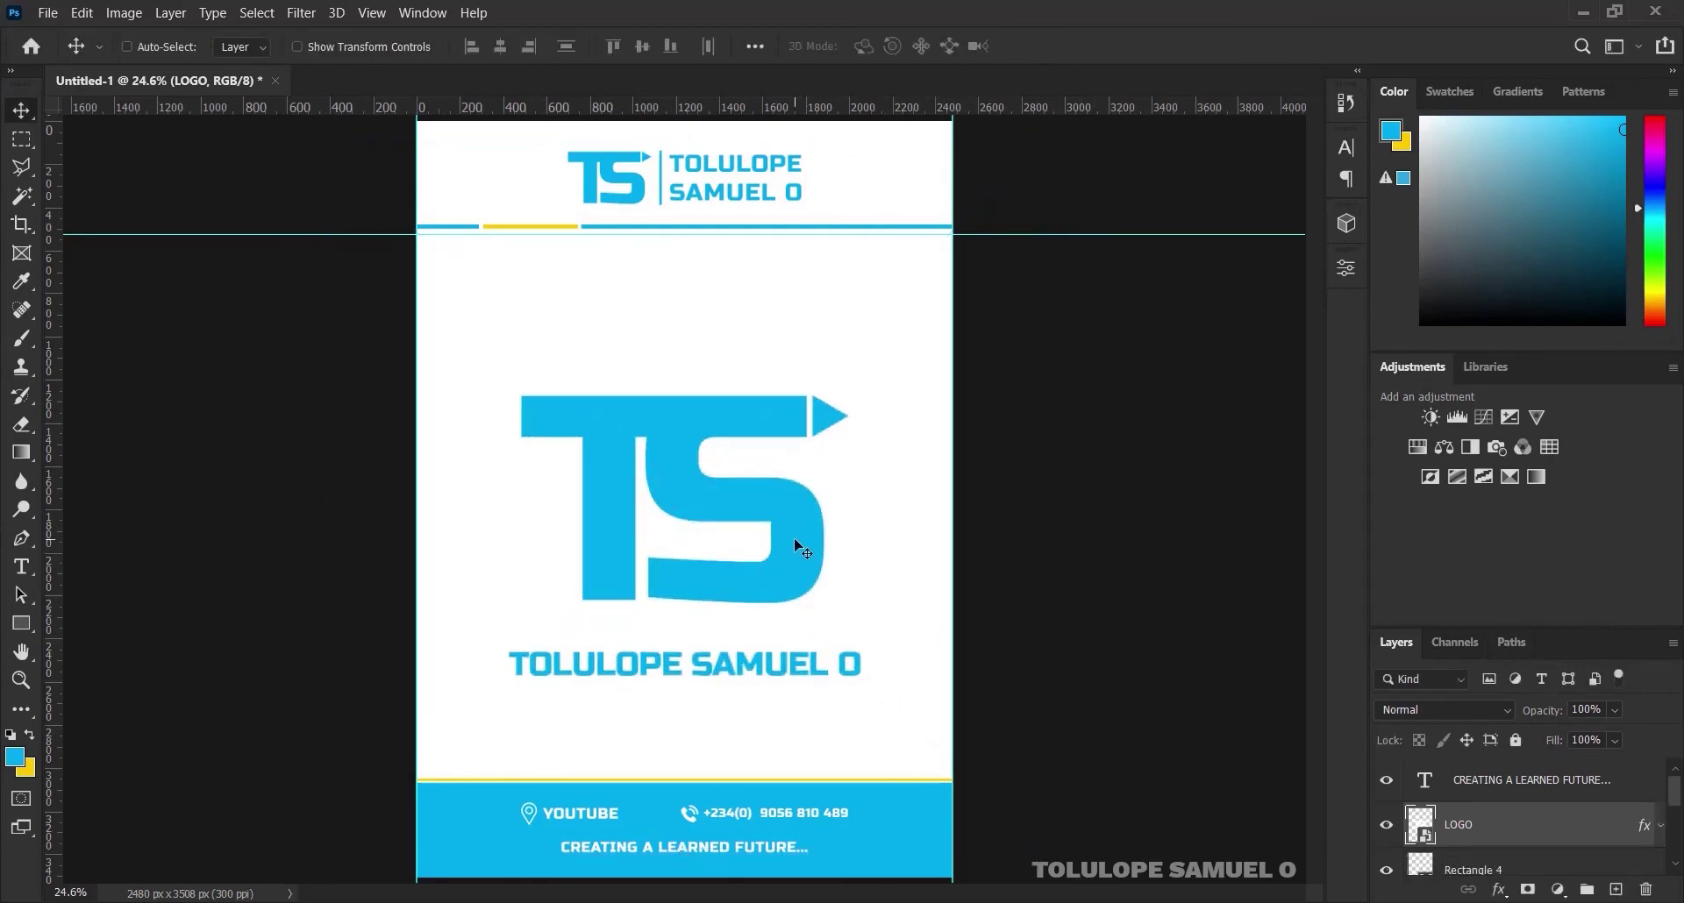
pyautogui.moveTo(794, 541); pyautogui.dragTo(798, 518)
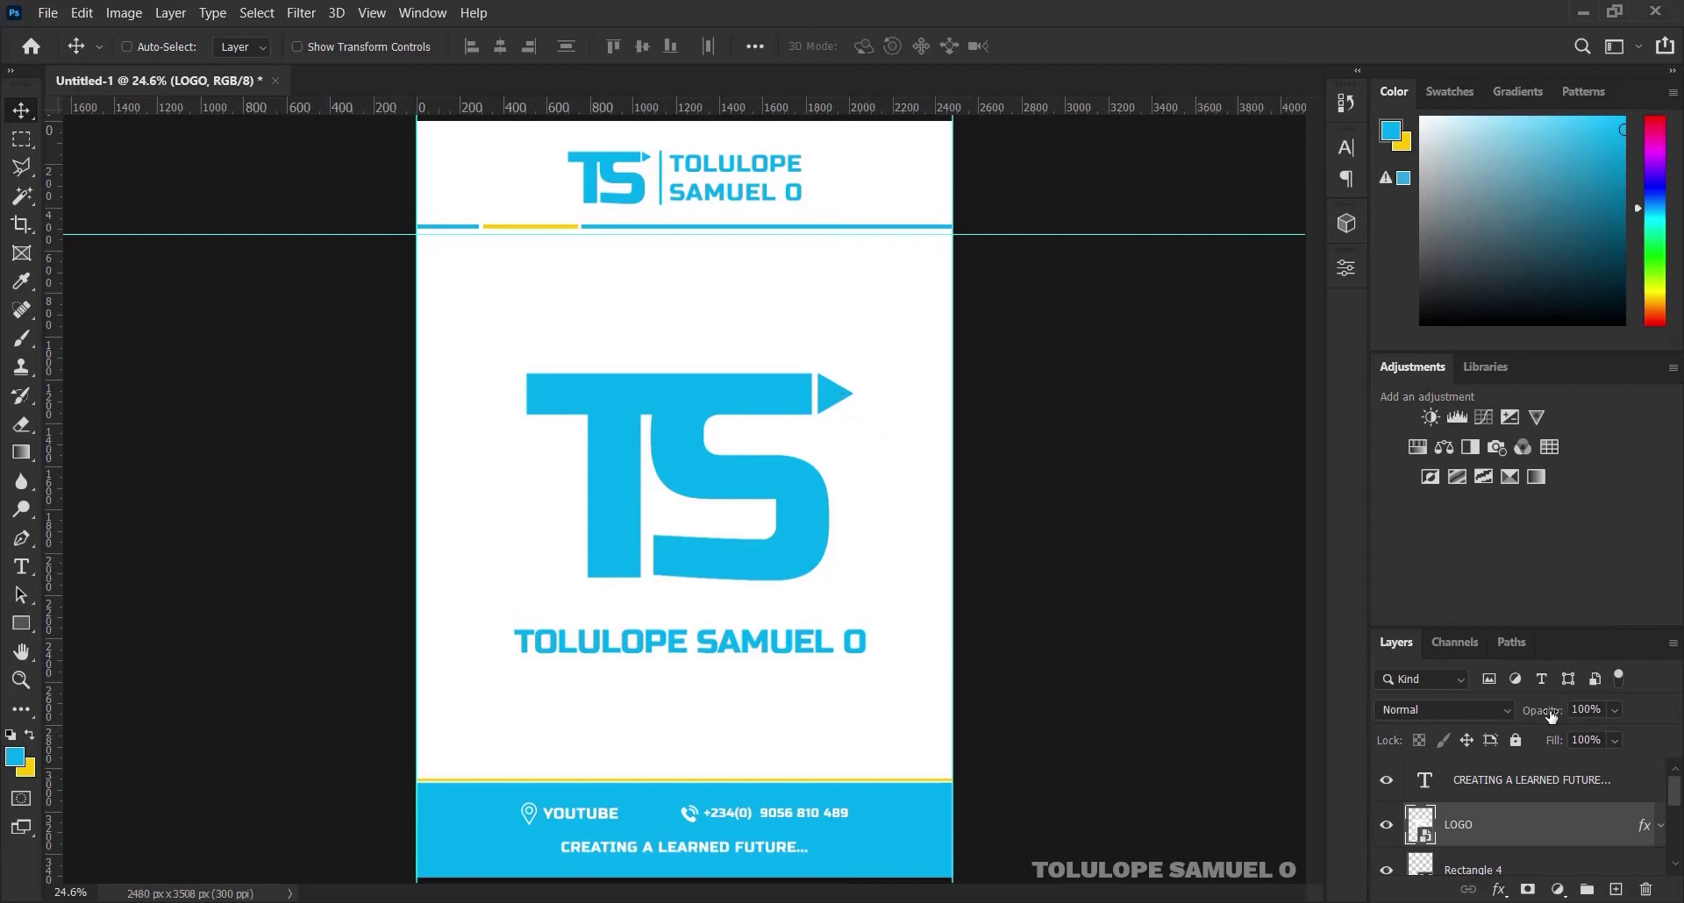
# Set the LOGO layer's opacity to 20% and shift the logo slightly left to centre it
pyautogui.moveTo(1551, 716); pyautogui.dragTo(1471, 716)
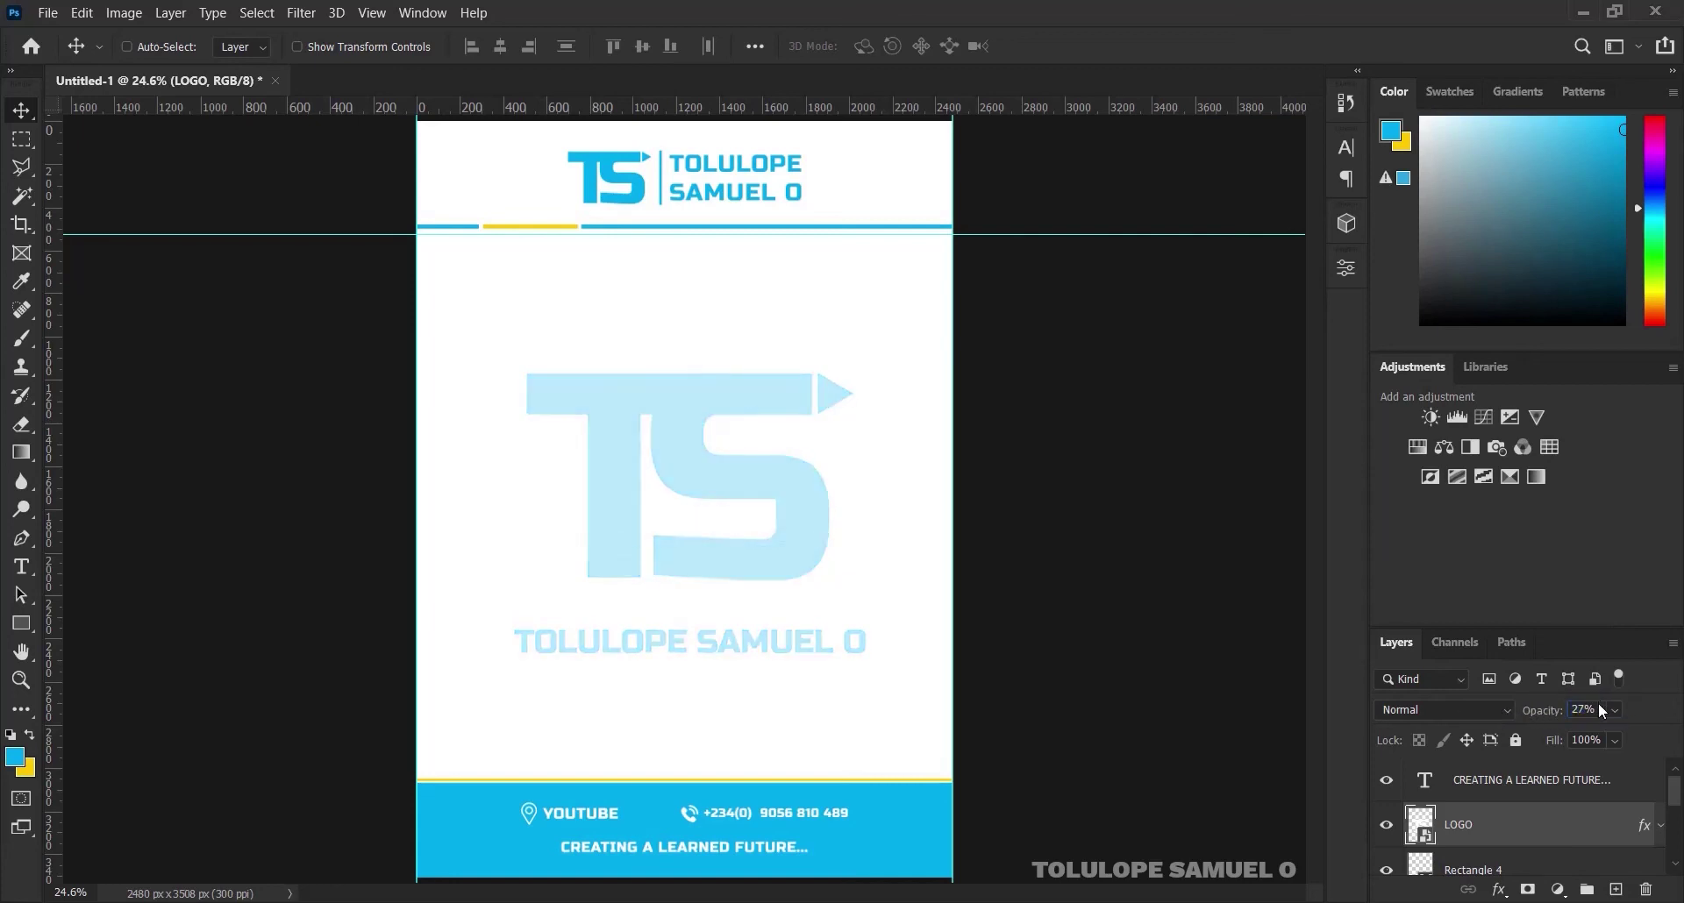
pyautogui.write('20')
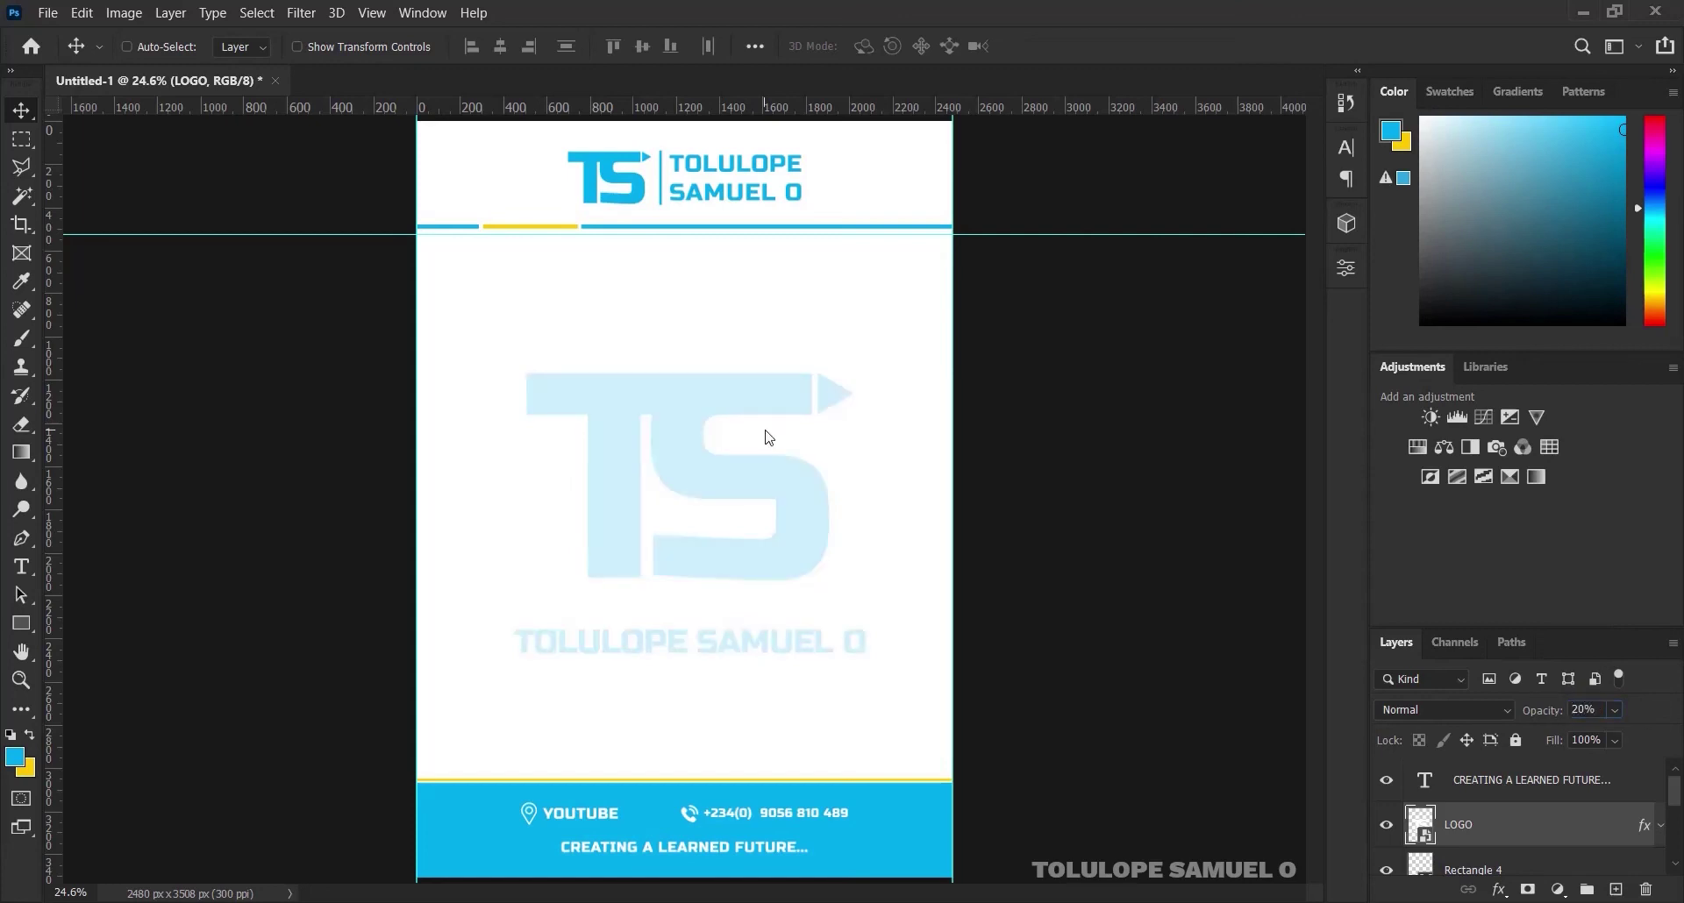
pyautogui.moveTo(813, 541); pyautogui.dragTo(808, 532)
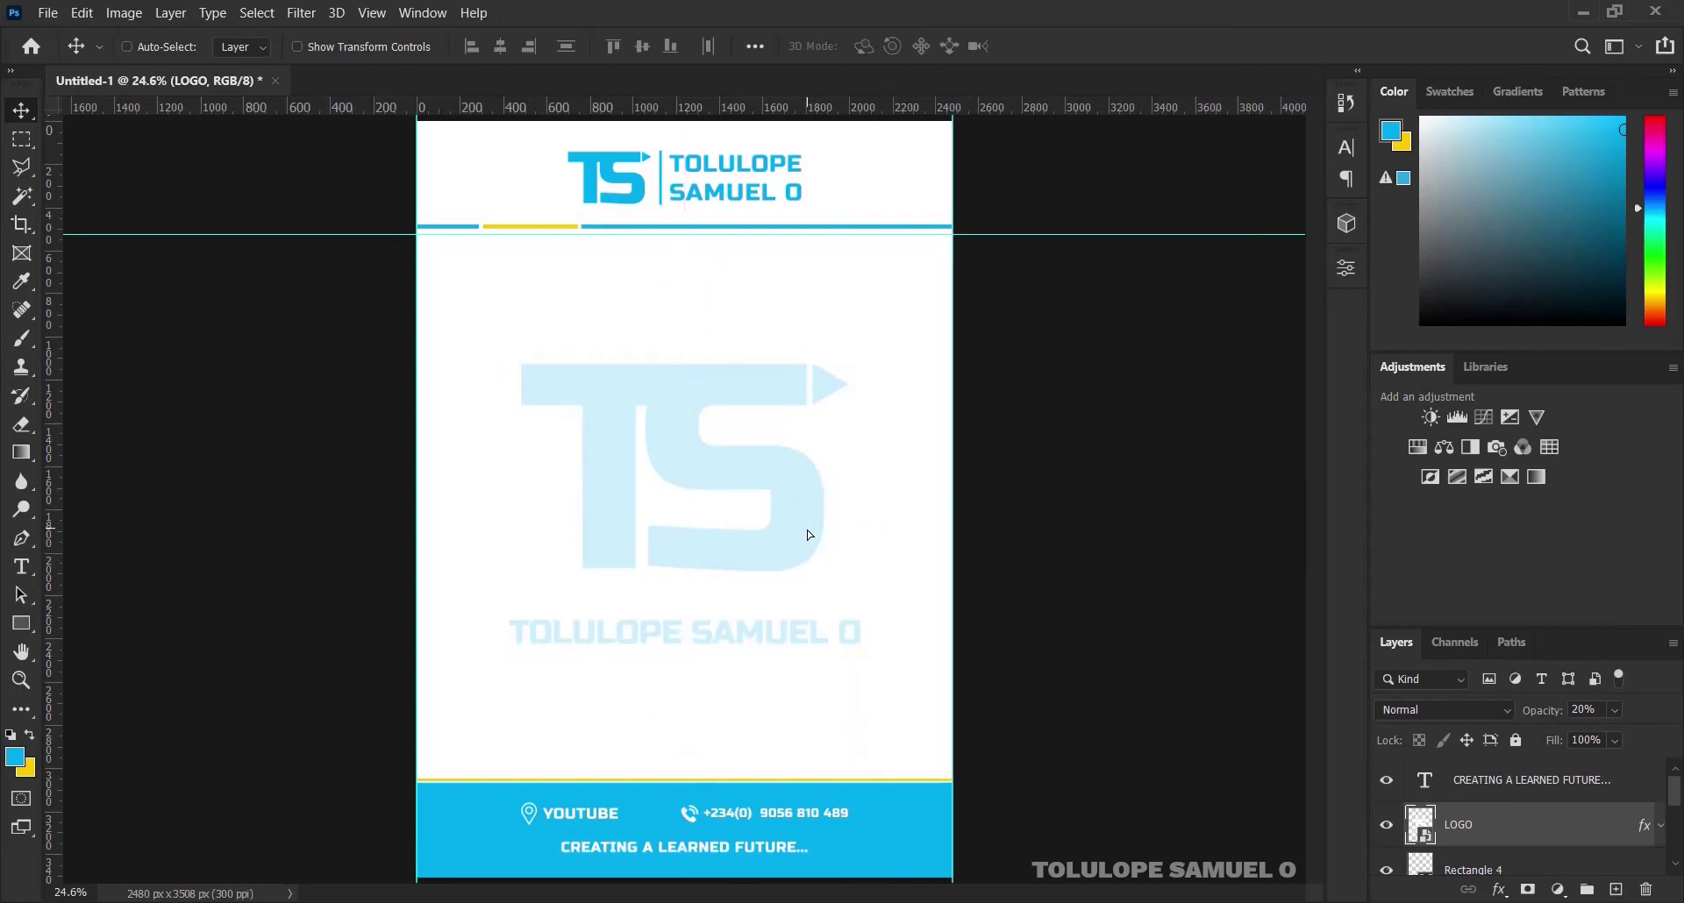